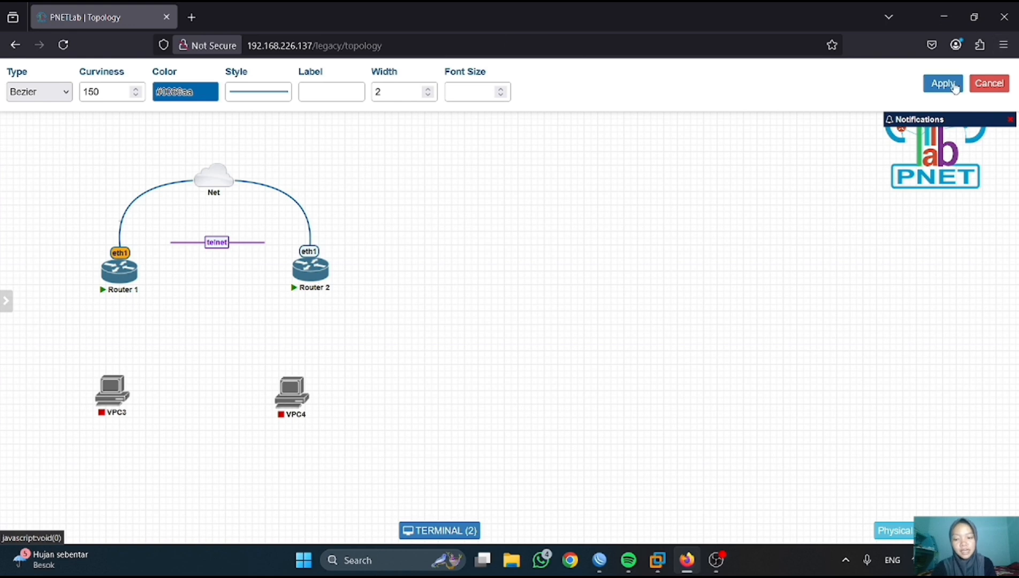
- Cancel the PNETLab link styling edits and bring the Router1 WinBox session forward
click(989, 83)
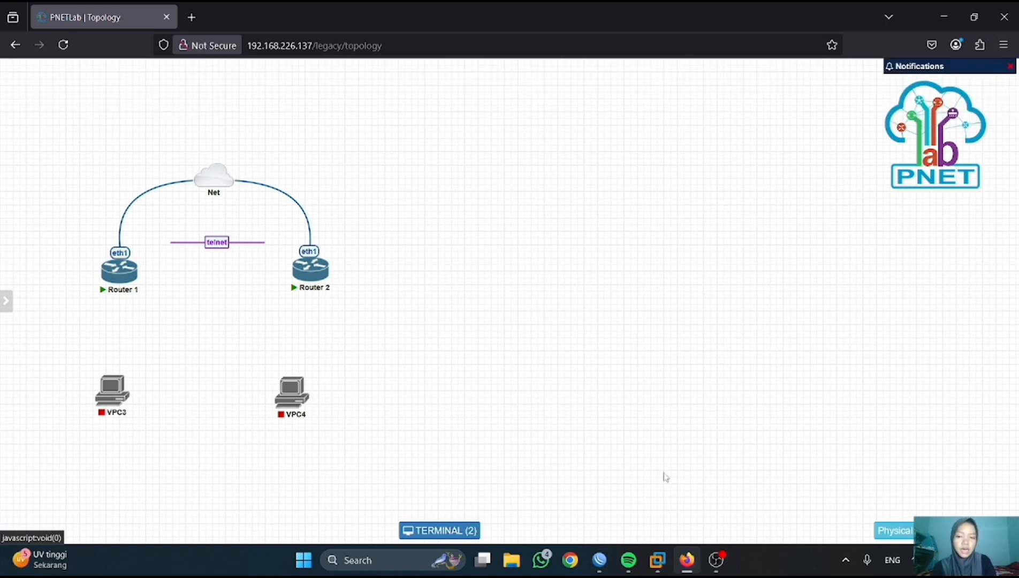
click(600, 560)
- Maximize WinBox and open a second session connected to Router2
click(358, 13)
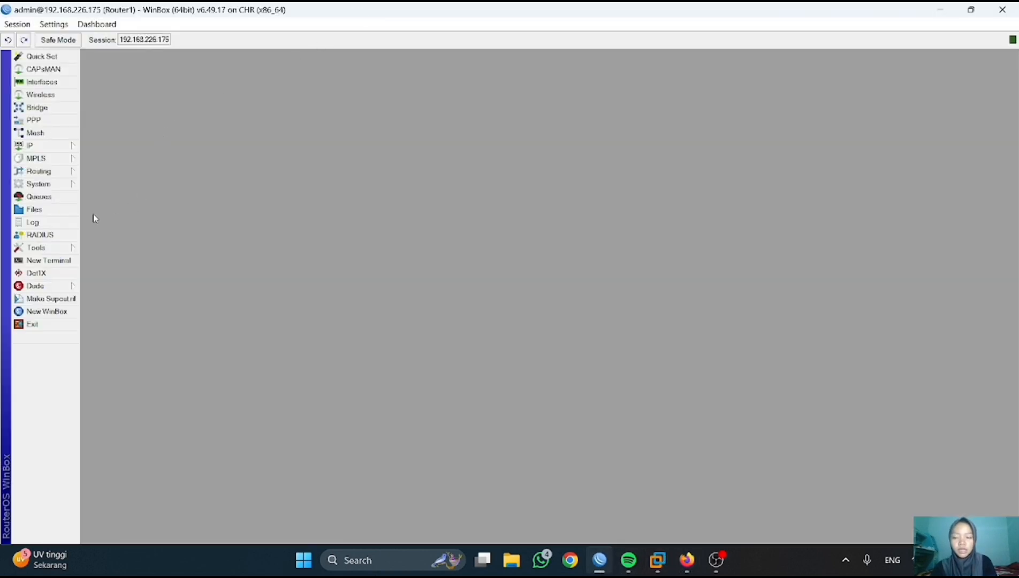
click(71, 311)
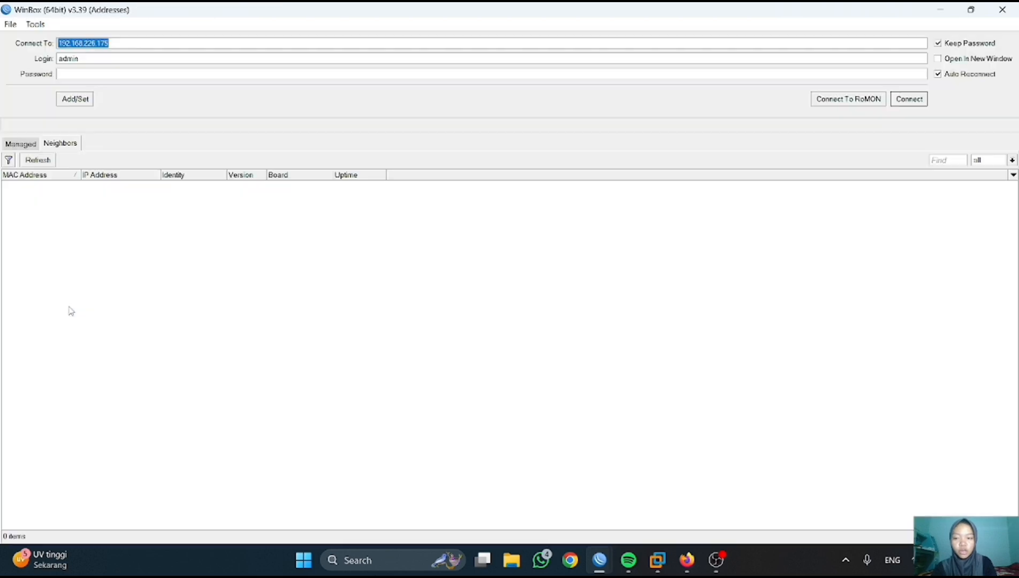
click(181, 196)
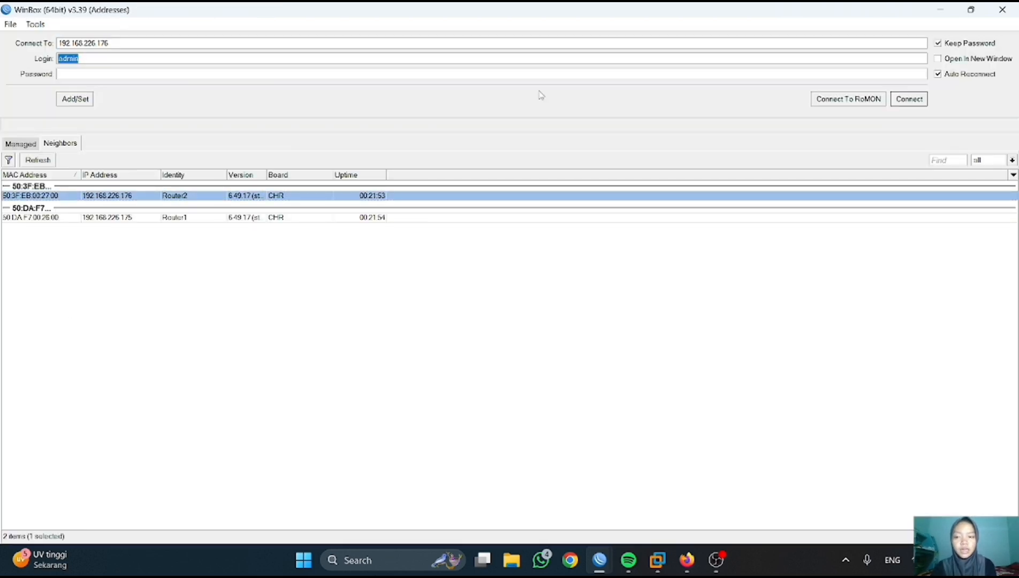
click(909, 99)
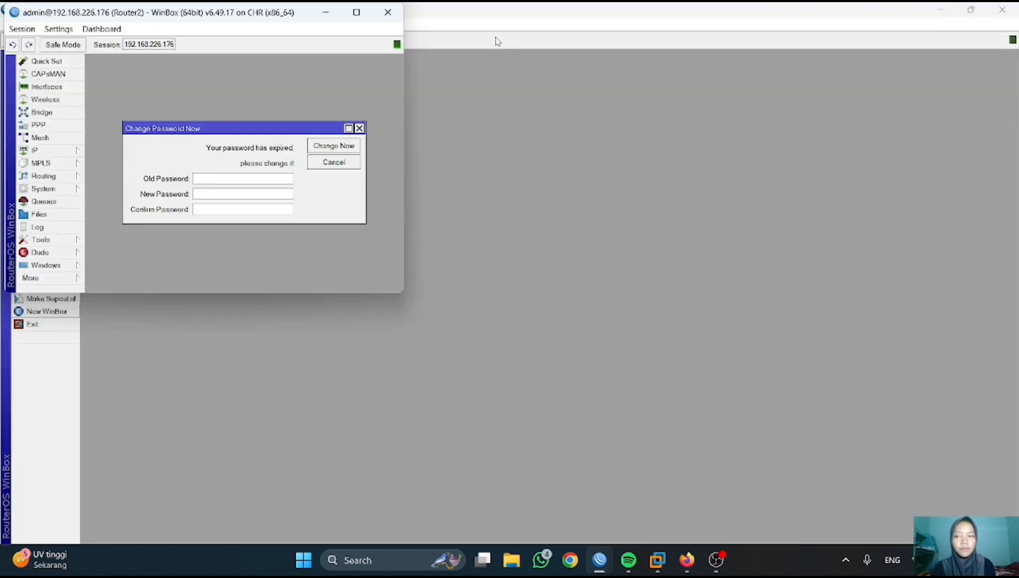
- Rename Router1's system identity to R-pusat
click(331, 18)
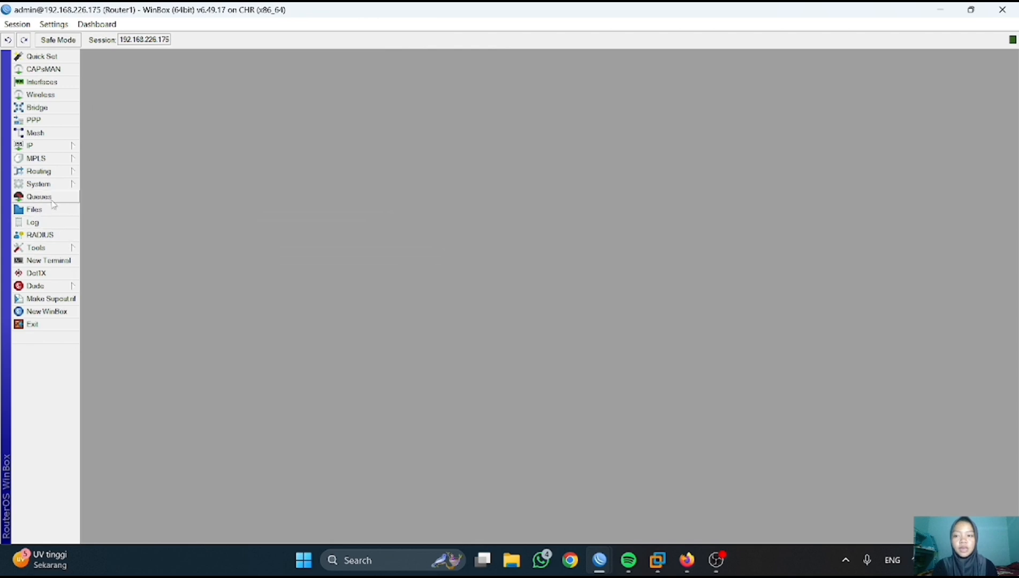
click(46, 184)
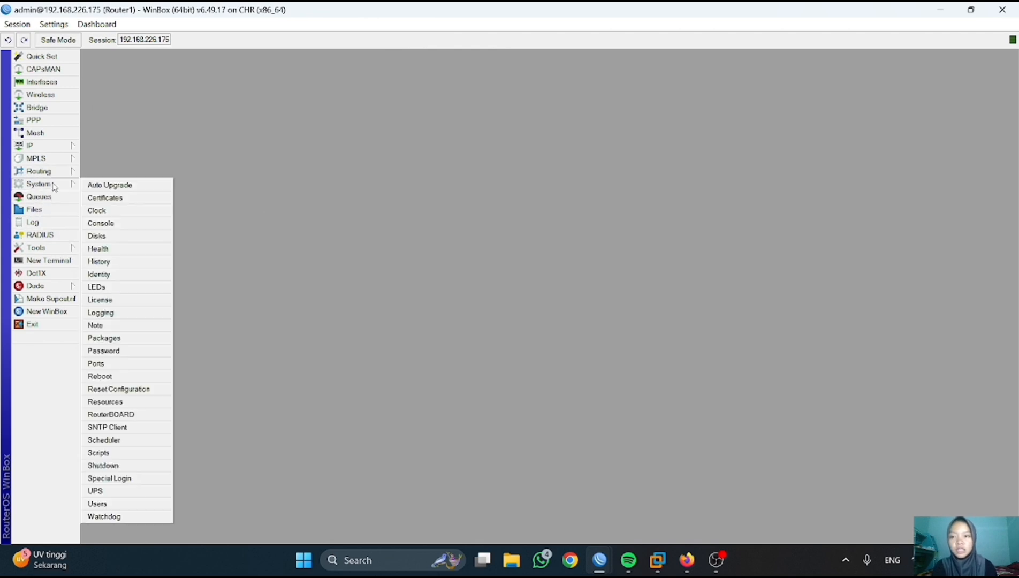
click(128, 276)
click(544, 283)
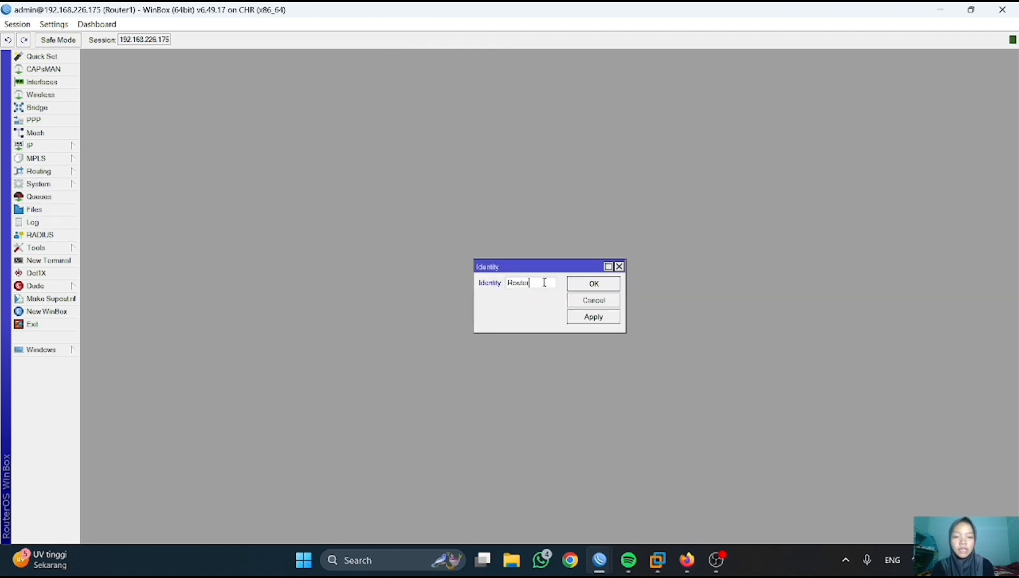
key(BackSpace)
key(BackSpace)
key(BackSpace)
key(BackSpace)
key(BackSpace)
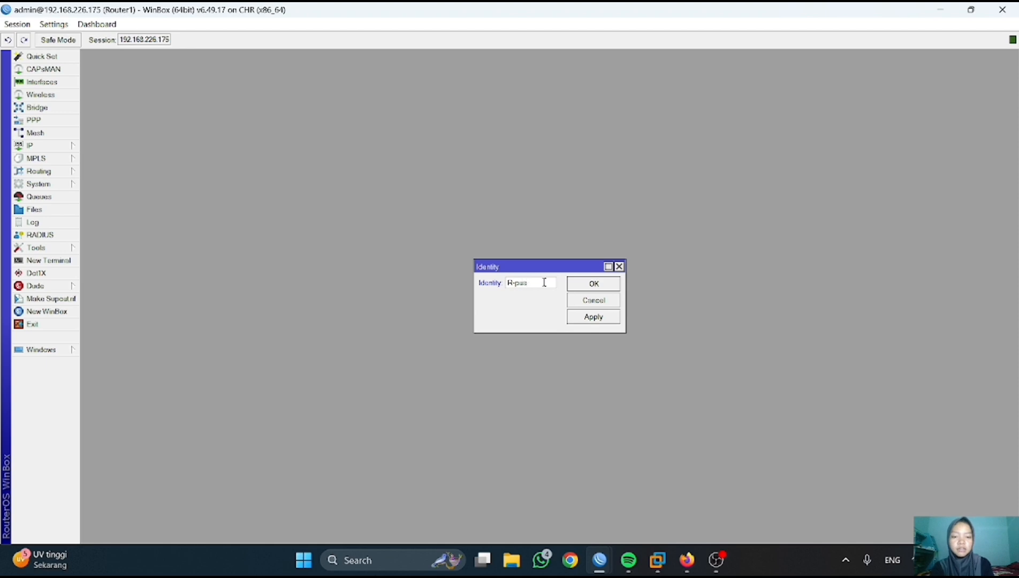
text(-pusat)
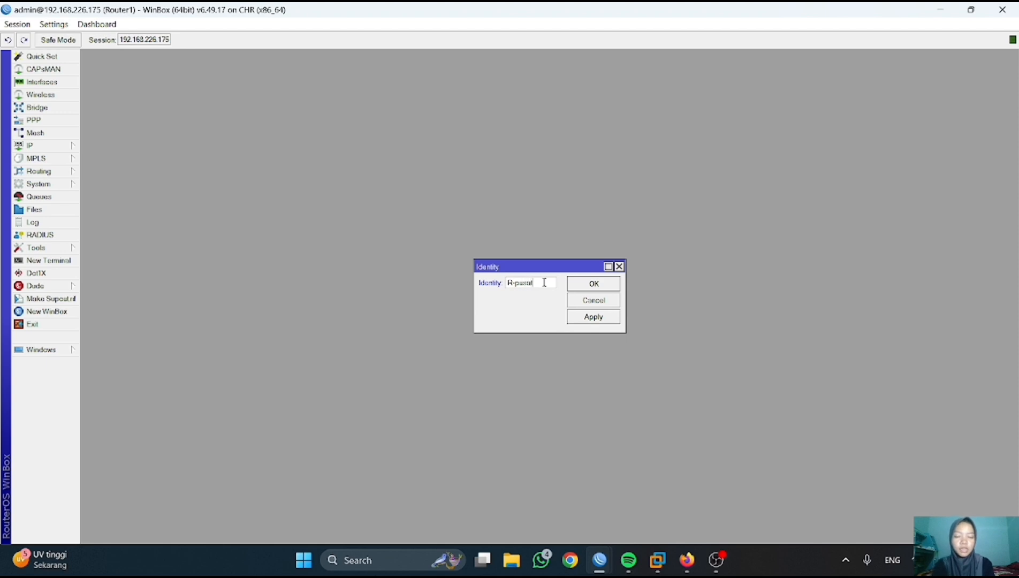
click(604, 315)
click(598, 285)
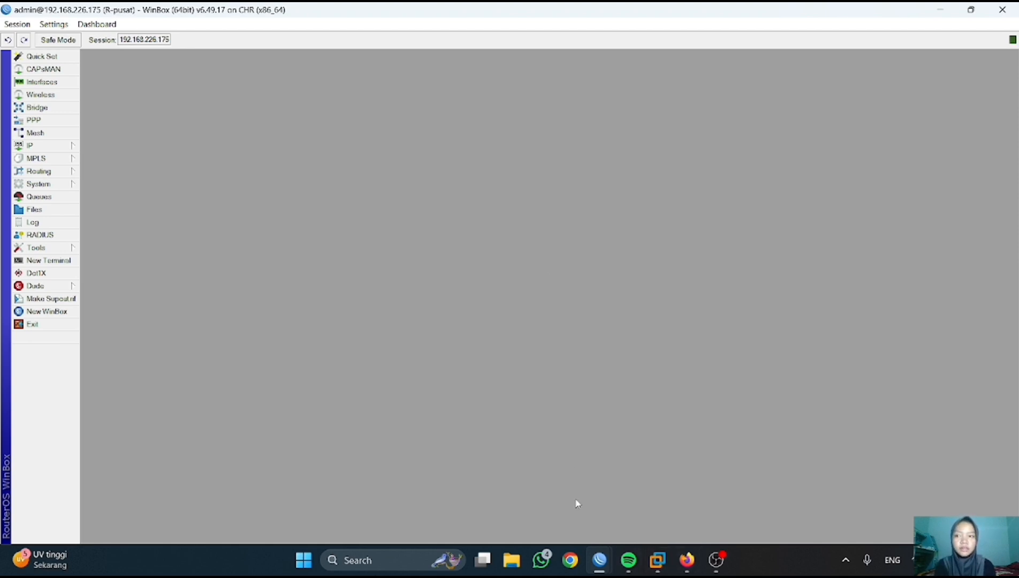
- Rename Router2's system identity to R-cabang and dismiss the password prompt
mouse_move(603, 560)
click(671, 522)
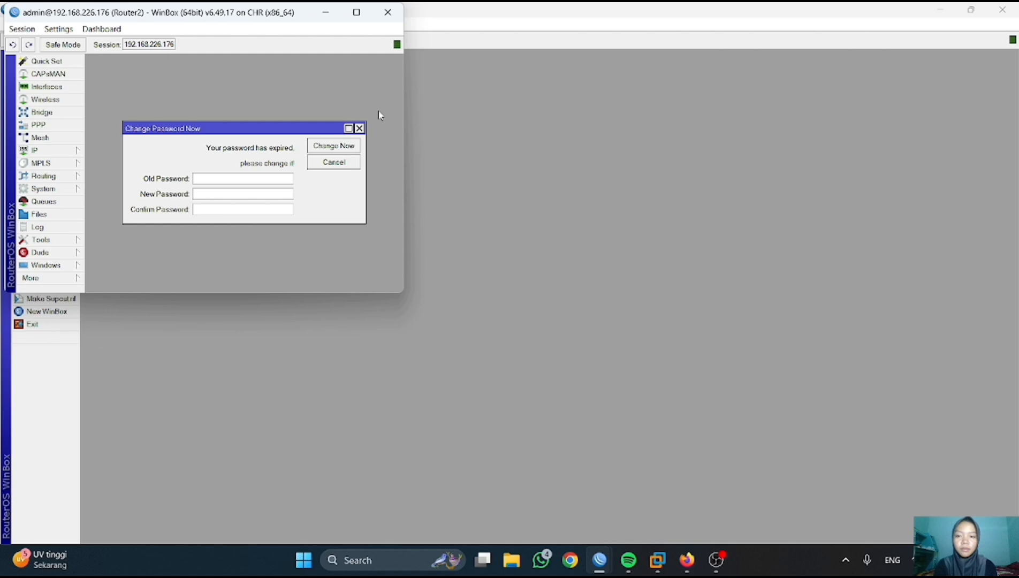
click(355, 11)
click(38, 183)
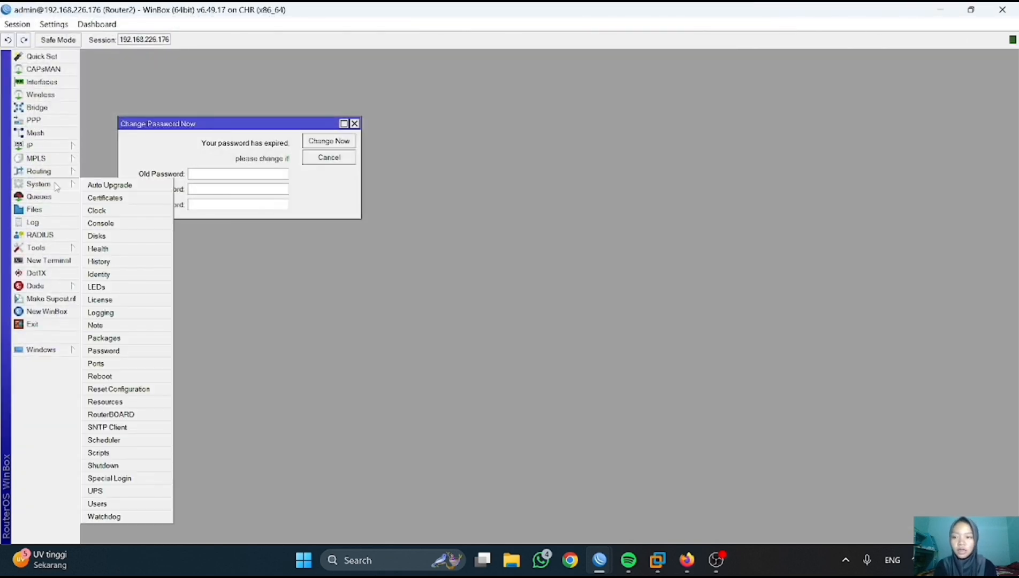
click(118, 276)
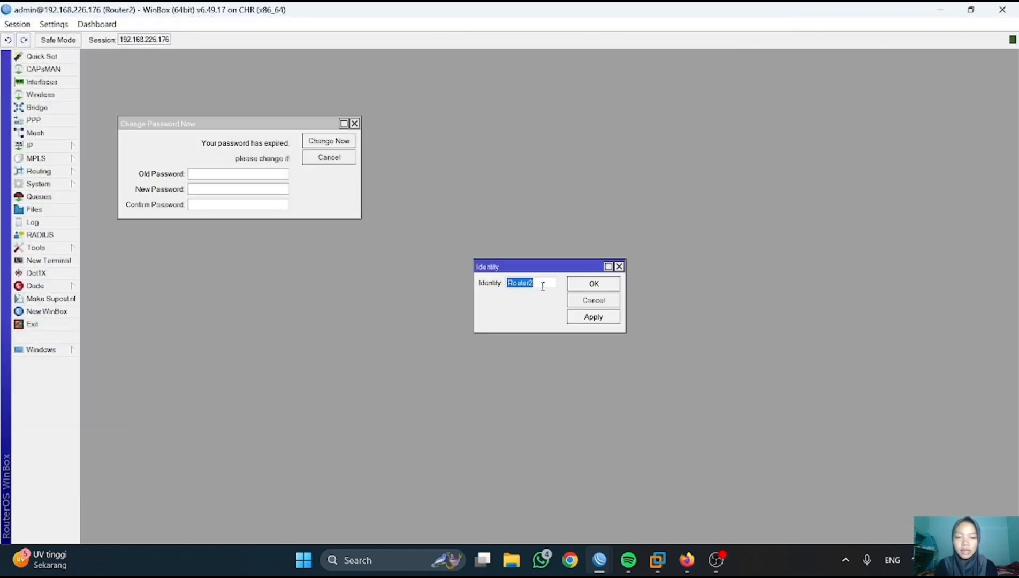
key(BackSpace)
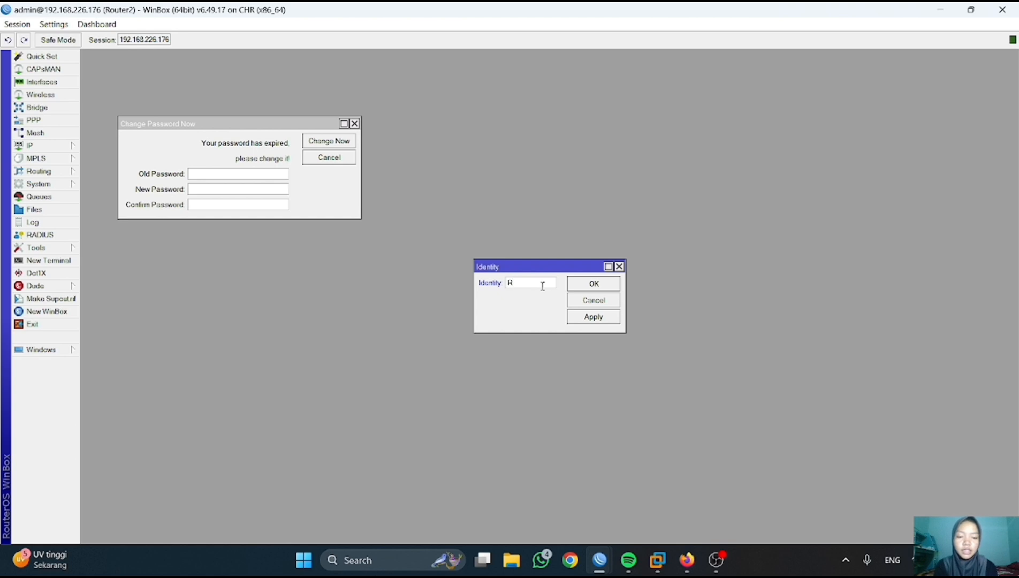
text(R-cab)
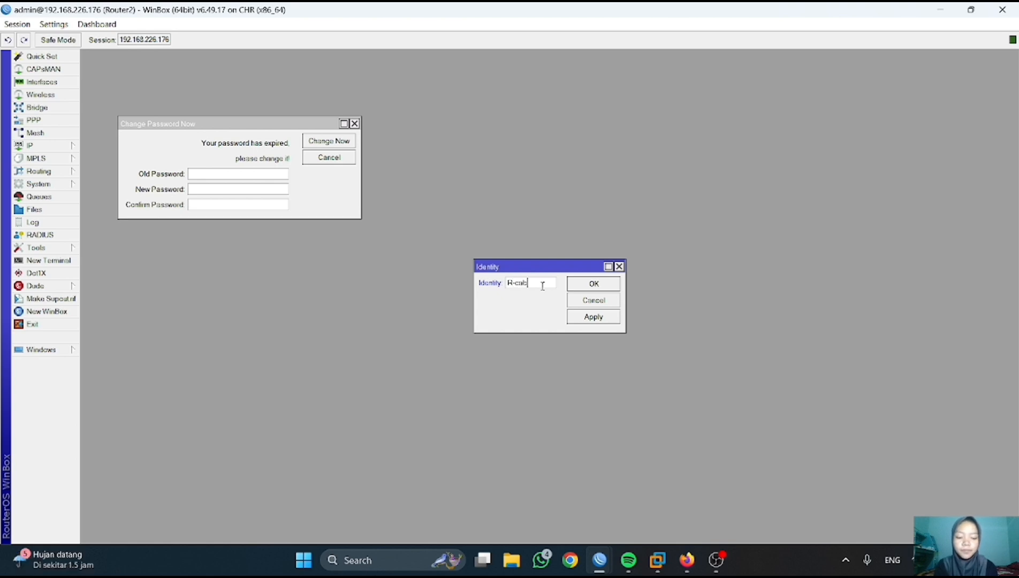
text(ang)
click(593, 283)
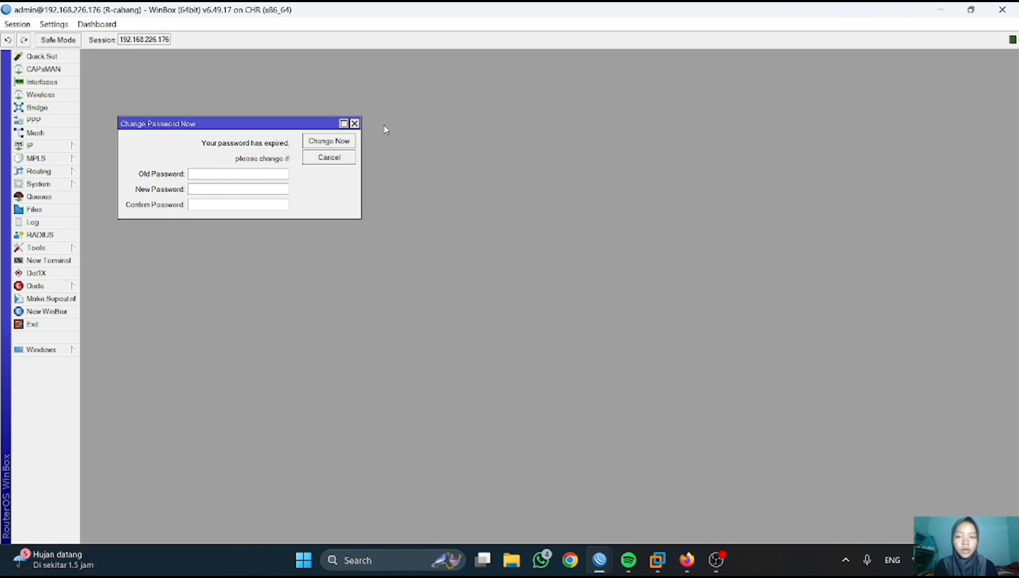
click(355, 124)
- Add 192.168.226.169/24 on ether1 to R-pusat, then return to the PNETLab browser
click(59, 145)
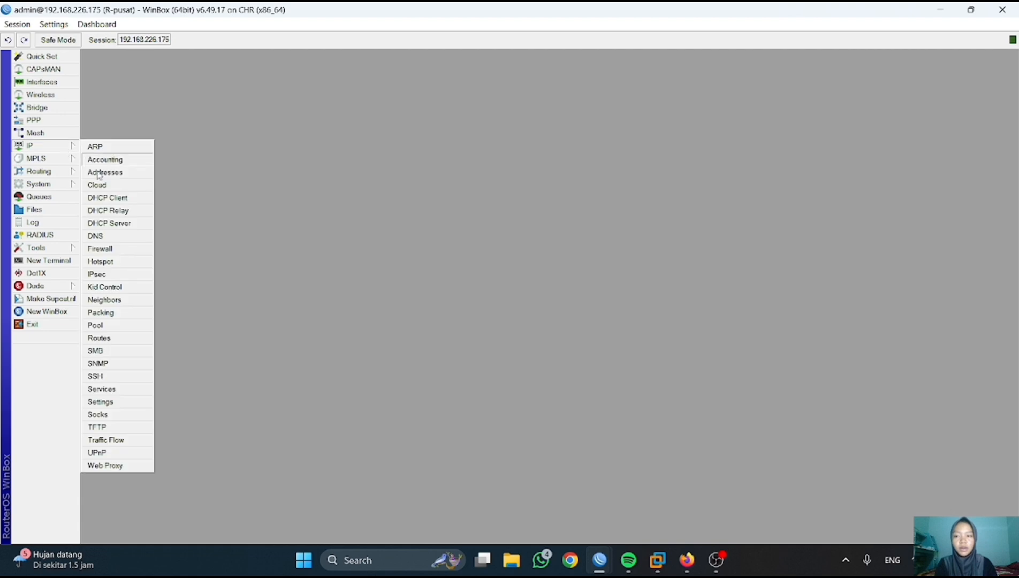
click(105, 173)
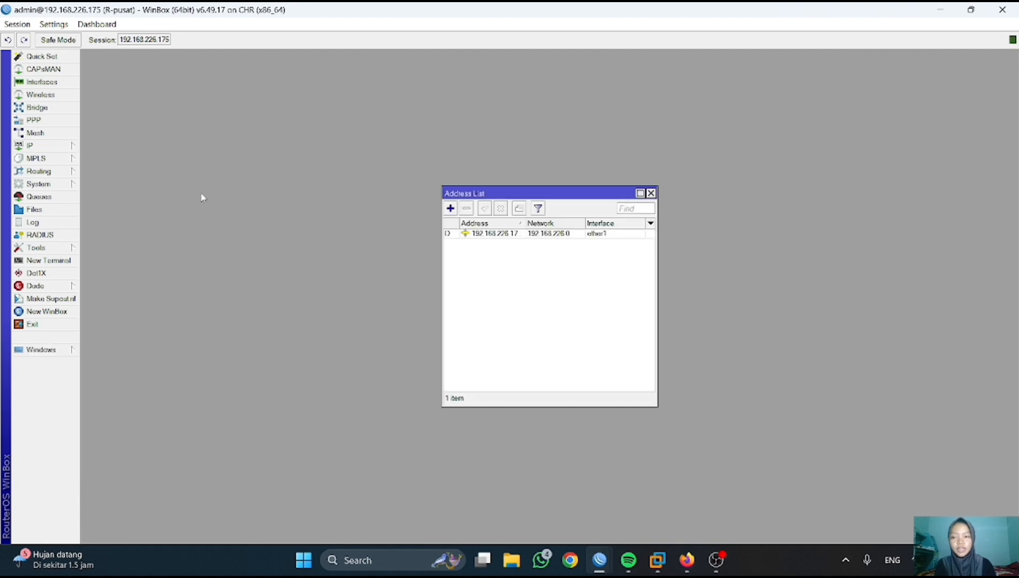
click(450, 208)
text(192)
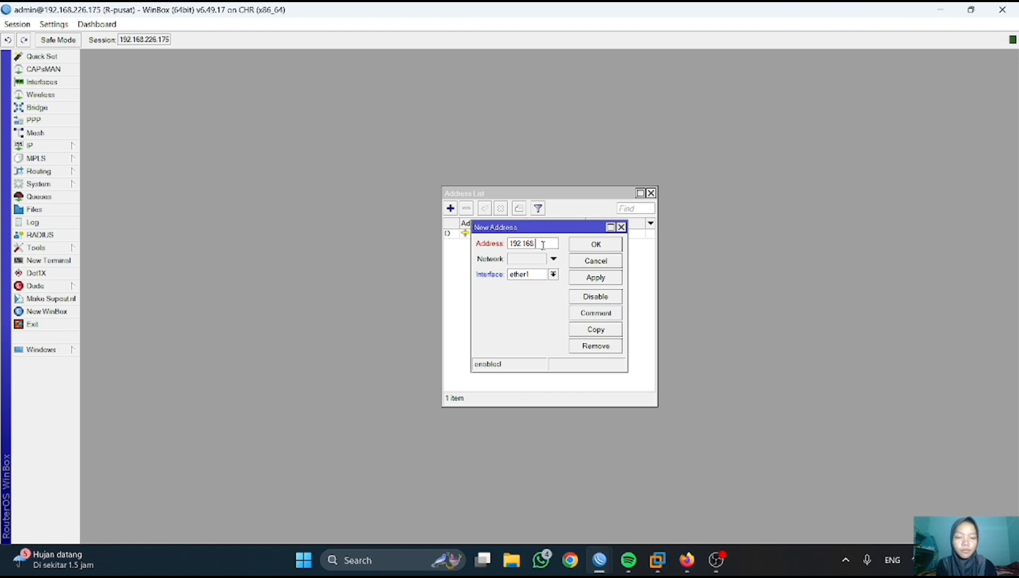
text(.168.226)
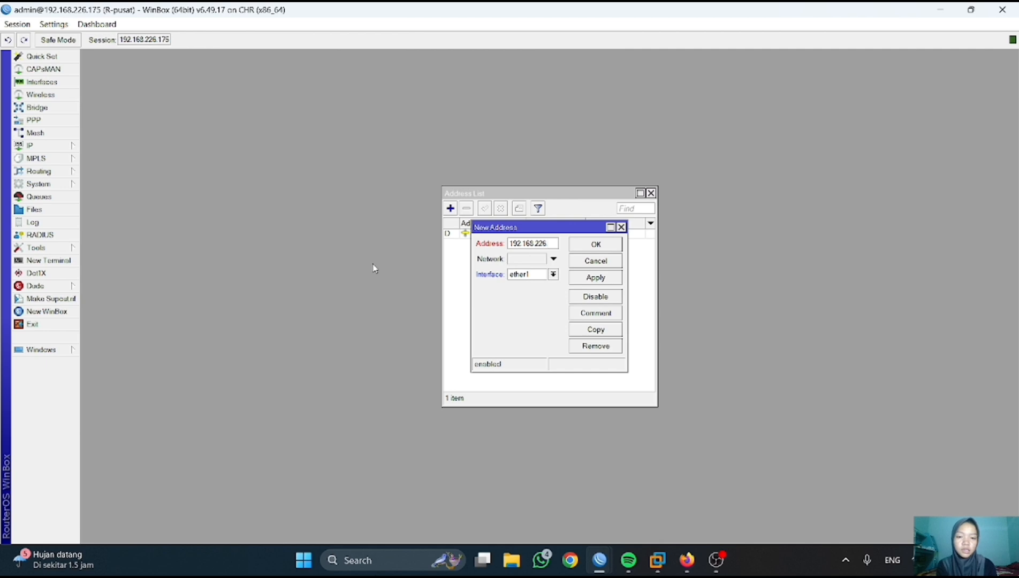
text(.169)
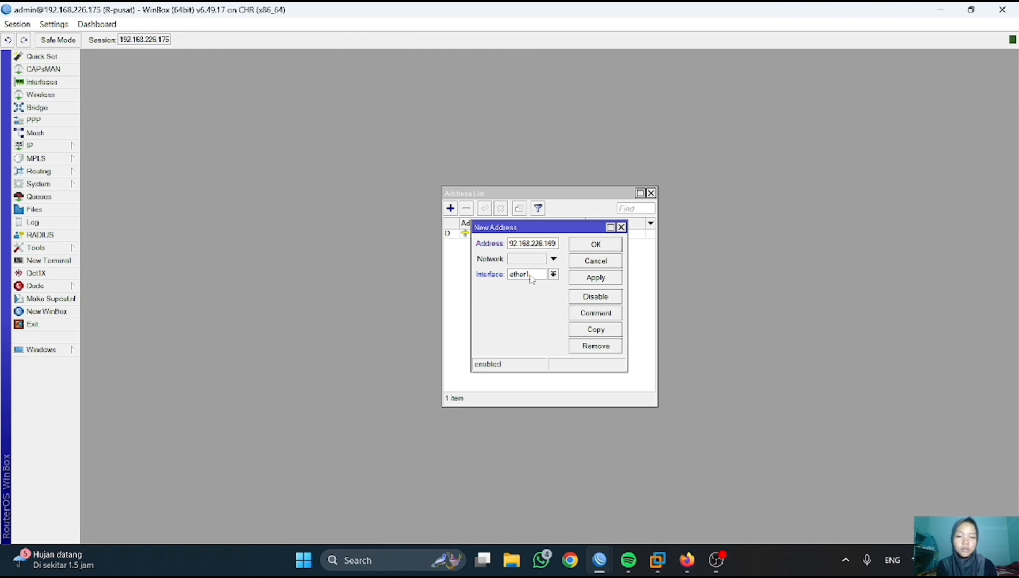
text(/24)
click(602, 278)
click(629, 244)
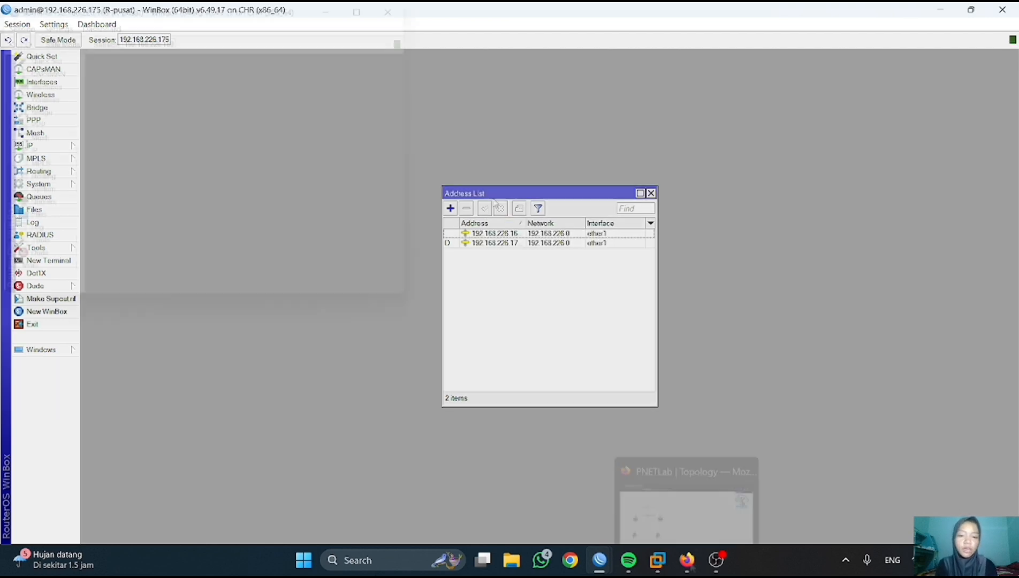
click(687, 559)
- In the Router 2 console, add address 192.168.226.170/24 on interface ether1
click(318, 280)
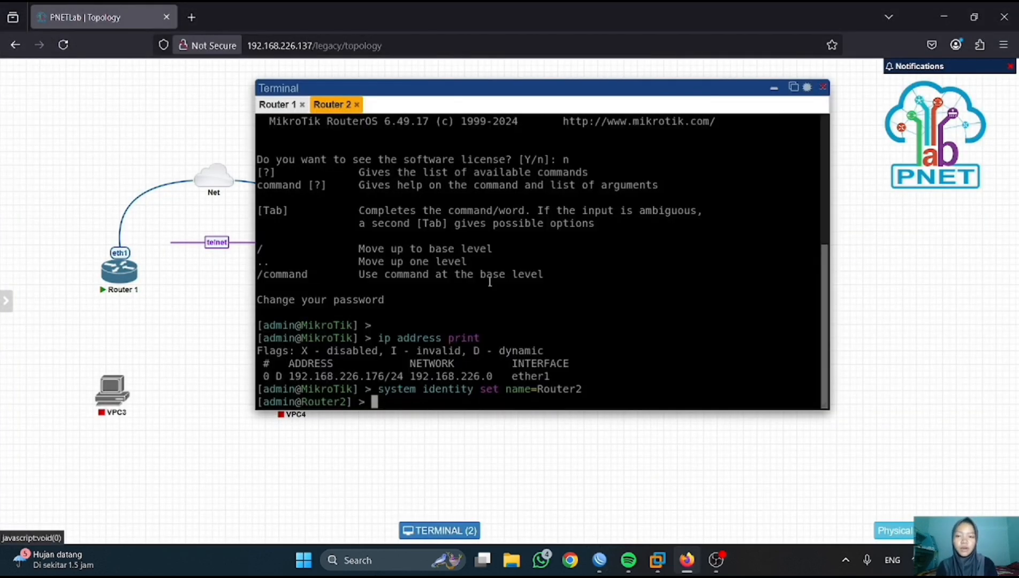
key(Return)
key(Return)
key(Return)
key(Return)
key(Return)
key(Return)
key(Return)
key(Return)
key(Return)
key(Return)
key(Return)
key(Return)
key(Return)
key(Return)
key(Return)
key(Return)
key(Return)
key(Return)
key(Return)
key(Return)
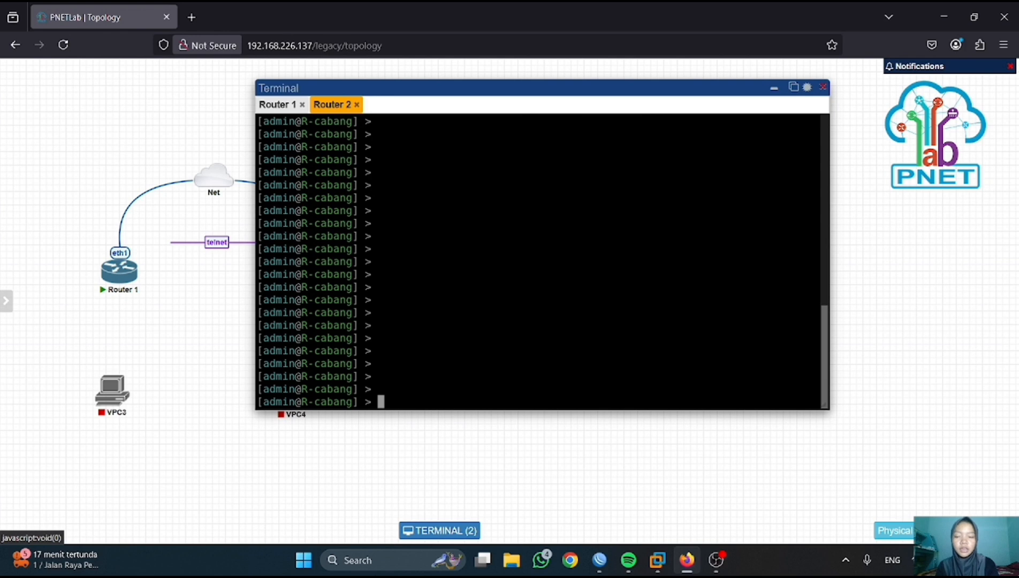
text(ip address)
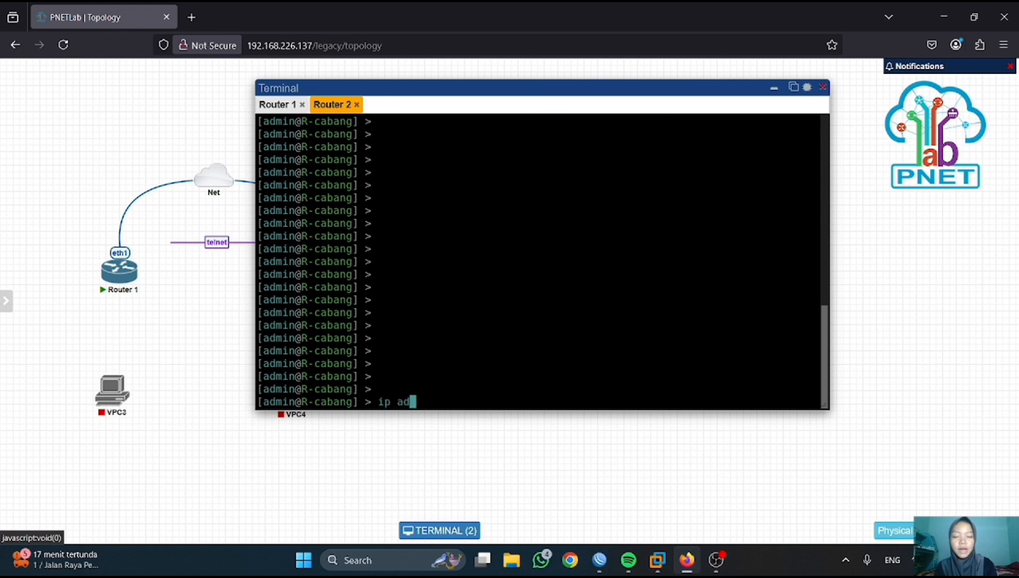
key(Return)
text(add ad)
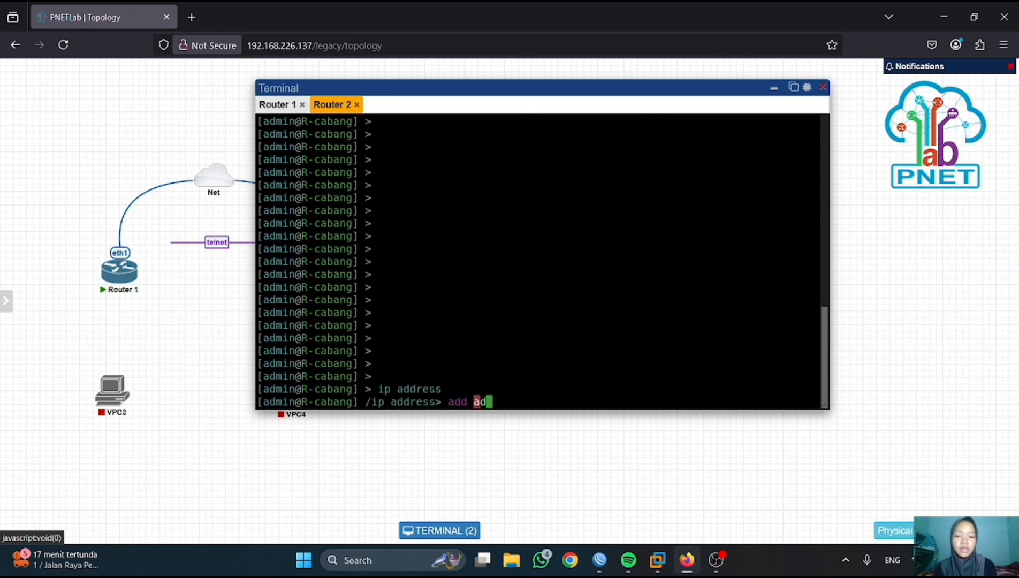
text(dress=)
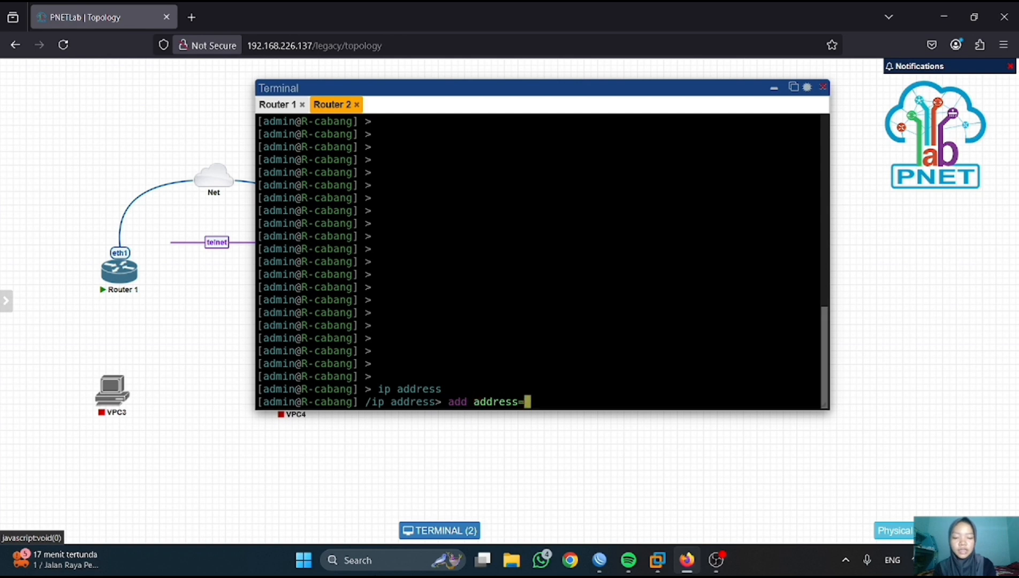
text(192.168.22)
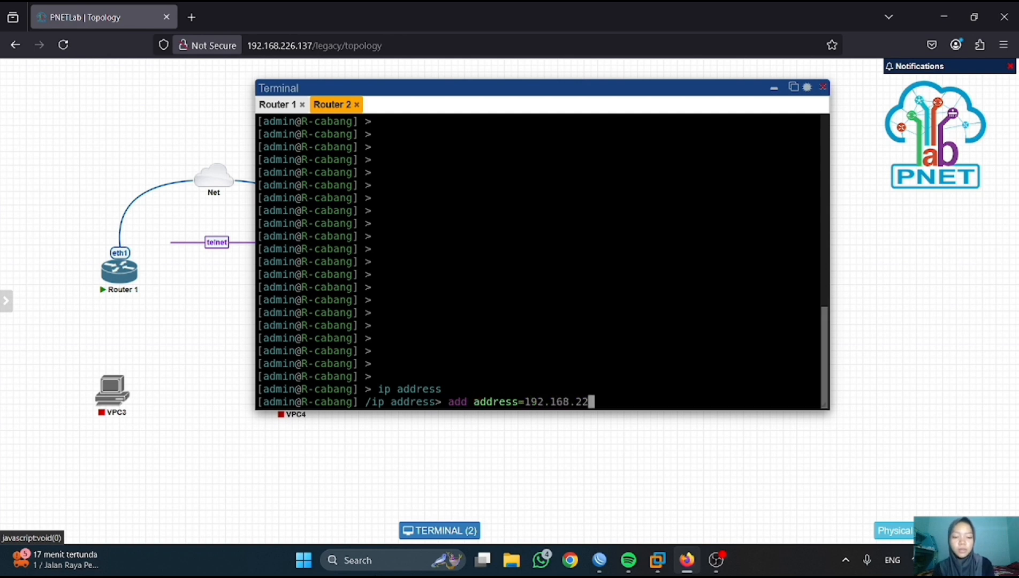
text(6.1)
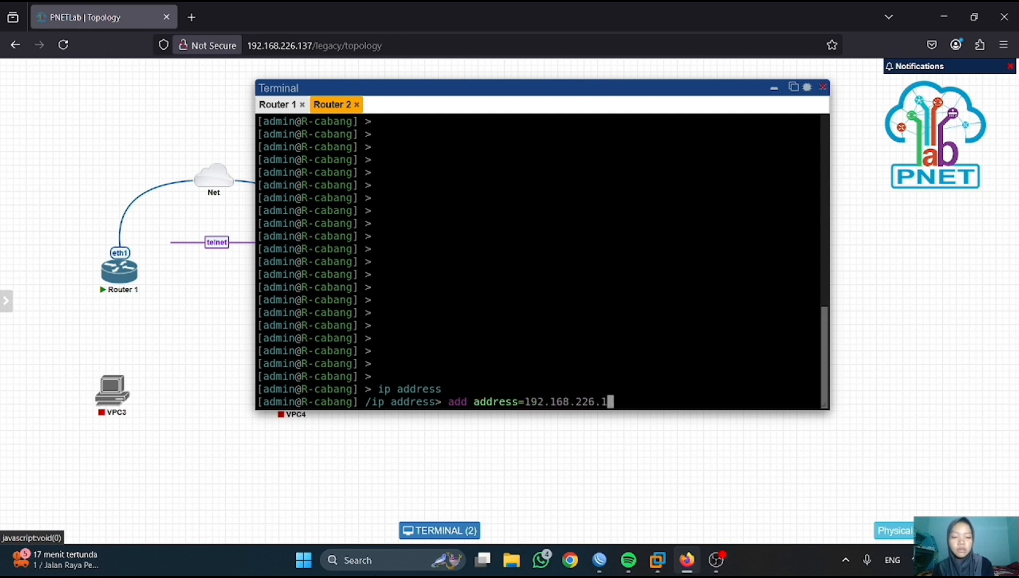
text(70/24 interface=ether1)
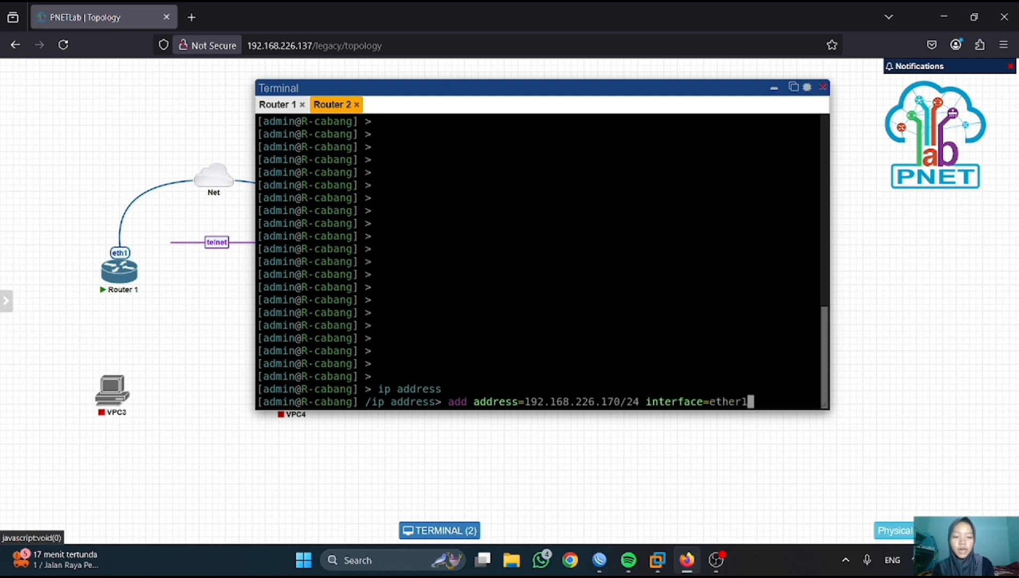
key(Return)
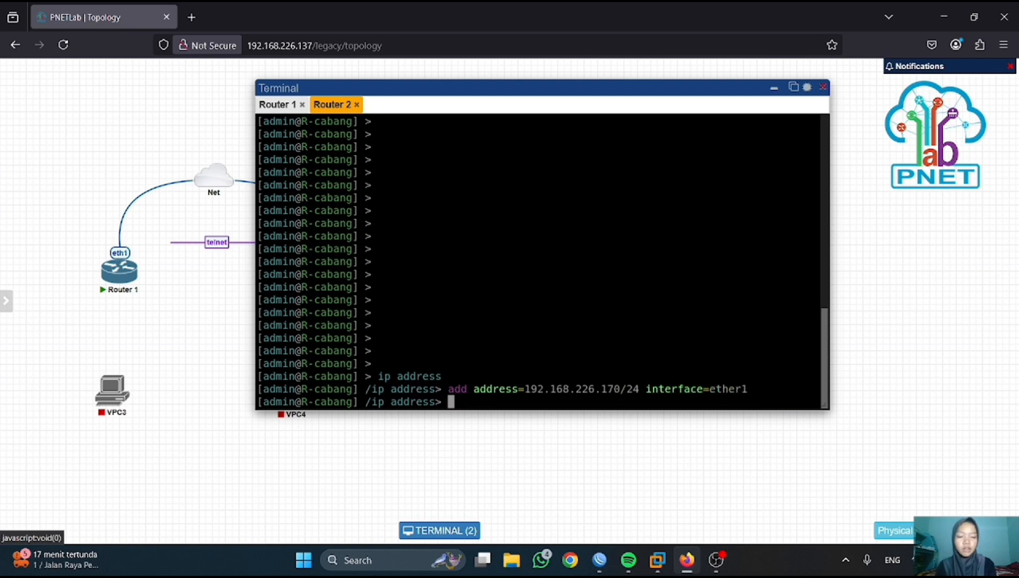
- List addresses, remove the dynamic entry number 0, and verify one address remains
text(print)
key(Return)
text(remove number=)
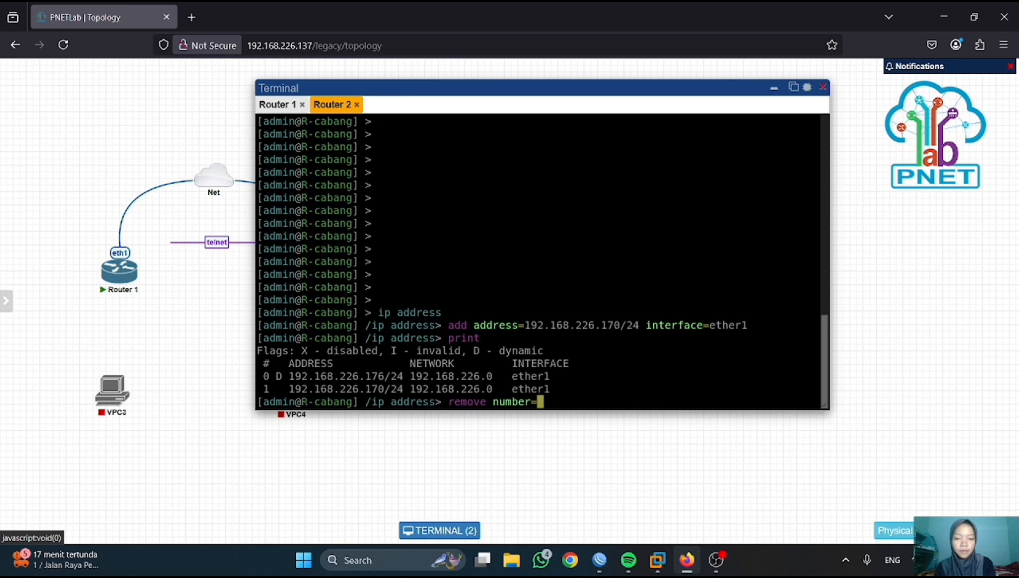
text(0)
key(Return)
text(print)
key(Return)
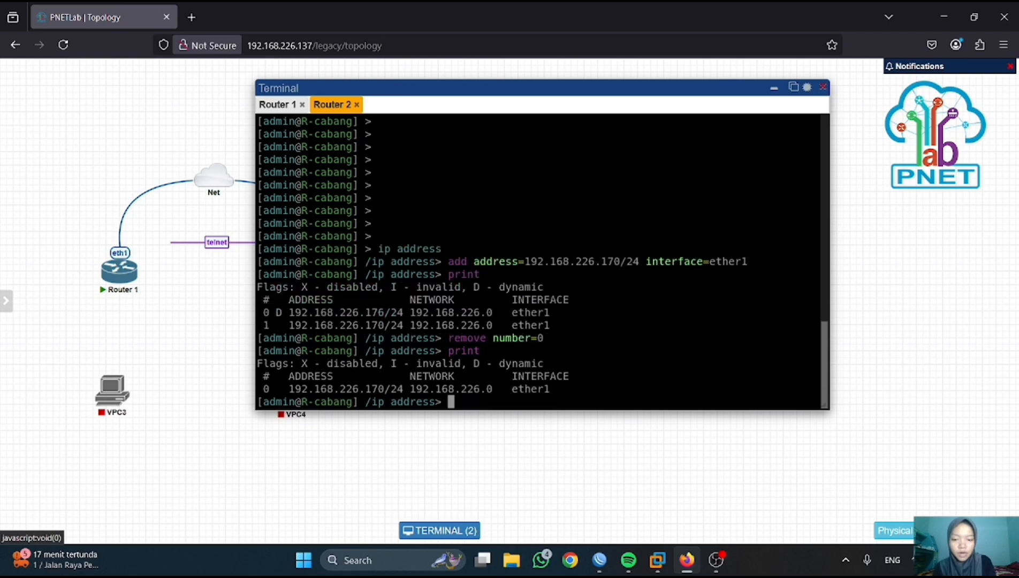
- Connect a new WinBox session to 192.168.226.170 and skip the password change prompt
click(598, 561)
click(39, 310)
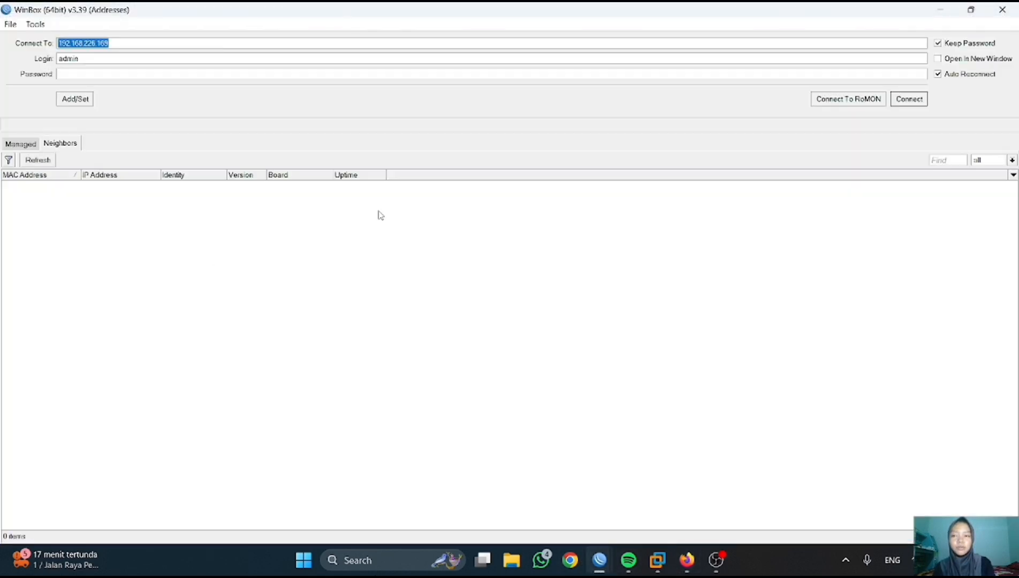
click(139, 48)
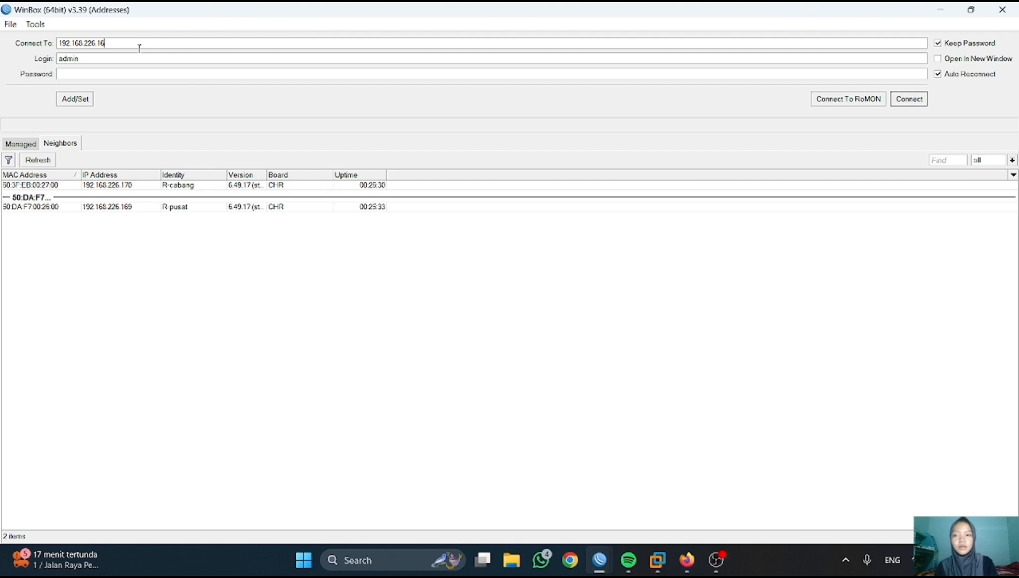
text(0)
click(909, 99)
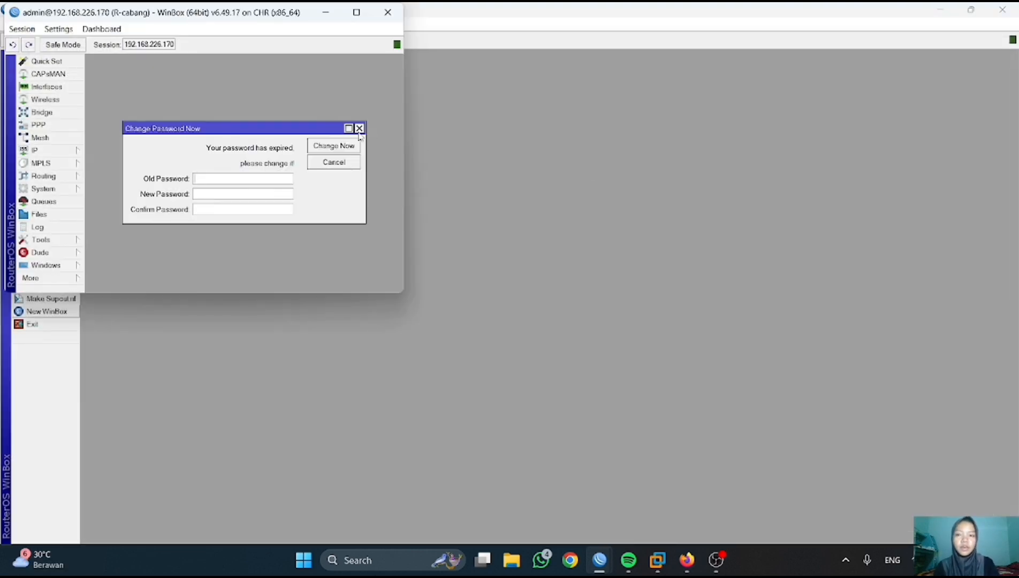
click(355, 127)
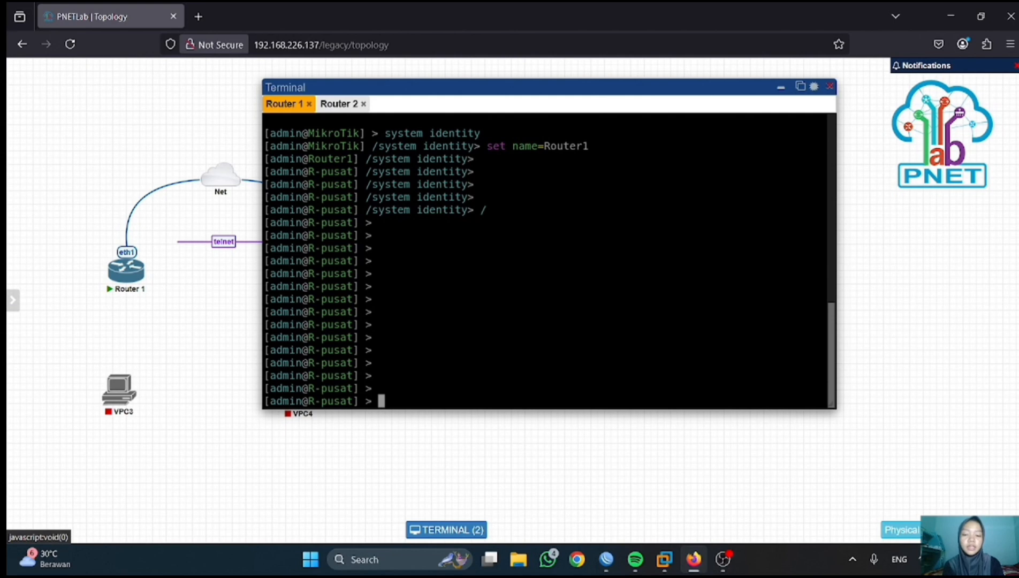
- Add a route via gateway 192.168.226.1 on R-pusat and print the route table
text(ip route add gateway=10.)
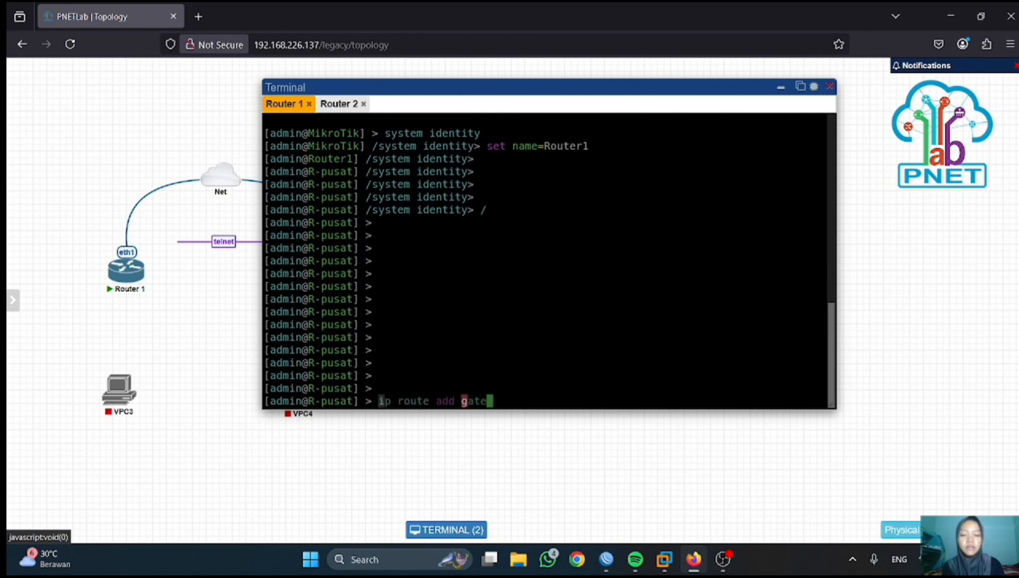
key(BackSpace)
key(BackSpace)
key(BackSpace)
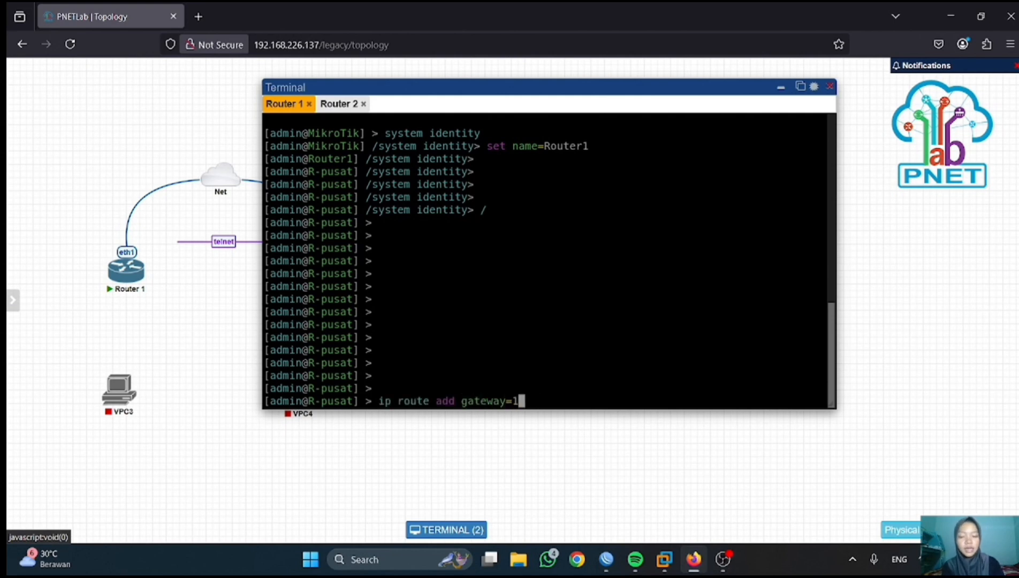
text(192.168.226.1)
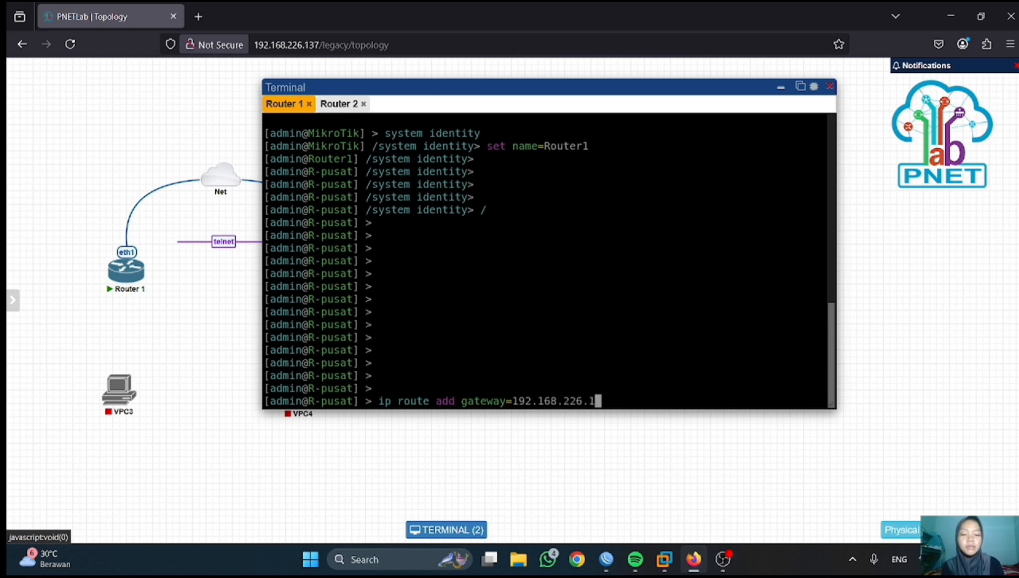
key(Return)
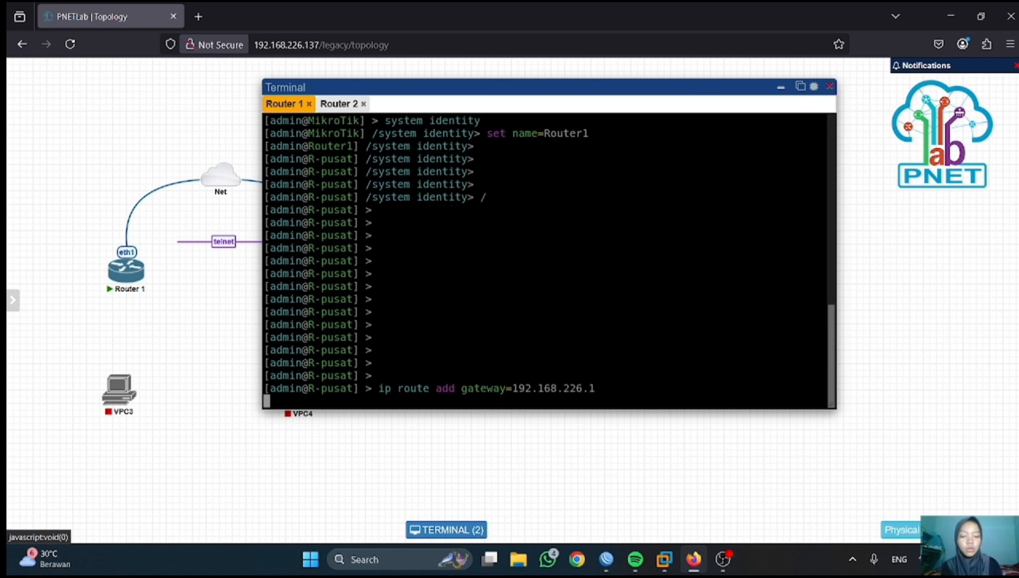
text(ip route print)
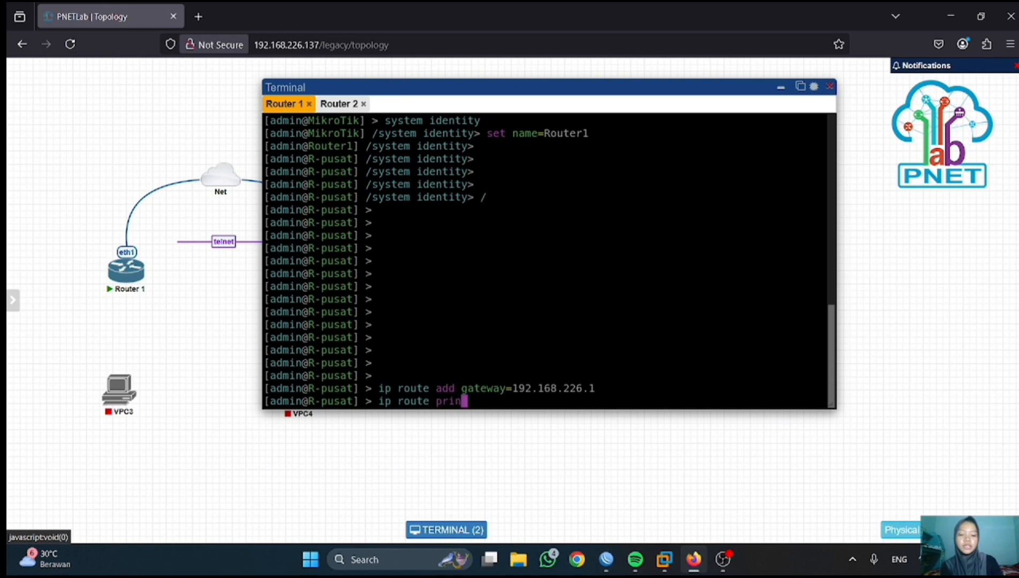
key(Return)
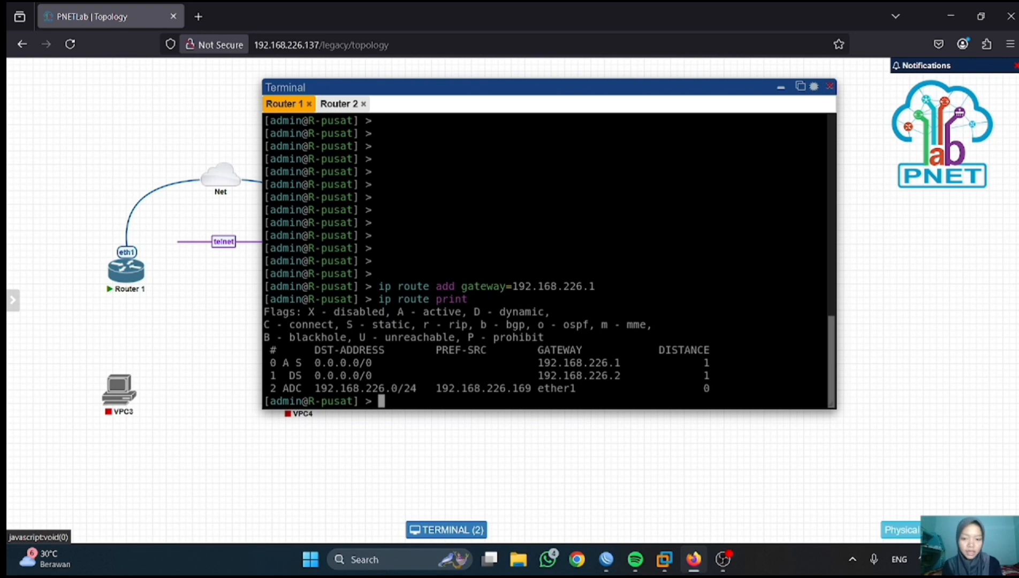
- Set R-pusat's DNS server to 8.8.8.8 and verify pings to 8.8.8.8 succeed
text(ip dns set se)
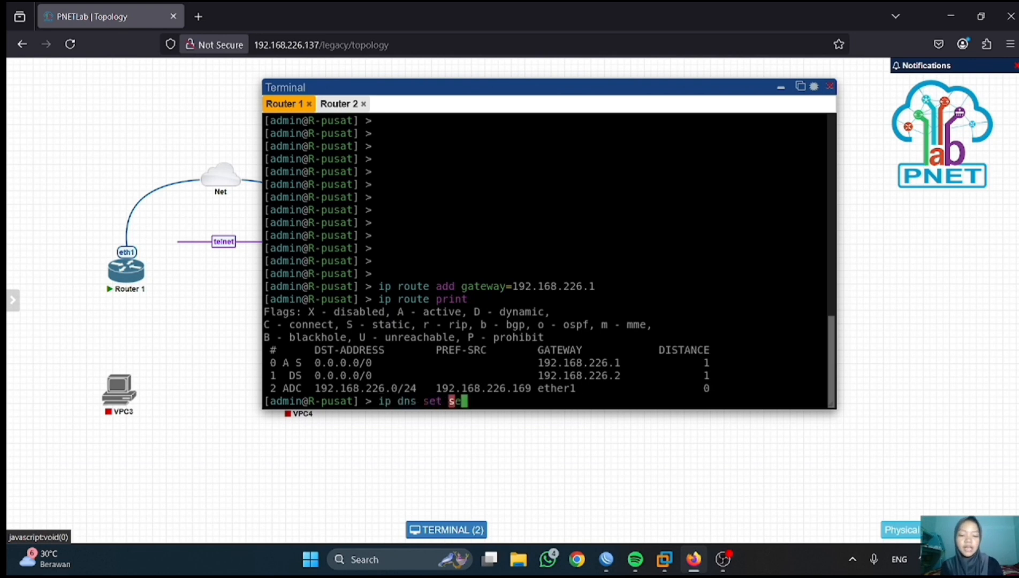
text(rvers=8.8.8.8)
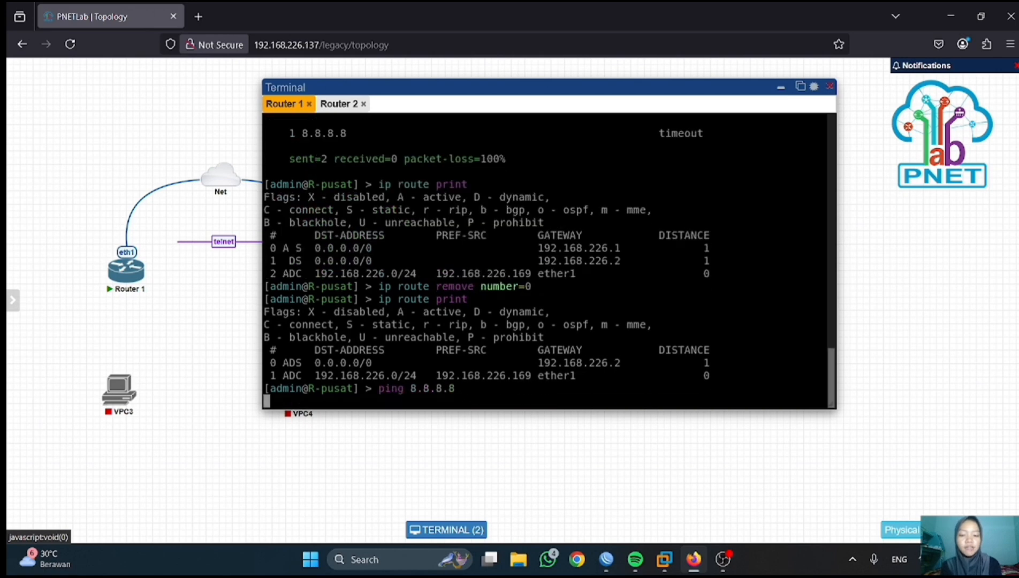
key(Return)
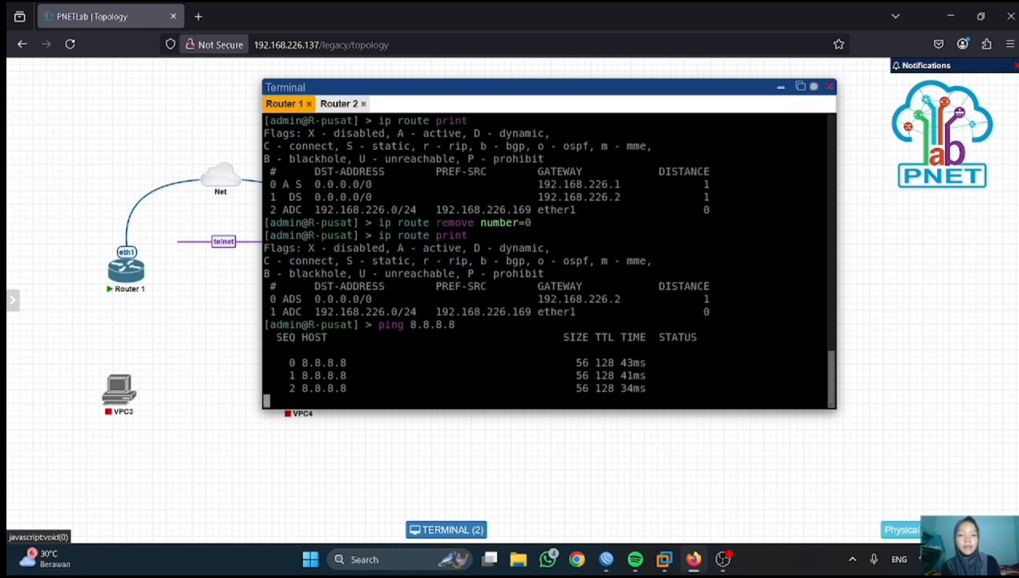
key(ctrl+c)
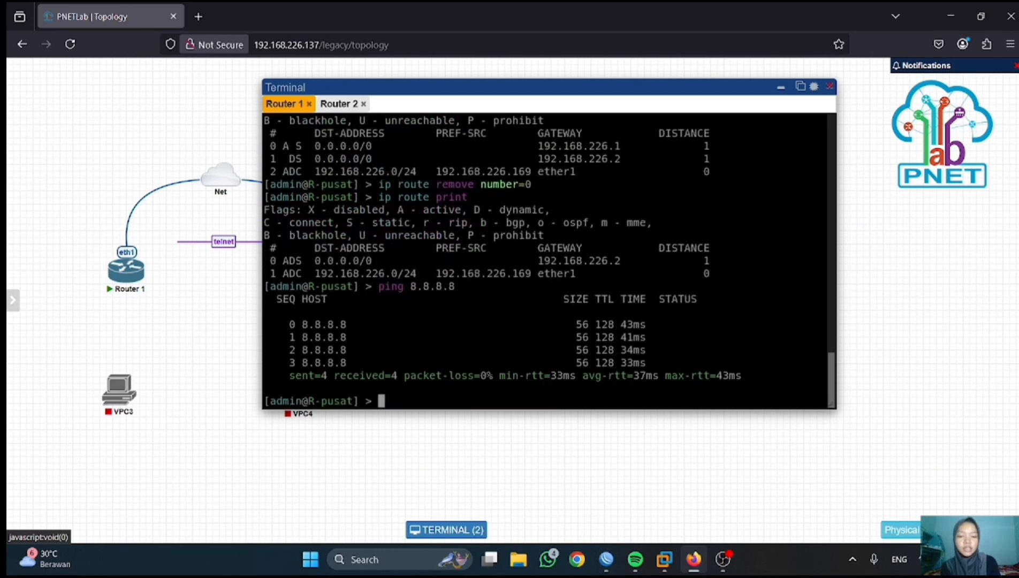
- In the Router 2 console, return to the root level and print R-cabang's routes
click(339, 104)
key(Return)
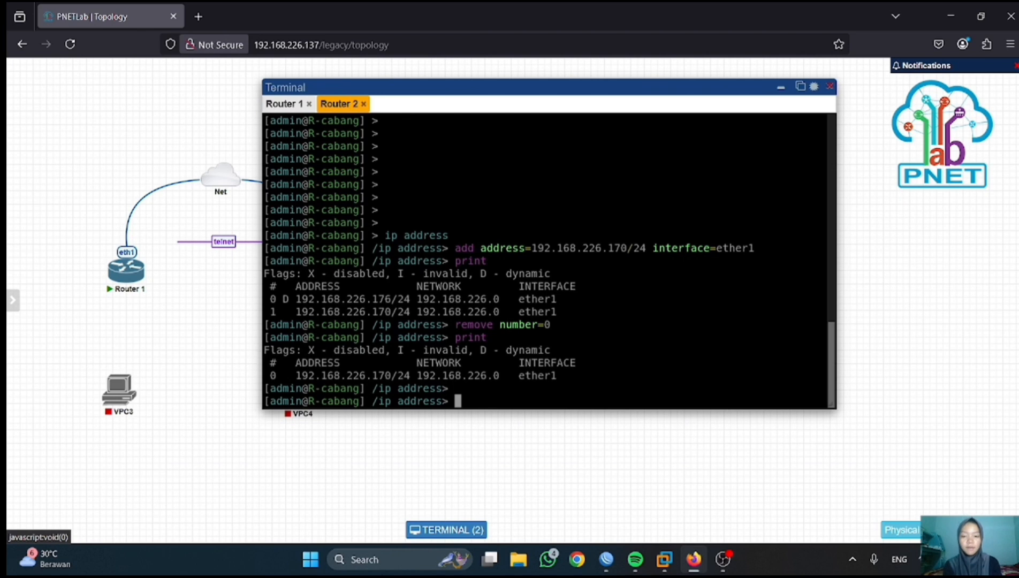
text(/)
key(Return)
text(ip route print)
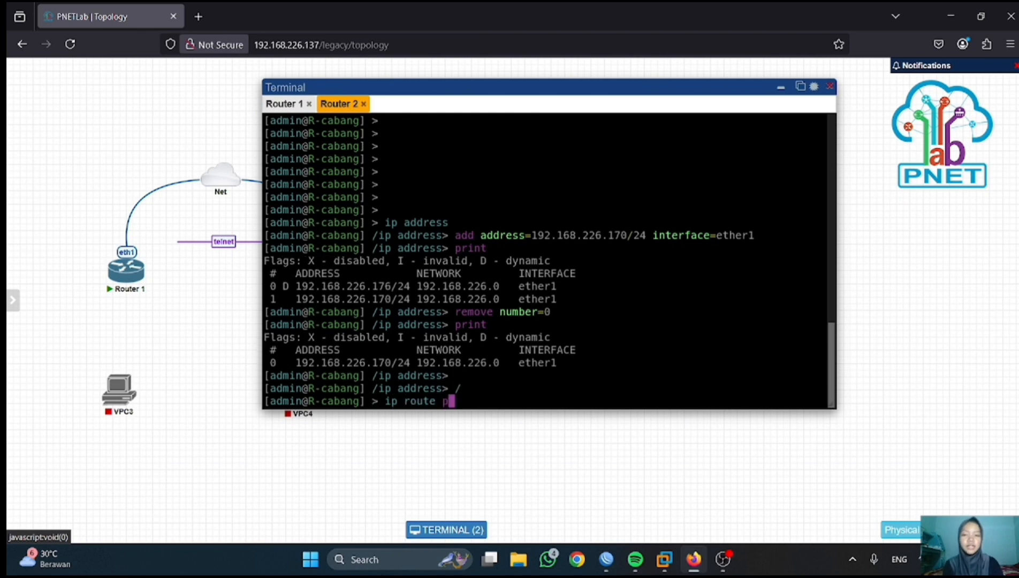
key(Return)
- Set DNS servers to 8.8.8.8 and ping 8.8.8.8 from R-cabang
text(ip dns 8.8)
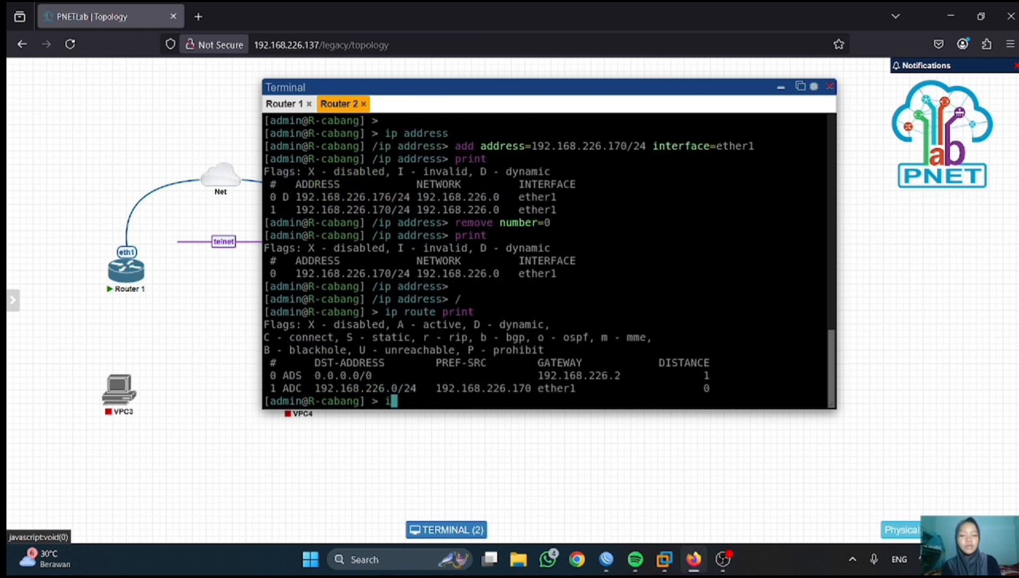
key(BackSpace)
key(BackSpace)
key(BackSpace)
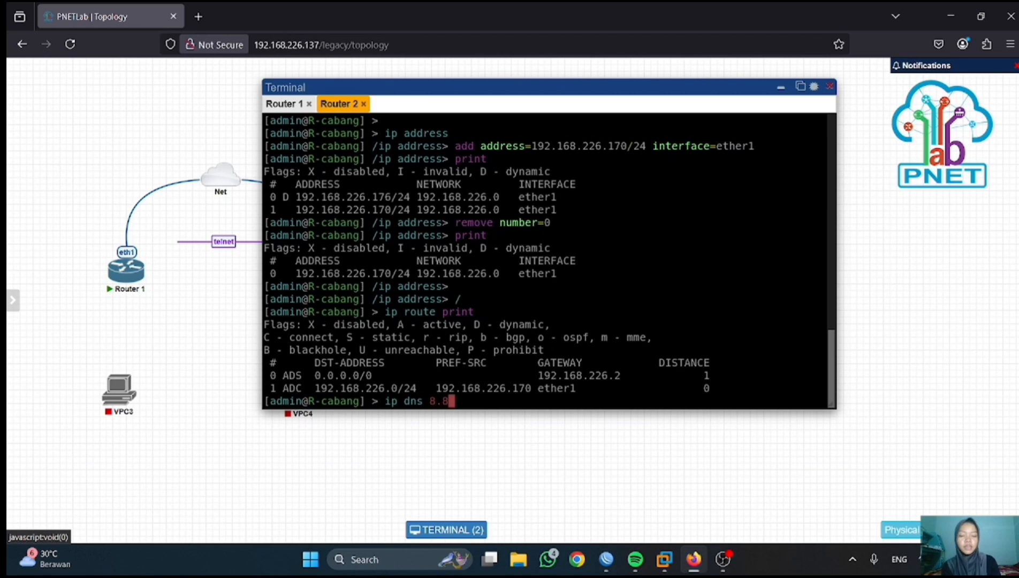
text(set servers=)
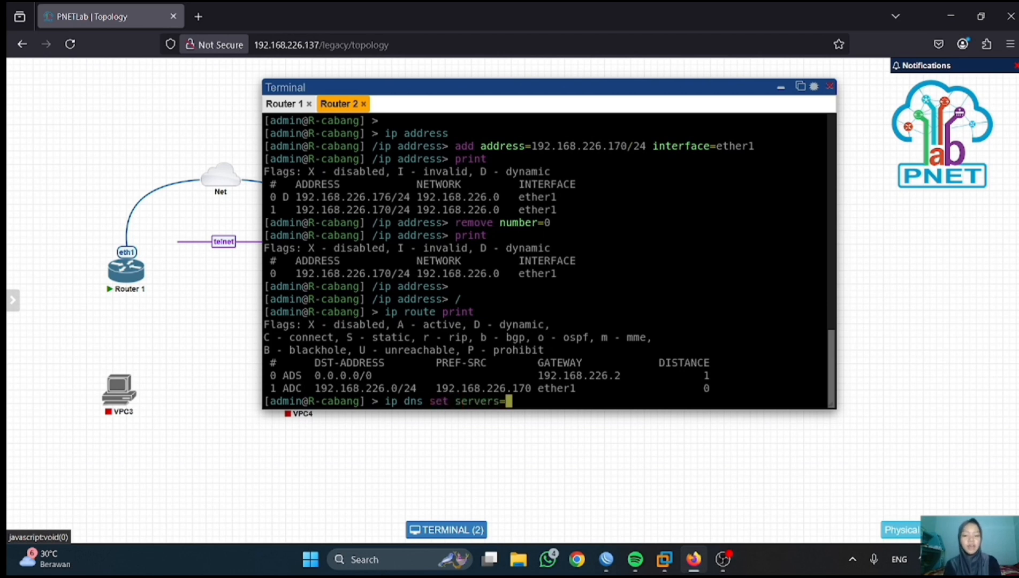
text(8.8.8.8)
key(Return)
text(pin)
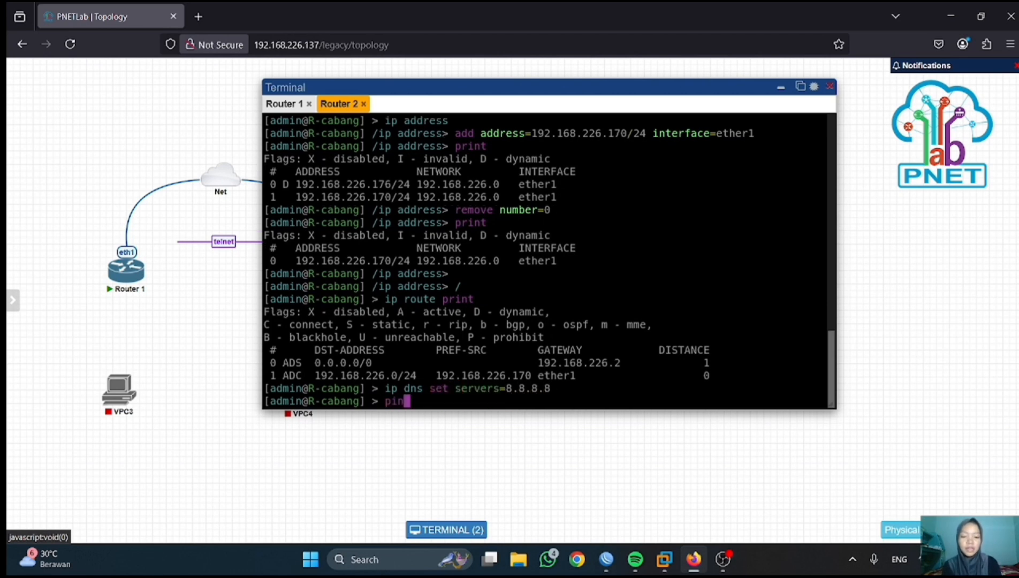
text(g 8.8.8.8)
key(Return)
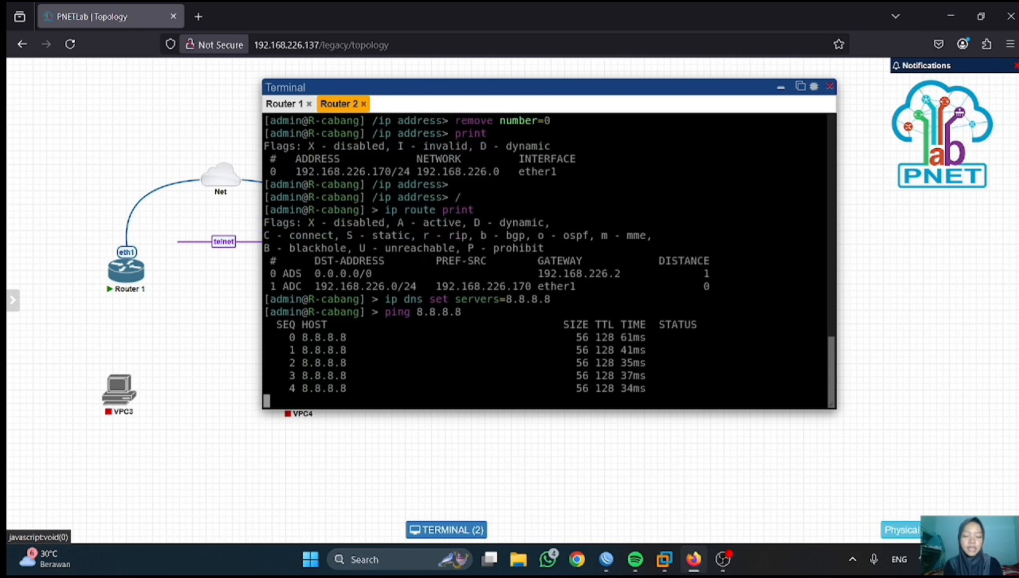
key(ctrl+c)
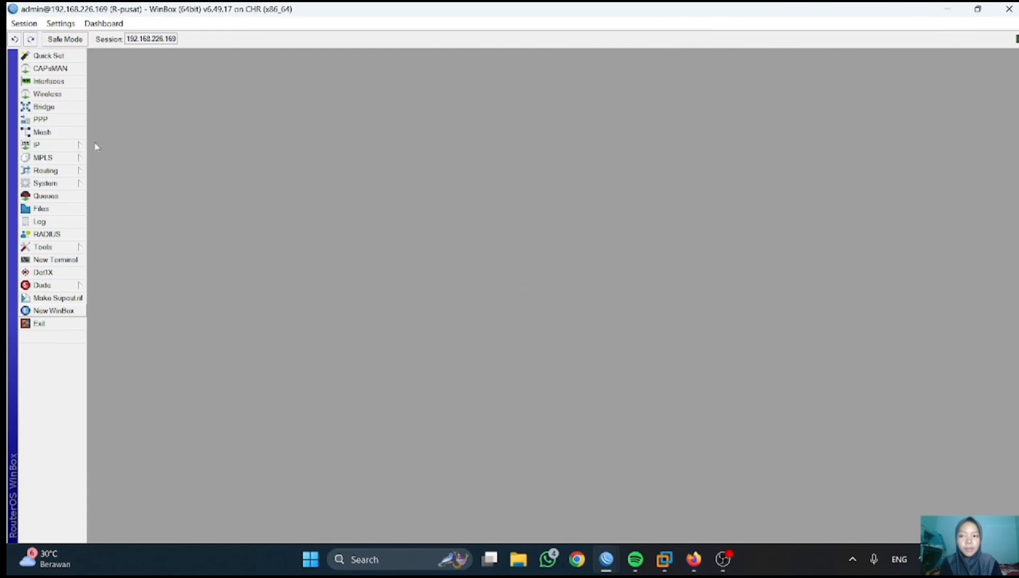
- Create EoIP tunnel eoip-tunnel-to-cabang with remote address 192.168.226.170 and tunnel ID 100
click(48, 81)
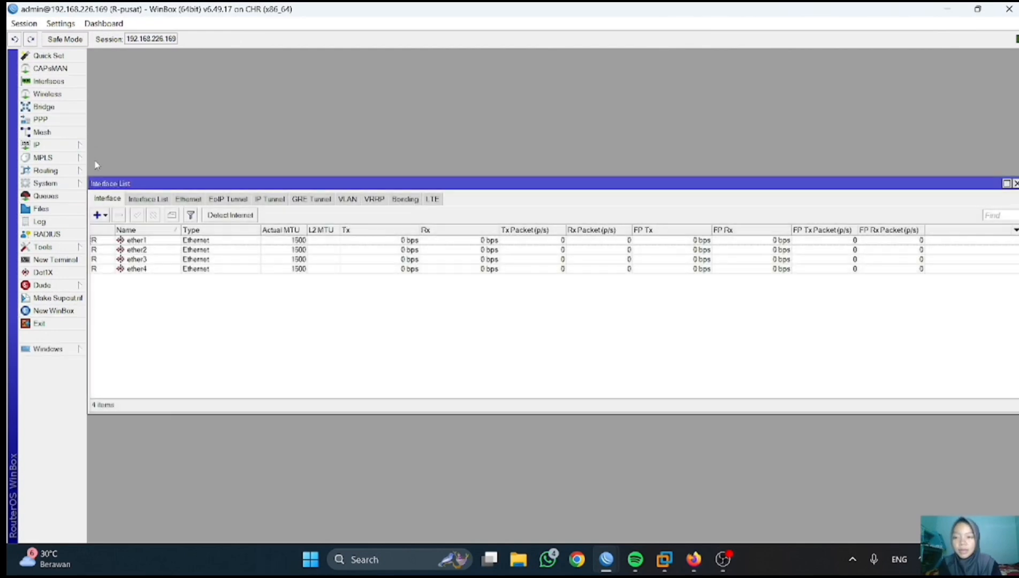
click(230, 199)
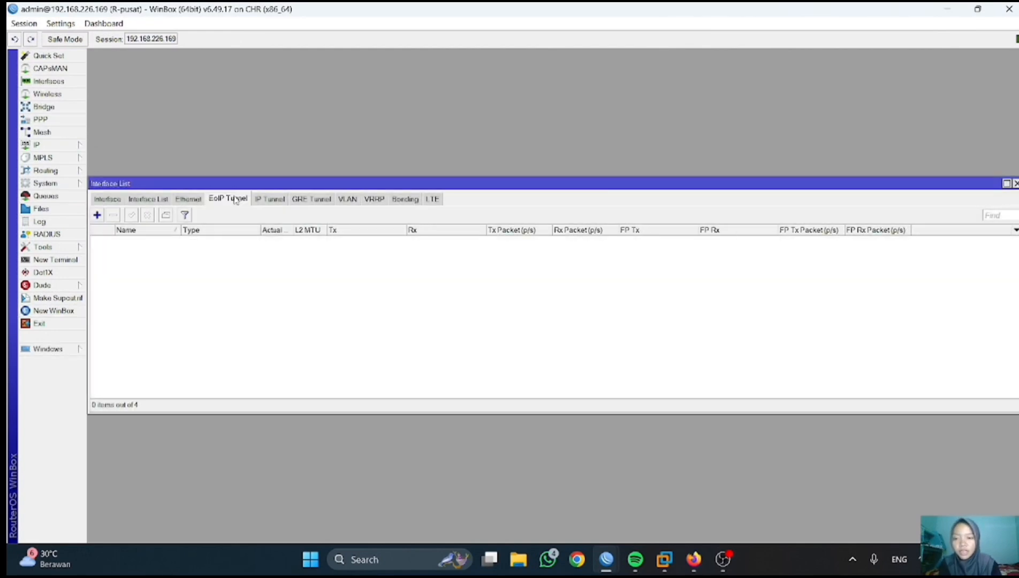
click(101, 218)
click(533, 165)
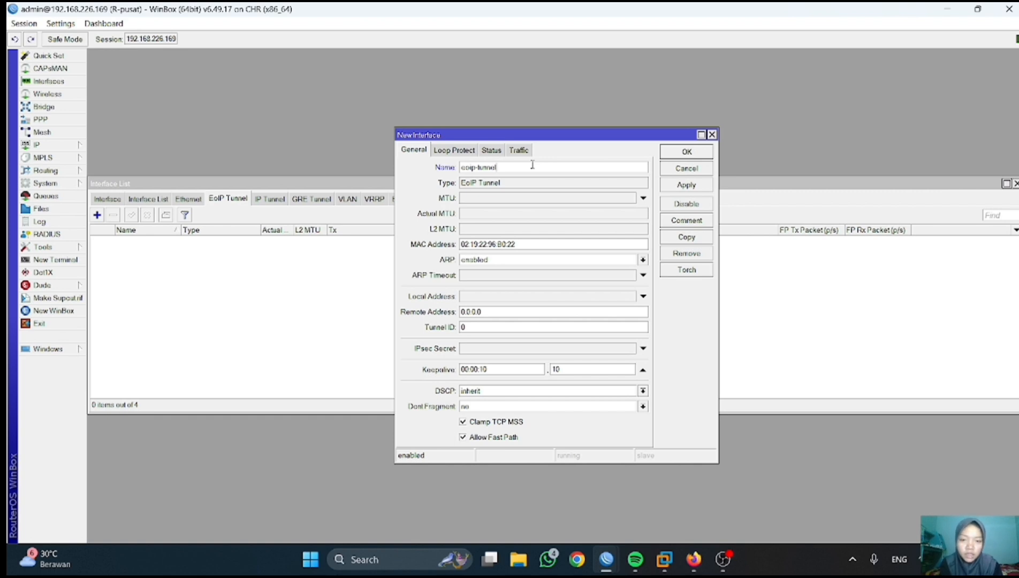
text(-to-cabang)
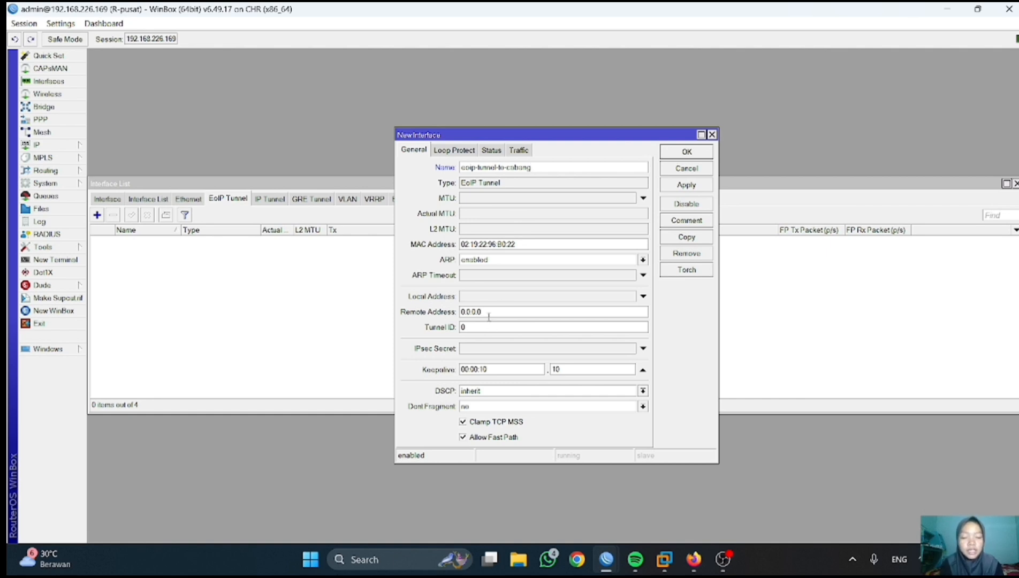
key(BackSpace)
key(BackSpace)
key(BackSpace)
key(BackSpace)
key(BackSpace)
key(BackSpace)
key(BackSpace)
text(192.168.226.170)
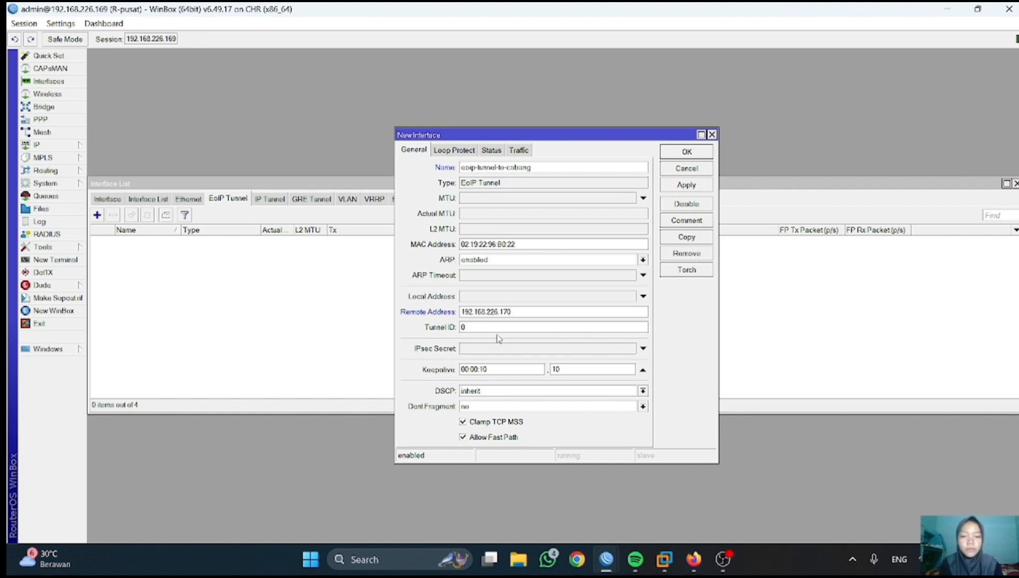
click(493, 328)
text(100)
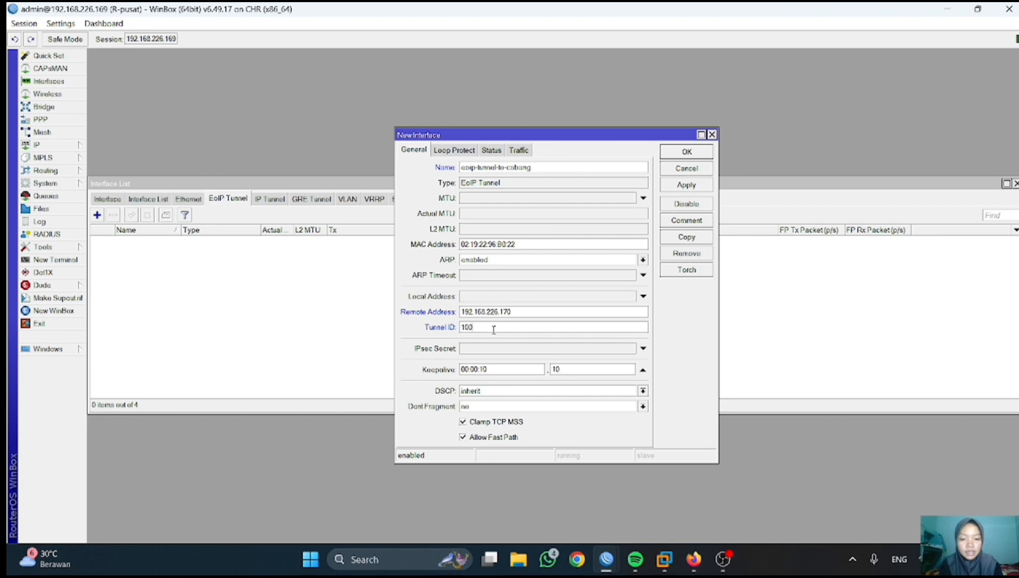
click(686, 185)
click(687, 152)
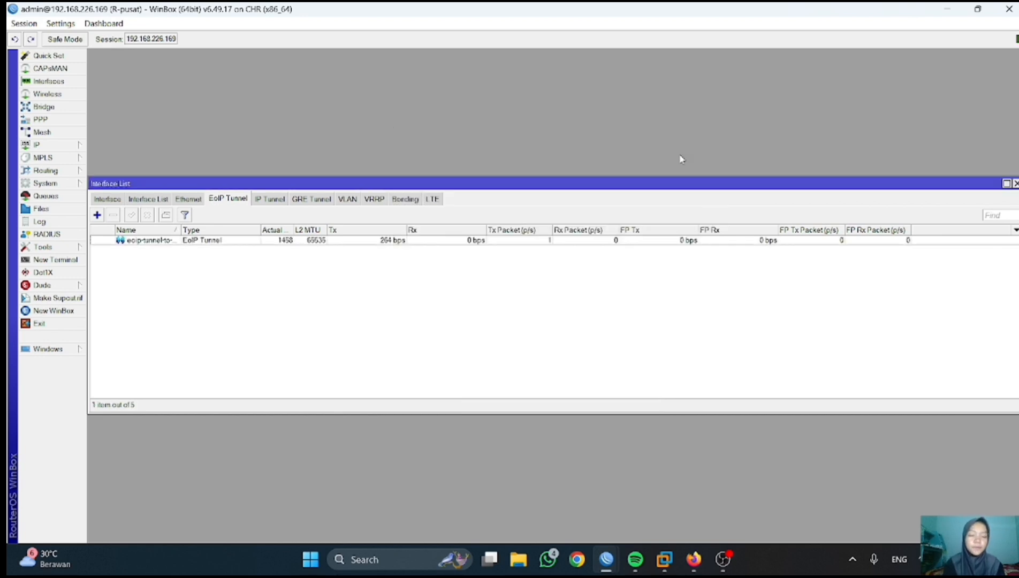
- Bring up the maximized R-cabang session and start a new EoIP tunnel
mouse_move(606, 559)
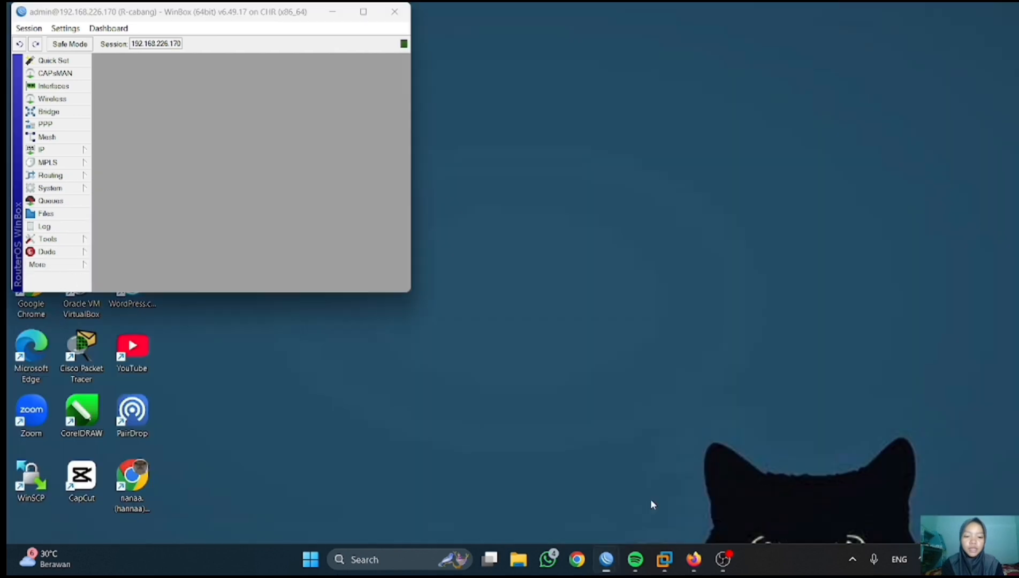
click(650, 499)
click(363, 13)
click(44, 81)
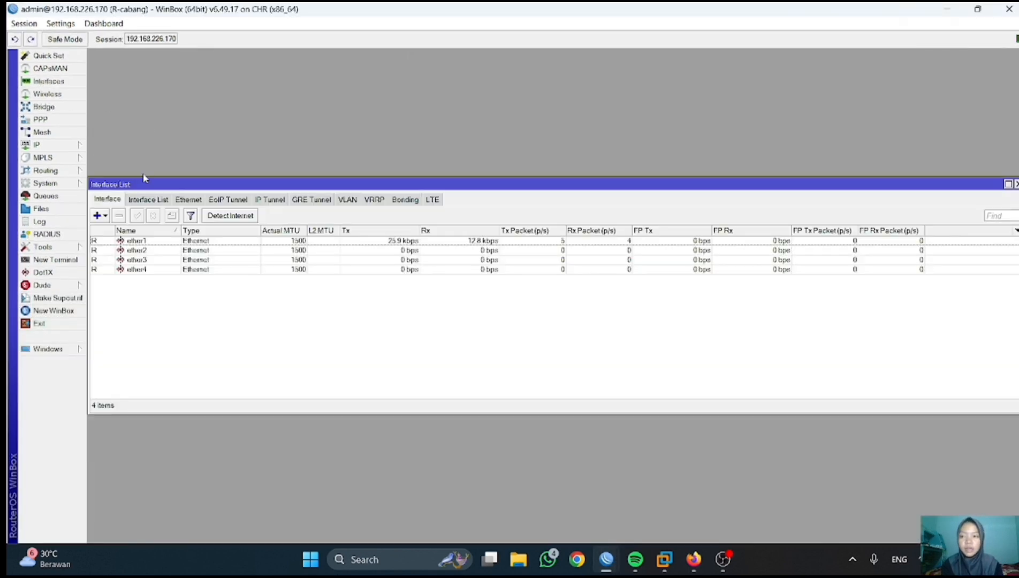
click(244, 203)
click(96, 215)
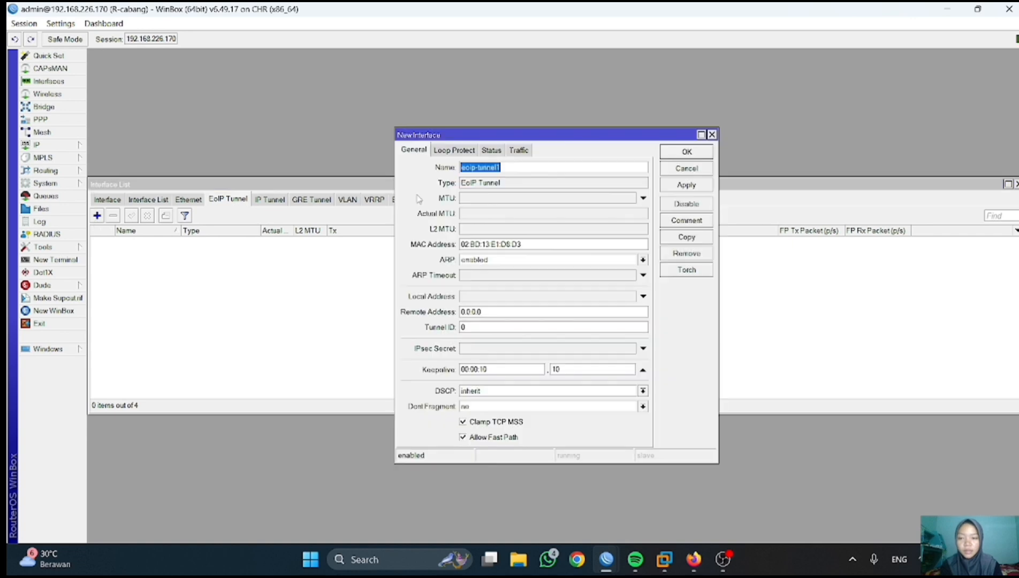
- Save the tunnel as eoip-tunnel-to-pusat to 192.168.226.169, ID 100, then return to R-pusat
click(526, 166)
key(BackSpace)
text(-to-pusat)
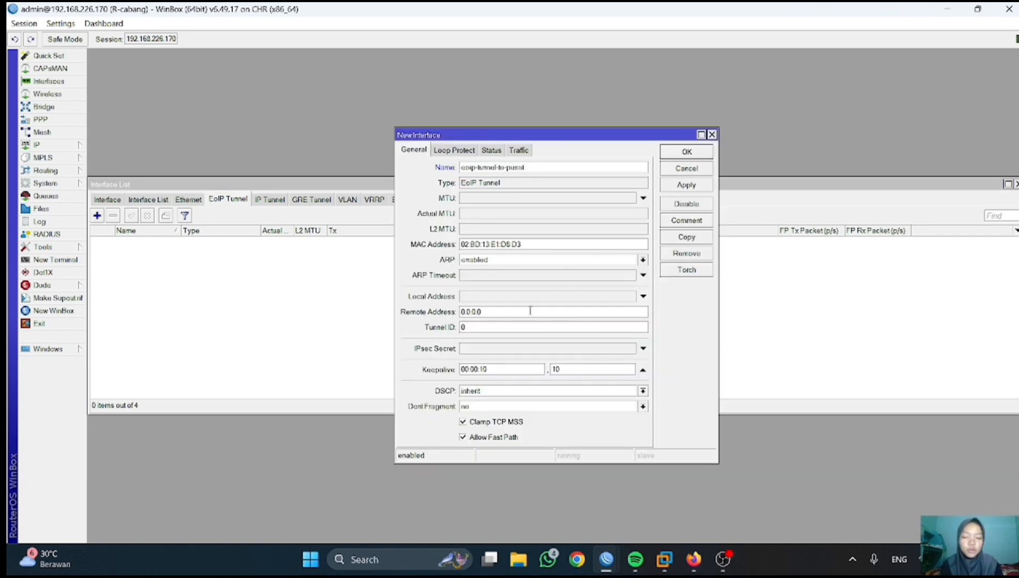
drag(462, 312, 495, 311)
text(192.168.226.169)
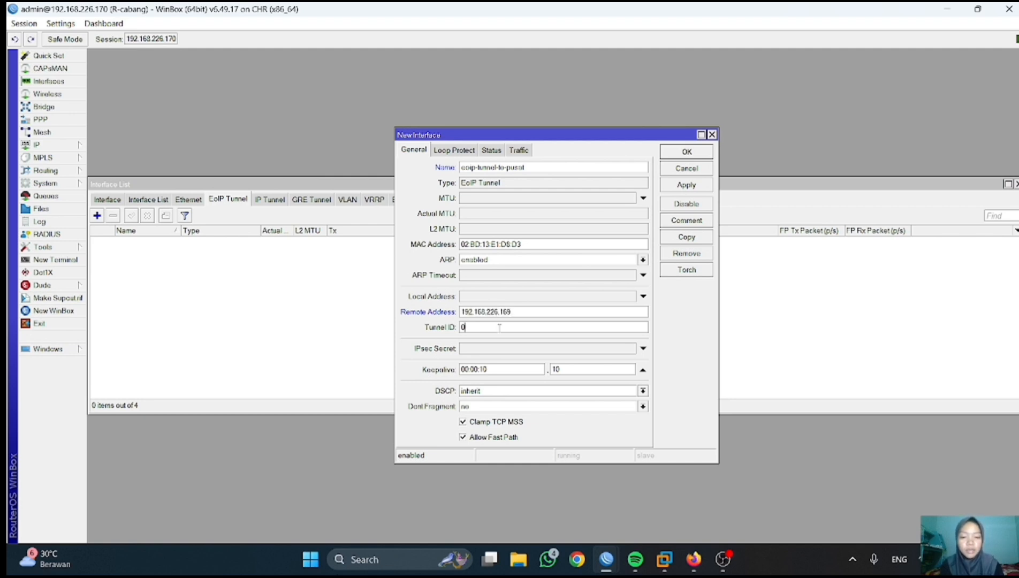
click(686, 183)
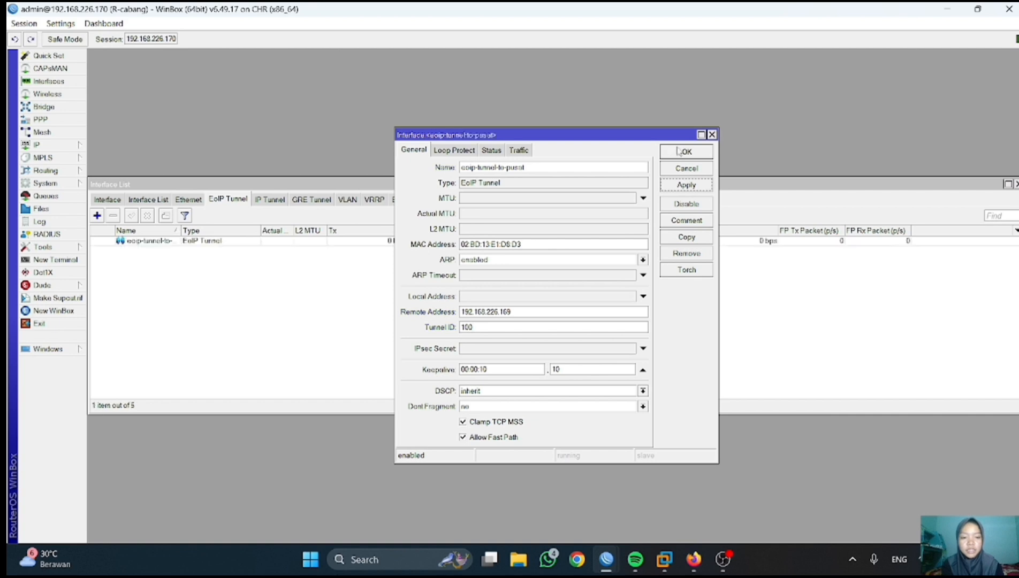
click(685, 153)
click(611, 559)
click(557, 499)
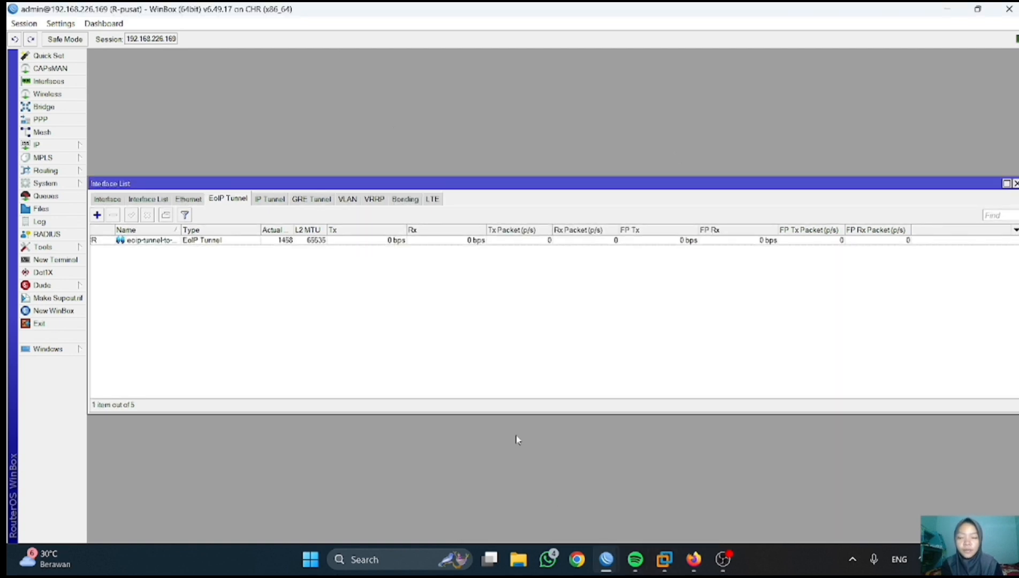
- From an R-pusat terminal, ping 192.168.226.170 and stop after three replies
click(51, 260)
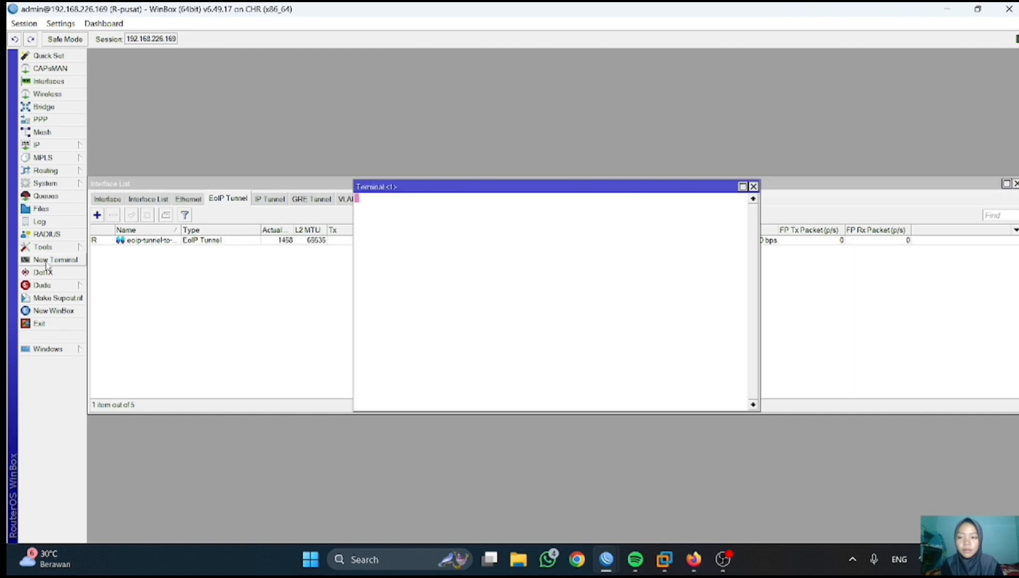
key(Return)
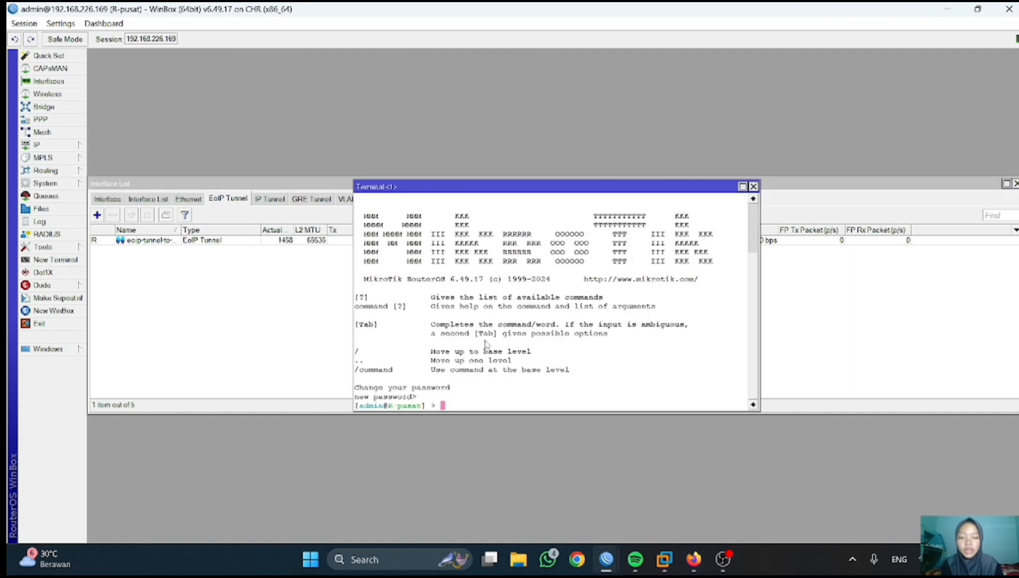
key(Return)
key(Return)
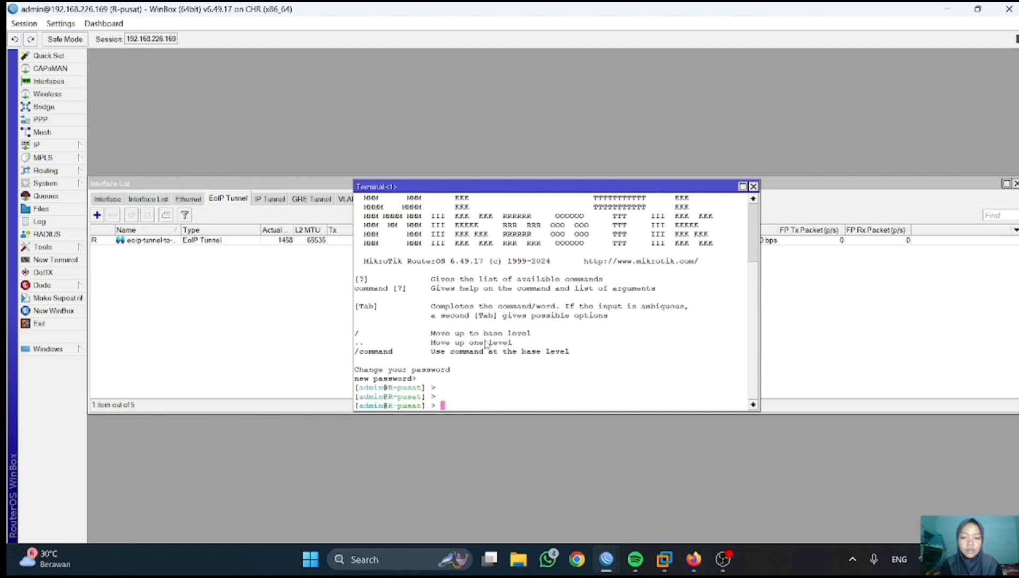
text(ping 192.168)
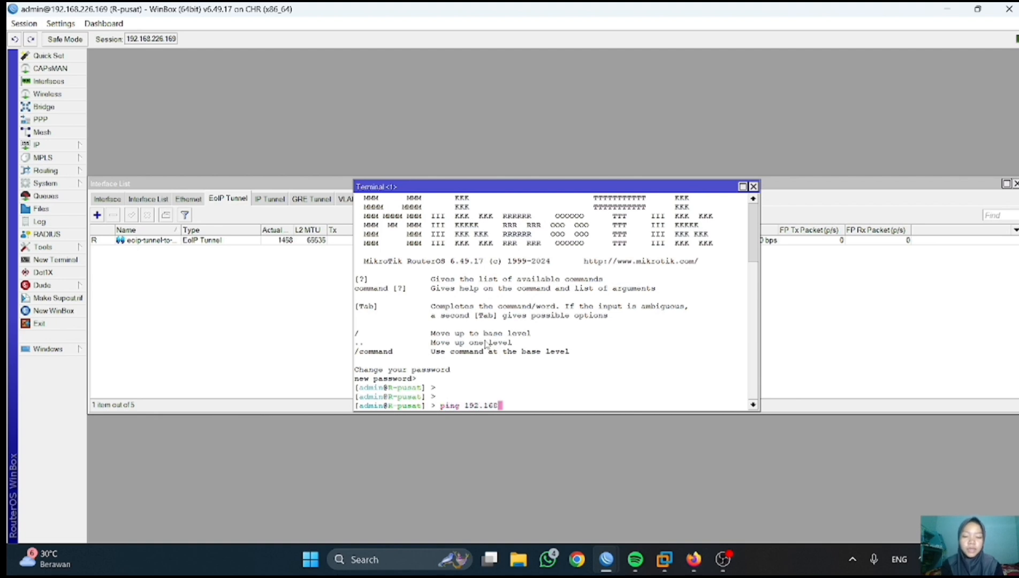
text(.226.)
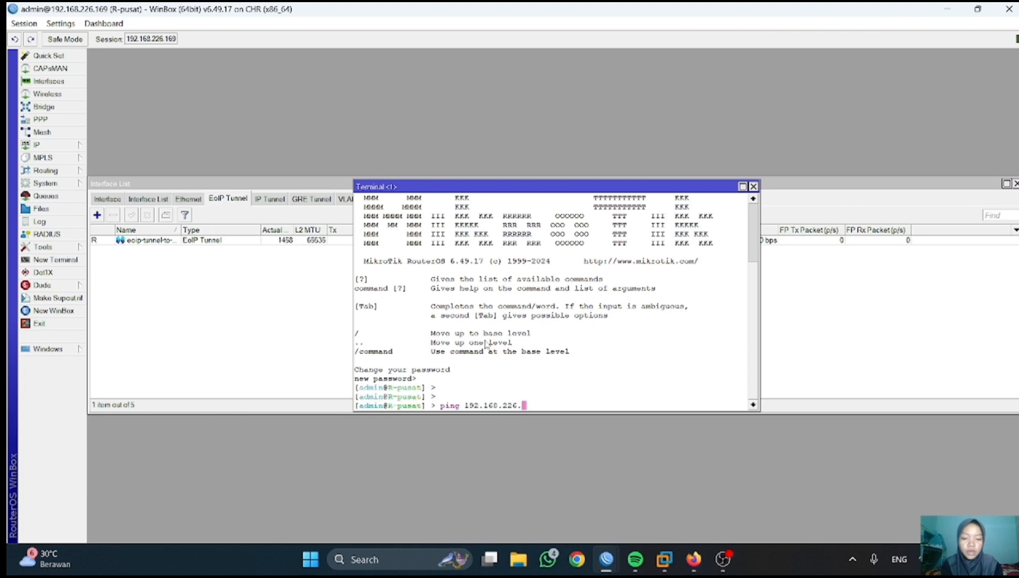
text(170)
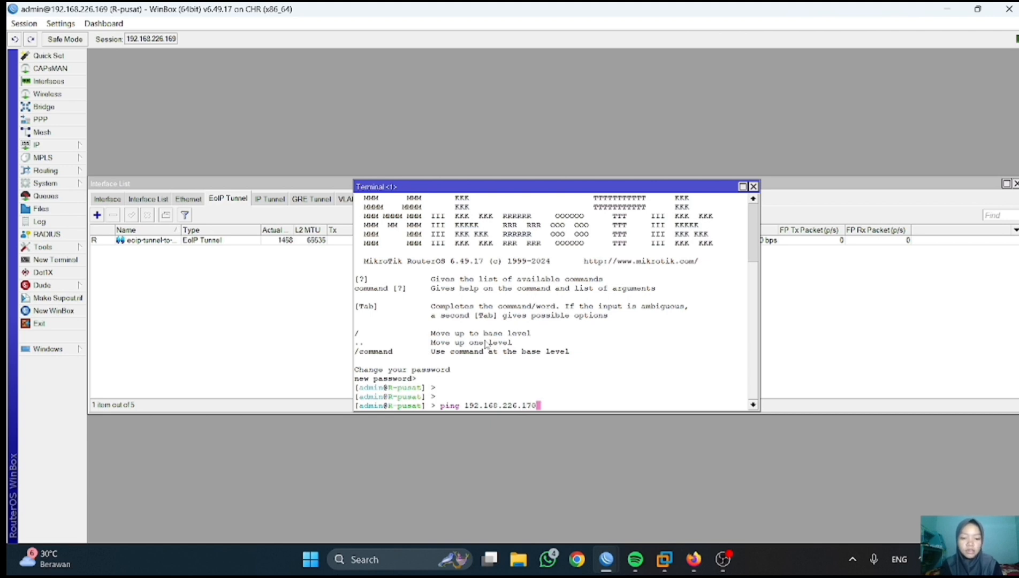
key(Return)
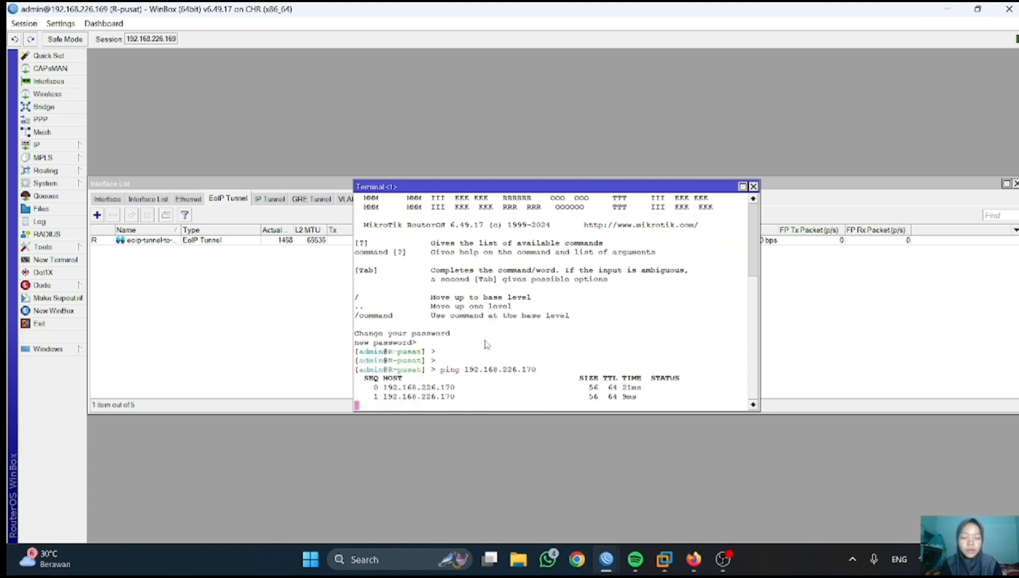
key(ctrl+c)
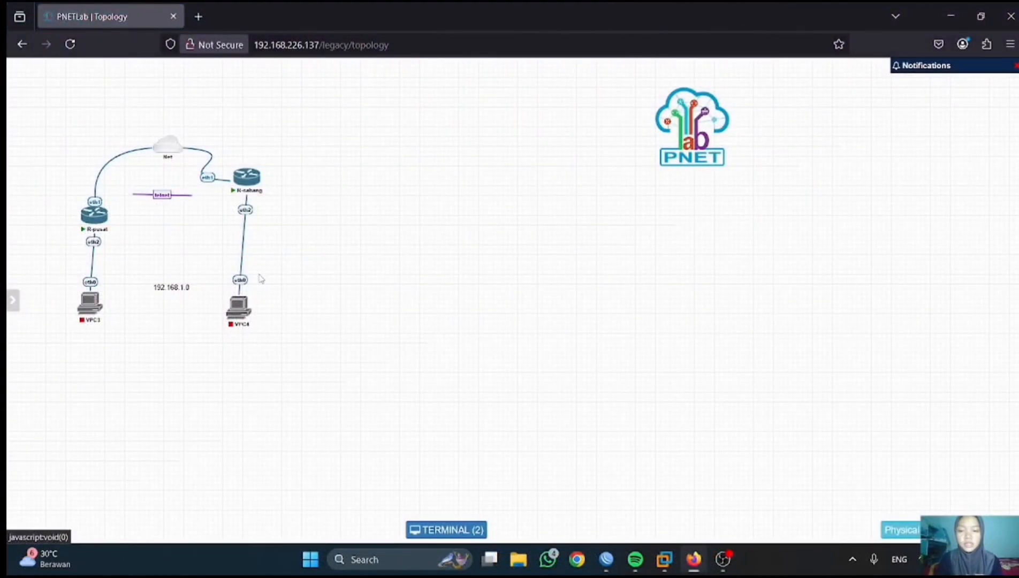
- Start VPC3 and VPC4 in the PNETLab topology, then return to the R-pusat WinBox session
mouse_move(87, 307)
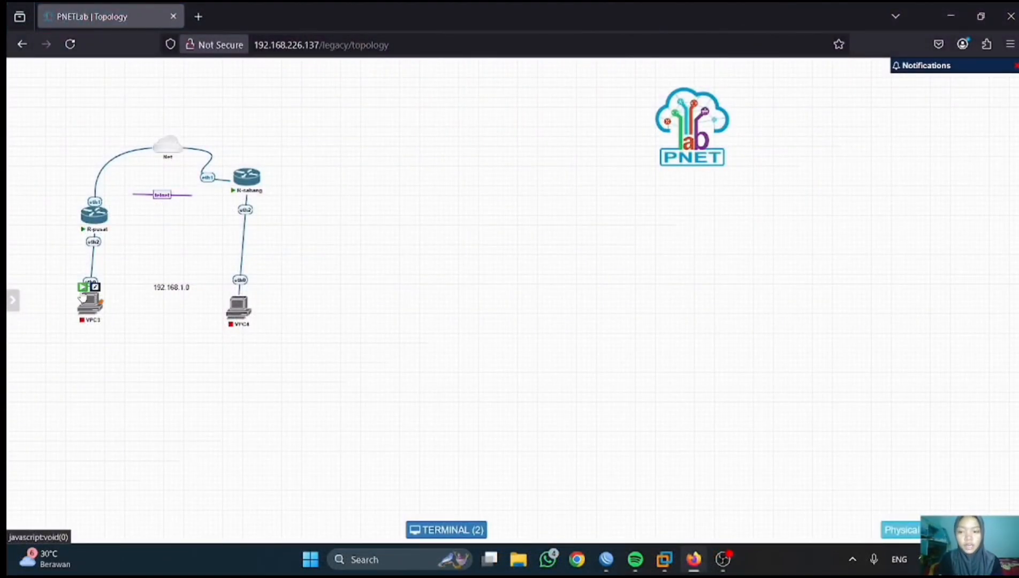
click(85, 288)
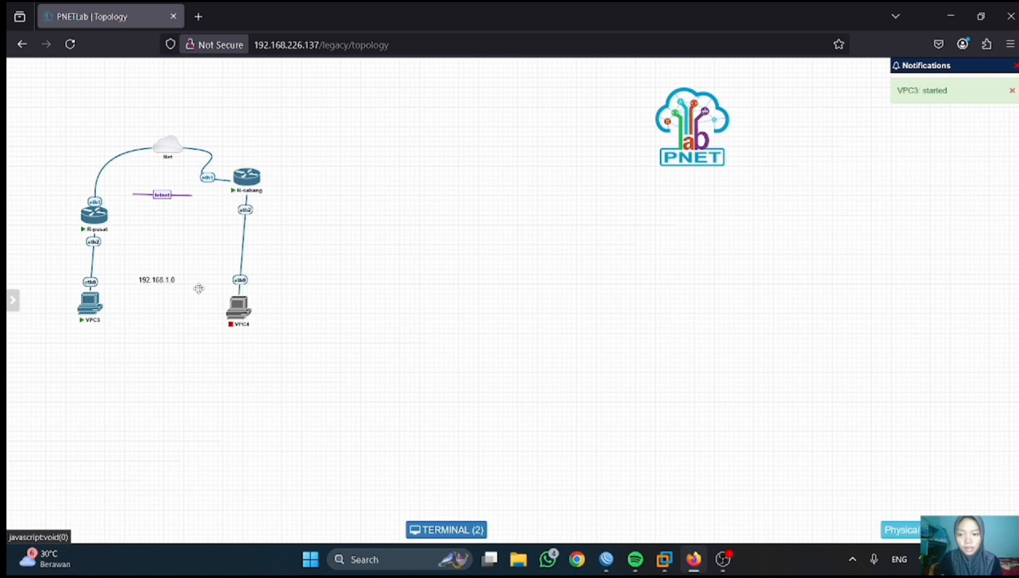
double_click(175, 282)
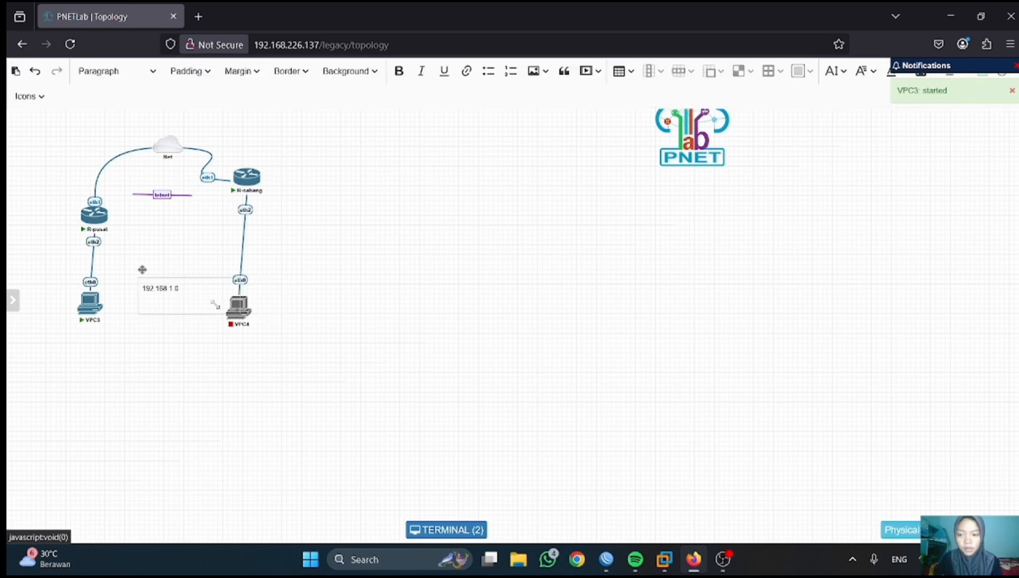
click(273, 302)
click(231, 292)
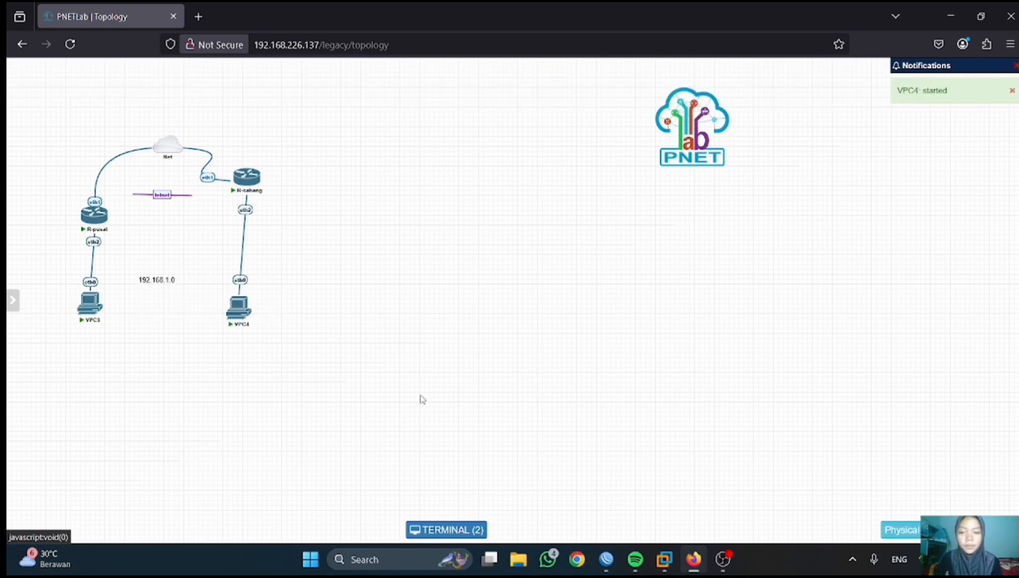
click(607, 559)
click(562, 506)
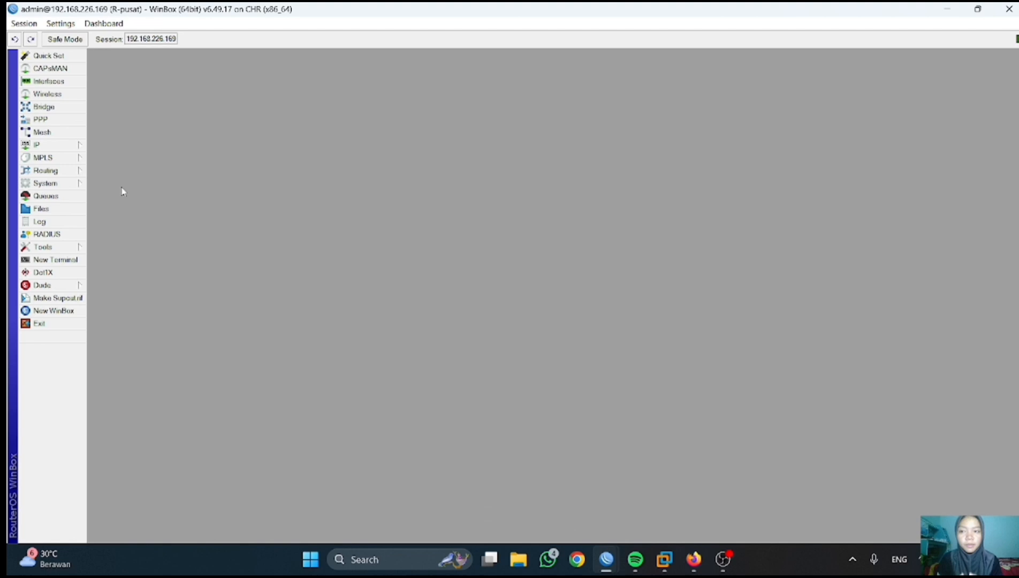
- Create a new bridge named bridge-for-eoip on R-pusat
click(43, 107)
click(104, 216)
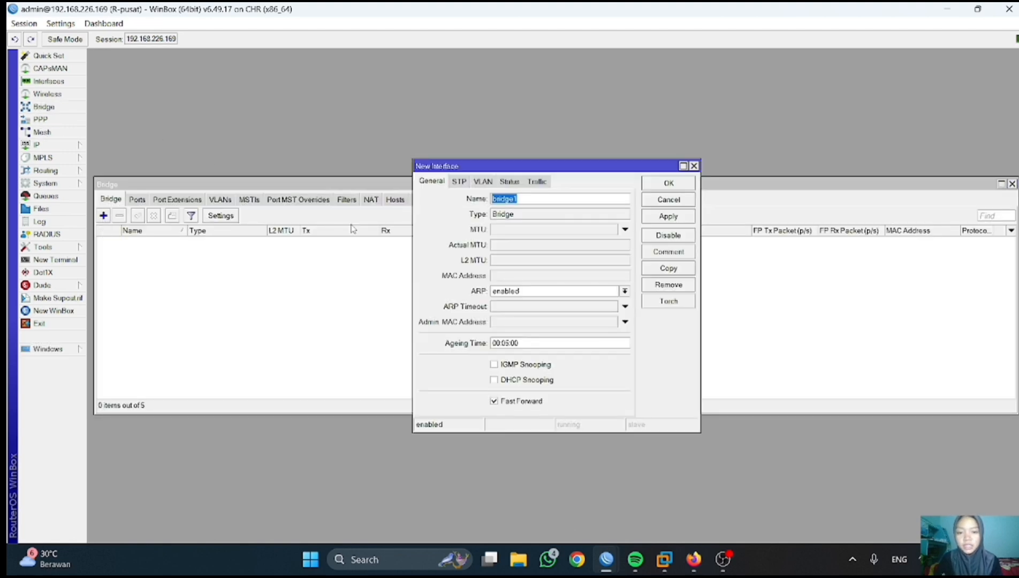
click(537, 198)
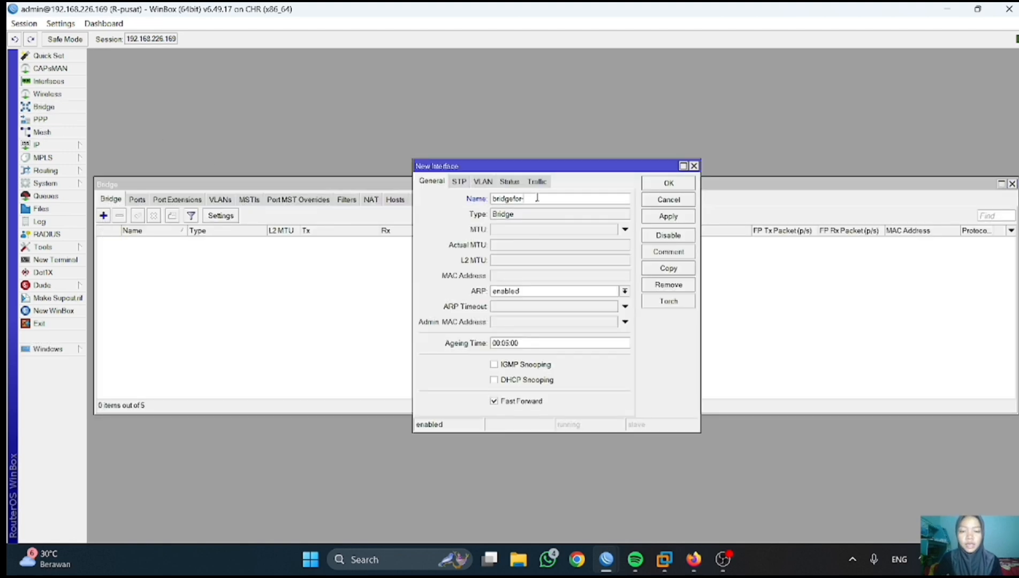
text(-for-ec)
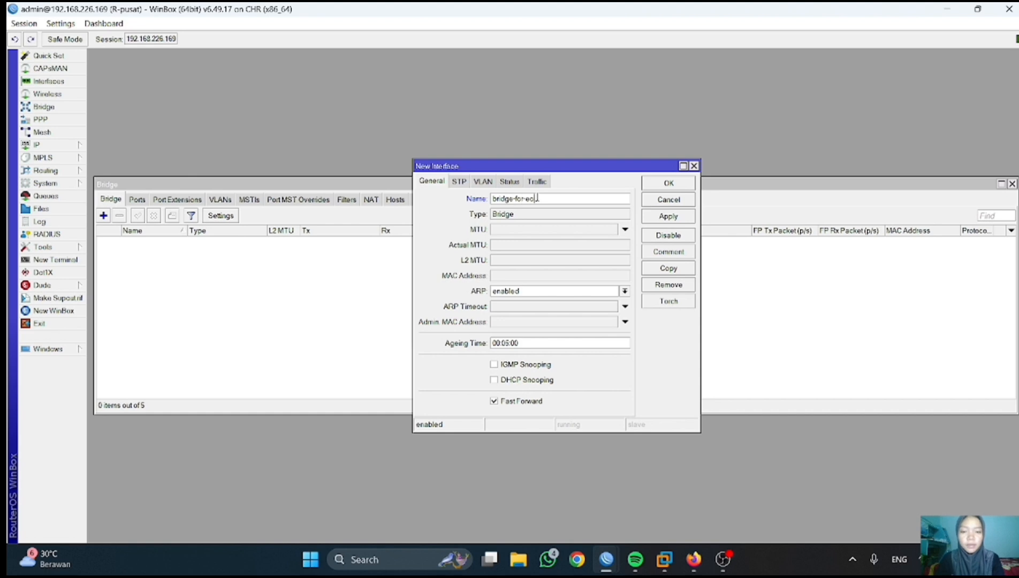
click(648, 218)
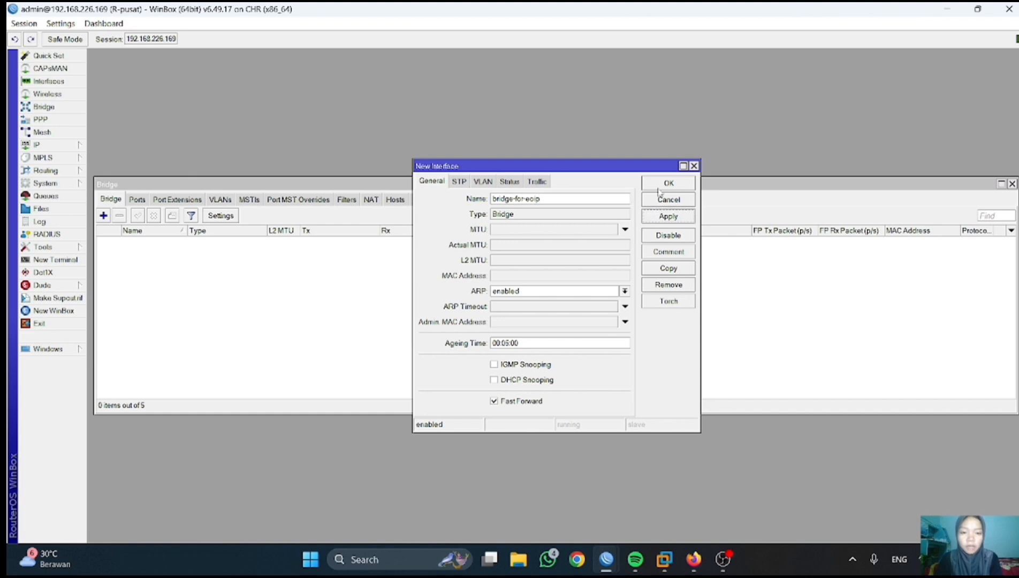
click(658, 185)
- Add ether2 as a port of bridge-for-eoip
click(137, 200)
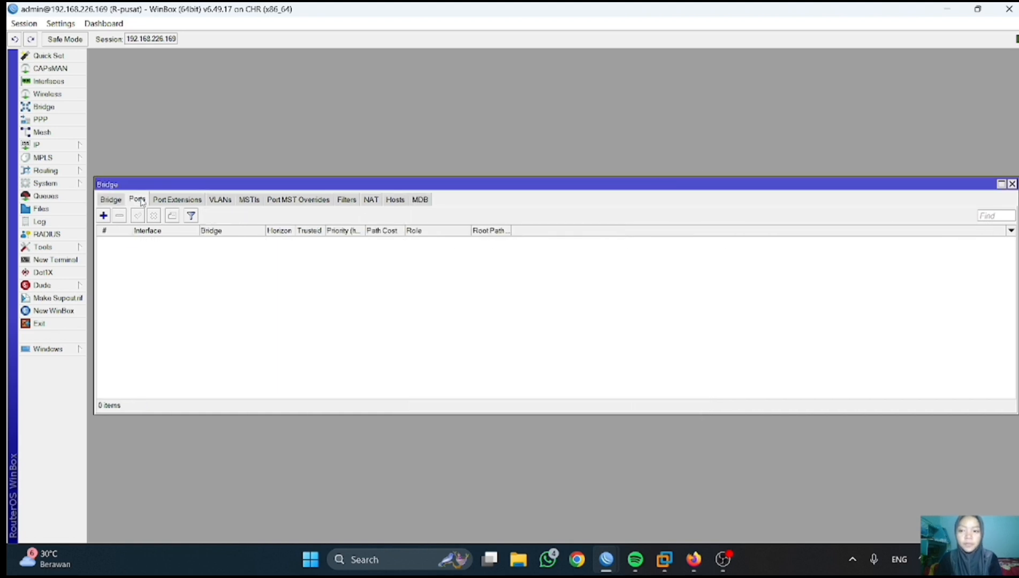
click(104, 215)
click(620, 217)
click(591, 261)
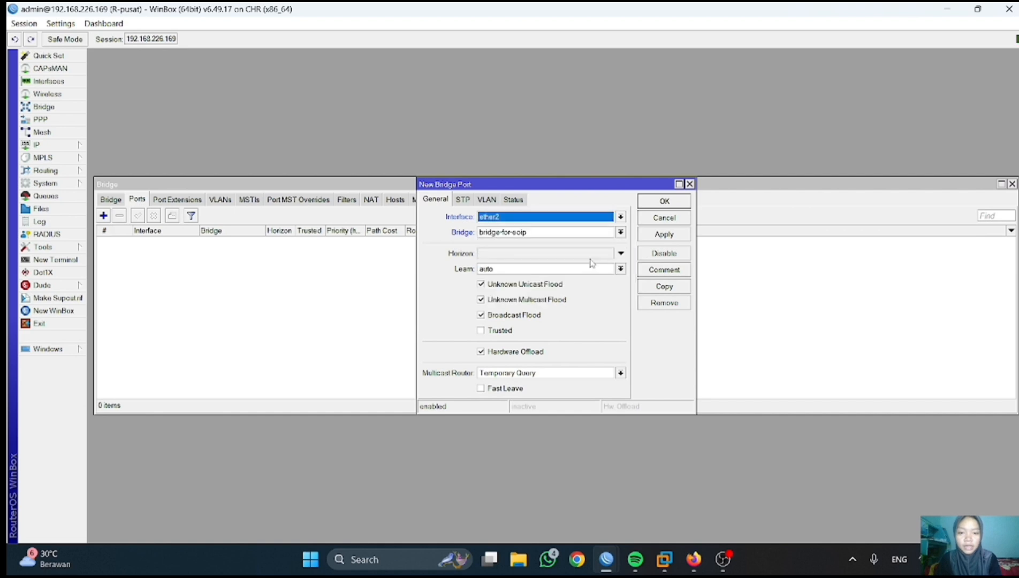
click(666, 236)
click(664, 202)
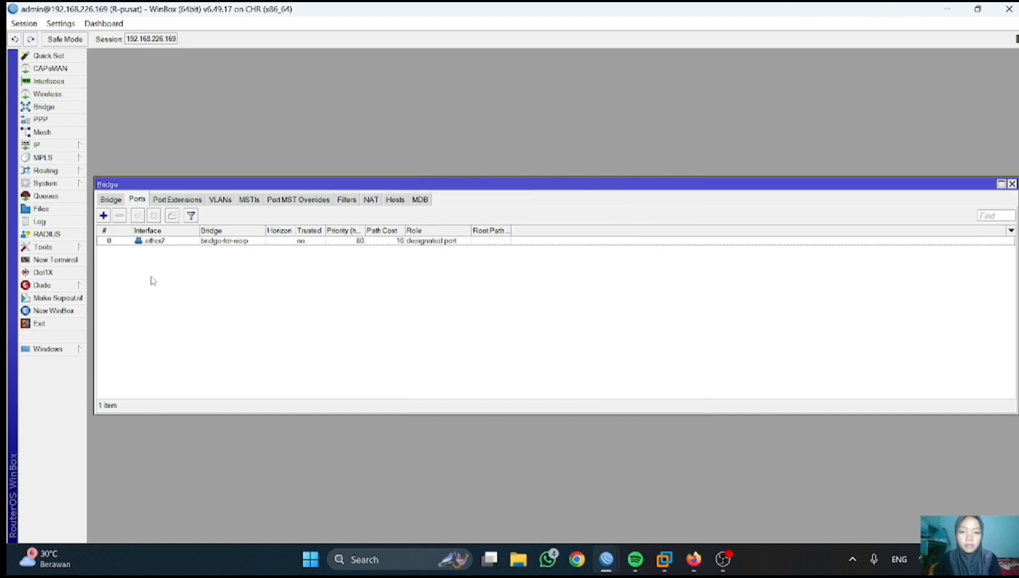
- Add eoip-tunnel-to-cabang as a port of bridge-for-eoip, then switch to the R-cabang session
click(103, 217)
click(619, 232)
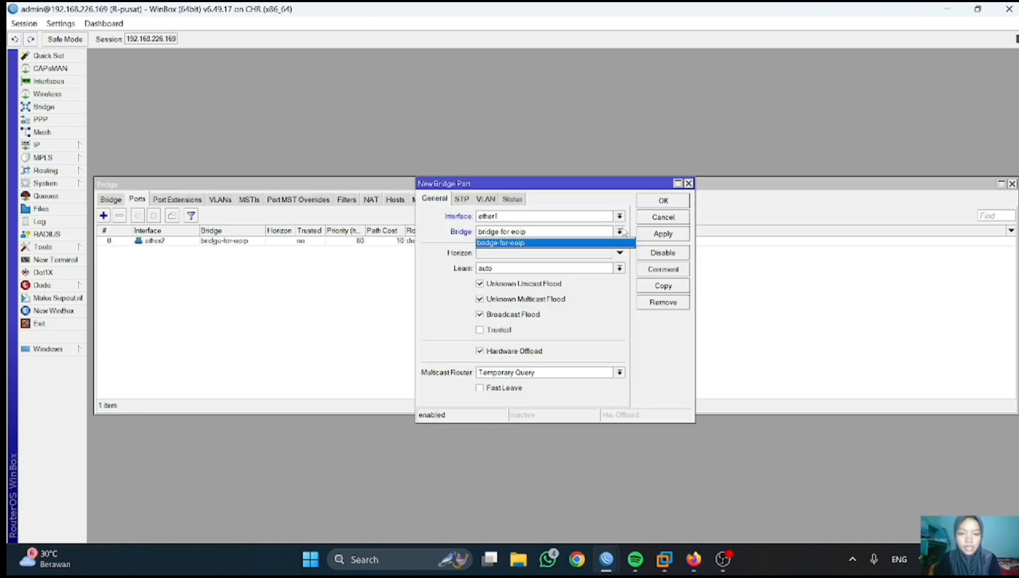
click(619, 231)
click(619, 215)
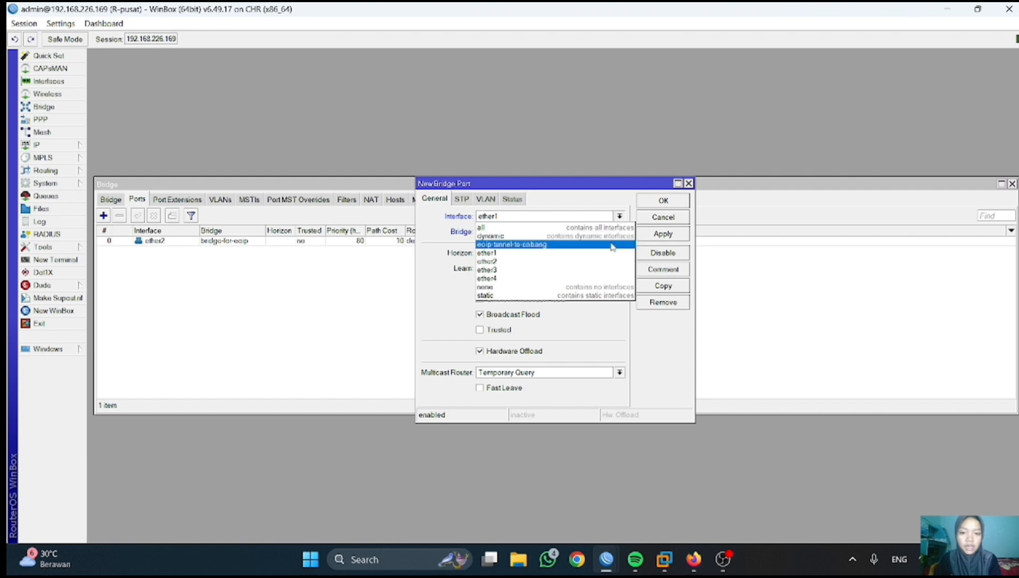
click(541, 242)
click(663, 234)
click(662, 200)
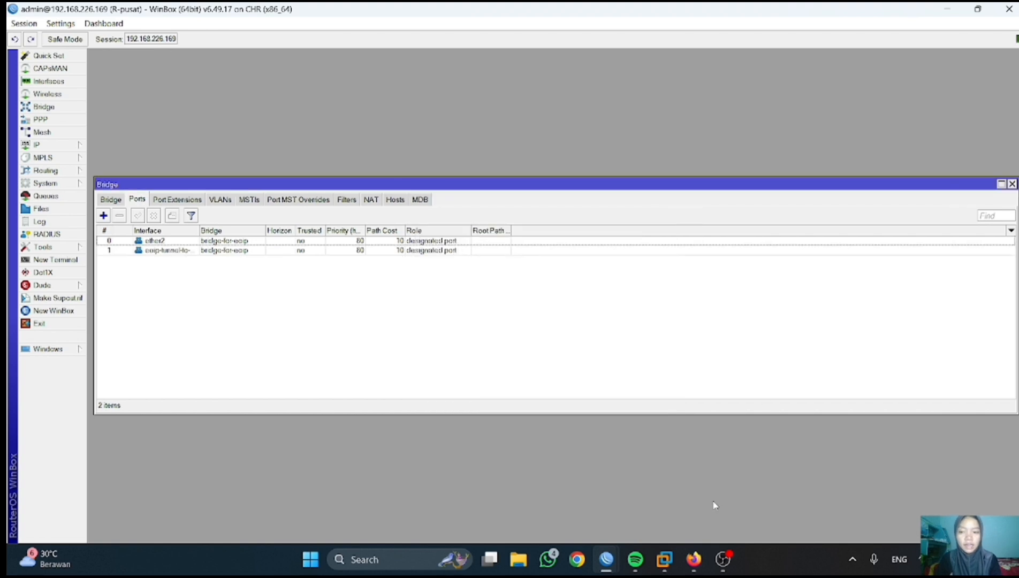
mouse_move(607, 559)
click(676, 491)
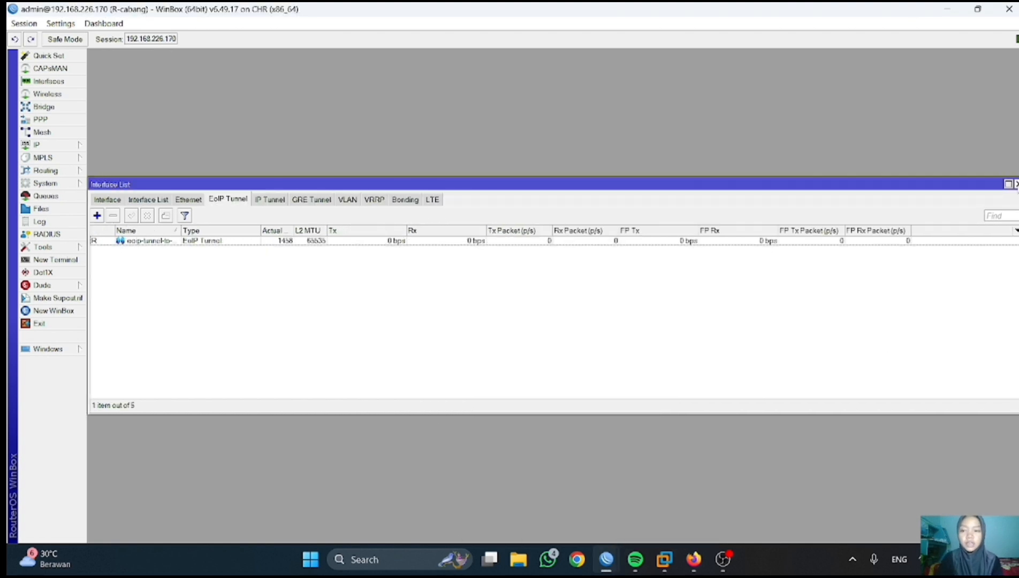
- Create a new bridge named bridge-for-eoip on R-cabang
click(1017, 185)
click(78, 109)
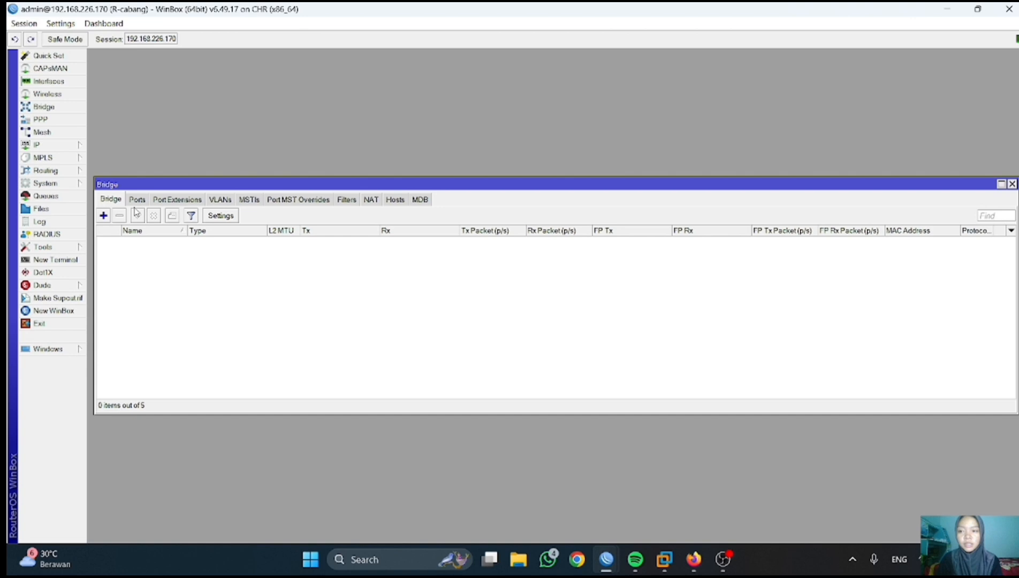
click(104, 216)
click(550, 197)
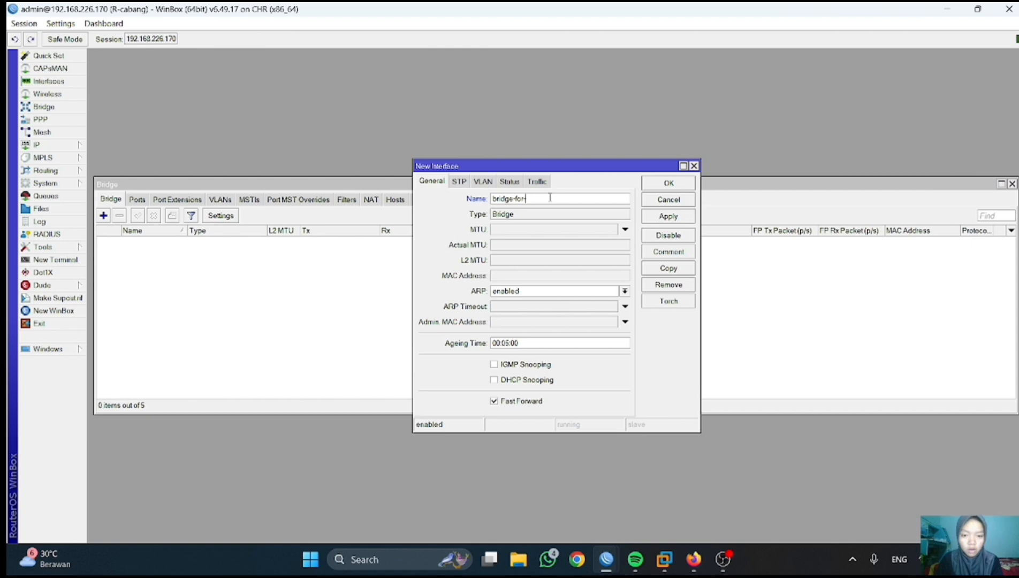
text(bridge-for-eo)
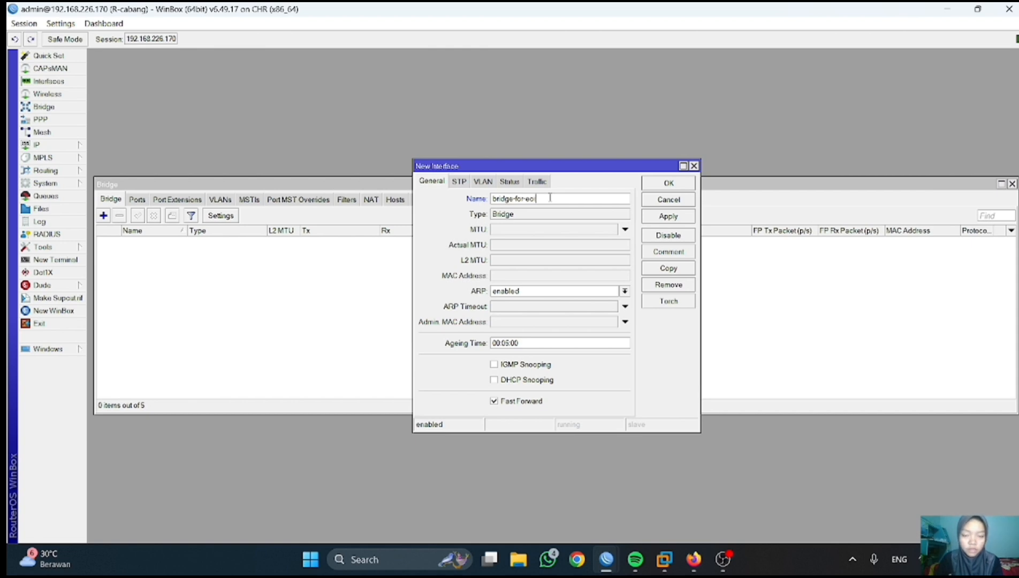
text(ip)
click(669, 216)
click(668, 182)
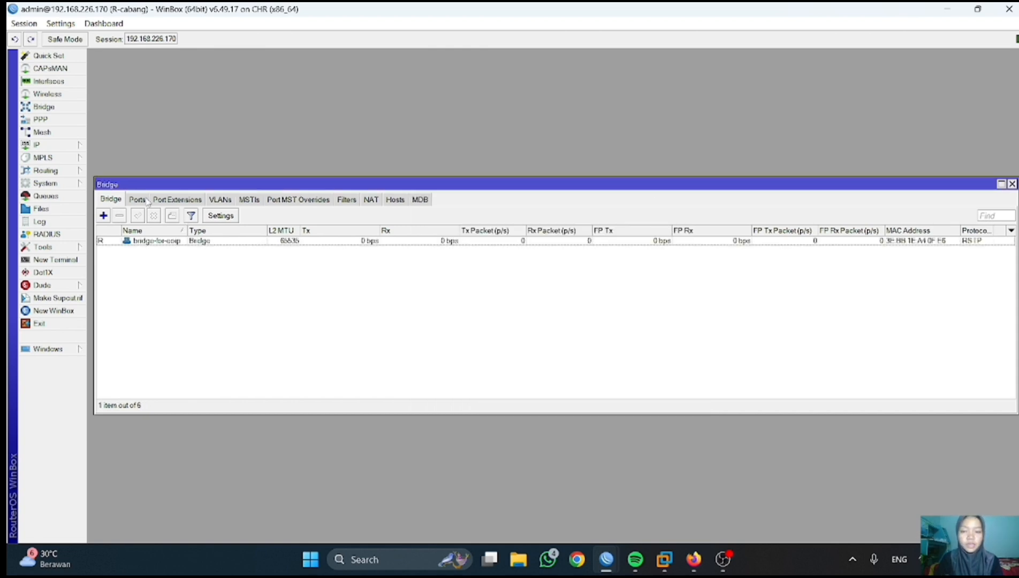
- Add ether2 as a port of R-cabang's bridge-for-eoip
click(138, 200)
click(103, 216)
click(620, 217)
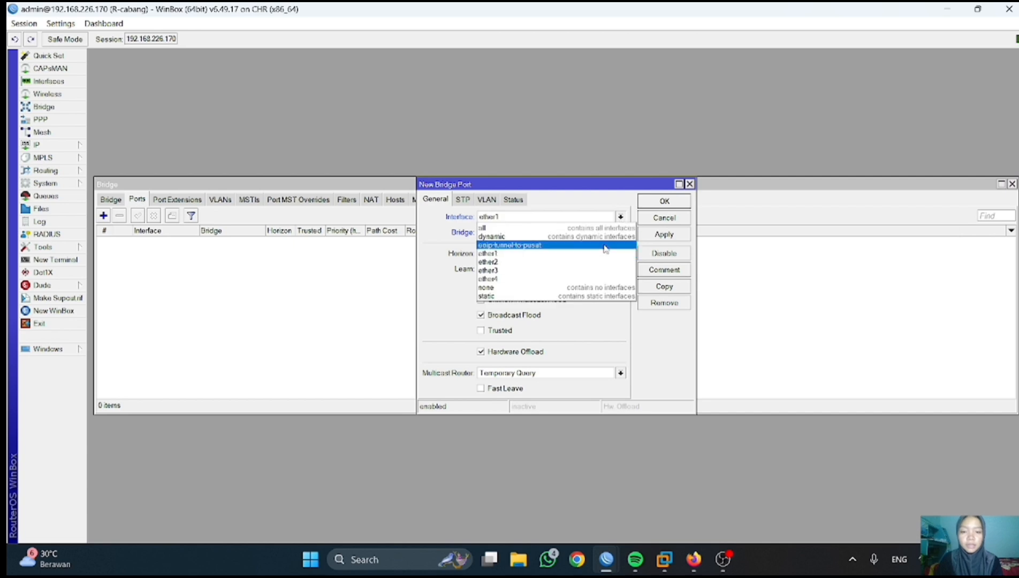
click(600, 262)
click(664, 234)
click(664, 201)
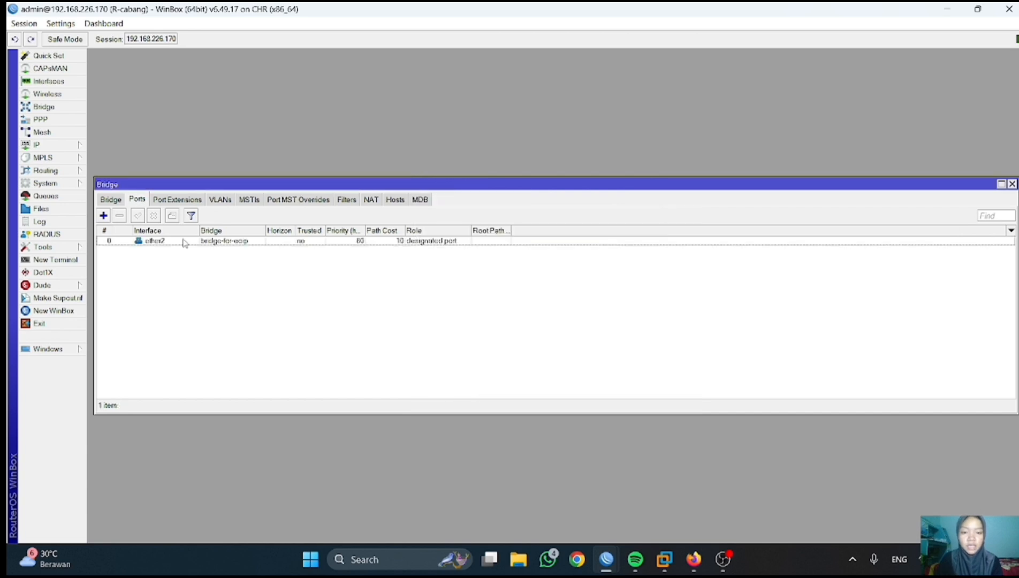
- Add the EoIP tunnel to pusat as a bridge port, then bring PNETLab forward
click(103, 216)
click(619, 216)
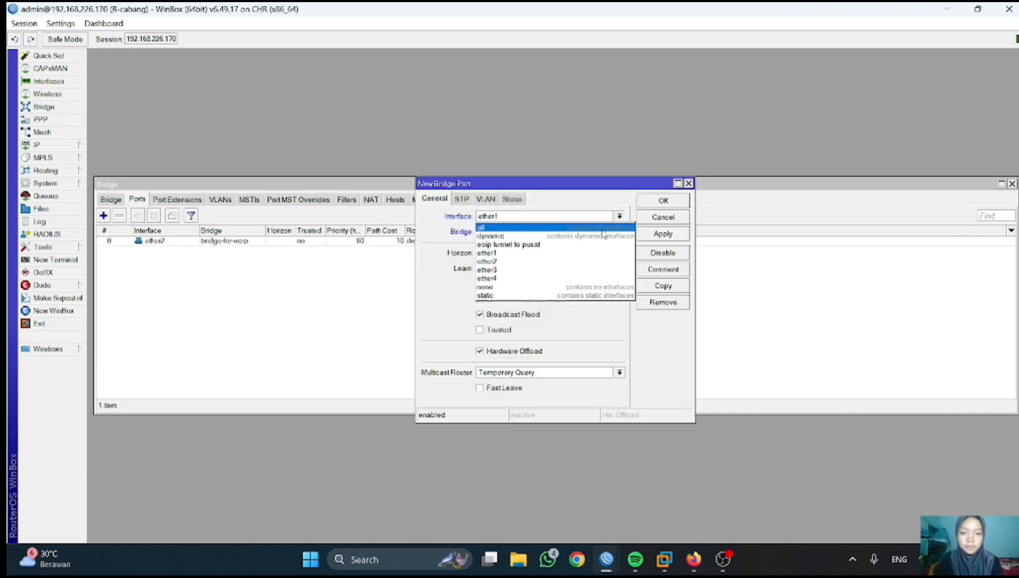
click(594, 244)
click(662, 233)
click(655, 204)
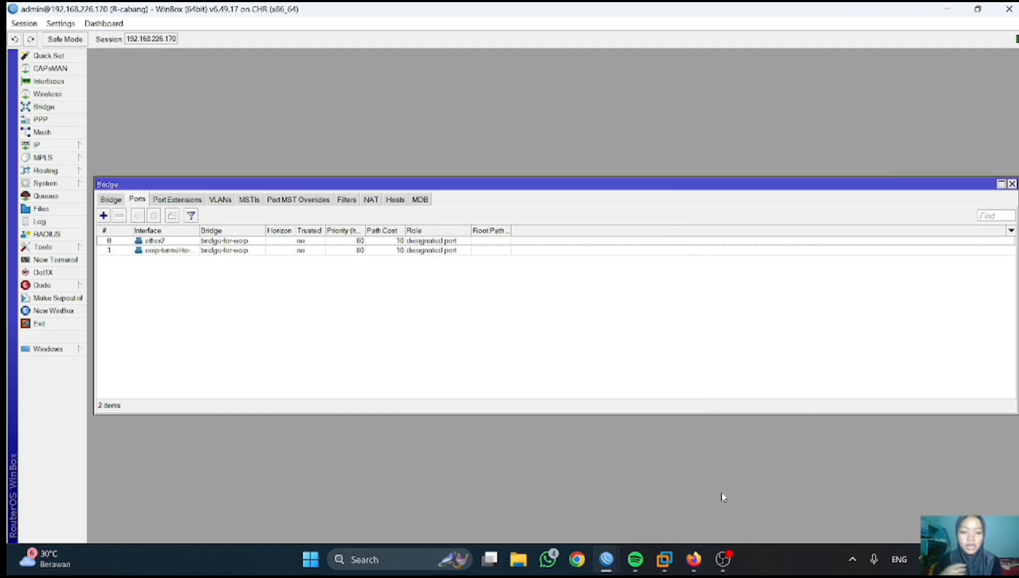
click(694, 559)
- Reposition VPC4, then assign VPC3 the address 192.168.1.6/24 from its console
mouse_move(238, 307)
mouse_down()
mouse_move(256, 304)
mouse_move(246, 309)
mouse_up()
click(91, 306)
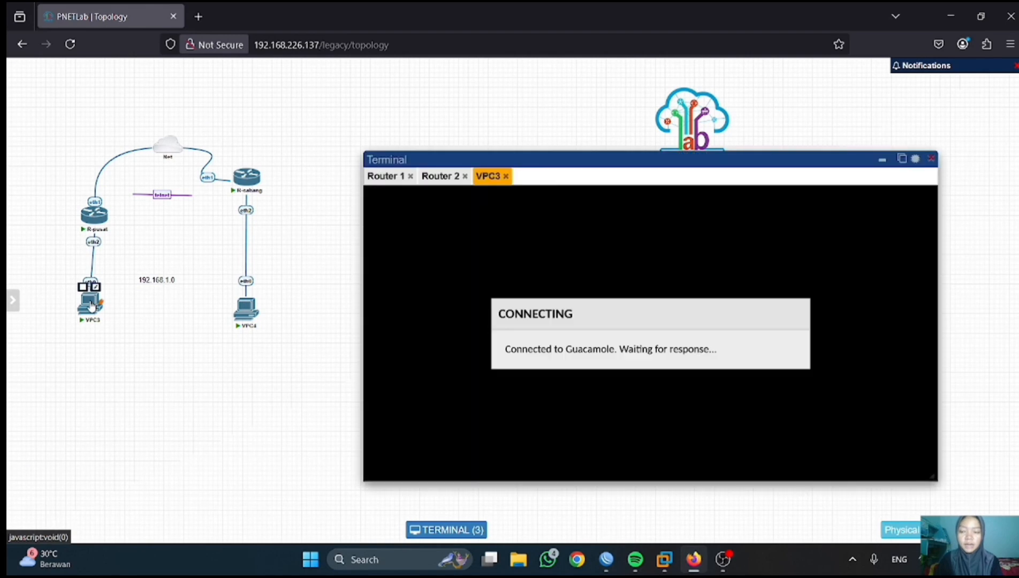
key(Return)
text(ip )
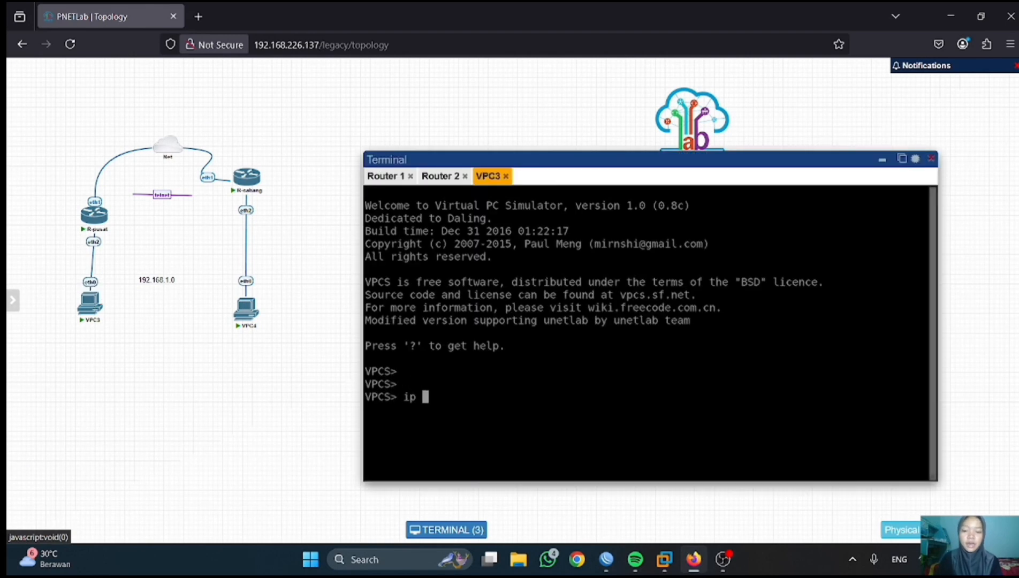
text(192.168.1.6)
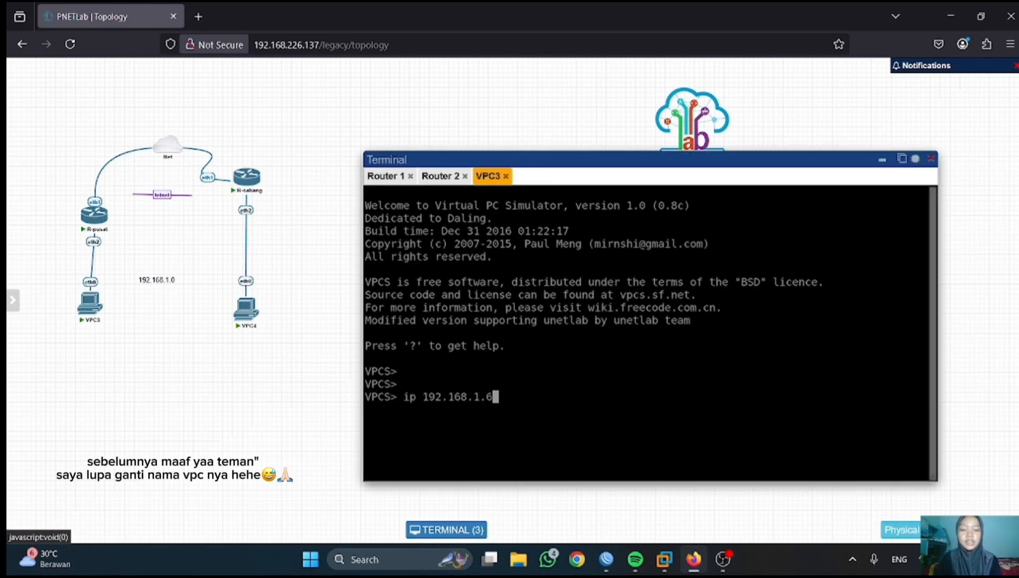
key(Return)
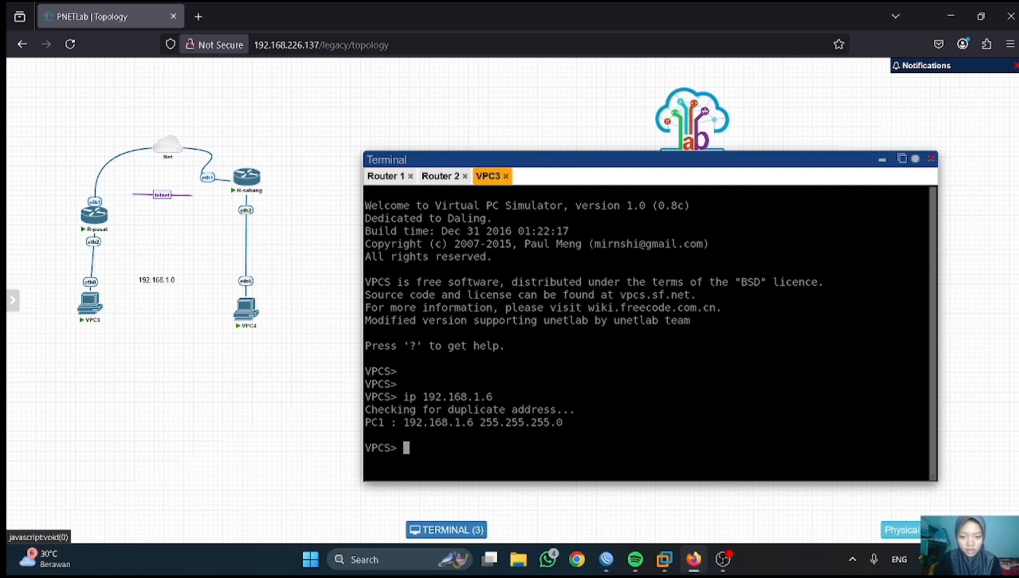
key(Up)
text(/24)
key(Return)
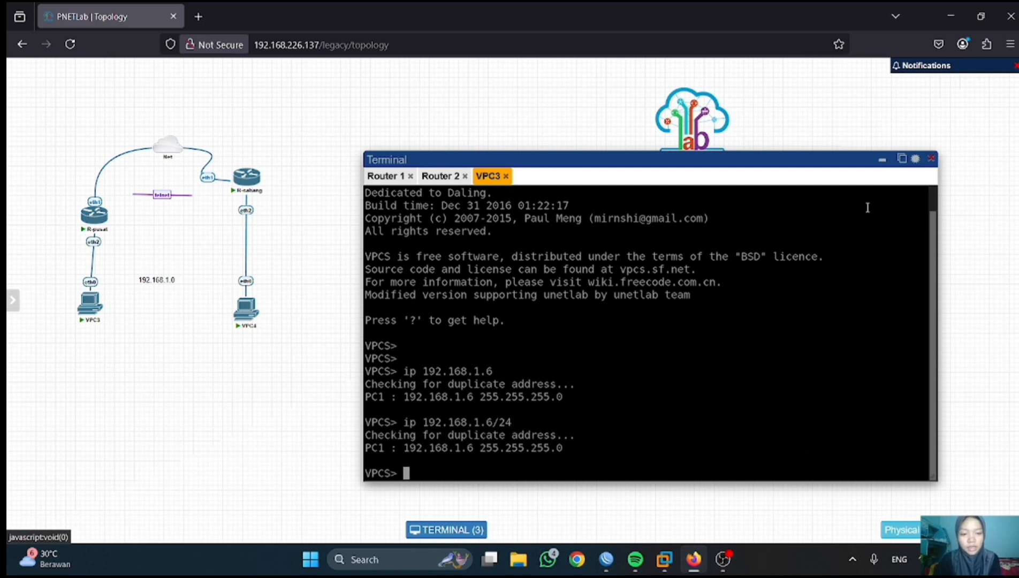
- Assign VPC4 the address 192.168.1.7/24 from its console
click(882, 160)
click(246, 307)
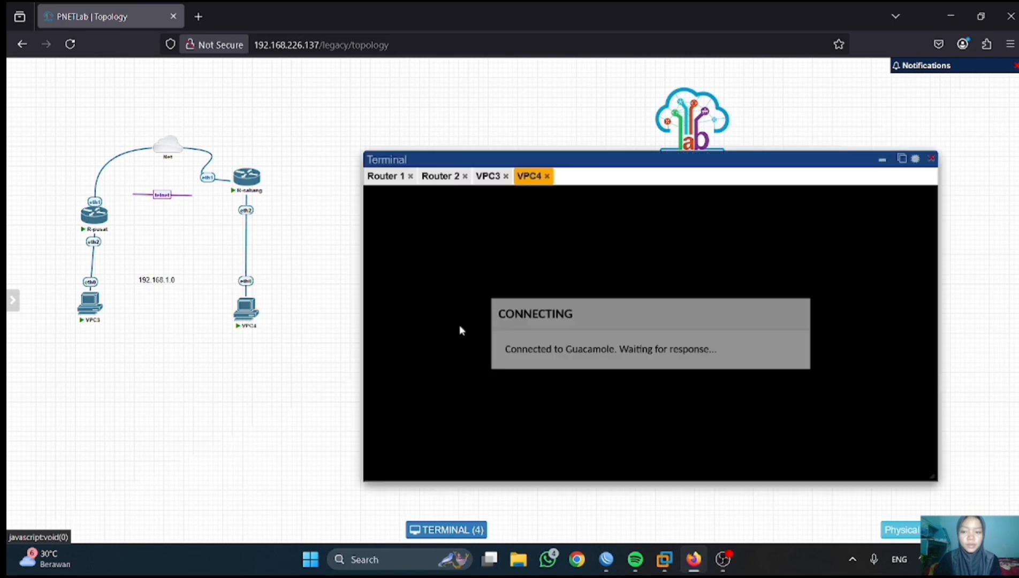
key(Return)
text(ip 192.1.6)
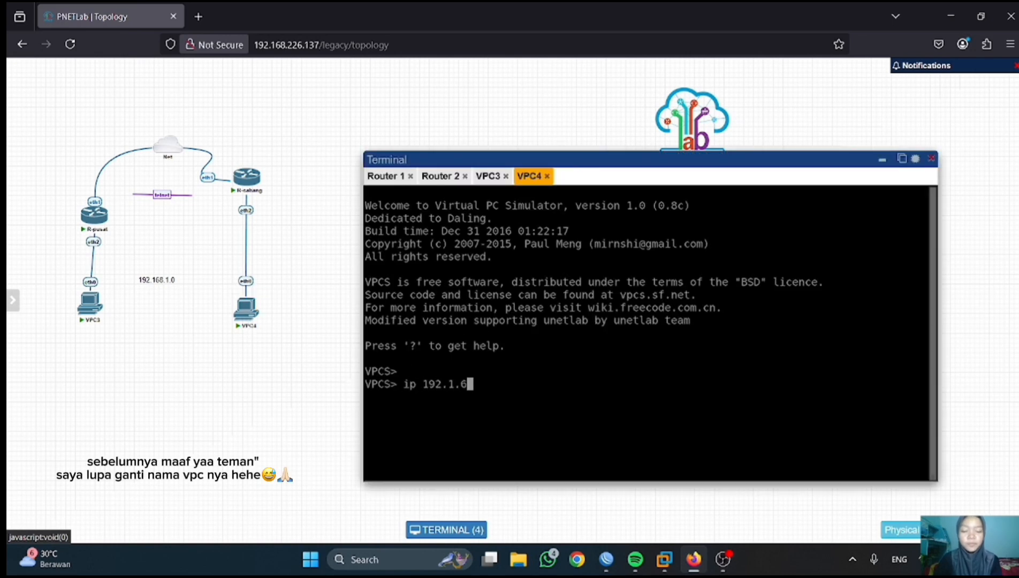
text(8)
key(BackSpace)
key(BackSpace)
key(BackSpace)
text(68.)
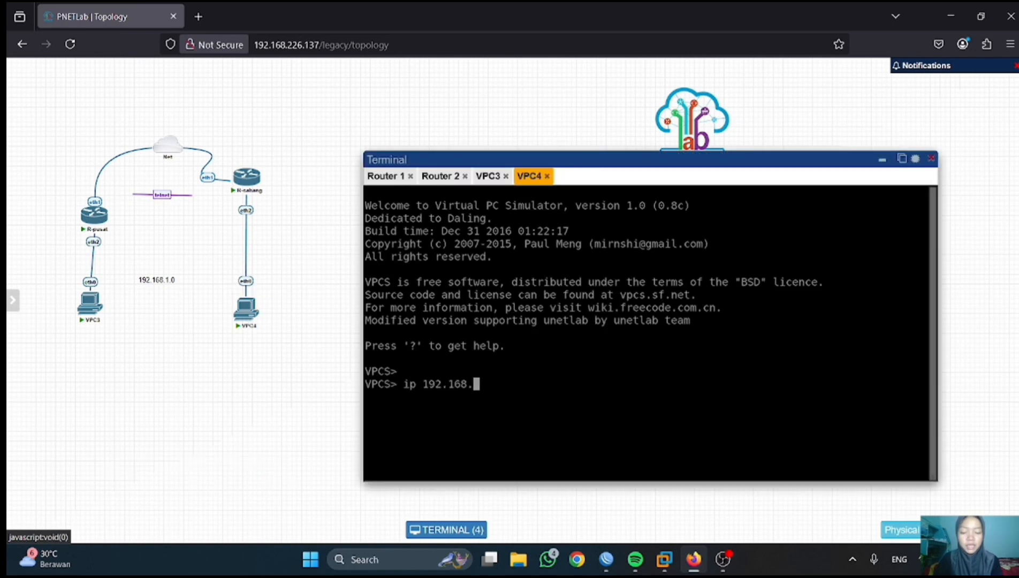
text(1.7/24)
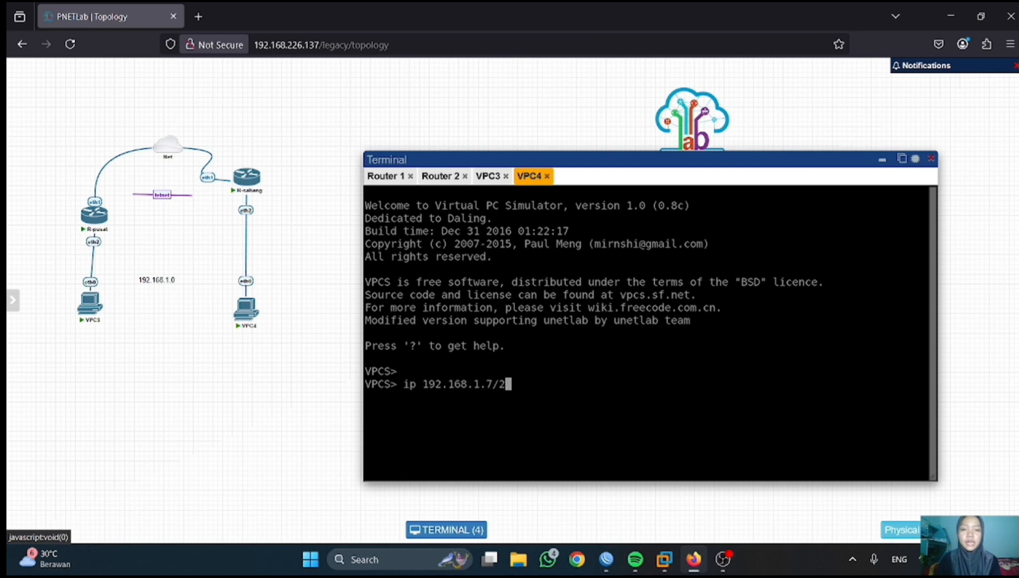
key(Return)
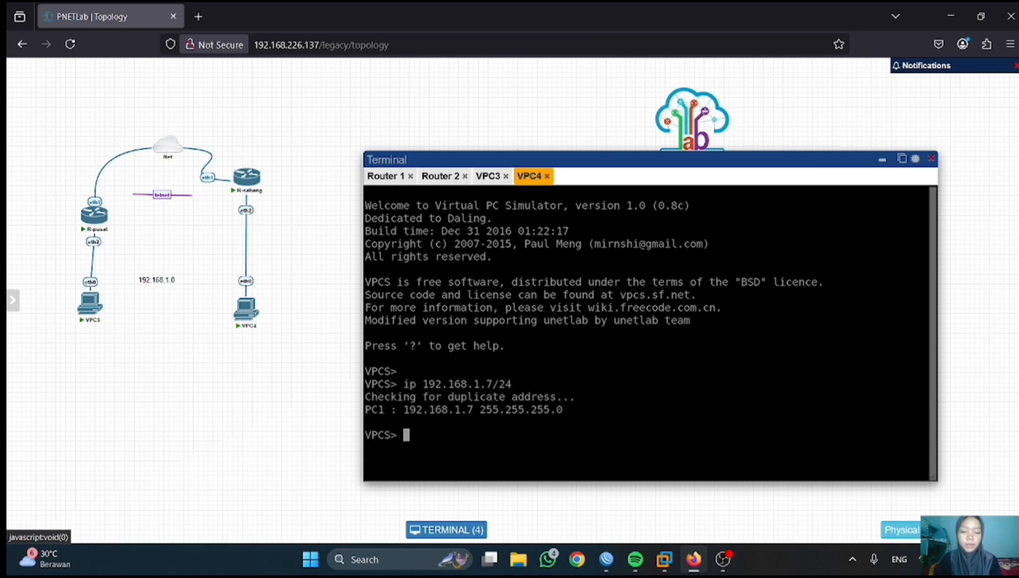
- Check VPC4's settings with show ip and ping VPC3 at 192.168.1.6
text(show ip)
key(Return)
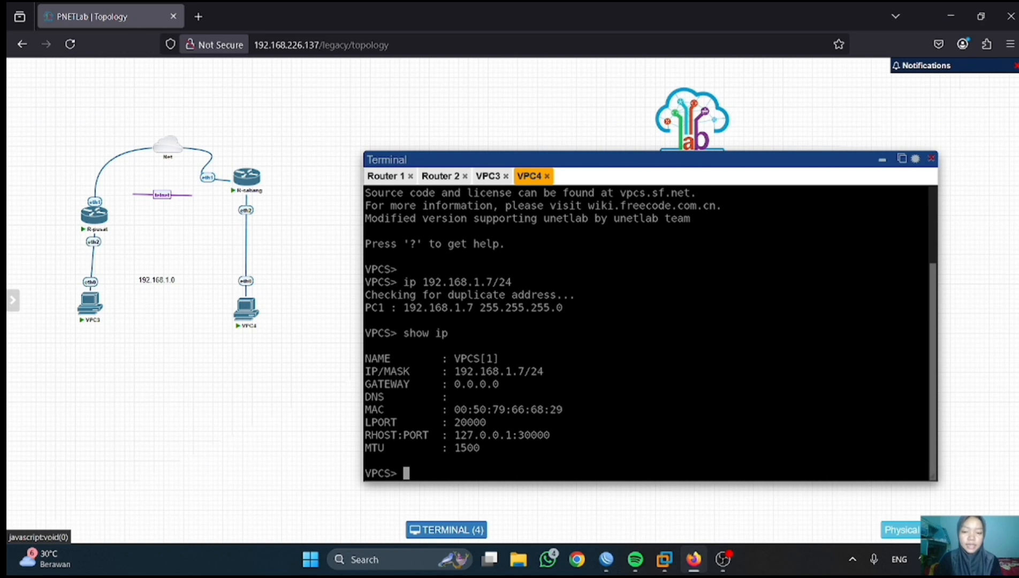
text(ping 192.168)
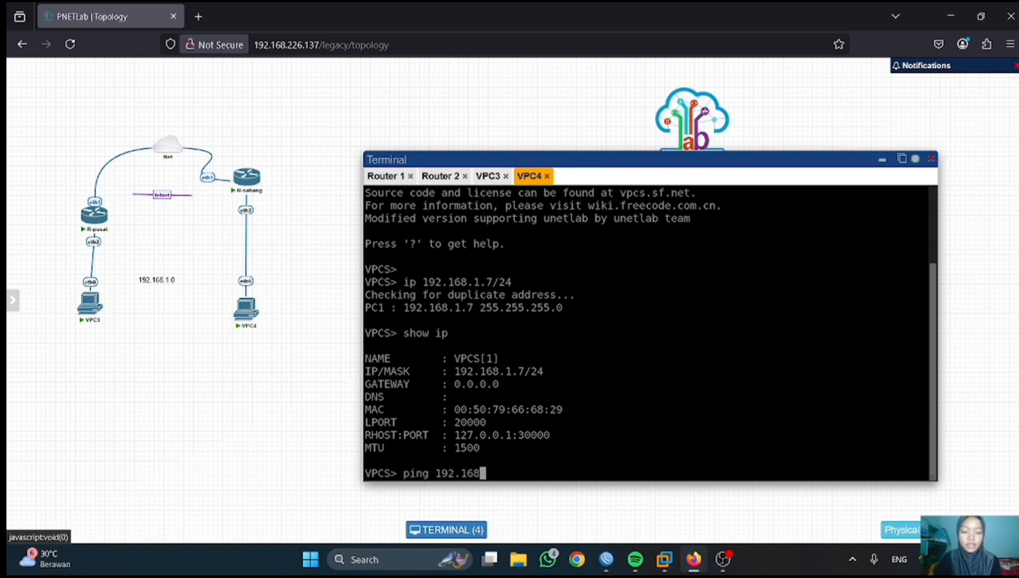
text(.1.6)
key(Return)
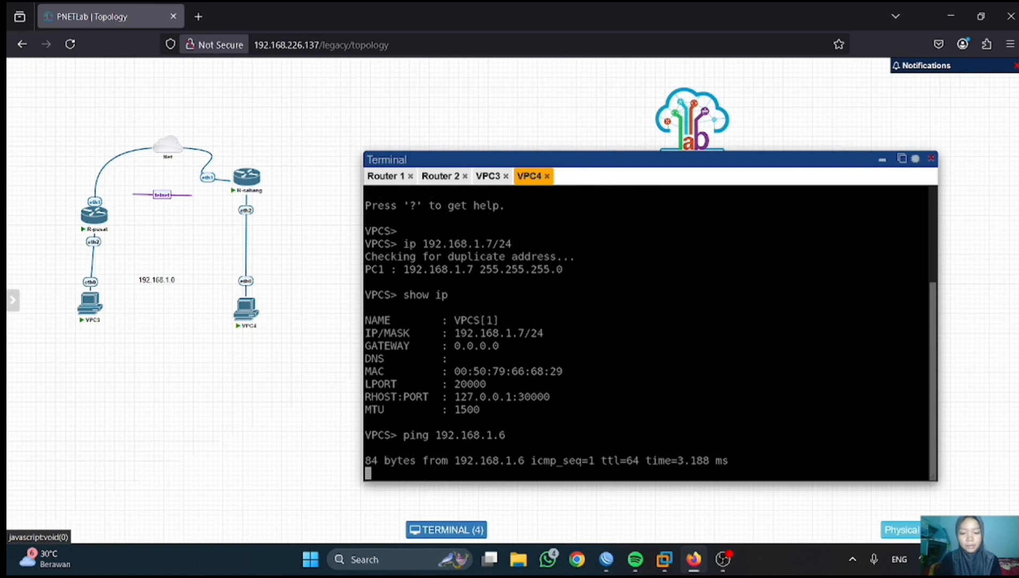
key(ctrl+c)
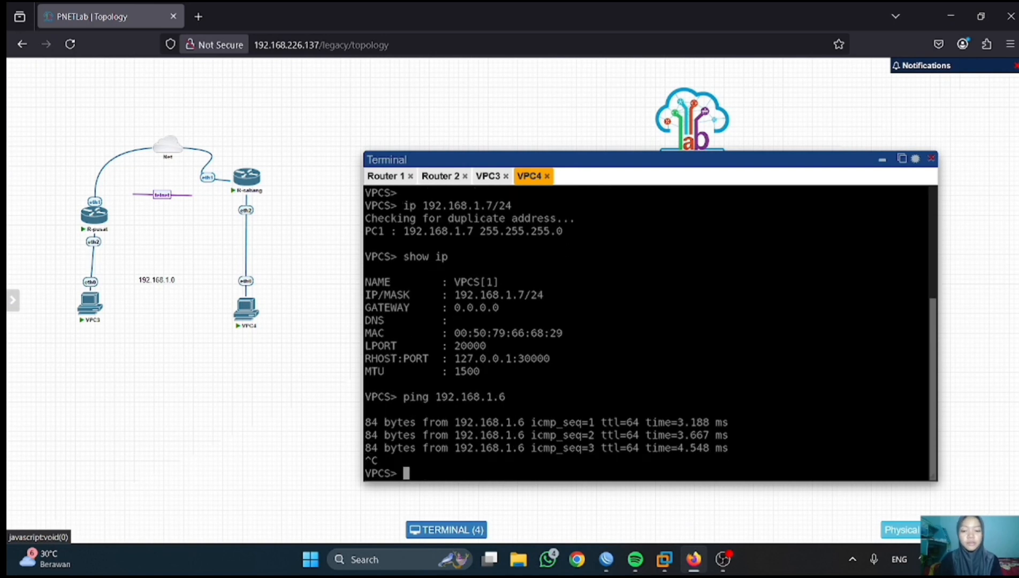
- Disable R-pusat's EoIP tunnel in its interface list
mouse_move(606, 559)
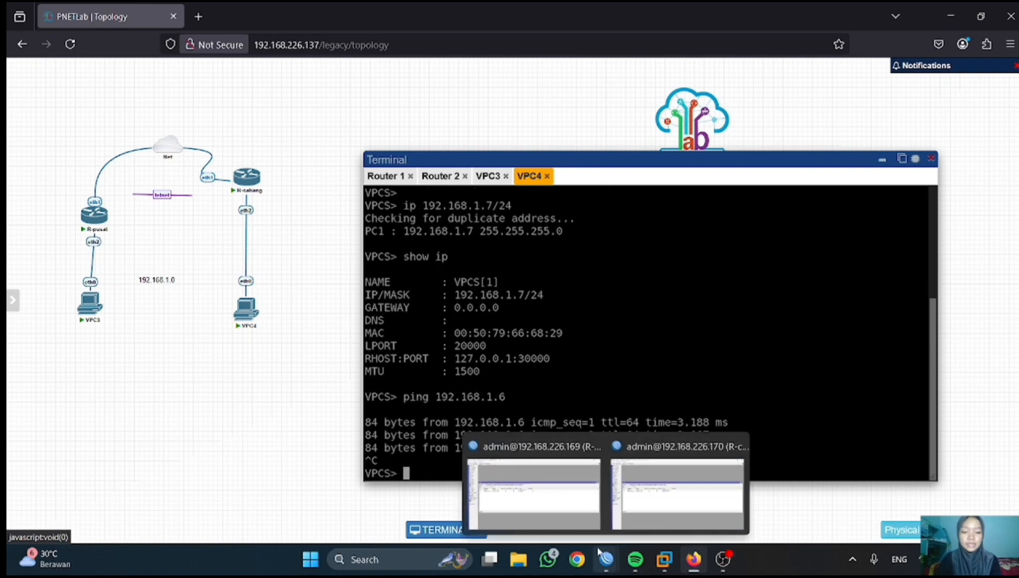
click(581, 515)
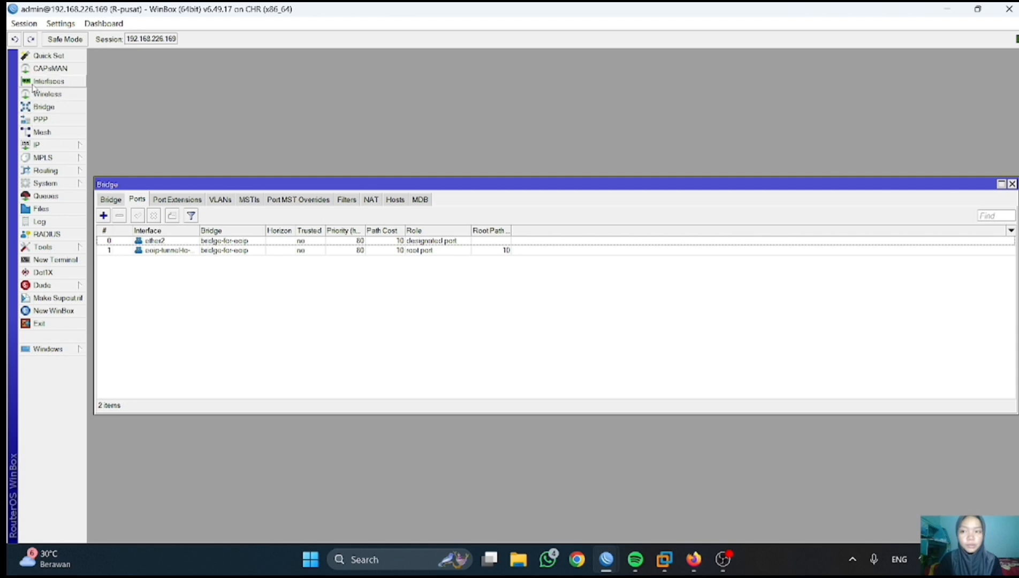
click(48, 81)
click(116, 241)
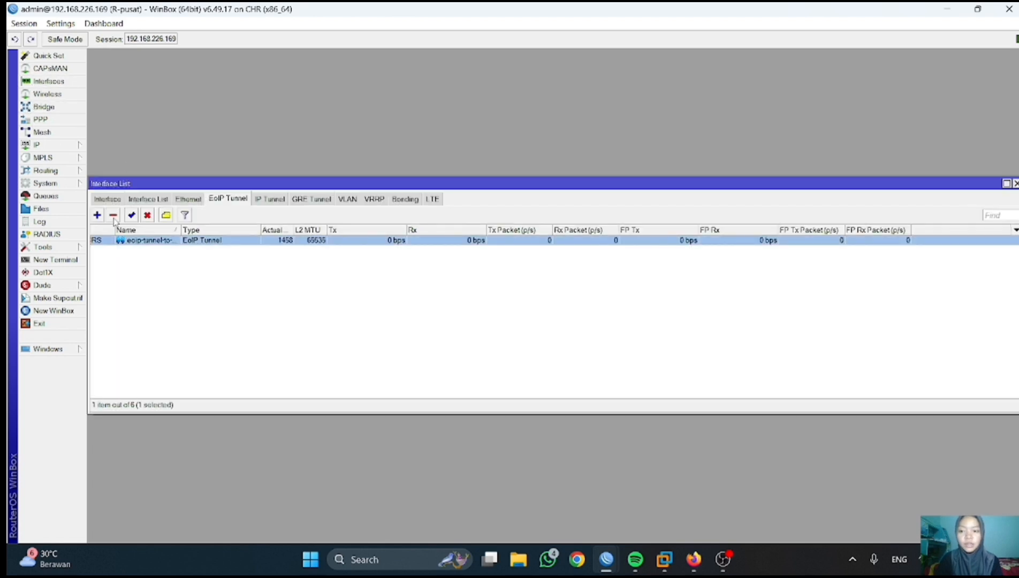
click(147, 215)
- Rerun the ping to 192.168.1.6 from VPC4's console to confirm it fails
mouse_move(695, 558)
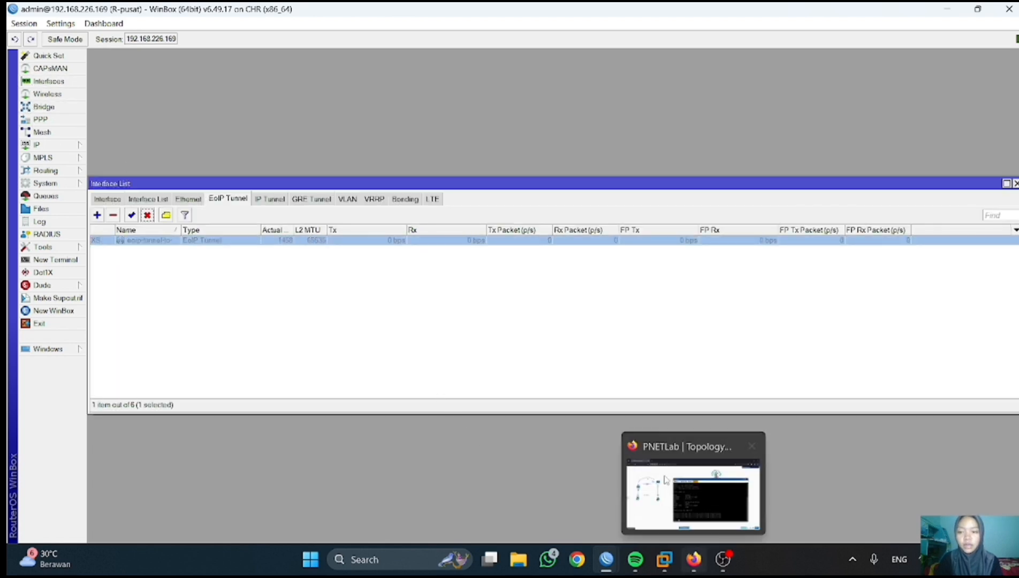
click(695, 497)
key(Return)
key(Return)
key(Up)
key(Return)
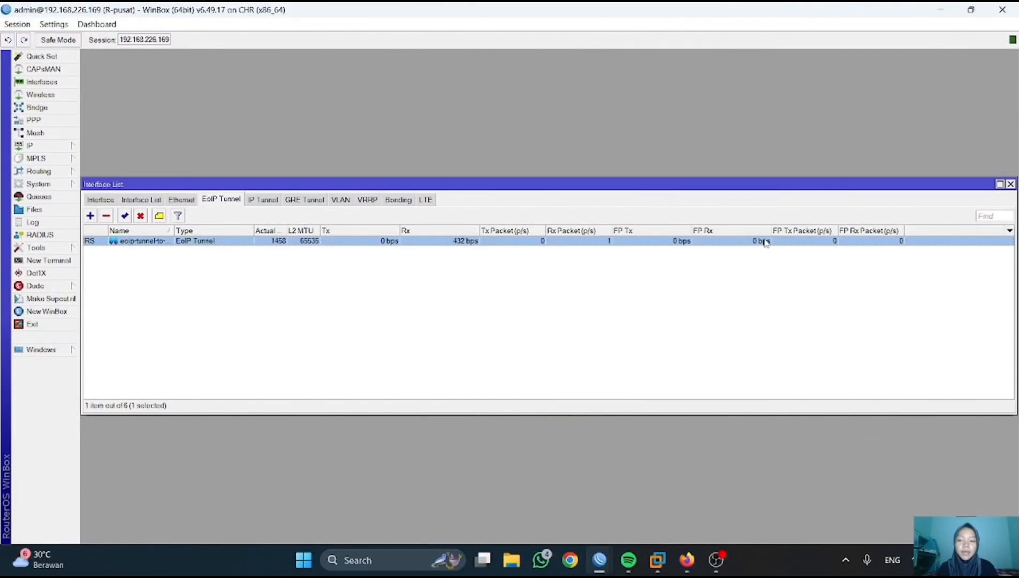
- Hide the VPC console and open R-pusat's IP address list in WinBox
click(686, 560)
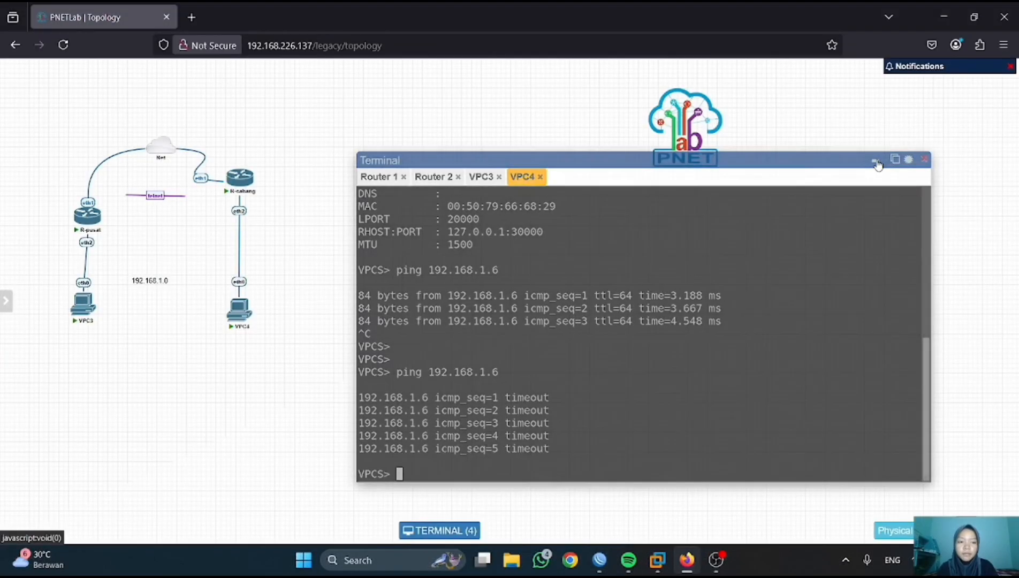
click(877, 161)
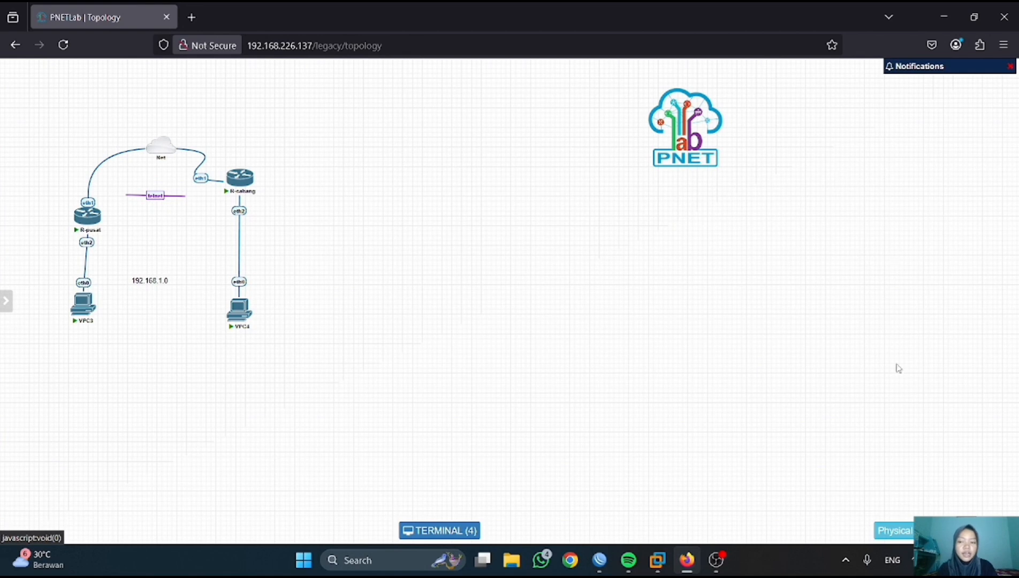
mouse_move(599, 562)
click(569, 516)
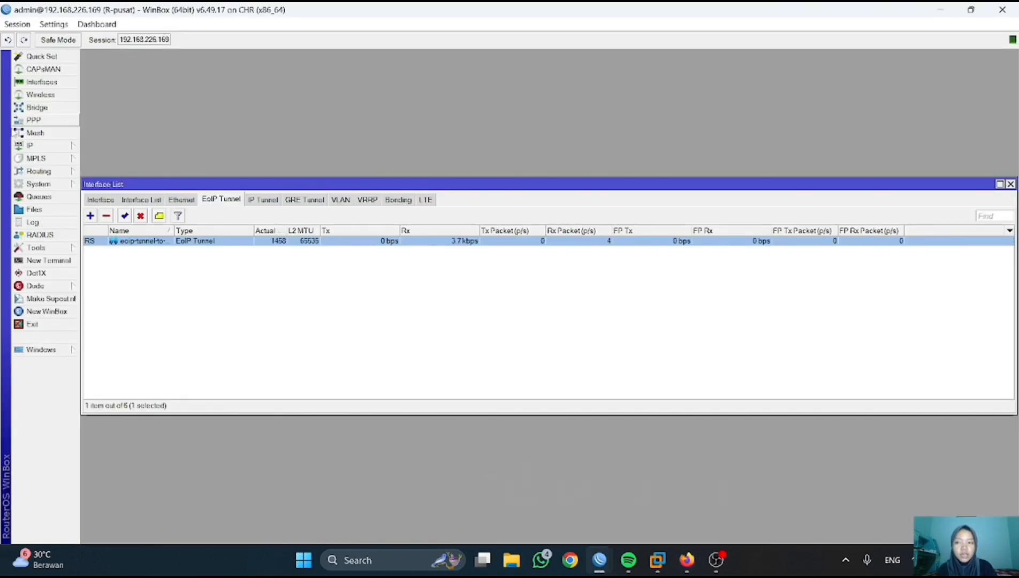
click(32, 145)
click(99, 172)
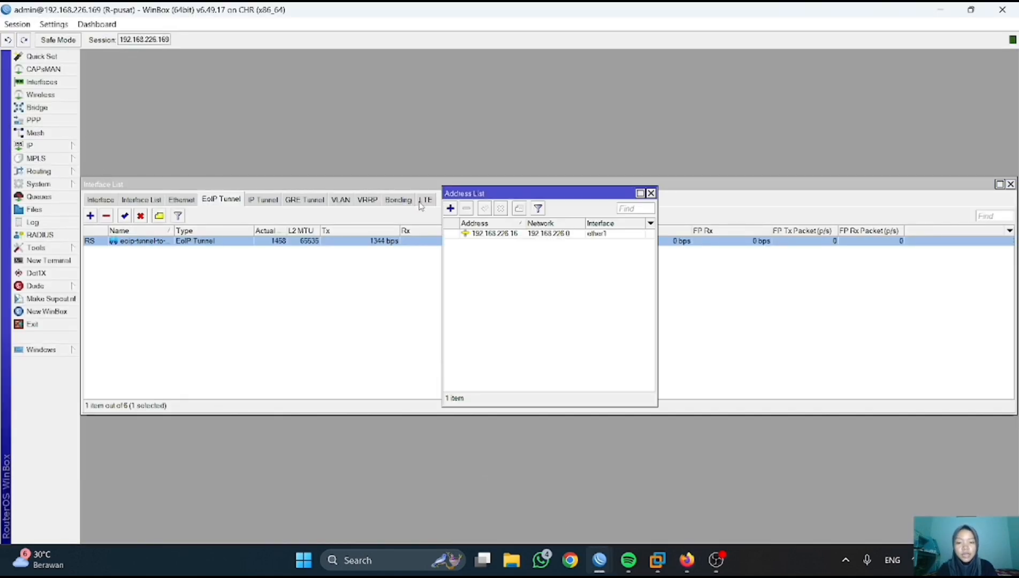
- Add address 192.168.1.1/24 on bridge-for-eoip to R-pusat, then return to PNETLab
click(450, 208)
text(192.168.1.1/24)
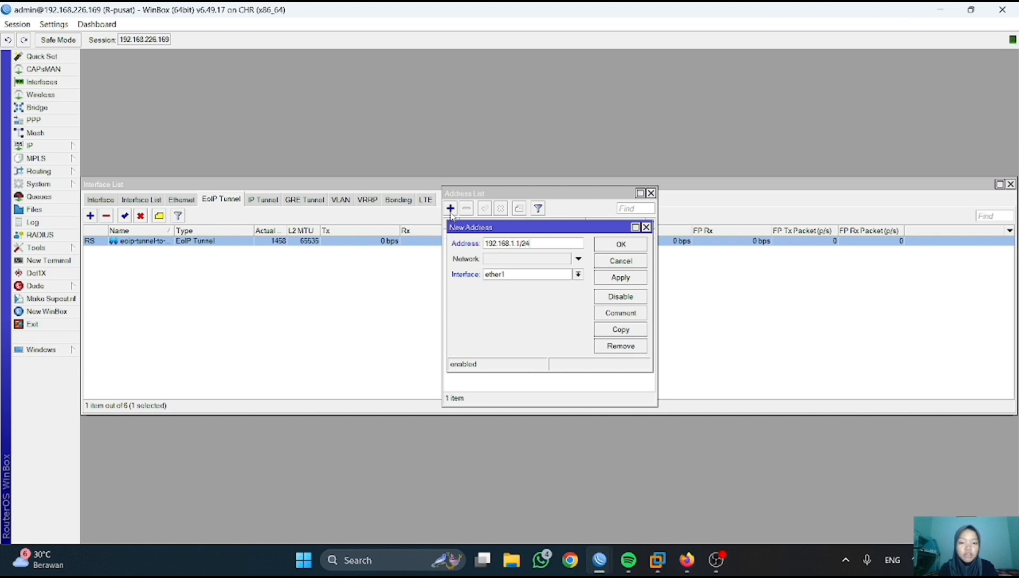
click(578, 274)
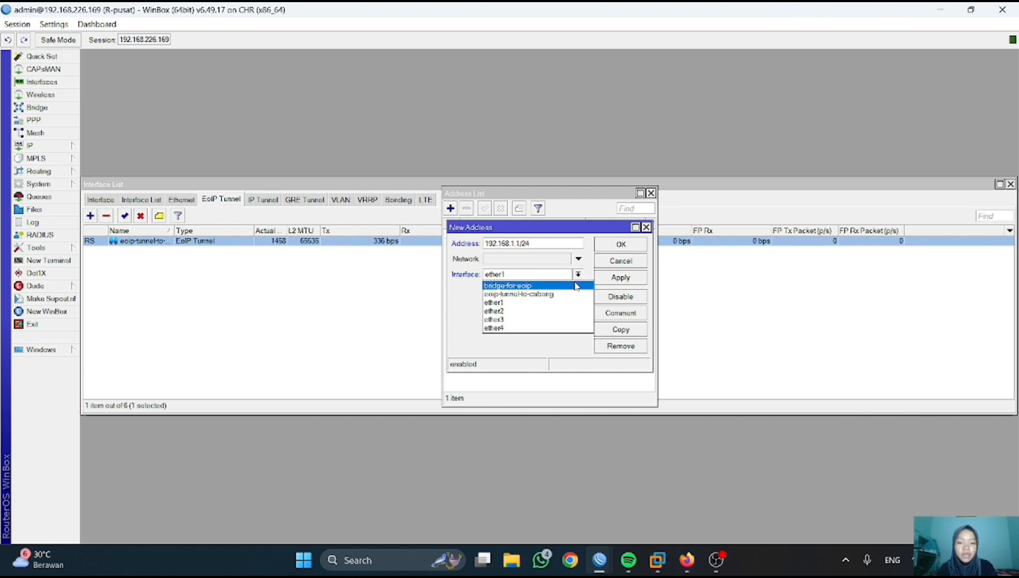
click(508, 285)
click(619, 278)
click(620, 244)
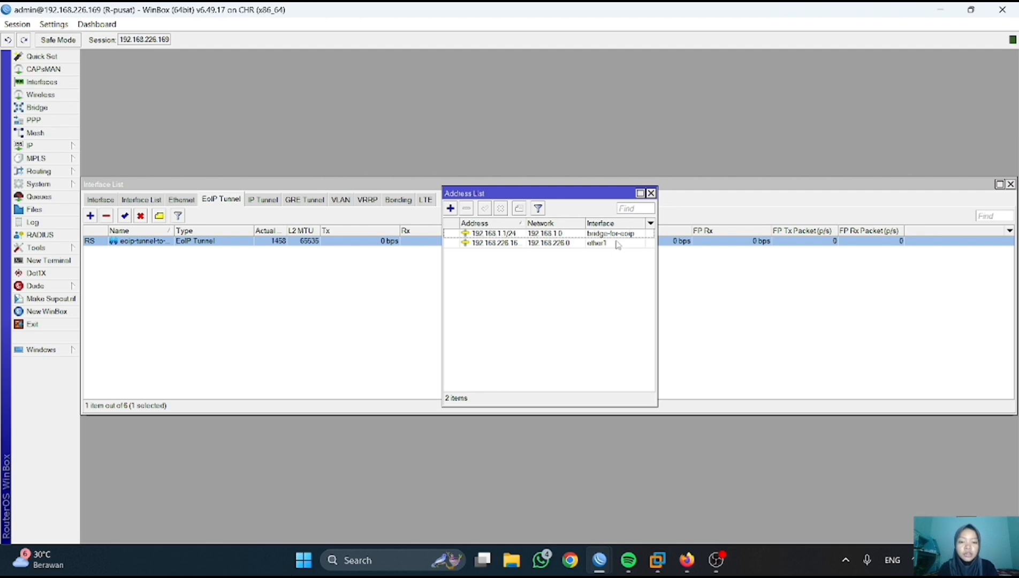
click(686, 560)
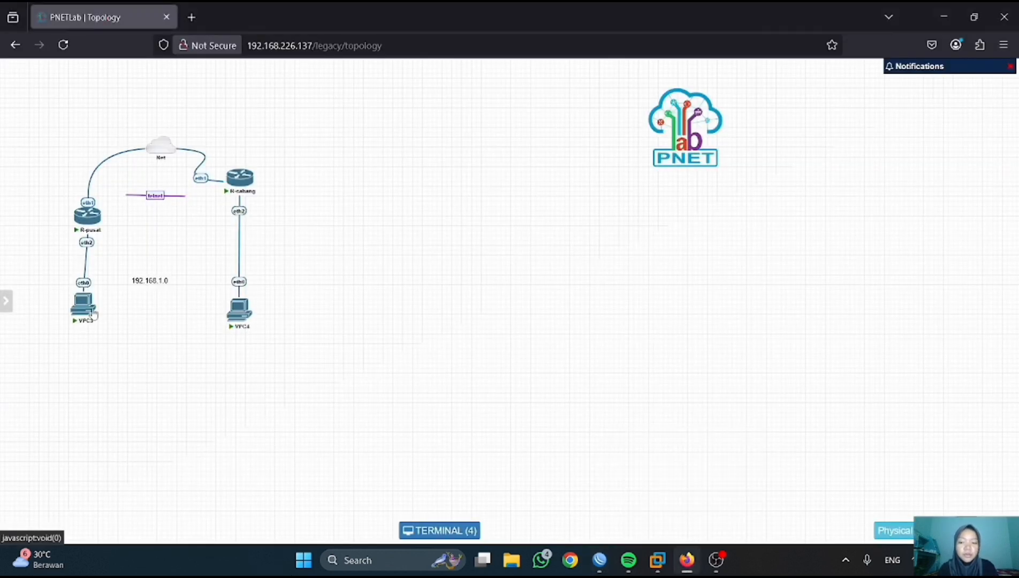
- Ping 192.168.1.1 from VPC3's console and stop it once replies arrive
click(93, 314)
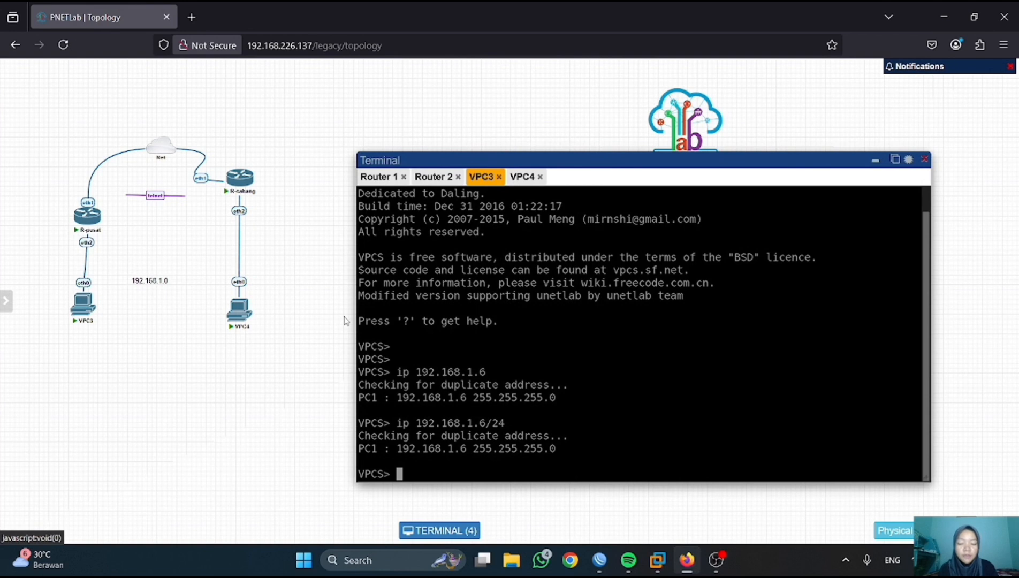
text(ping )
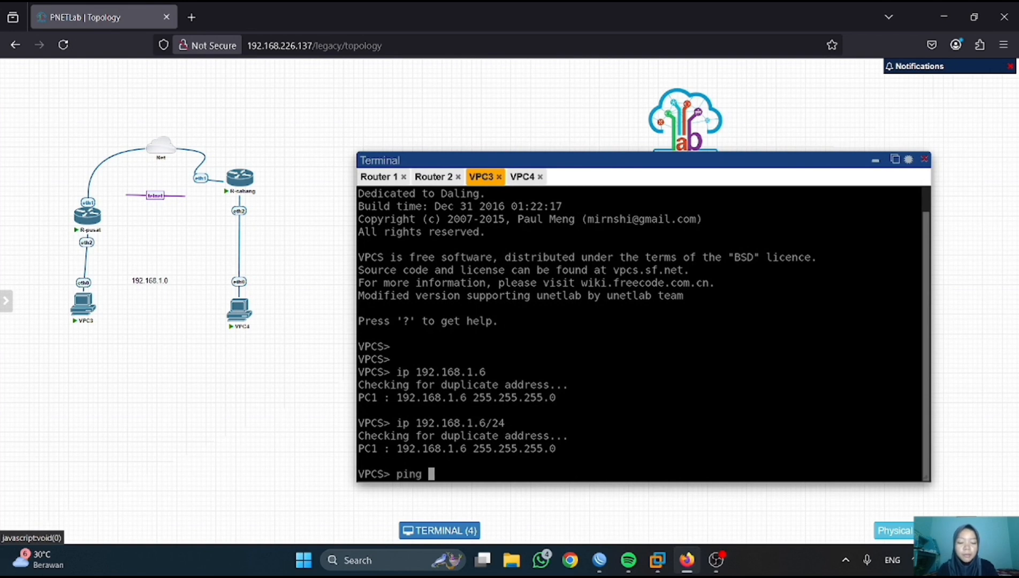
text(192.168.)
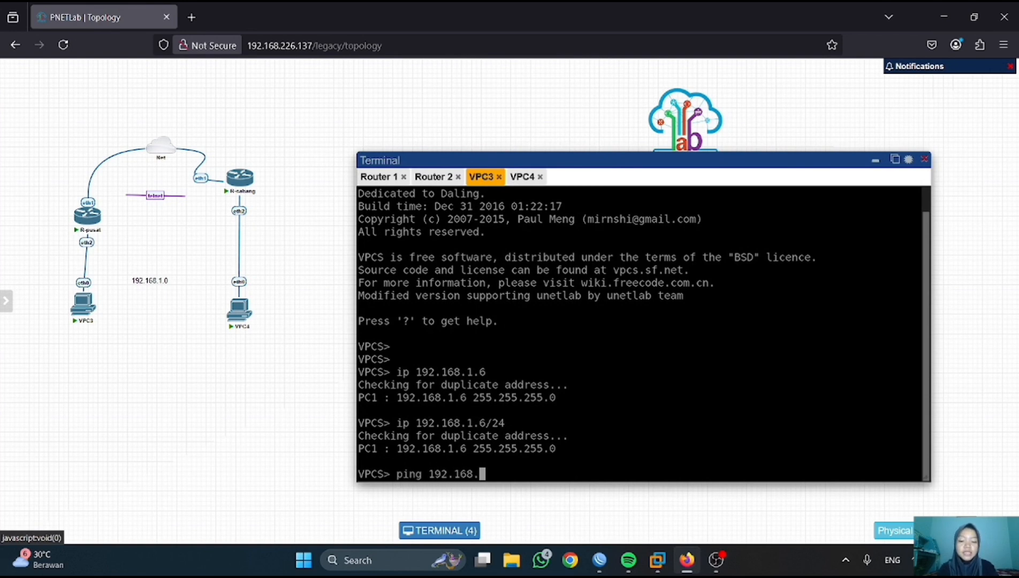
text(1.1)
key(Return)
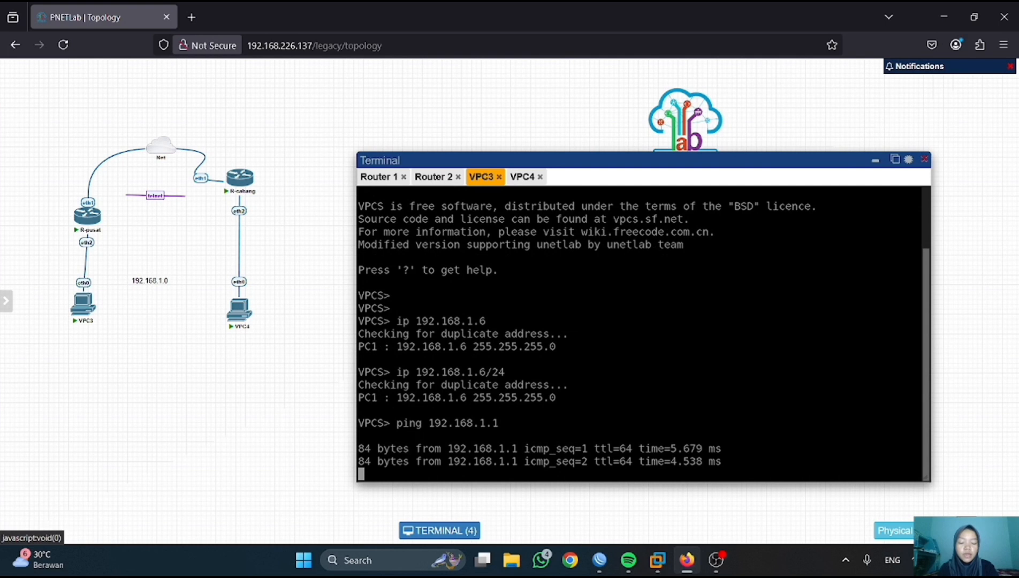
key(ctrl+c)
- On R-cabang, close the bridge settings and open the IP address list
mouse_move(604, 565)
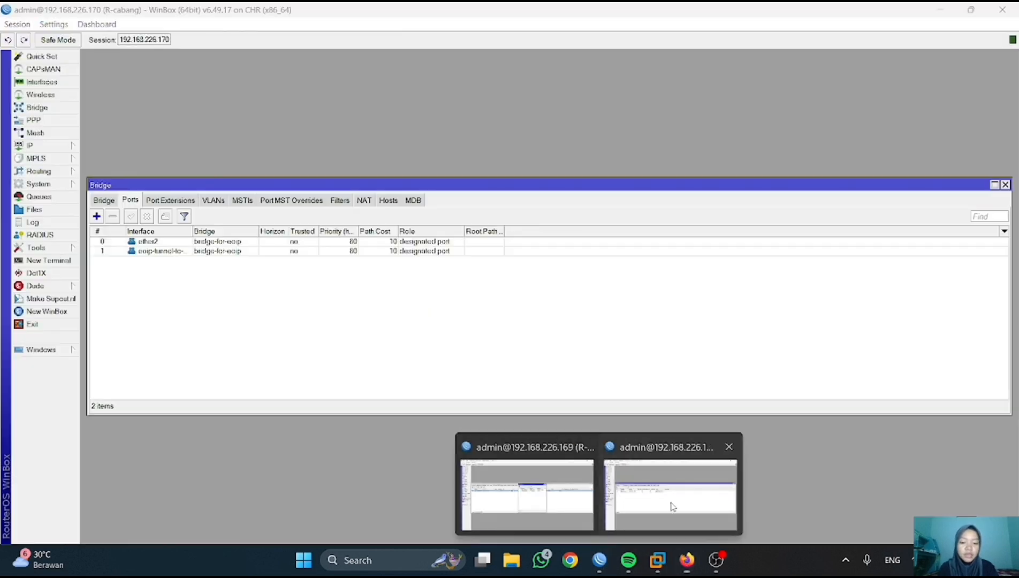
click(671, 505)
click(1005, 184)
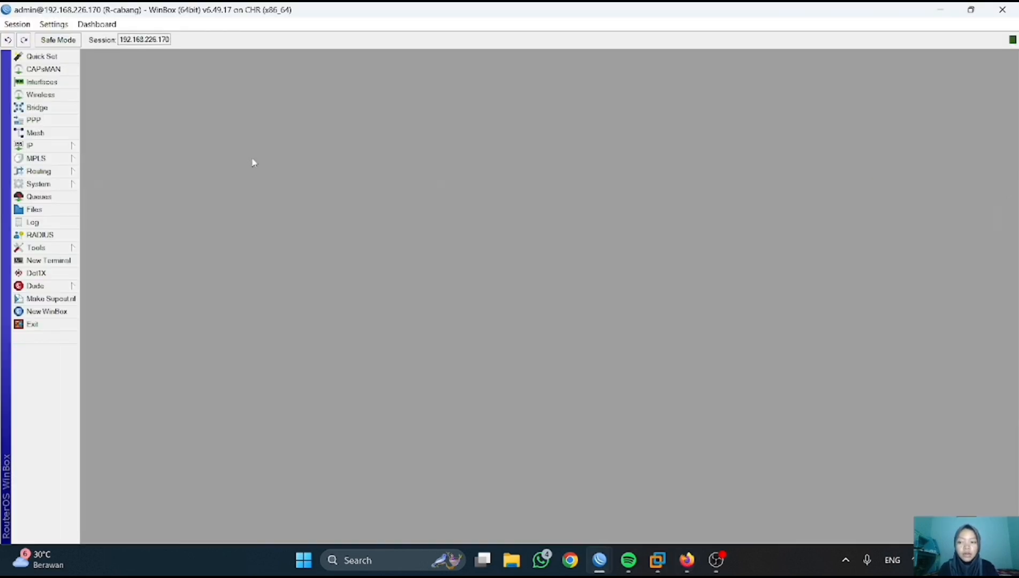
click(43, 145)
click(101, 171)
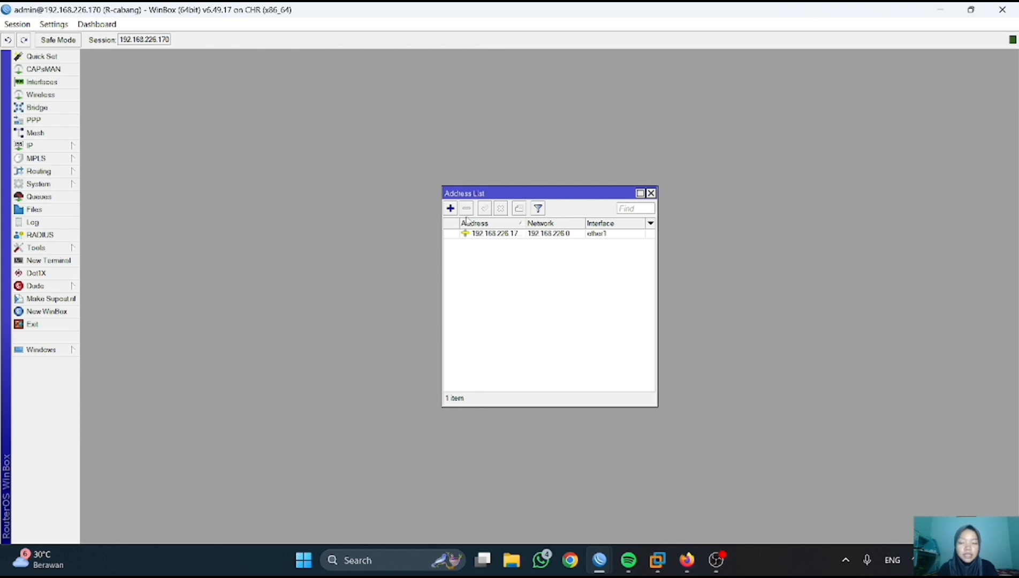
- Add 192.168.1.2/24 on bridge-for-eoip, correcting the mistyped address after the error
click(450, 208)
text(192.1.6.8.1.2/24)
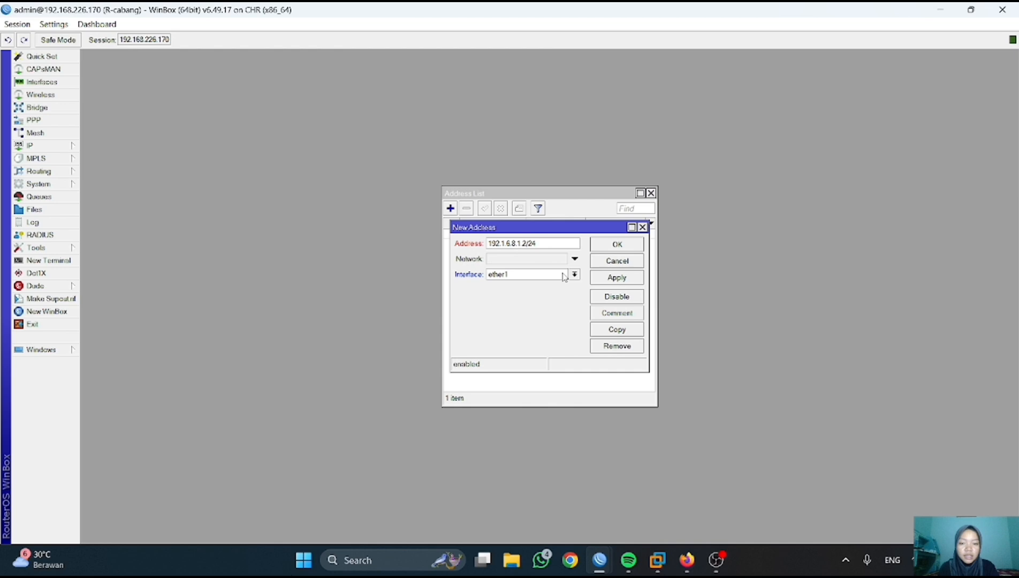
click(563, 276)
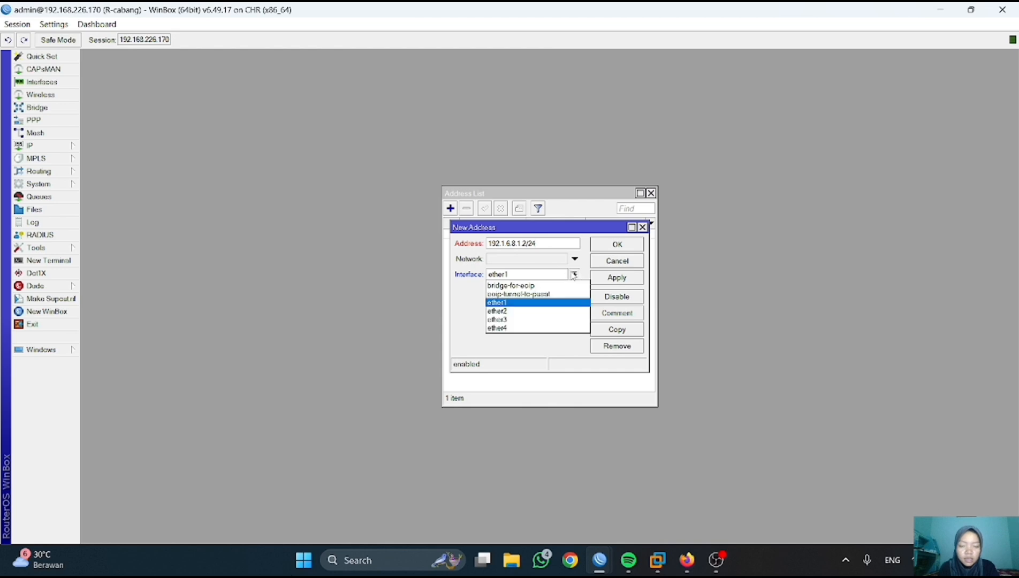
click(562, 285)
click(616, 244)
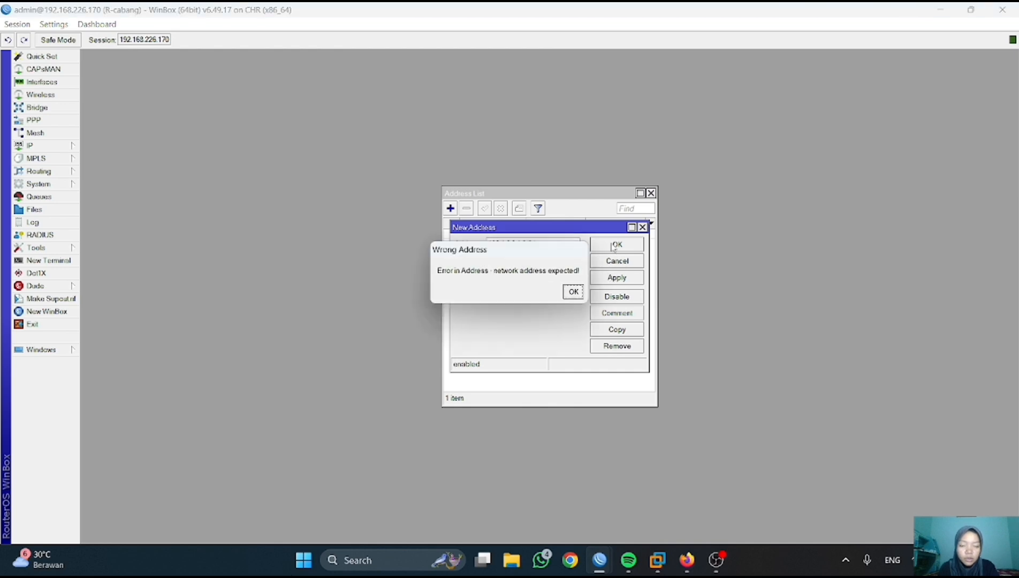
click(571, 292)
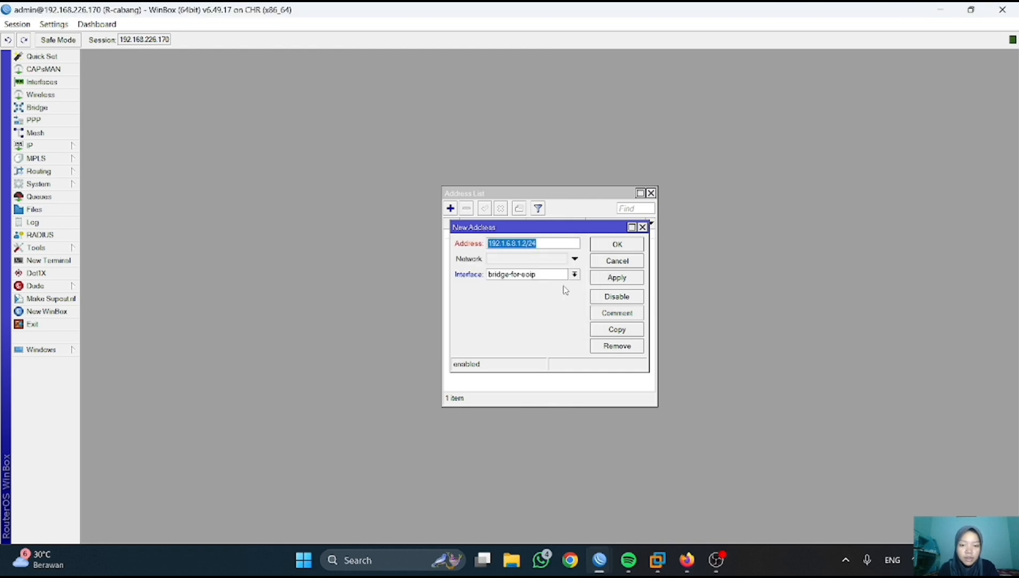
click(516, 244)
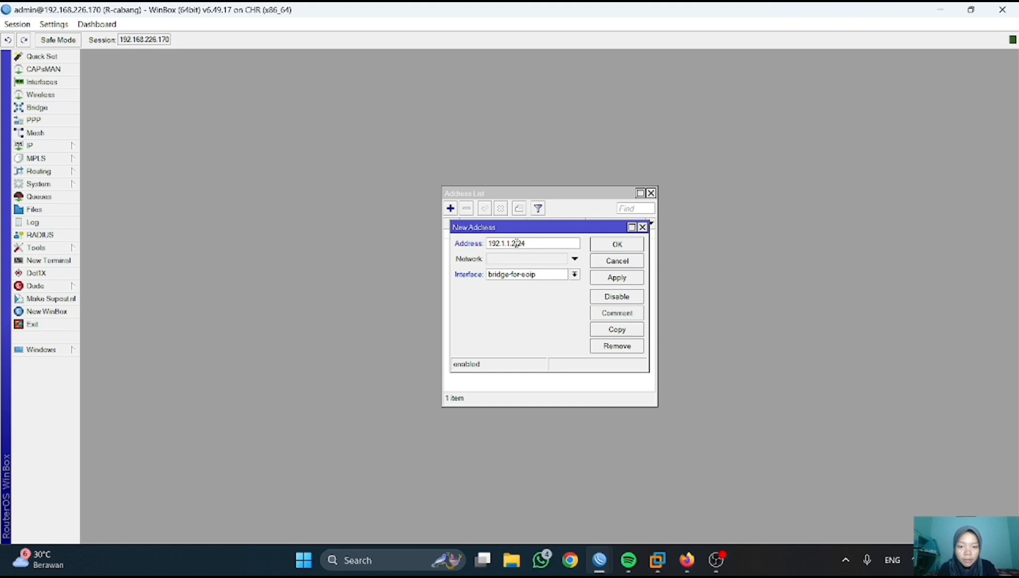
click(612, 277)
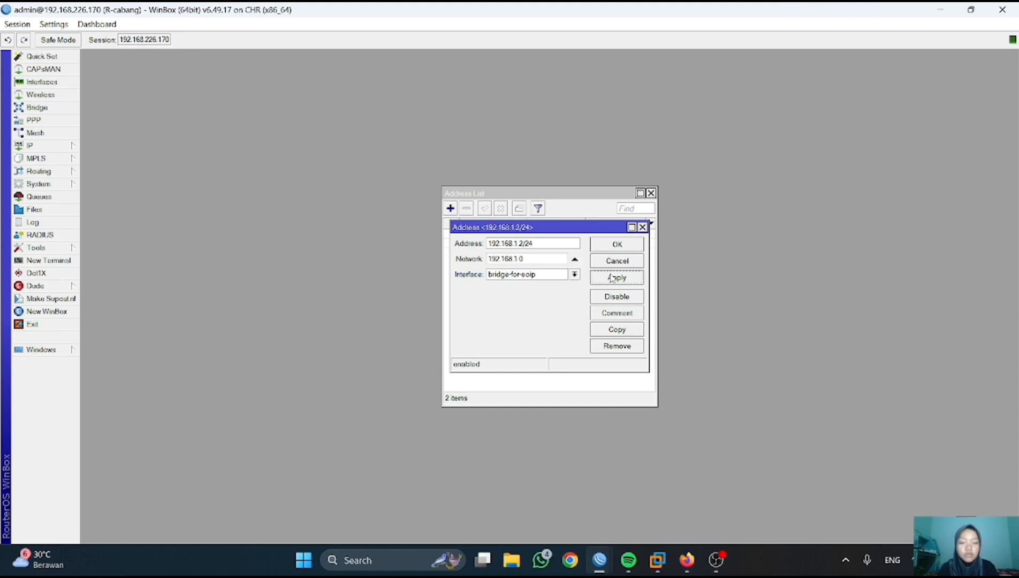
click(606, 251)
- From VPC4's console, ping 192.168.1.2 and confirm replies arrive
click(695, 566)
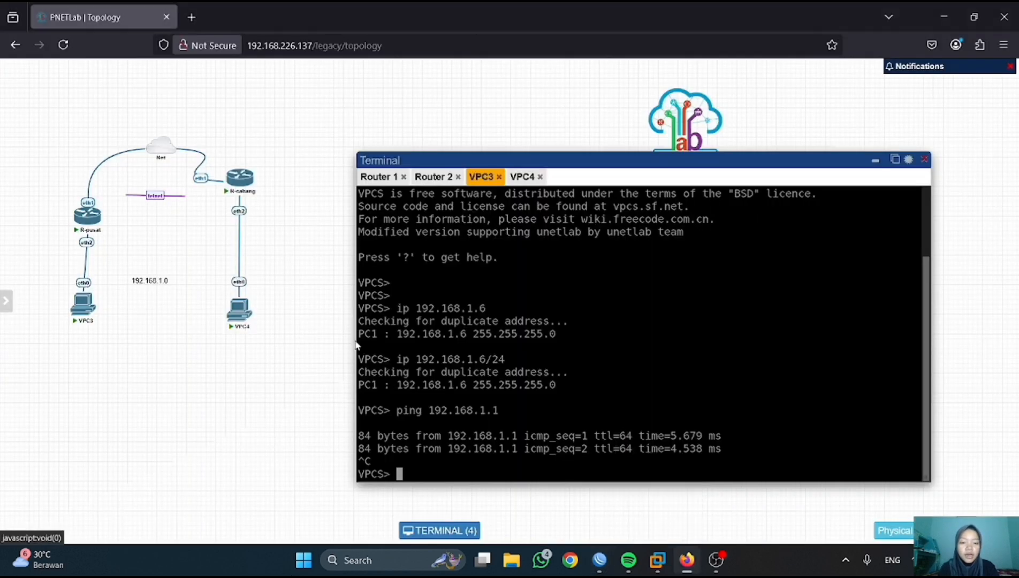
click(520, 177)
key(Return)
text(pi)
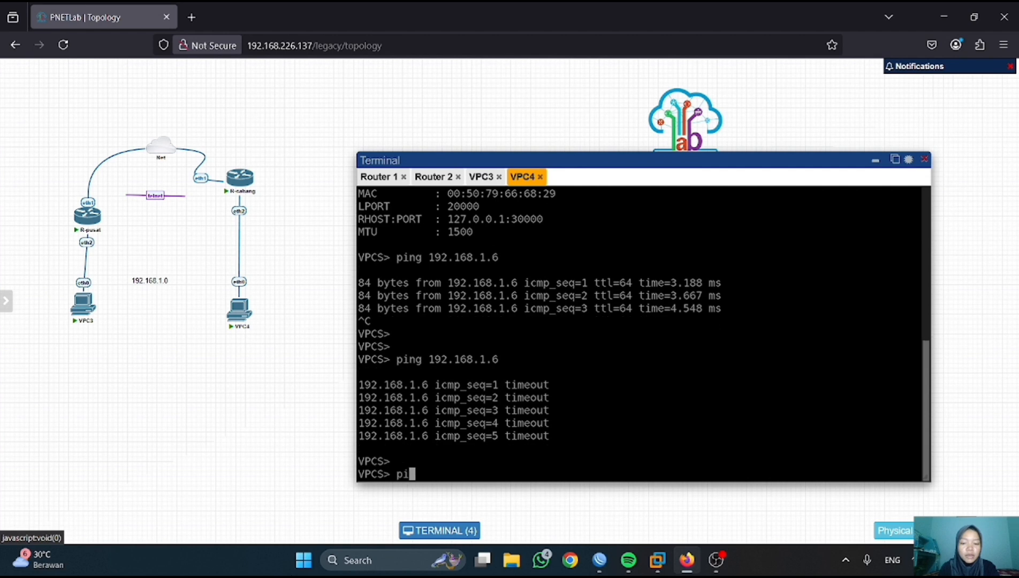
text(ng 192.168.1.2)
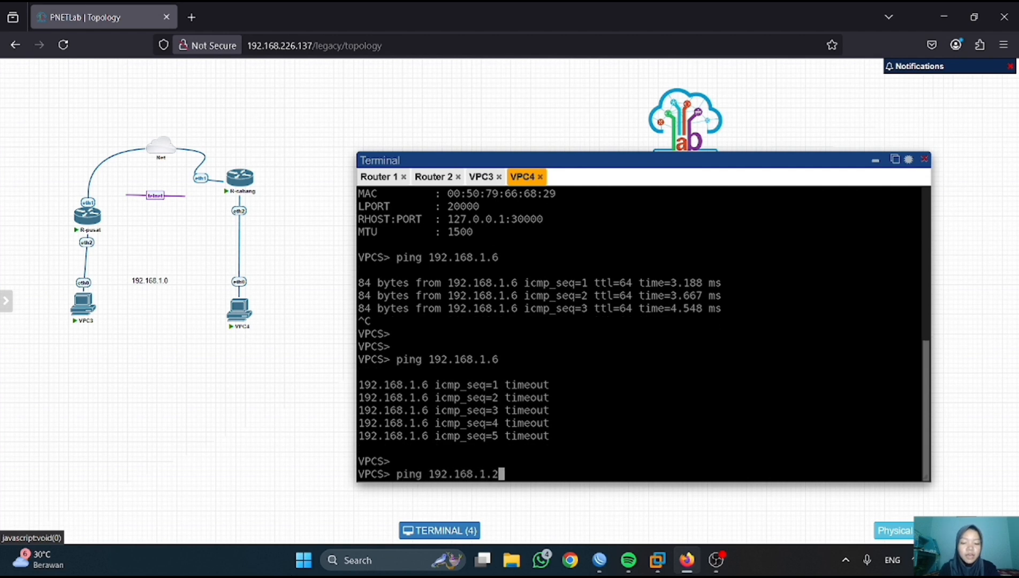
key(Return)
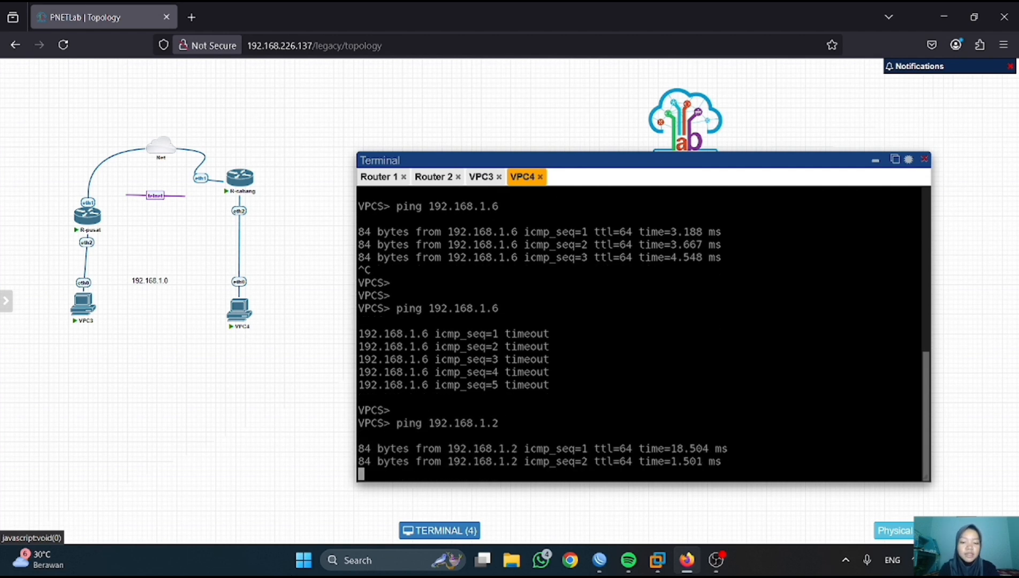
key(ctrl+c)
- On R-pusat, add a srcnat NAT rule with out-interface ether1 and action masquerade
mouse_move(601, 554)
click(676, 495)
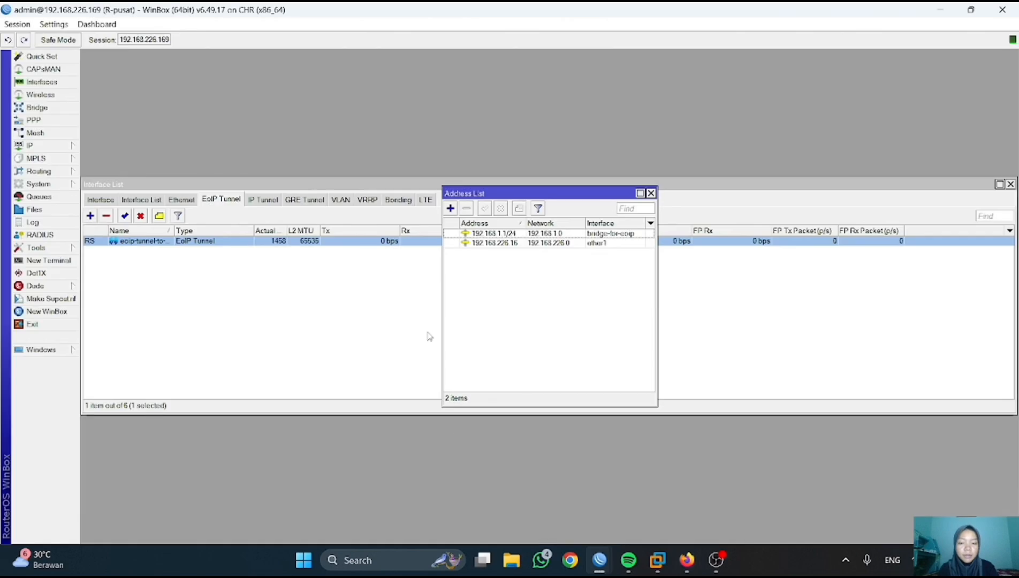
click(31, 145)
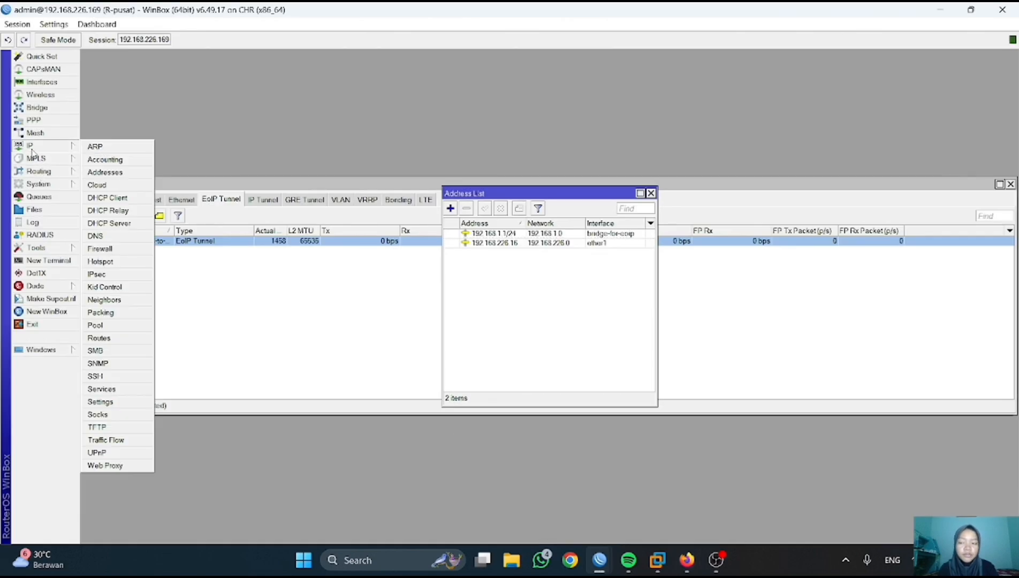
click(115, 250)
click(308, 203)
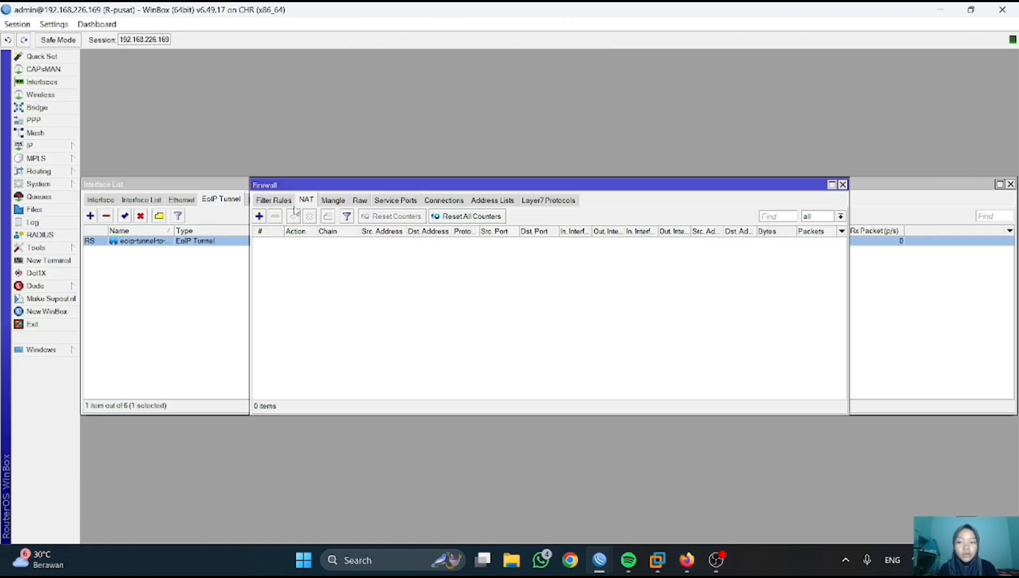
click(259, 216)
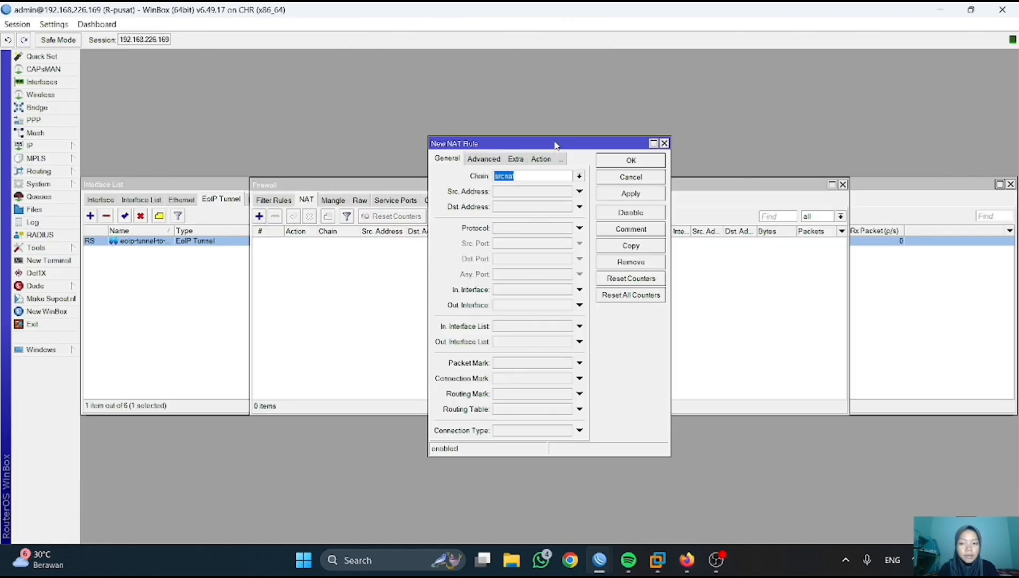
click(580, 305)
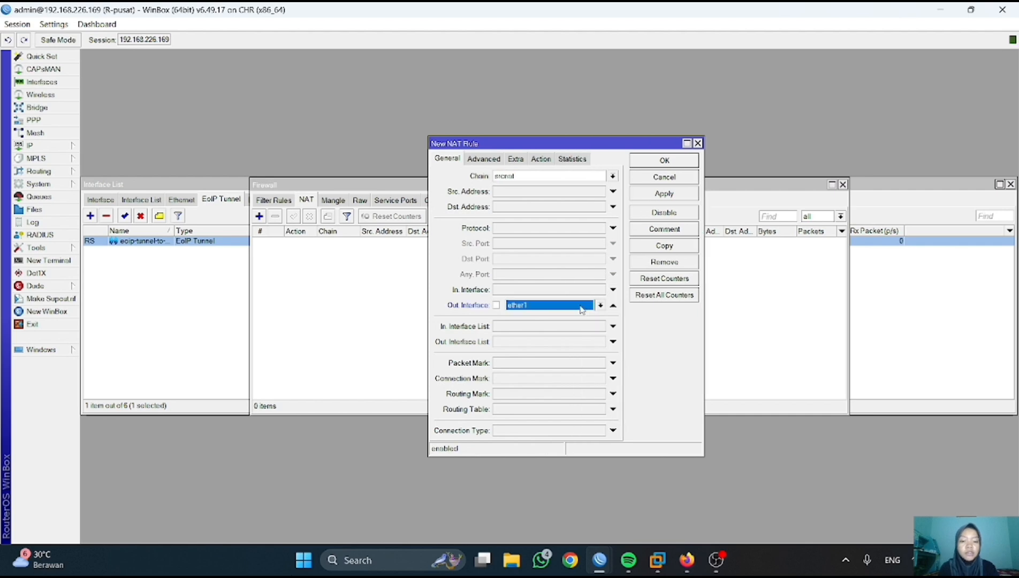
click(538, 164)
click(611, 176)
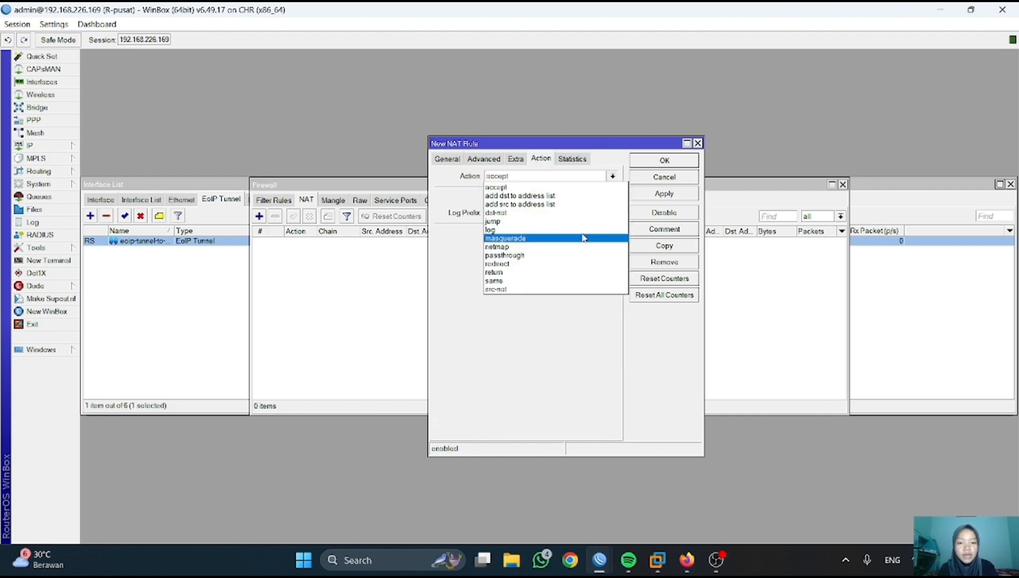
click(586, 237)
click(668, 196)
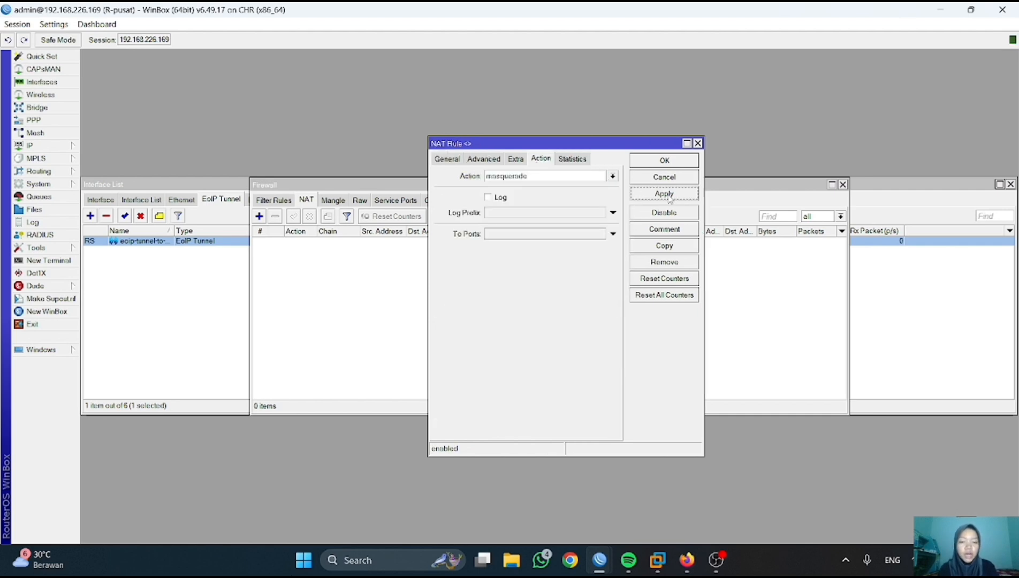
click(663, 160)
- On R-cabang, add a masquerade srcnat NAT rule out ether1, then bring up VPC3's console
mouse_move(600, 560)
click(675, 498)
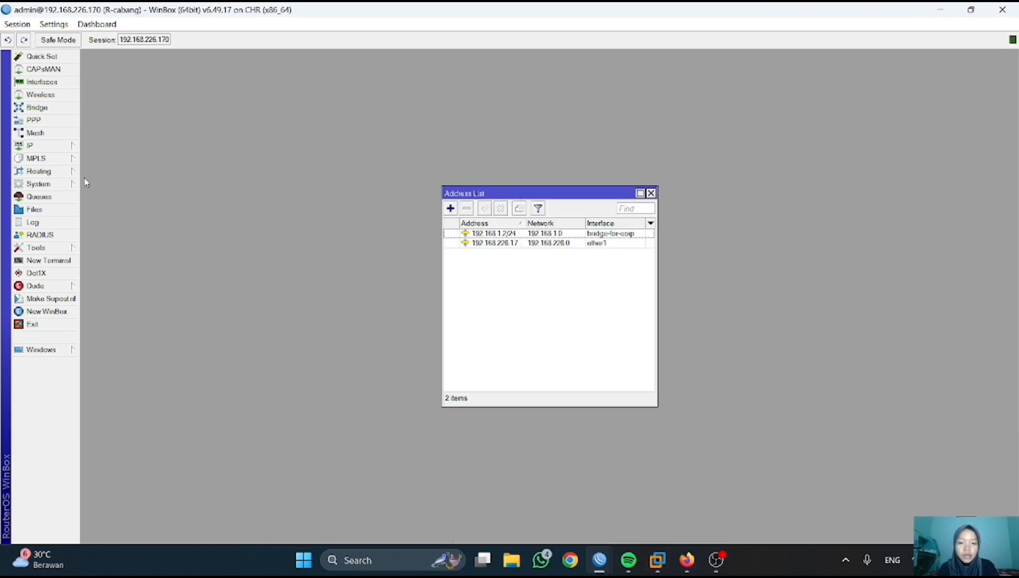
click(38, 146)
click(120, 262)
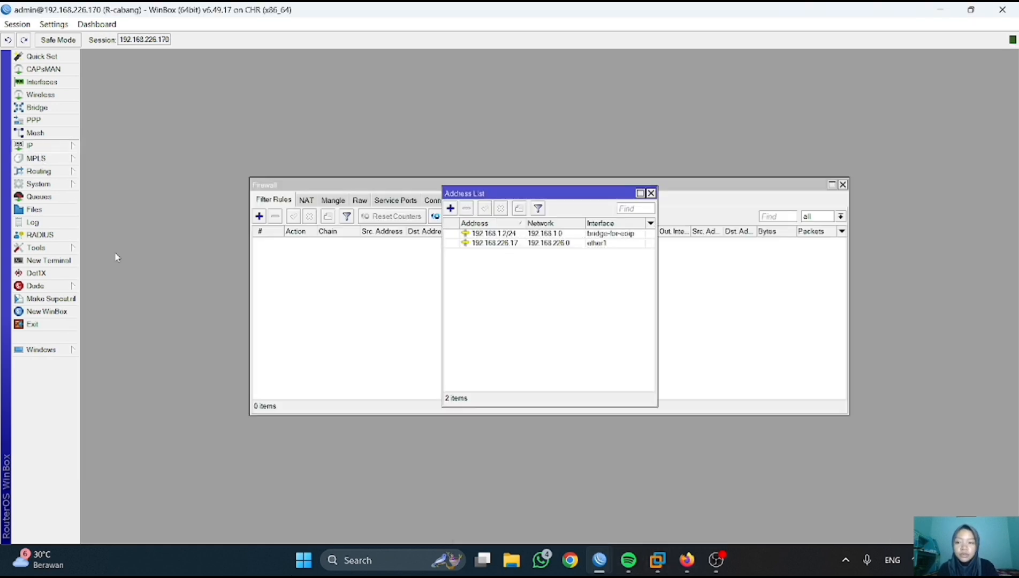
click(310, 201)
click(259, 216)
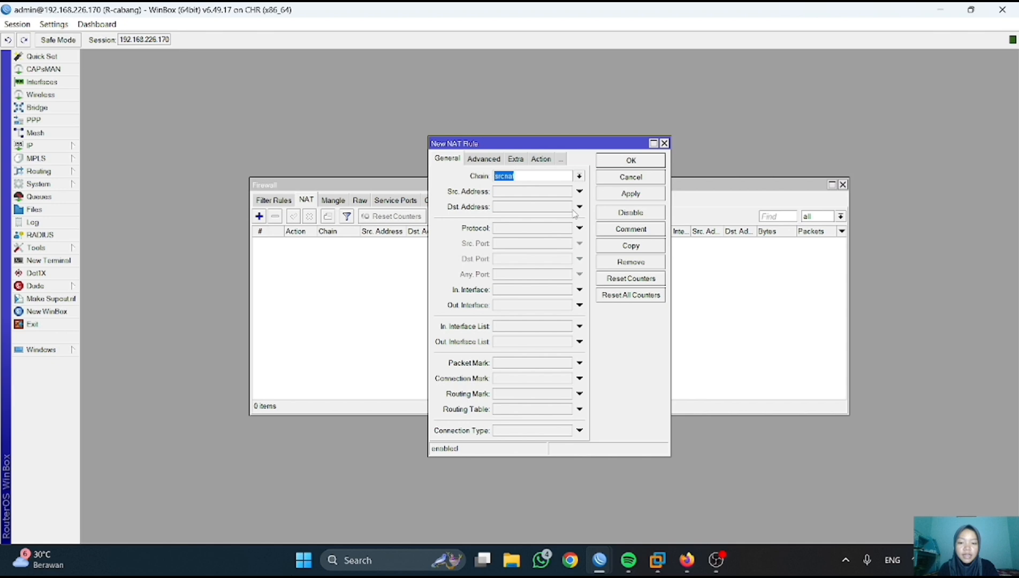
click(579, 304)
click(542, 159)
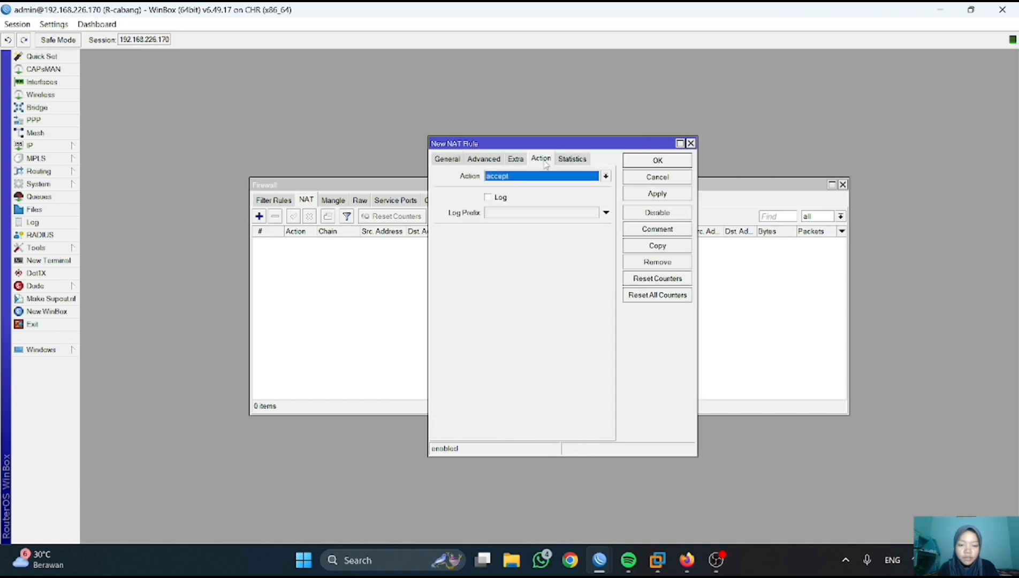
click(605, 177)
click(572, 229)
click(667, 199)
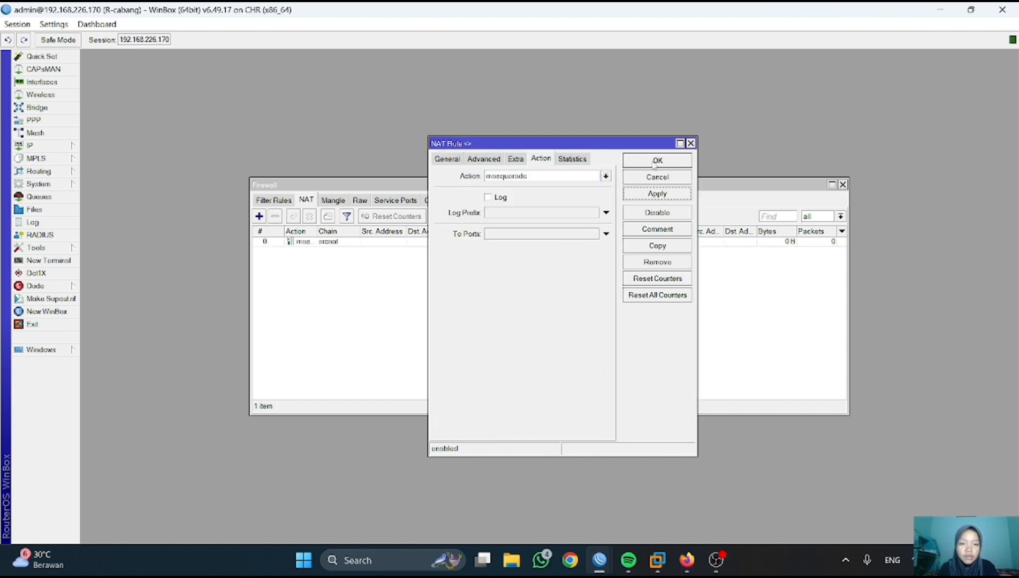
click(653, 164)
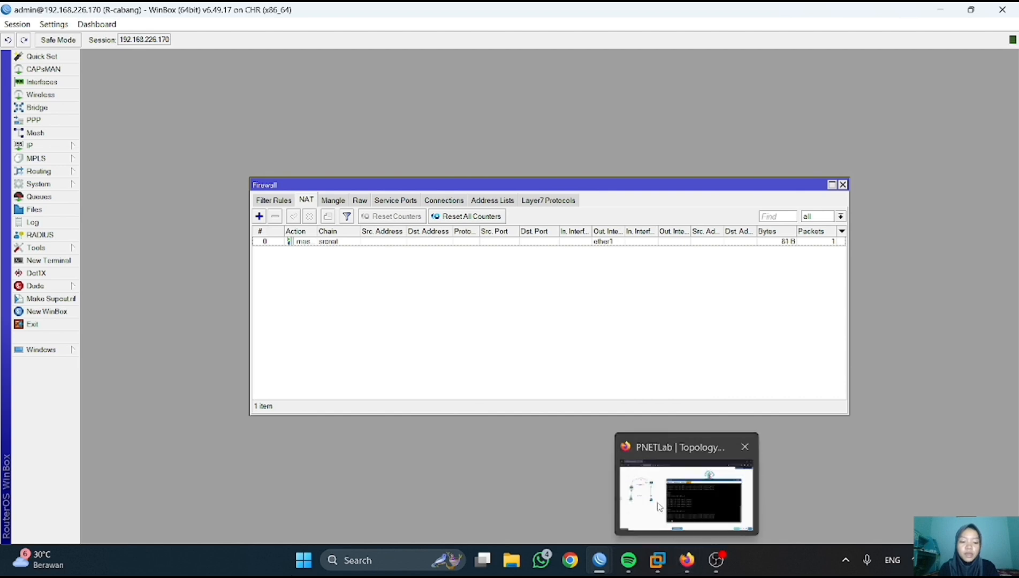
click(686, 560)
click(480, 177)
- Set VPC3 to 192.168.1.6/24 with gateway 192.168.1.1 and DNS 8.8.8.8
key(Return)
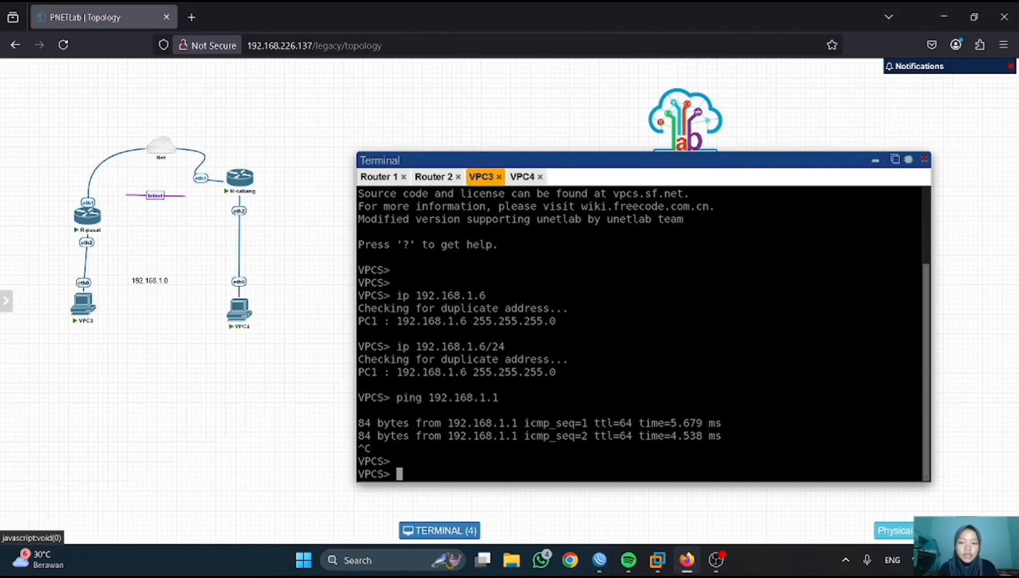
text(show ip)
key(Return)
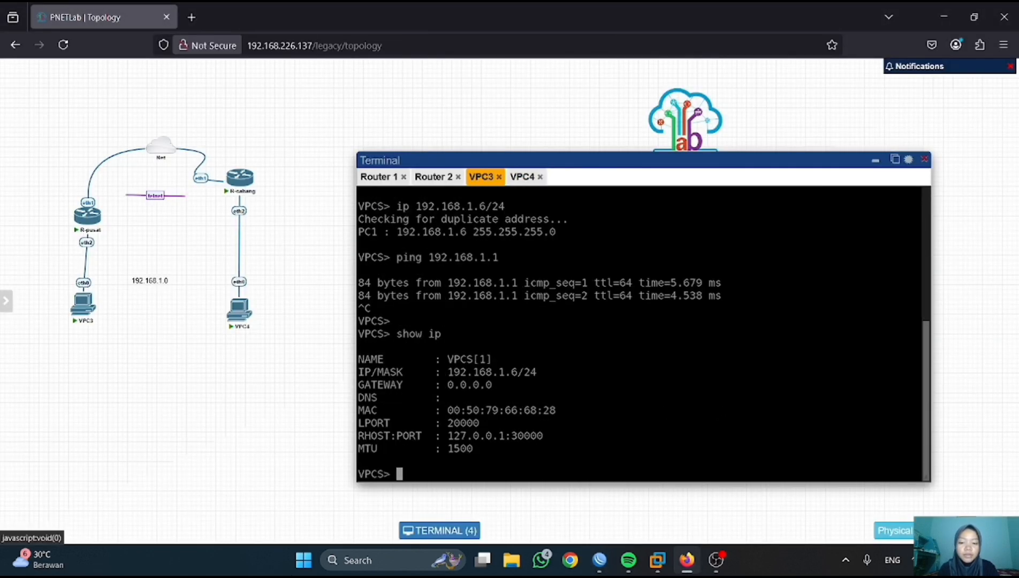
text(ip)
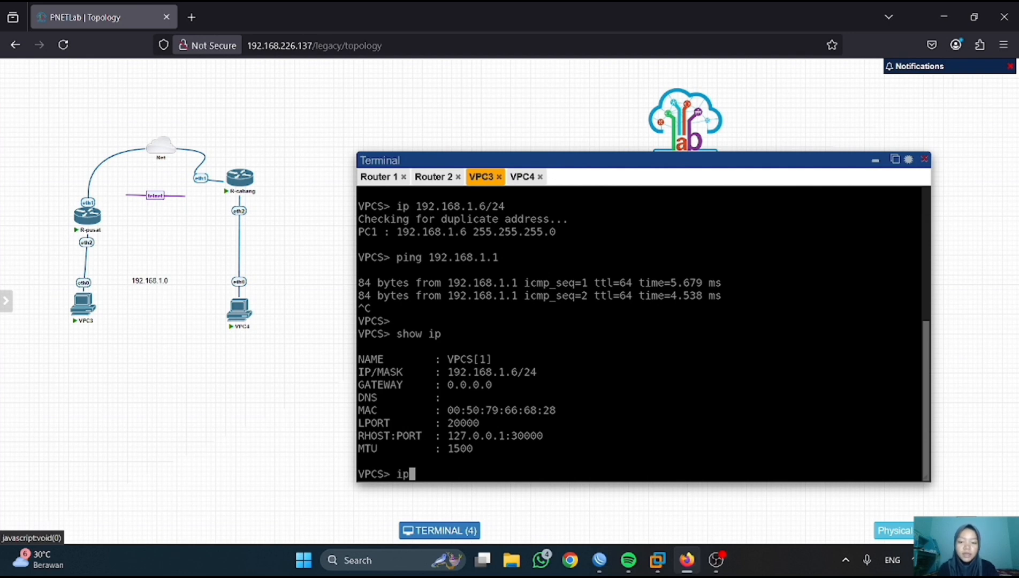
text(192.168.)
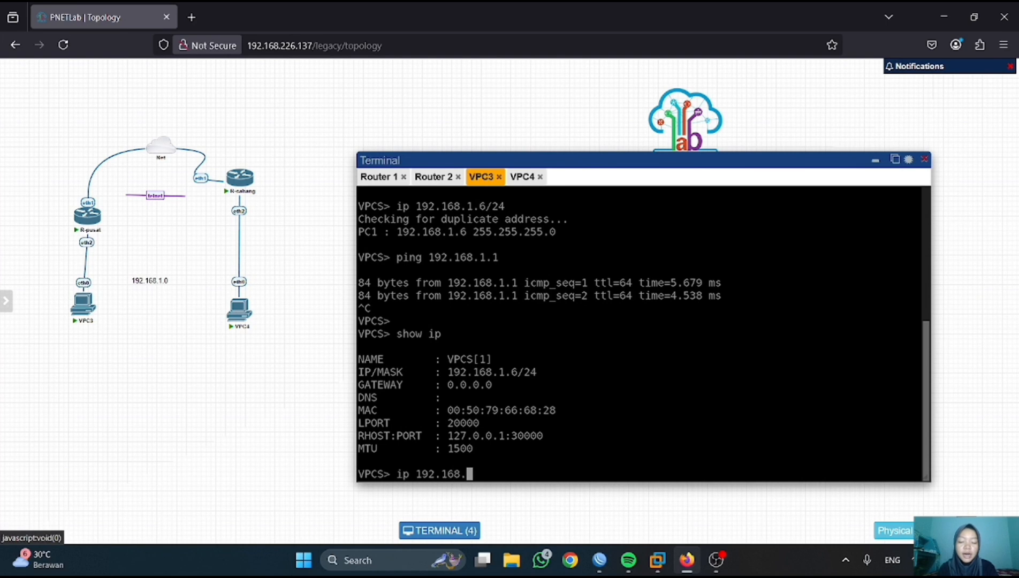
text(1.6/24 192)
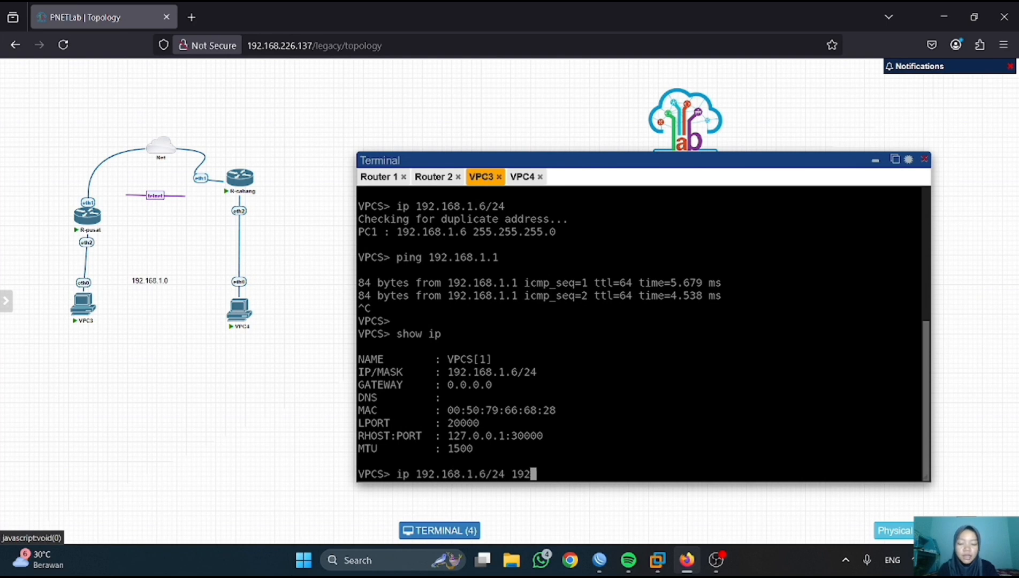
text(.168.1.1/2)
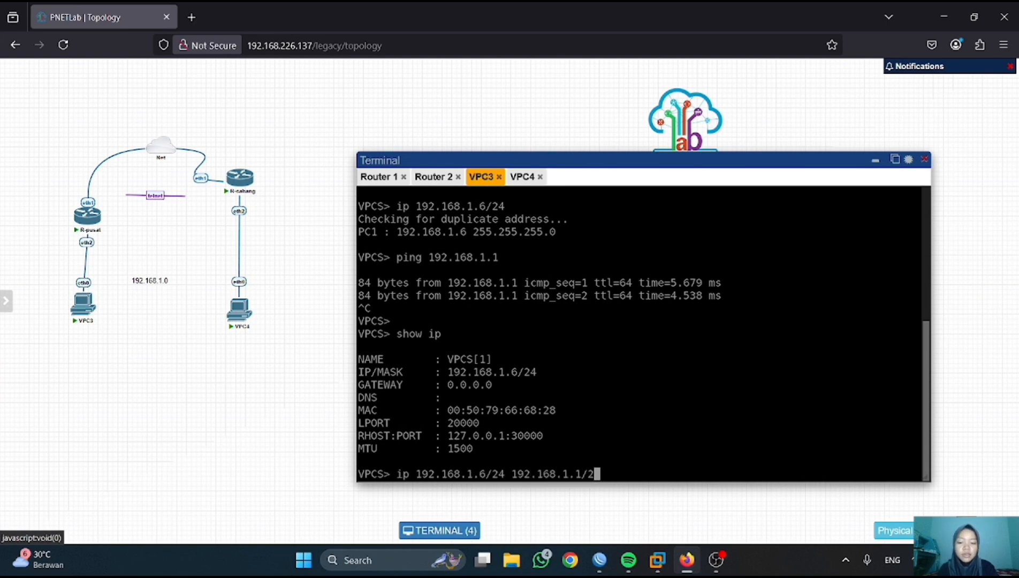
text(4)
key(Return)
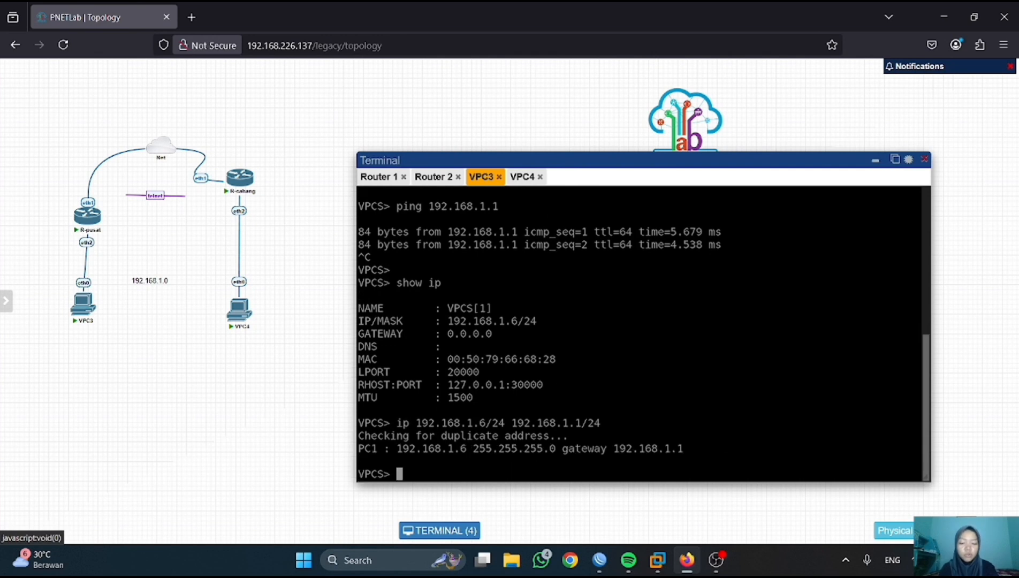
text(ip dns 8.8.8.8)
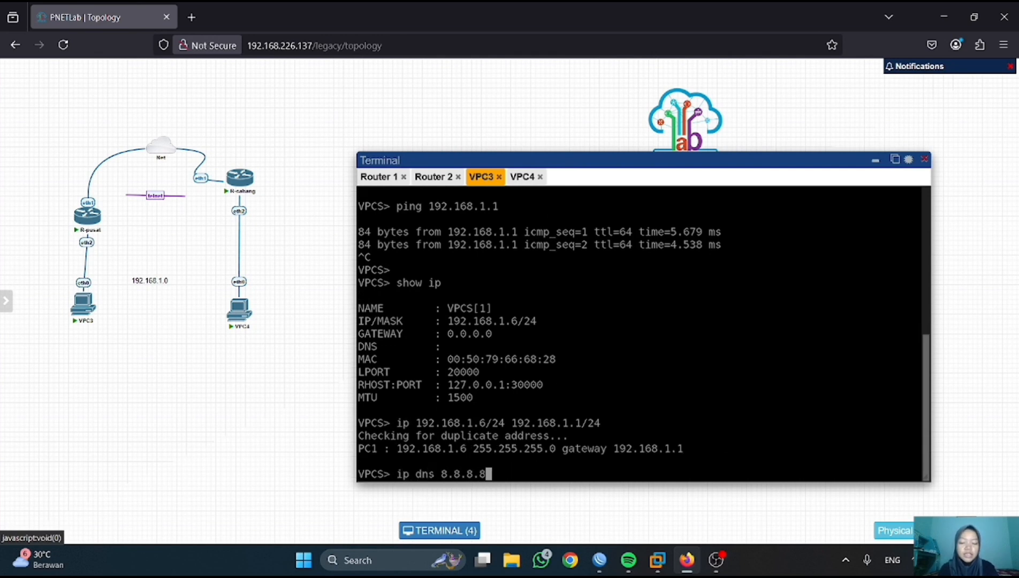
key(Return)
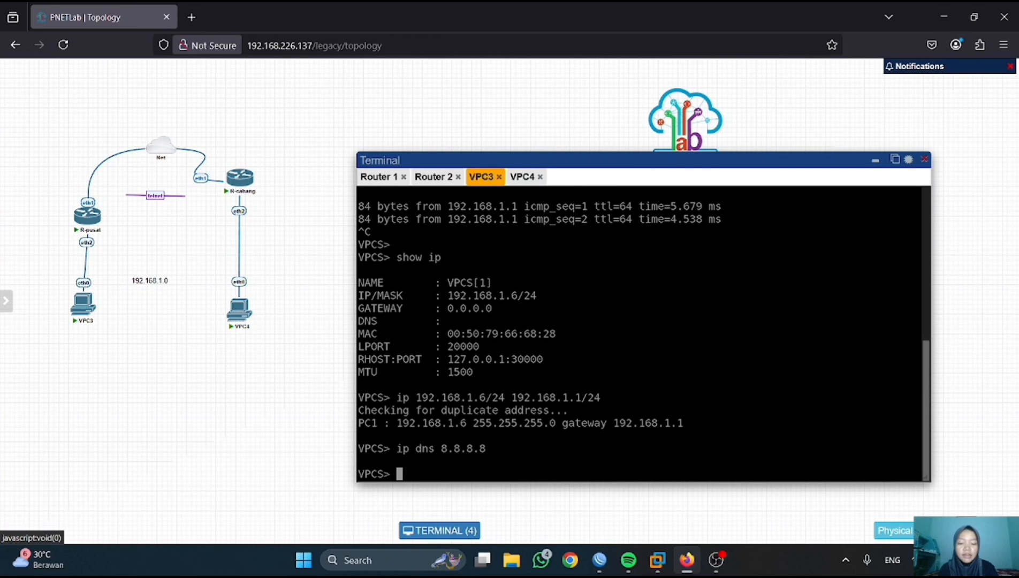
- Check VPC3's updated settings and ping 8.8.8.8 to confirm it reaches the internet
text(show ip)
key(Return)
text(ping 8.8)
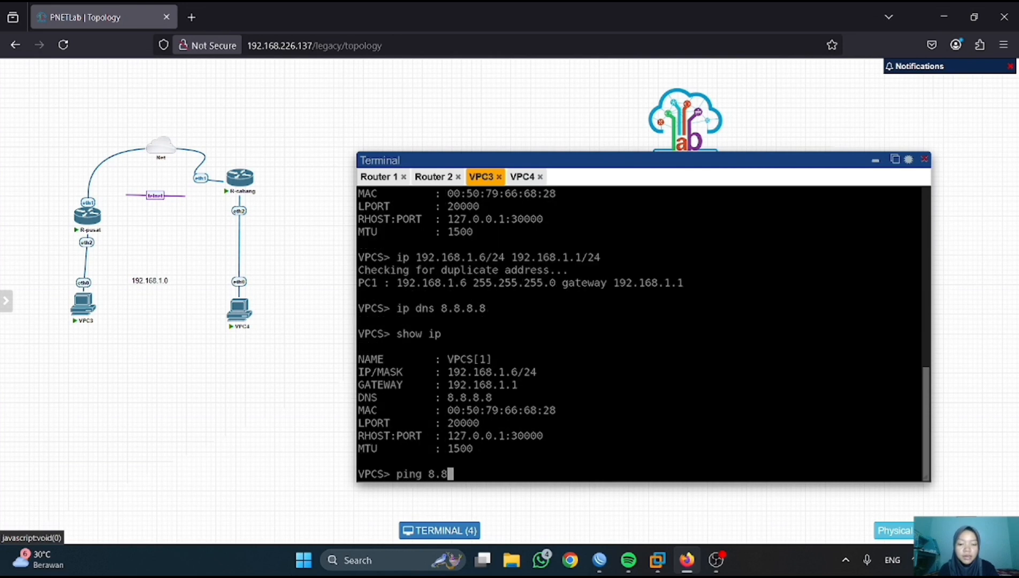
text(.8.8)
key(Return)
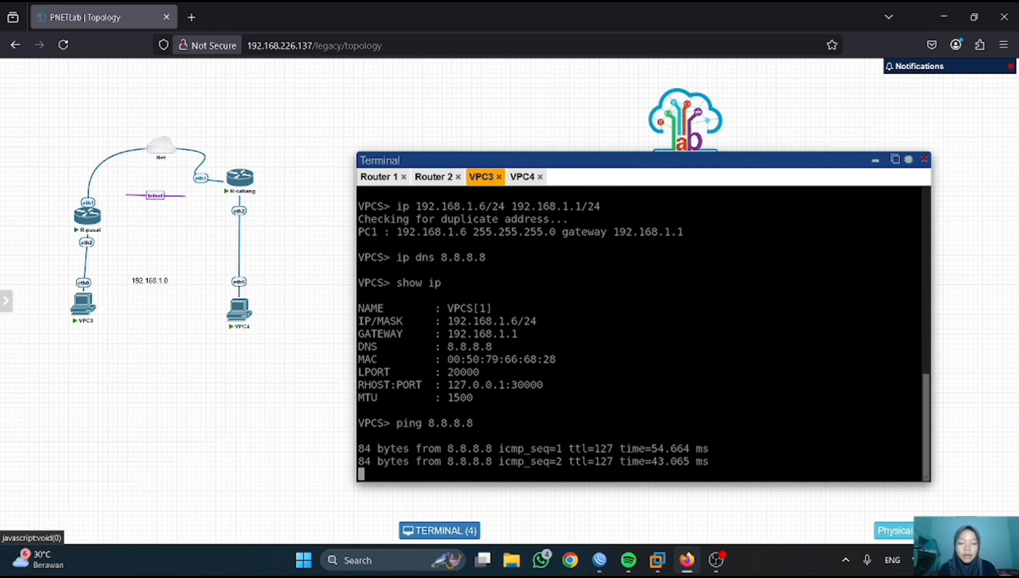
click(521, 176)
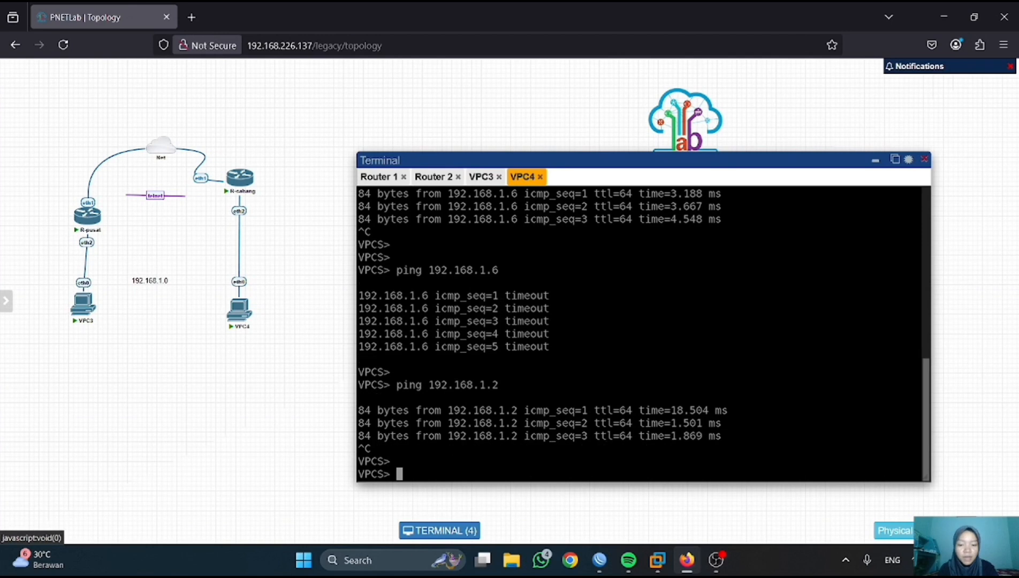
- Set VPC4 to 192.168.1.7/24 with gateway 192.168.1.2 and DNS 8.8.8.8
text(show ip)
key(Return)
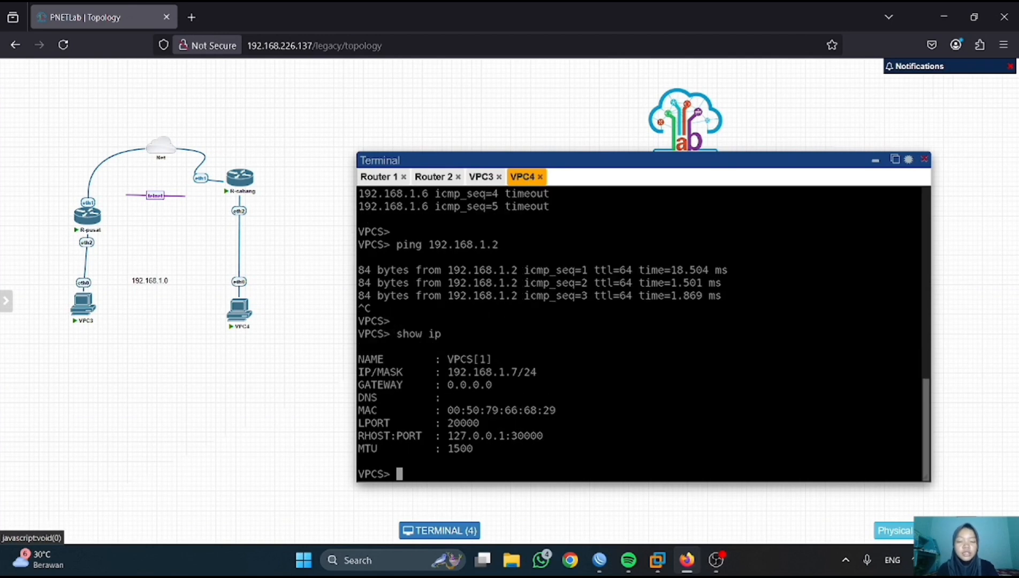
text(ip 192.168.1)
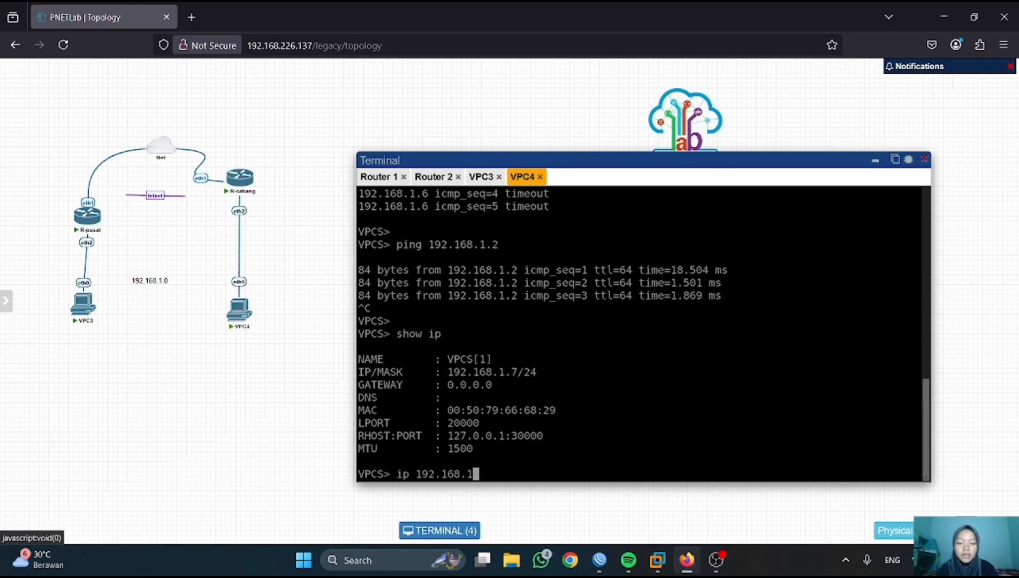
text(.7/24 )
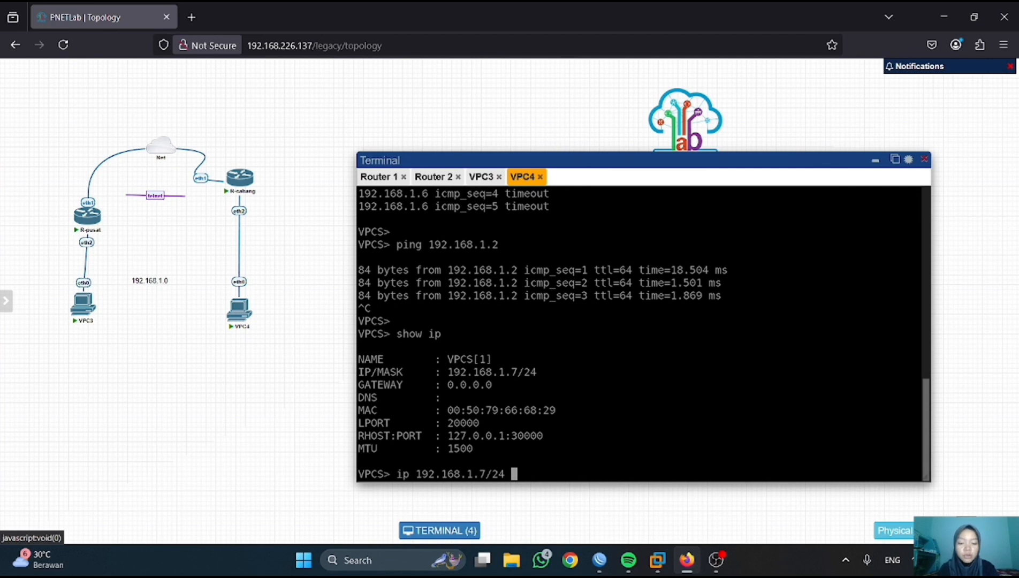
text(192.168)
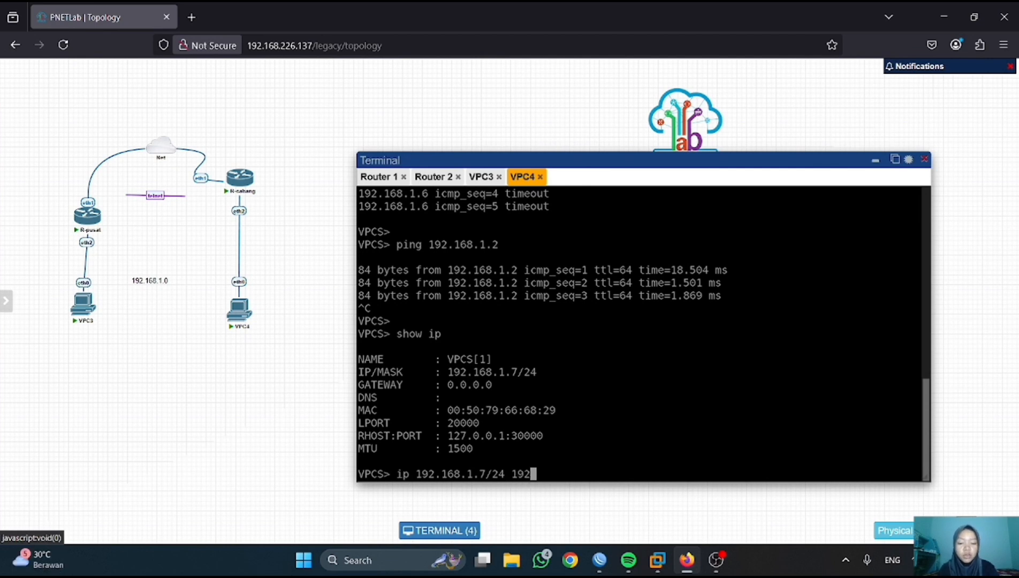
text(.1.2/24)
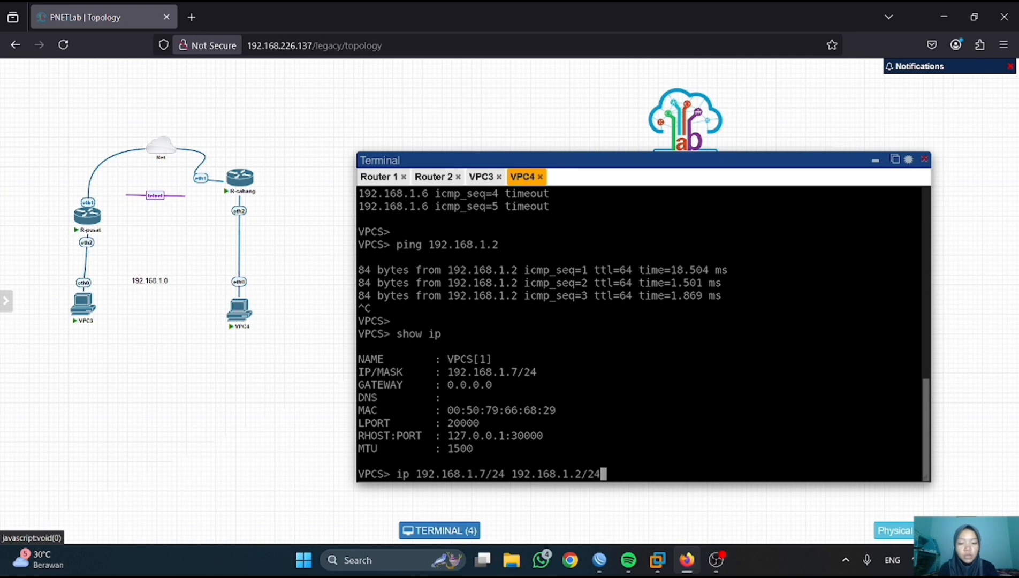
key(Return)
text(.8.8)
key(Return)
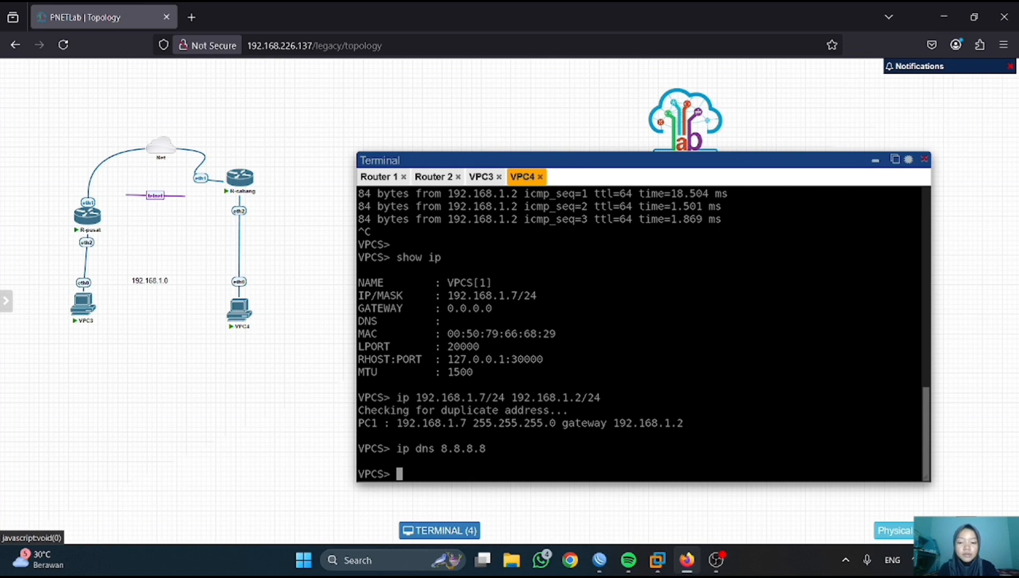
- Check VPC4's updated settings and ping 8.8.8.8 from it
text(show ip)
key(Return)
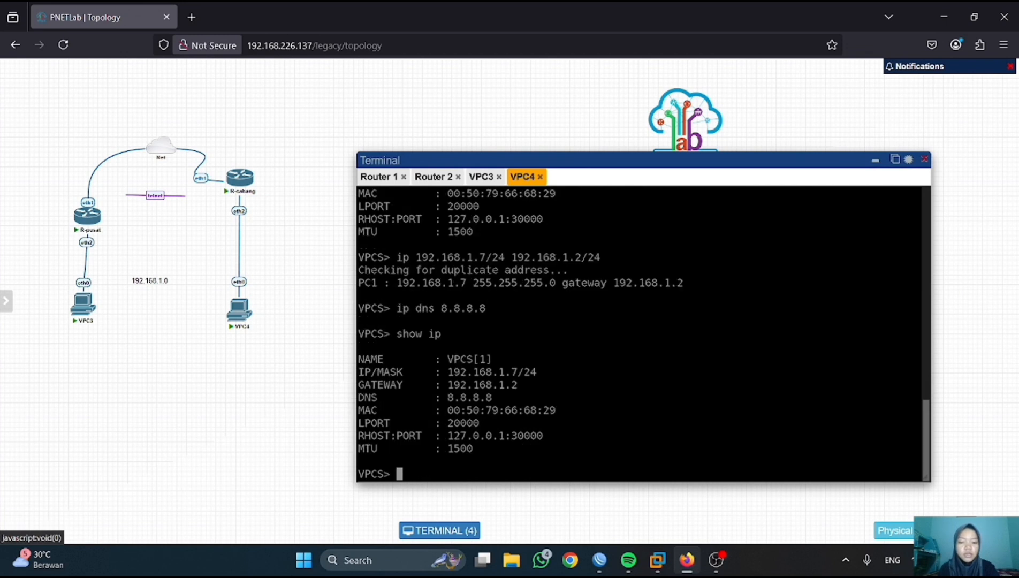
text(ping 8.8.8..8)
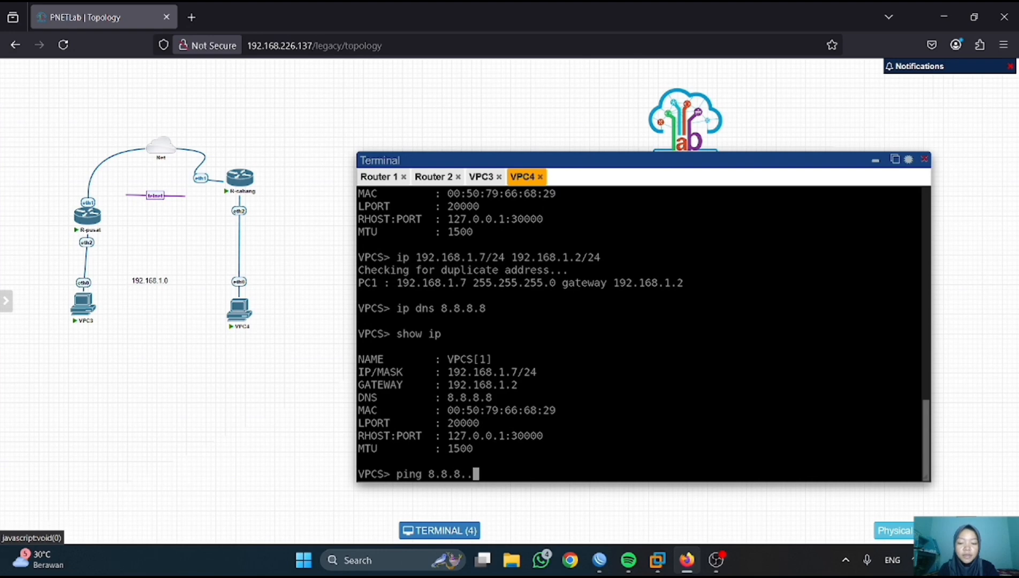
key(BackSpace)
key(BackSpace)
text(8)
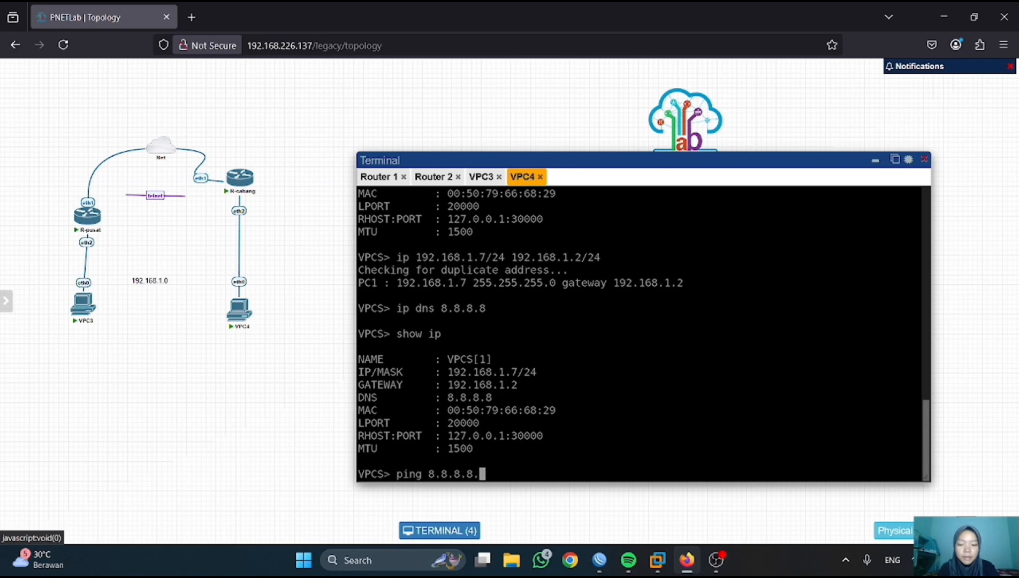
key(Return)
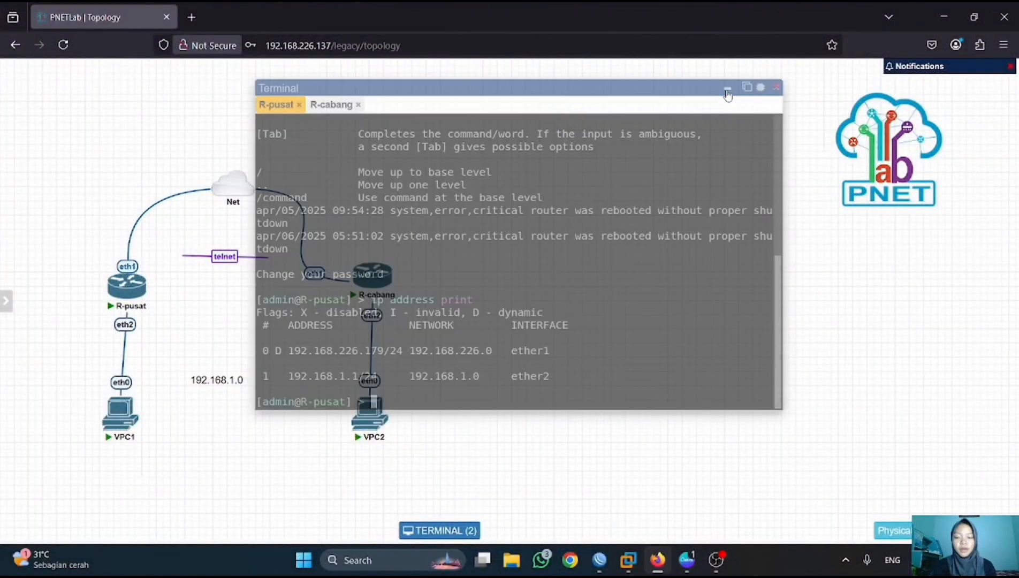
- Minimize the terminal so the R-pusat/R-cabang topology is visible
click(726, 91)
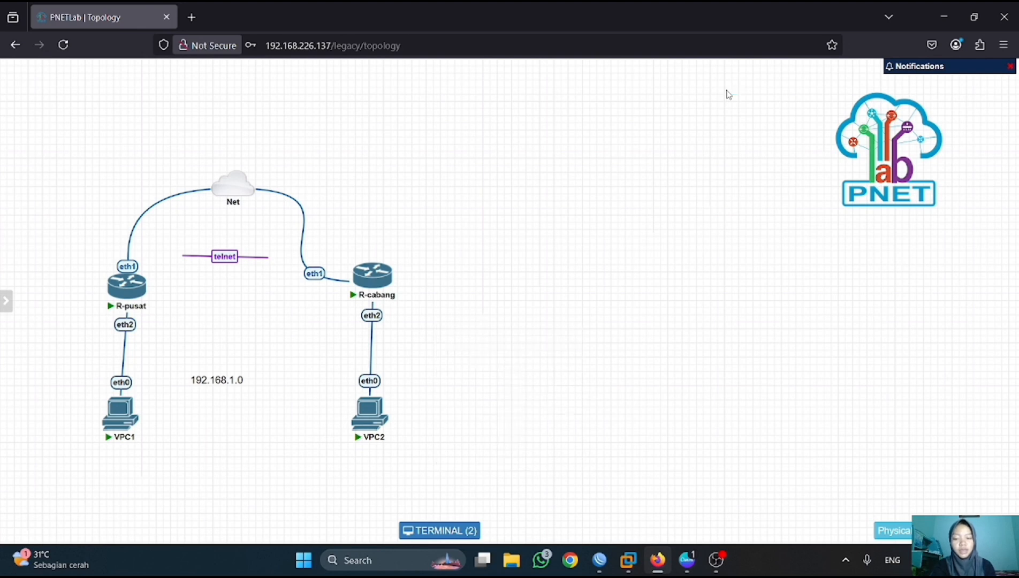
- Add 192.168.1.1/24 on R-pusat's ether2 and open its DHCP Server list
mouse_move(600, 560)
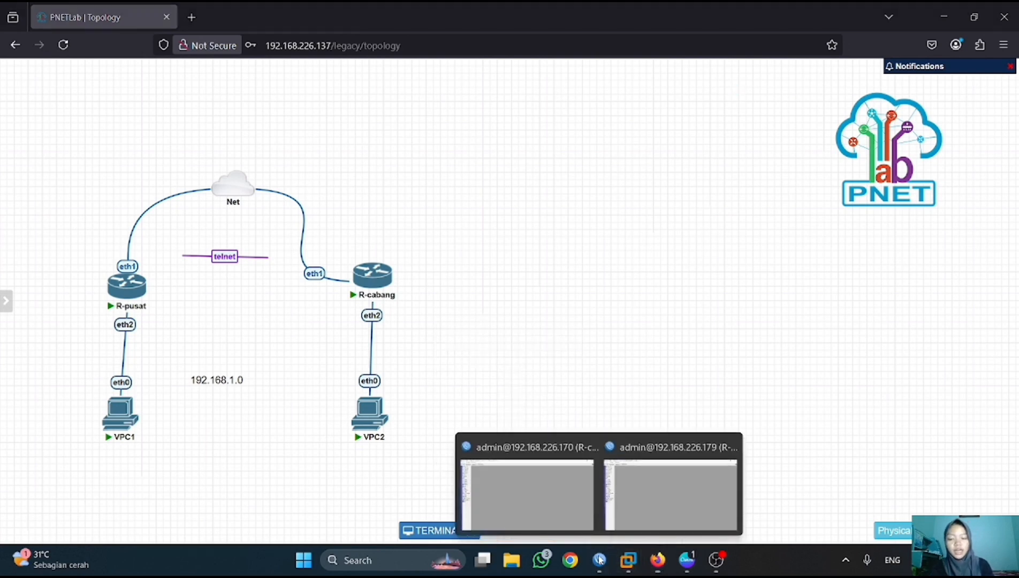
click(559, 516)
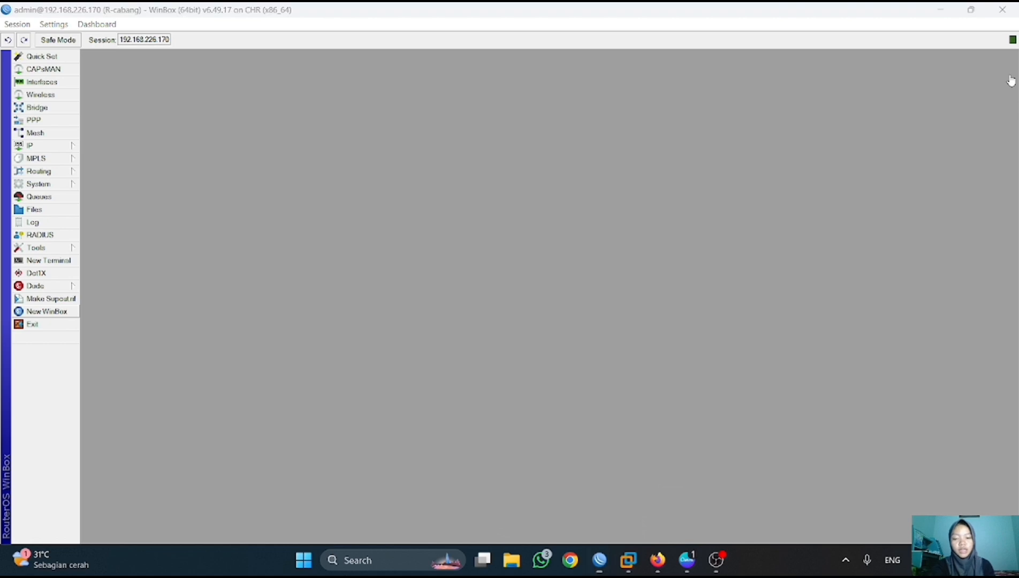
mouse_move(600, 560)
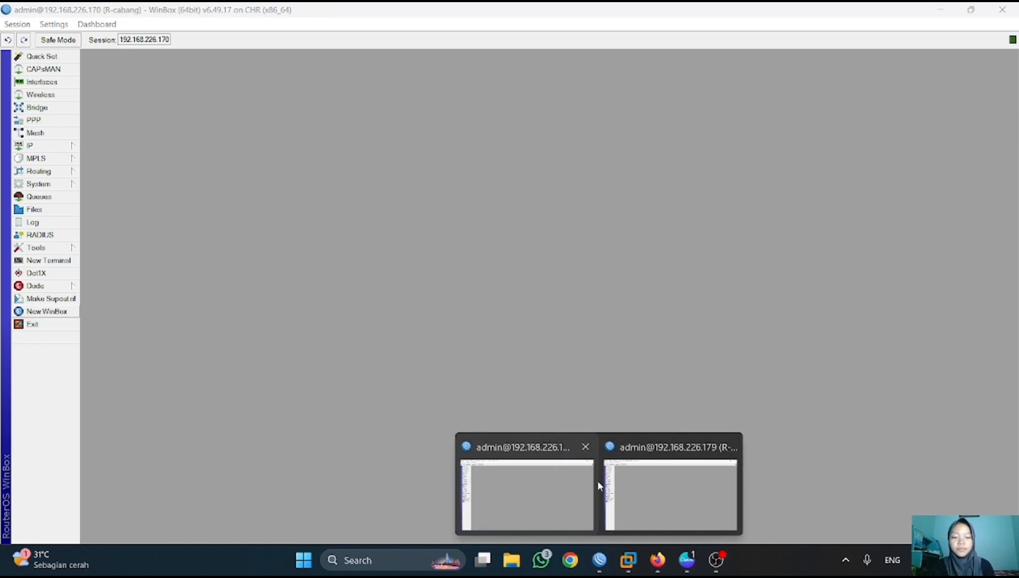
click(616, 481)
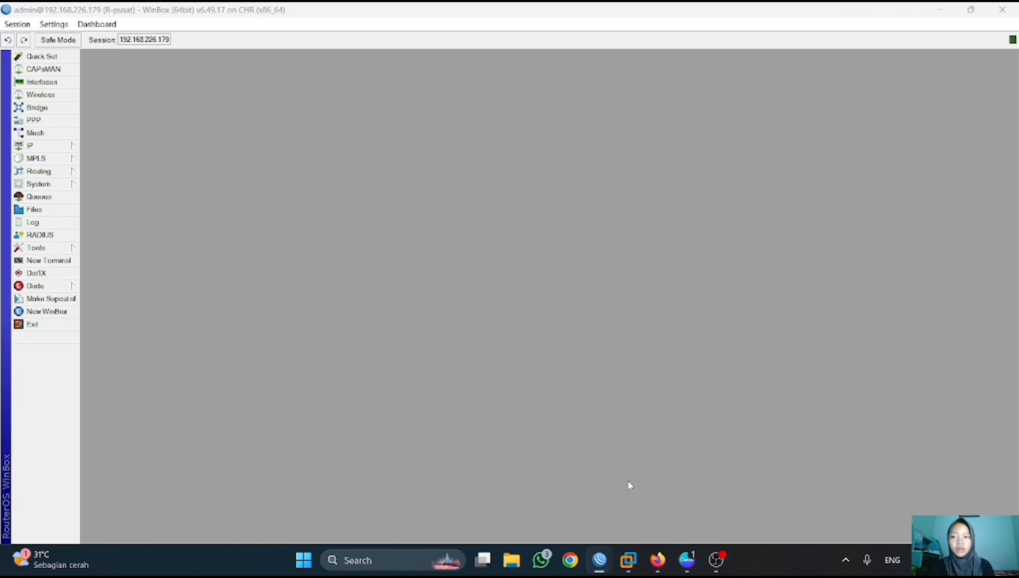
click(32, 145)
click(105, 172)
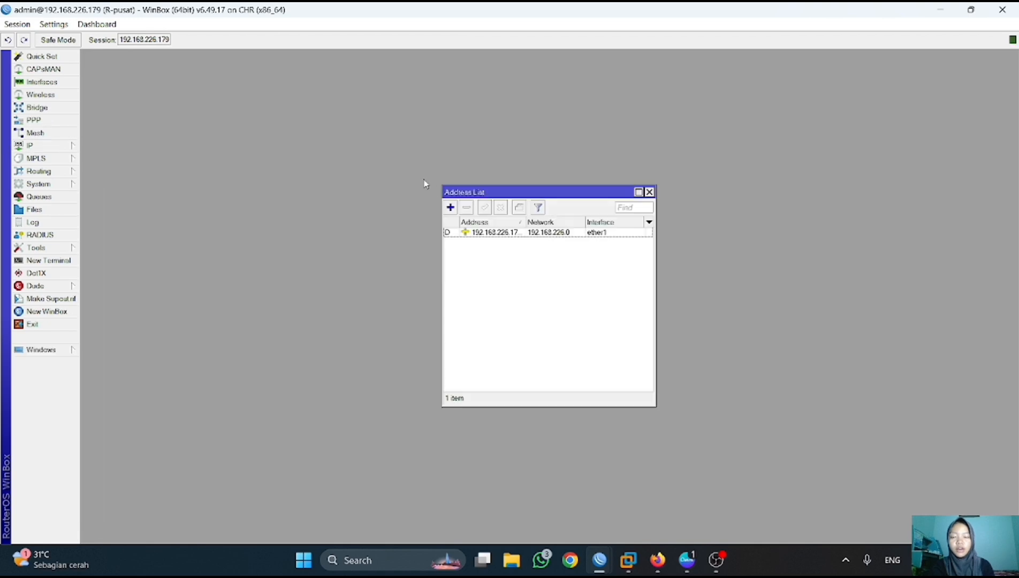
click(450, 207)
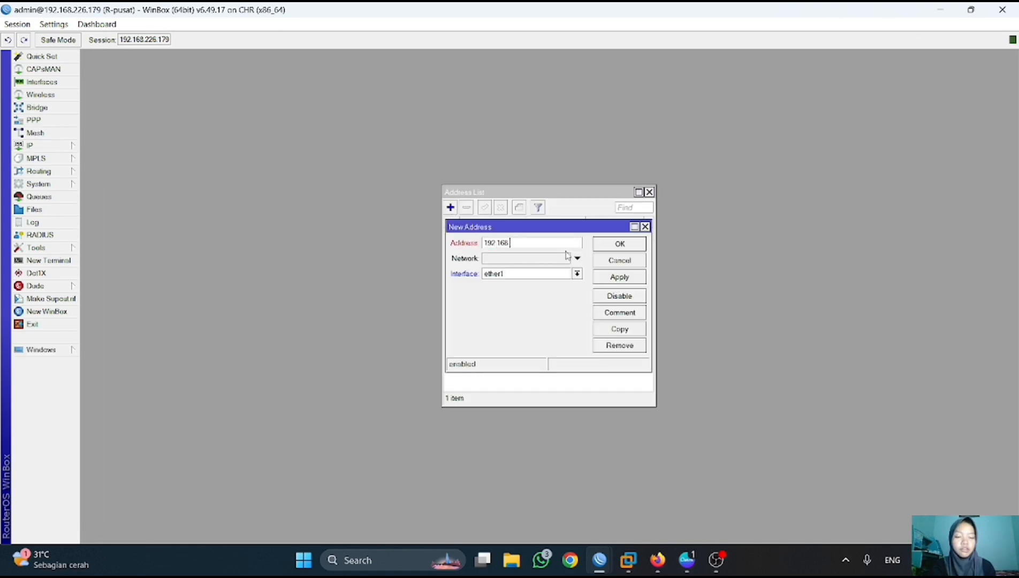
click(577, 274)
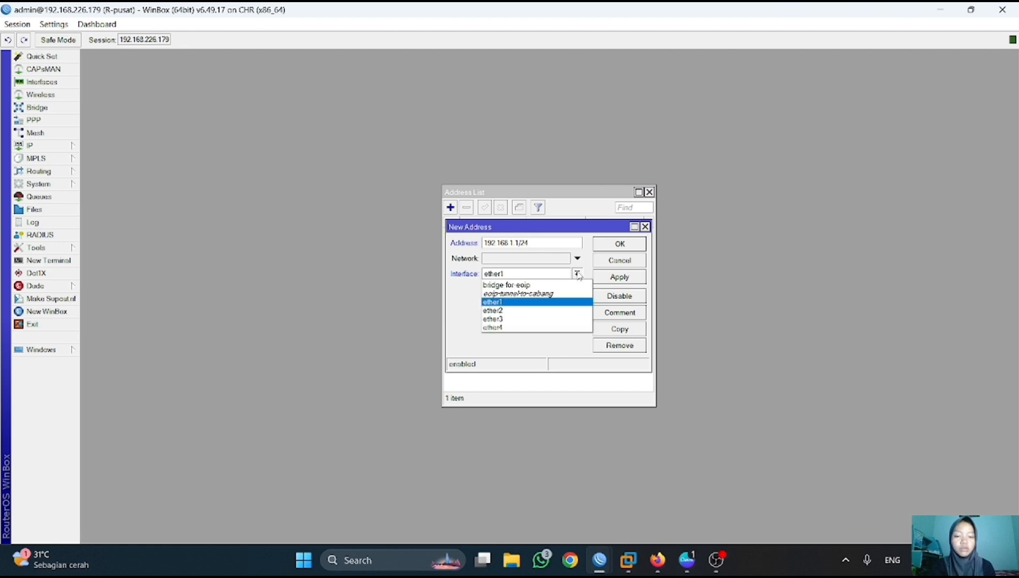
click(554, 309)
click(619, 278)
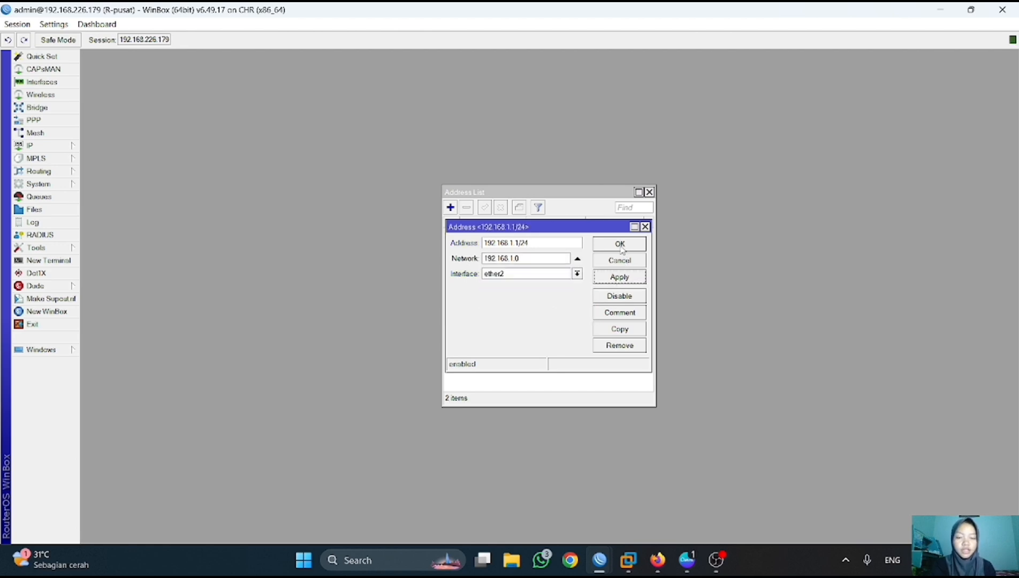
click(622, 246)
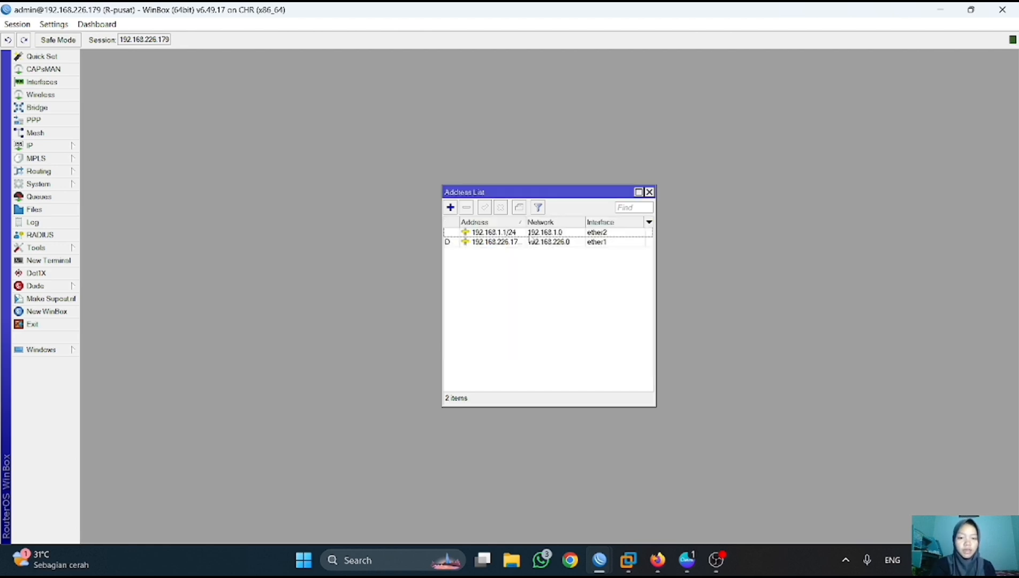
click(34, 146)
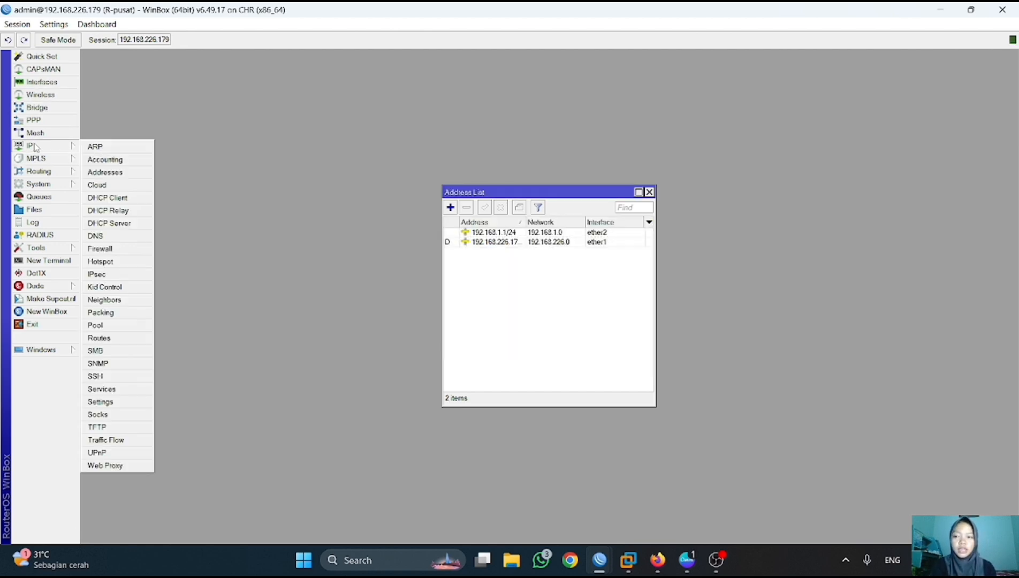
click(119, 223)
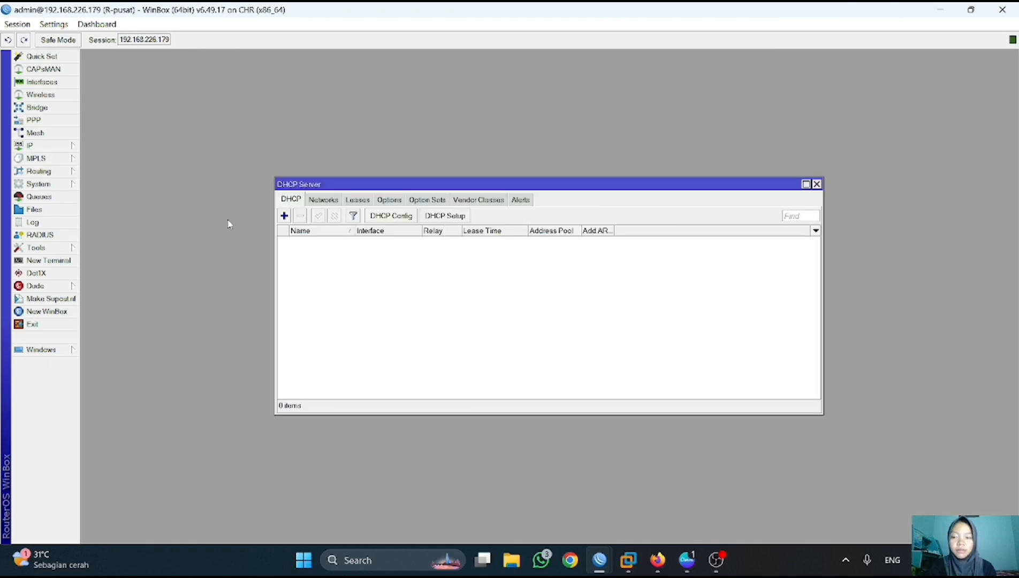
- Run DHCP Setup on ether2 with gateway 192.168.1.1, accepting defaults to create dhcp1 with pool dhcp_pool0
click(446, 216)
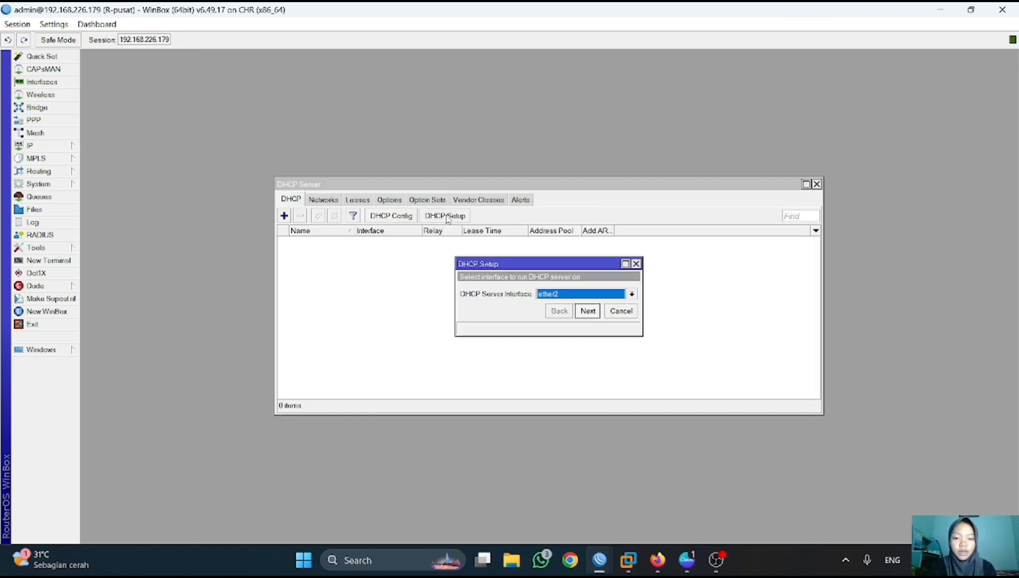
click(589, 312)
click(588, 311)
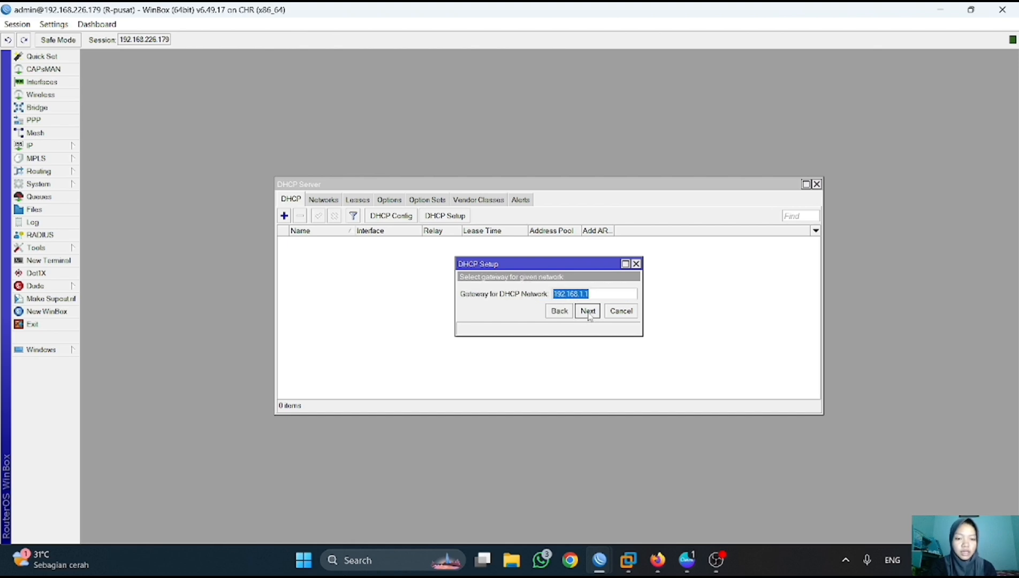
click(588, 311)
click(588, 312)
click(588, 311)
click(588, 312)
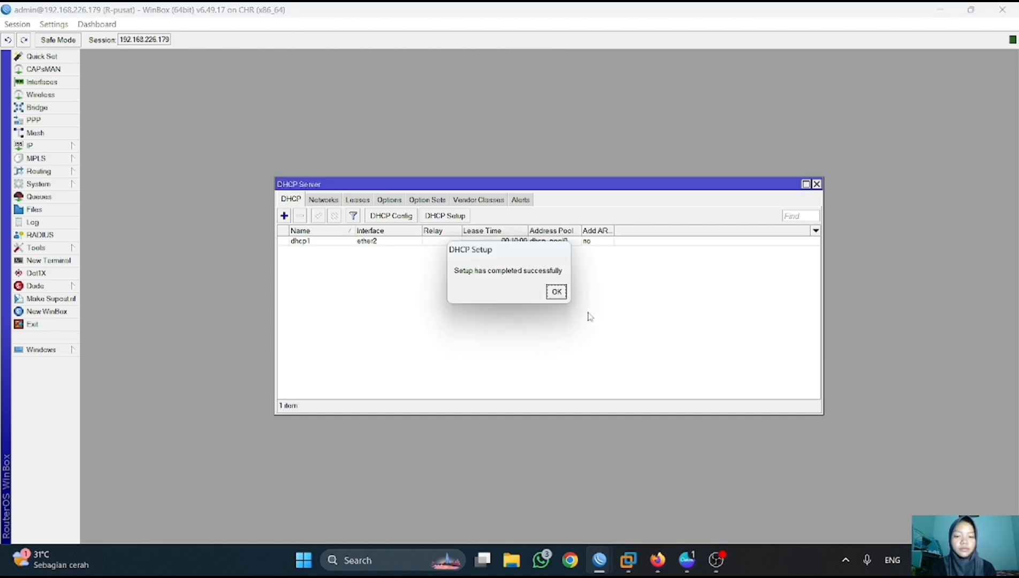
click(552, 292)
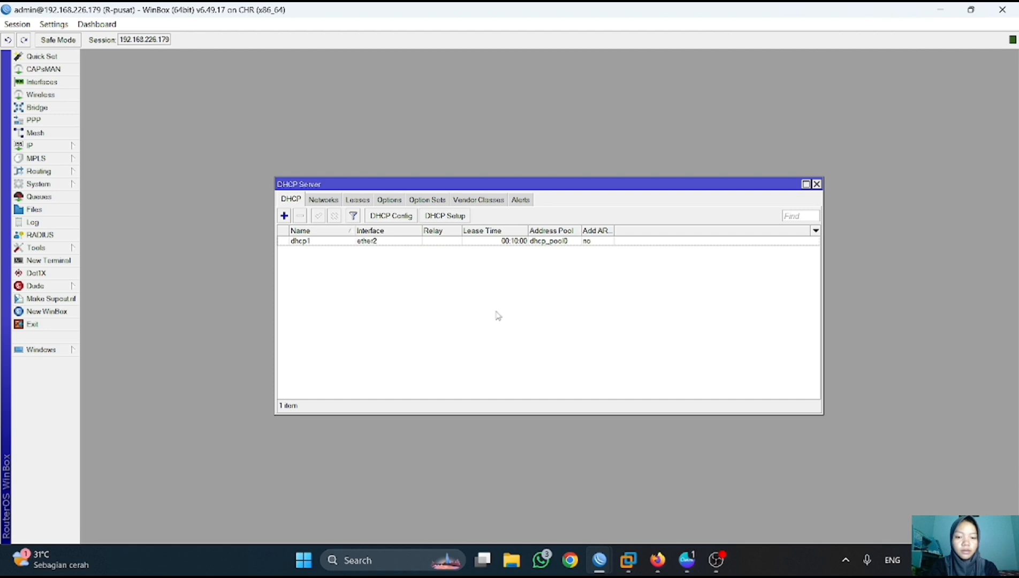
click(657, 560)
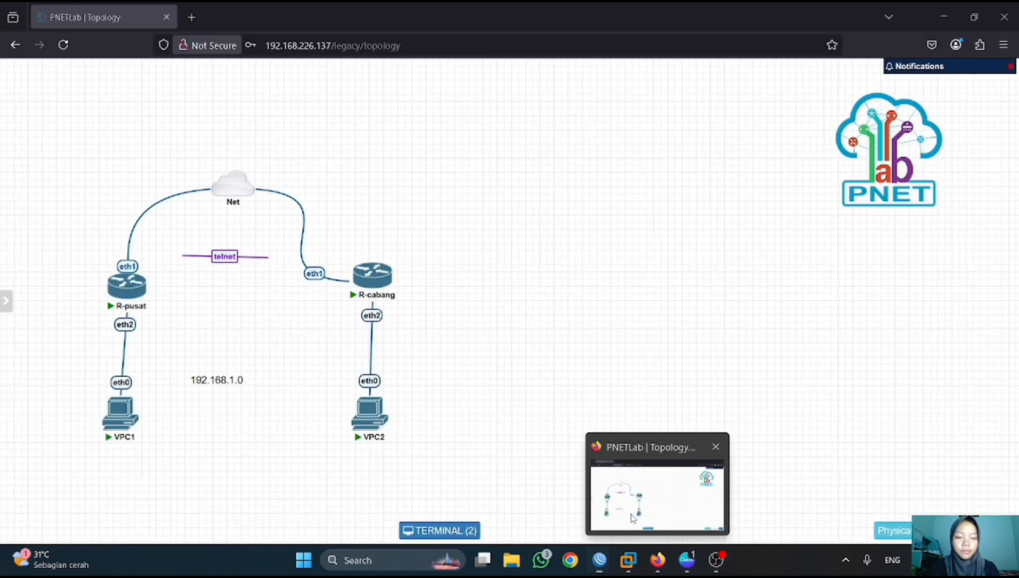
- Run 'ip dhcp' on VPC1 so it gets 192.168.1.254/24 with gateway 192.168.1.1
click(124, 417)
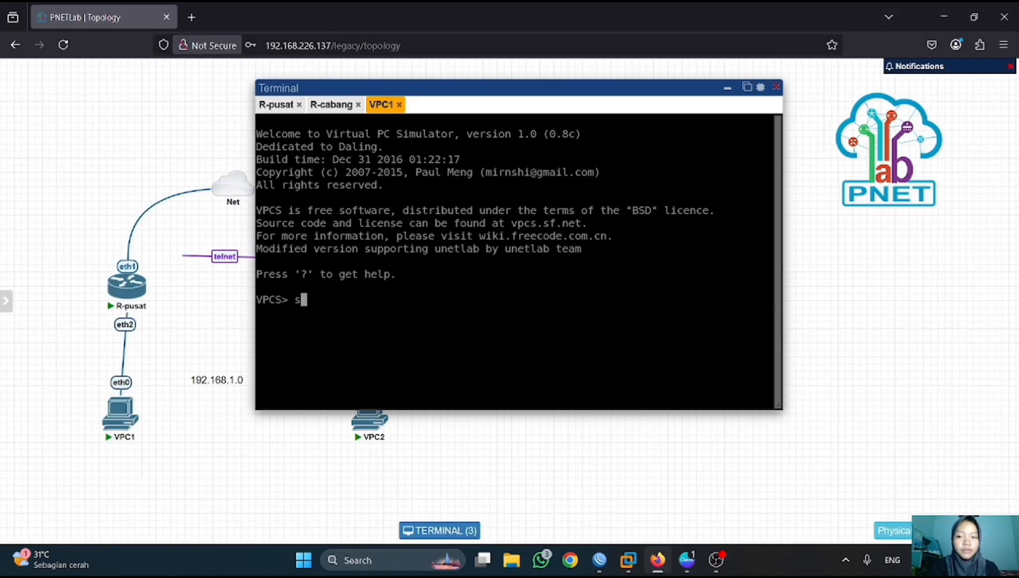
text(ip dhc)
text(p)
key(Return)
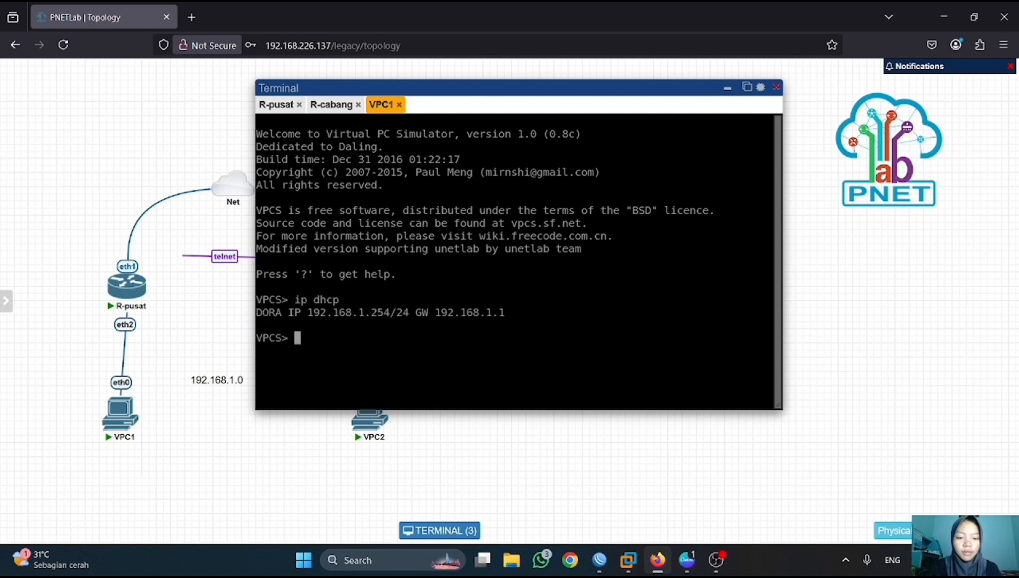
mouse_move(599, 559)
click(530, 478)
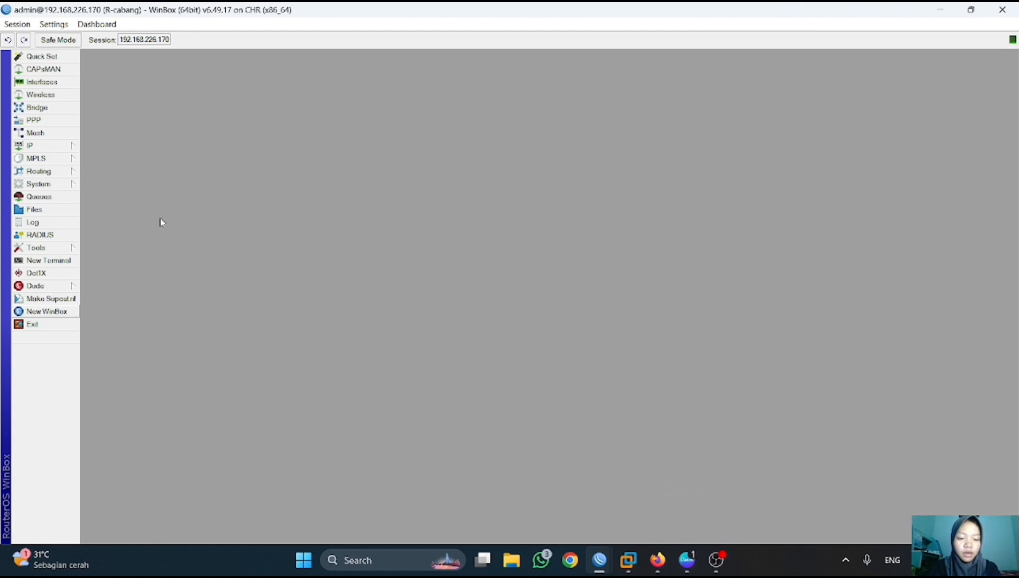
- Add the address 192.168.2.1/24 on R-cabang's ether2
click(46, 145)
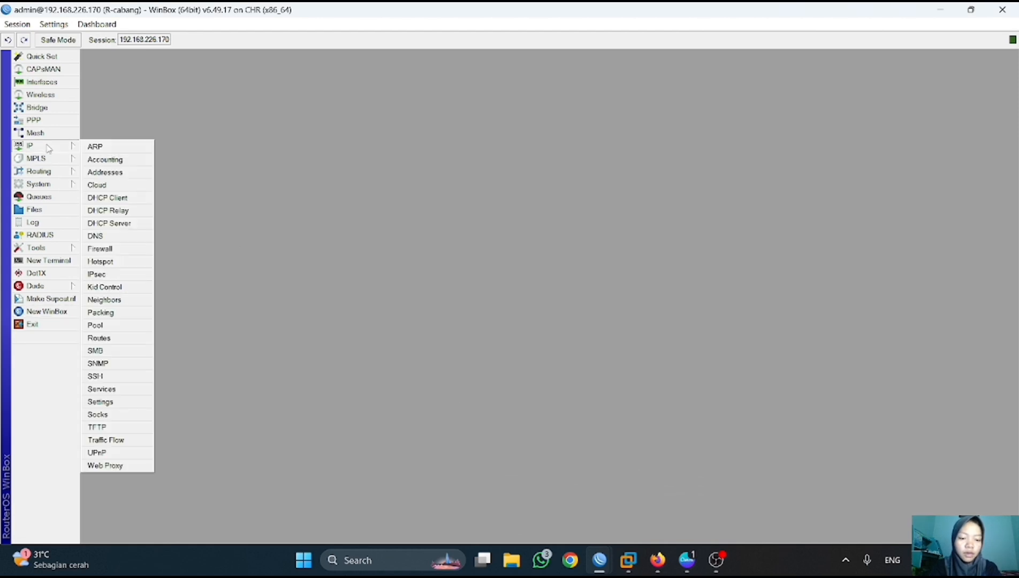
click(106, 172)
click(193, 85)
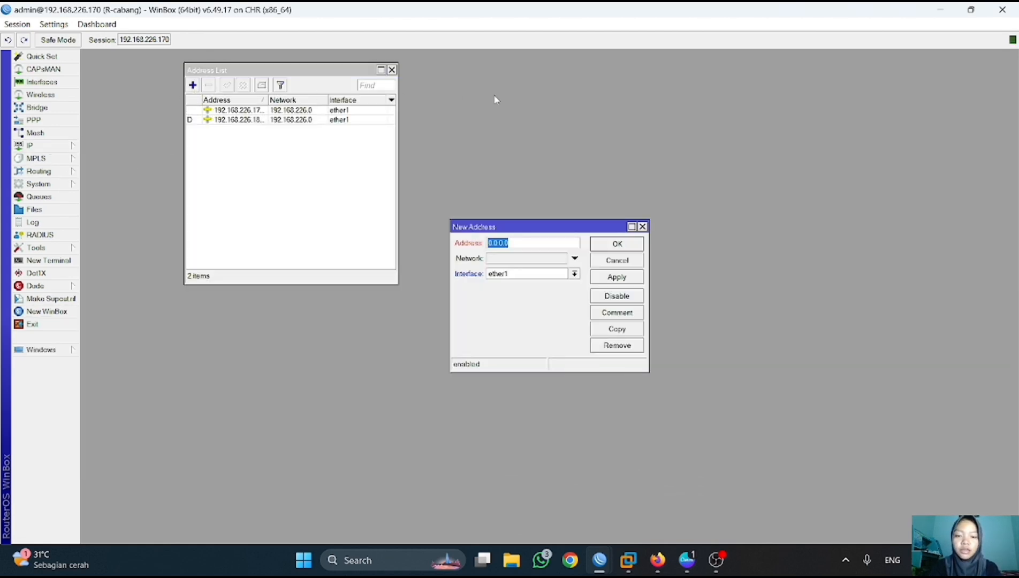
text(192.168.2.1/24)
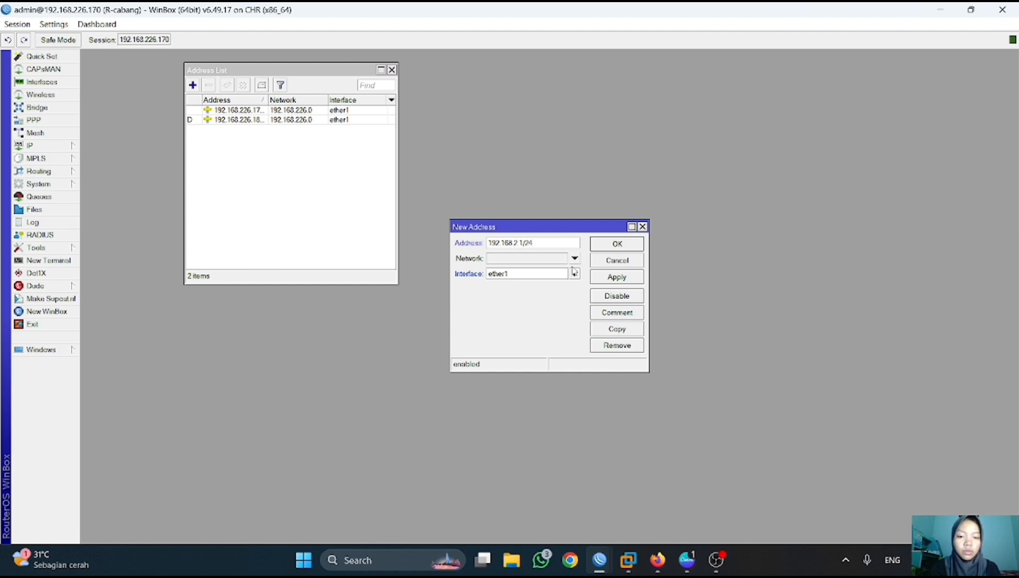
click(574, 273)
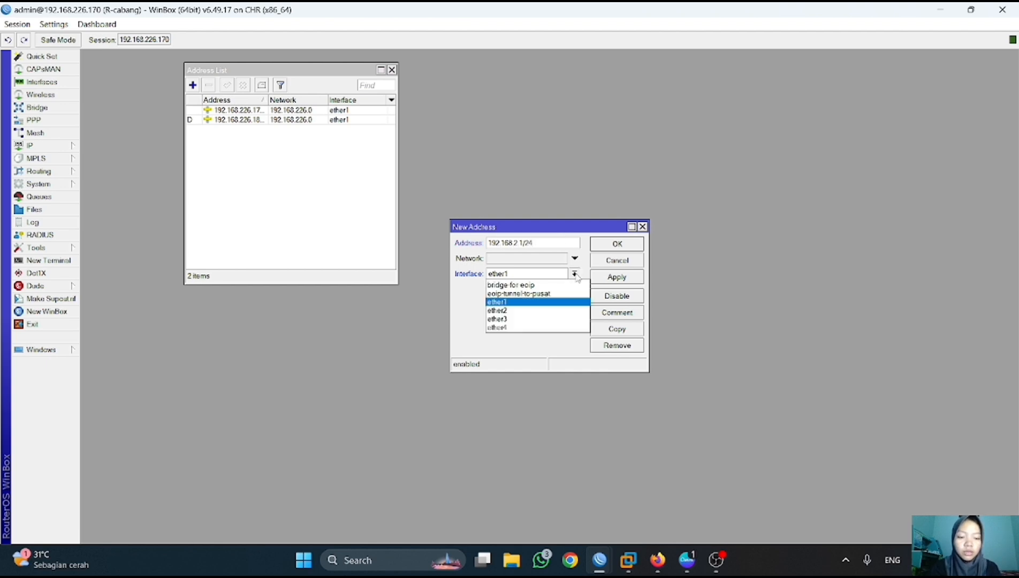
click(526, 313)
click(630, 248)
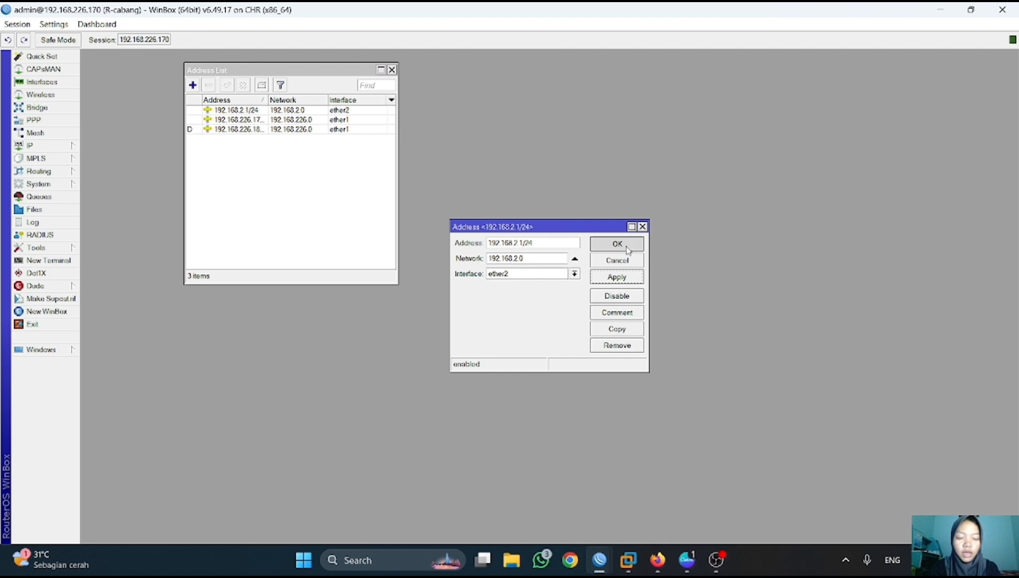
- Run DHCP Setup on ether2, accepting the defaults with 192.168.226.2 as the DNS server
click(33, 145)
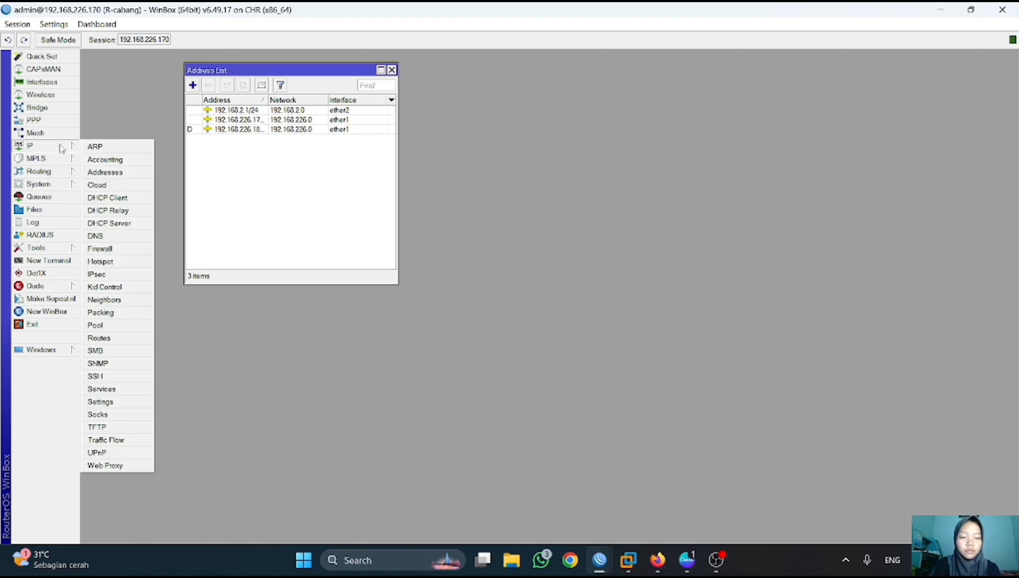
click(137, 227)
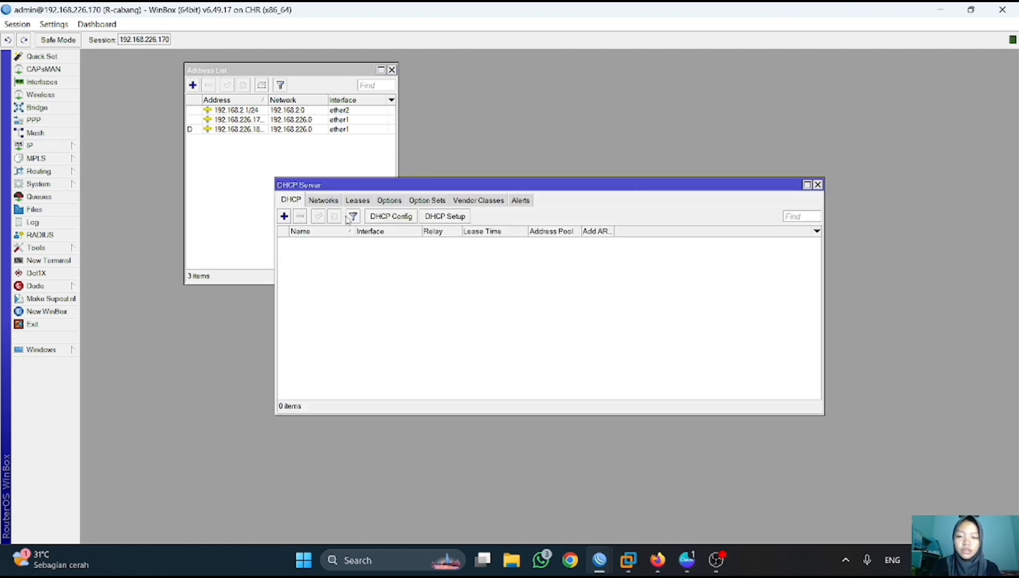
click(444, 215)
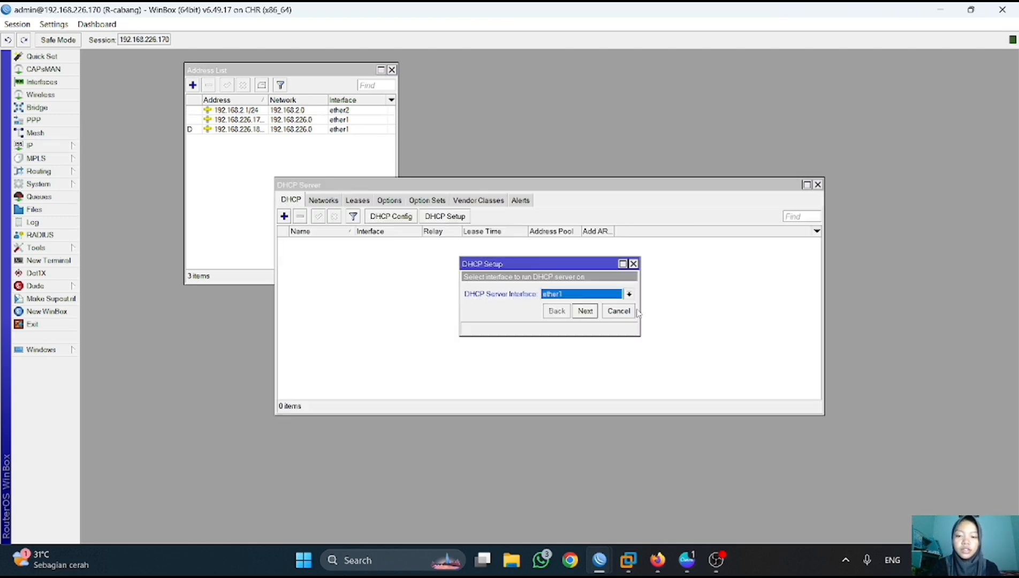
click(586, 311)
click(585, 312)
click(585, 312)
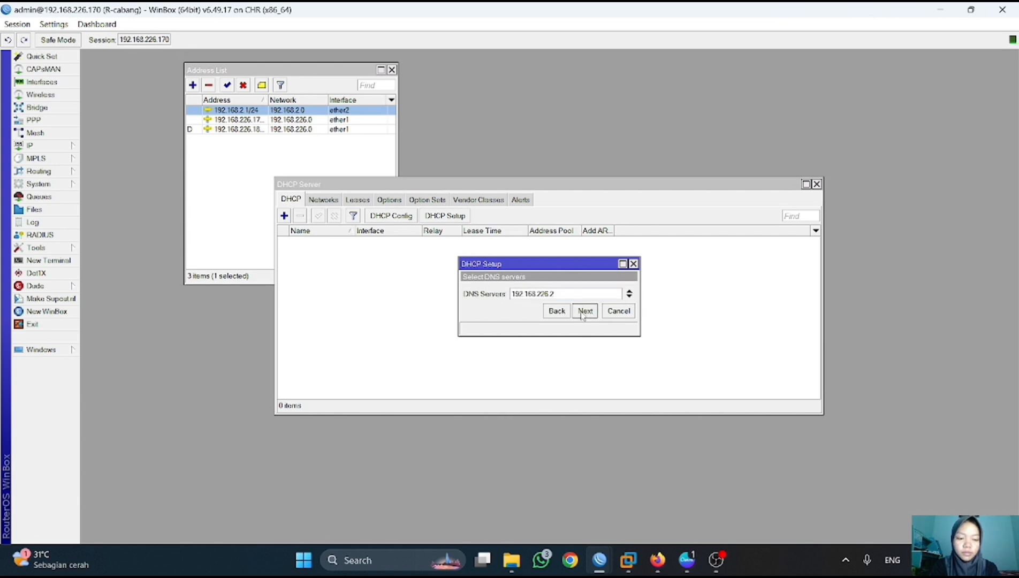
click(584, 312)
click(584, 312)
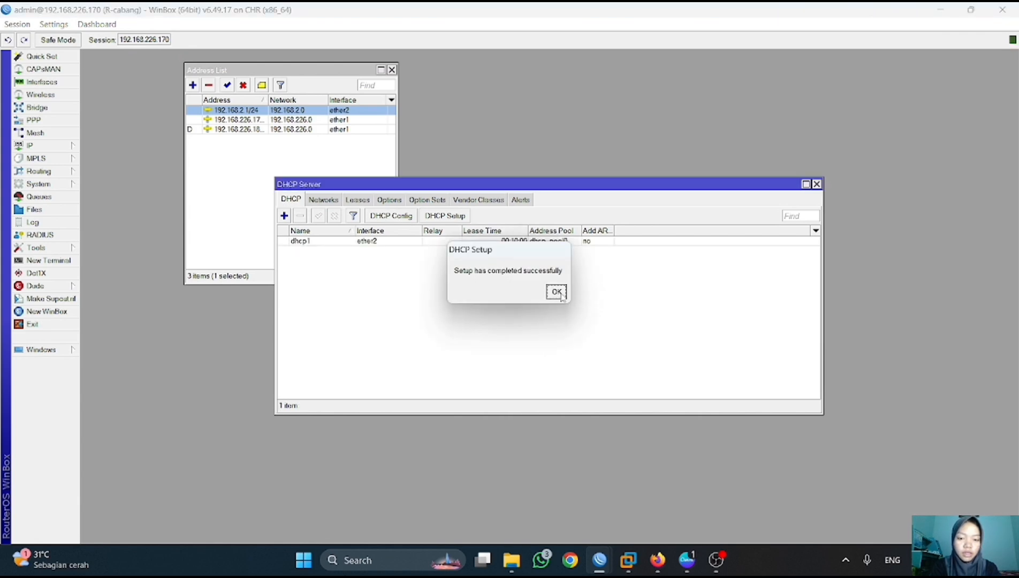
click(559, 294)
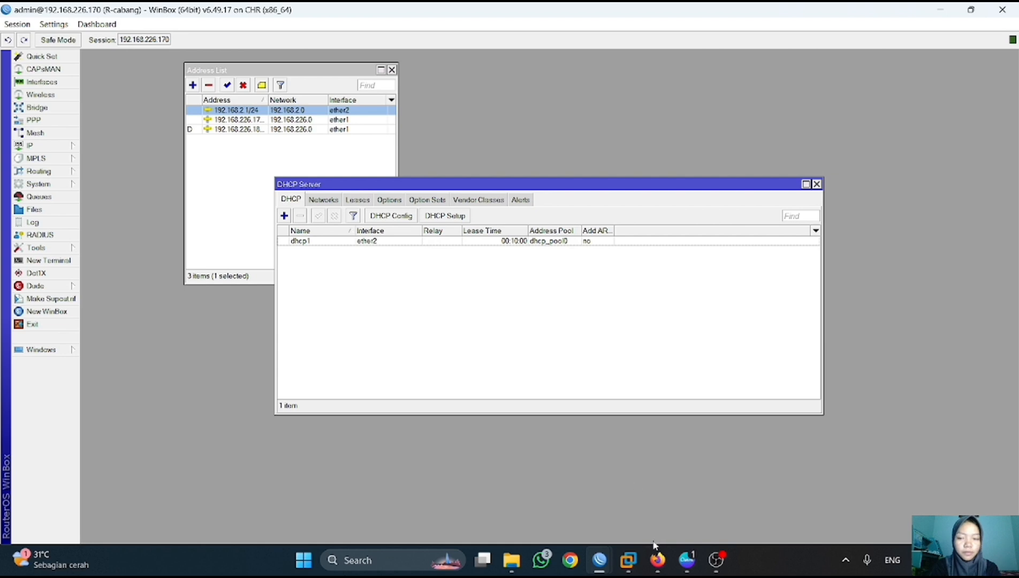
click(658, 559)
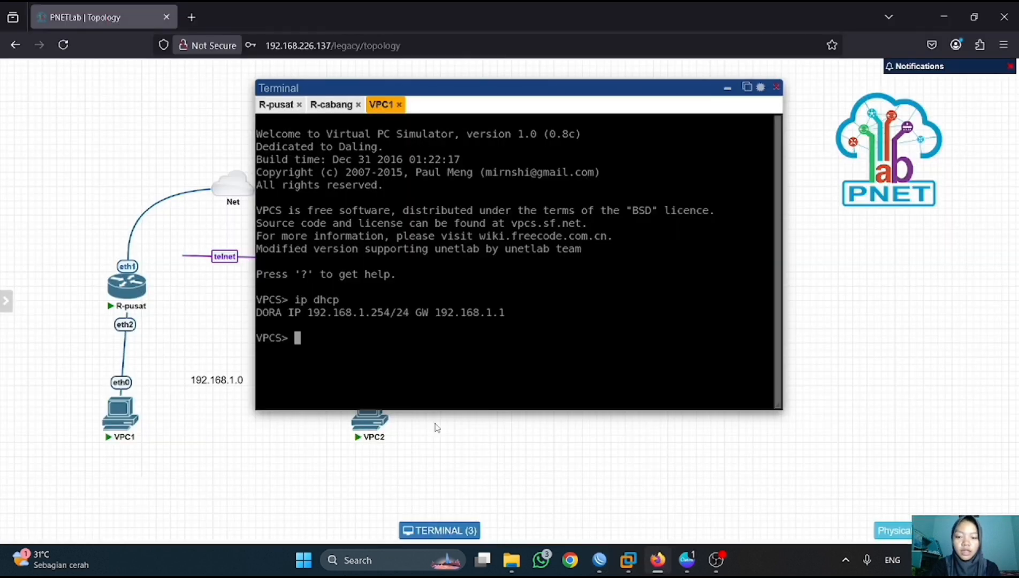
- Run 'ip dhcp' in VPC2's console so it obtains 192.168.2.254/24 with gateway 192.168.2.1
click(370, 422)
text(ip dhcp)
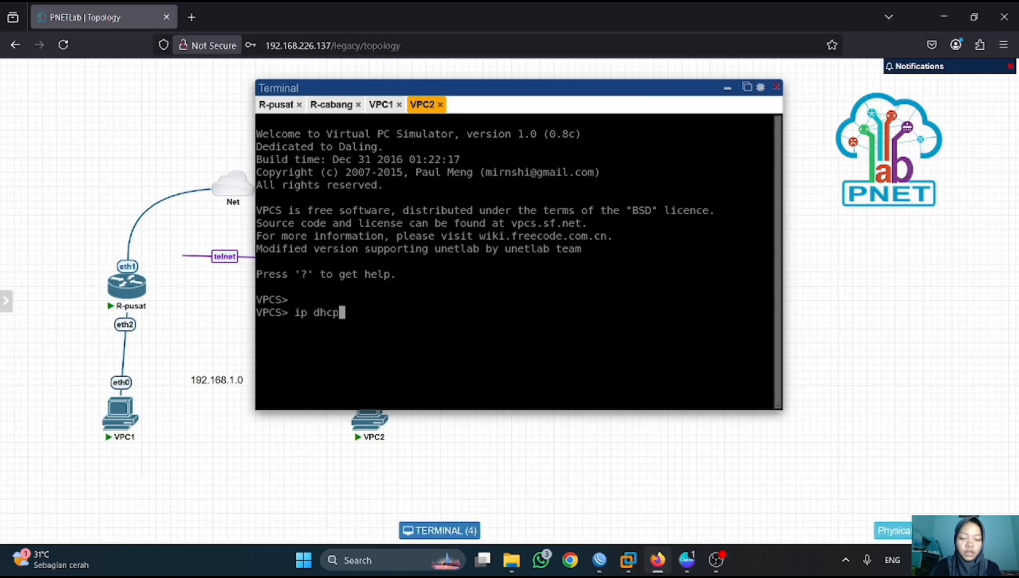
key(Return)
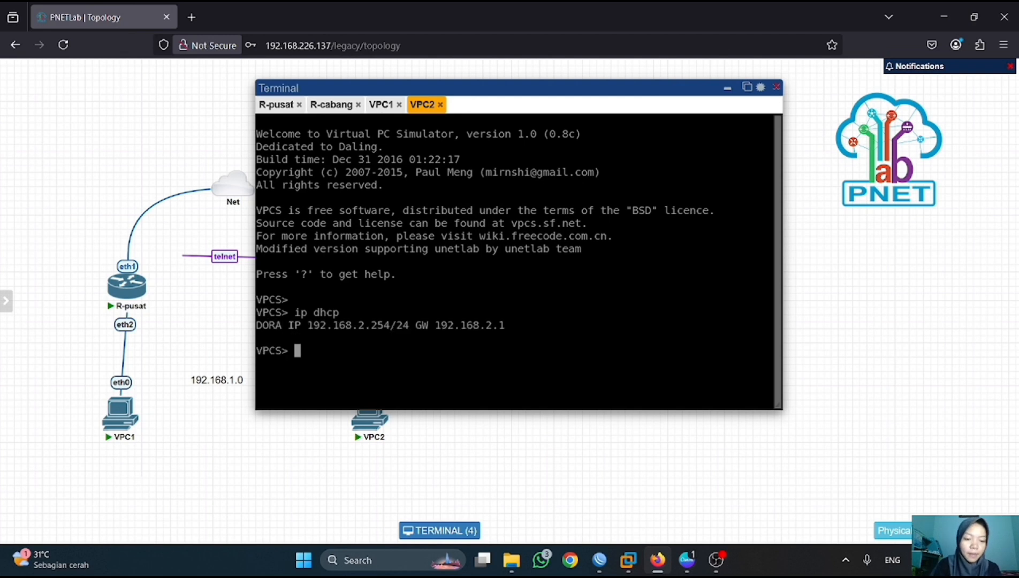
- Bring the R-pusat session forward and close its DHCP Server and Address List windows
mouse_move(601, 560)
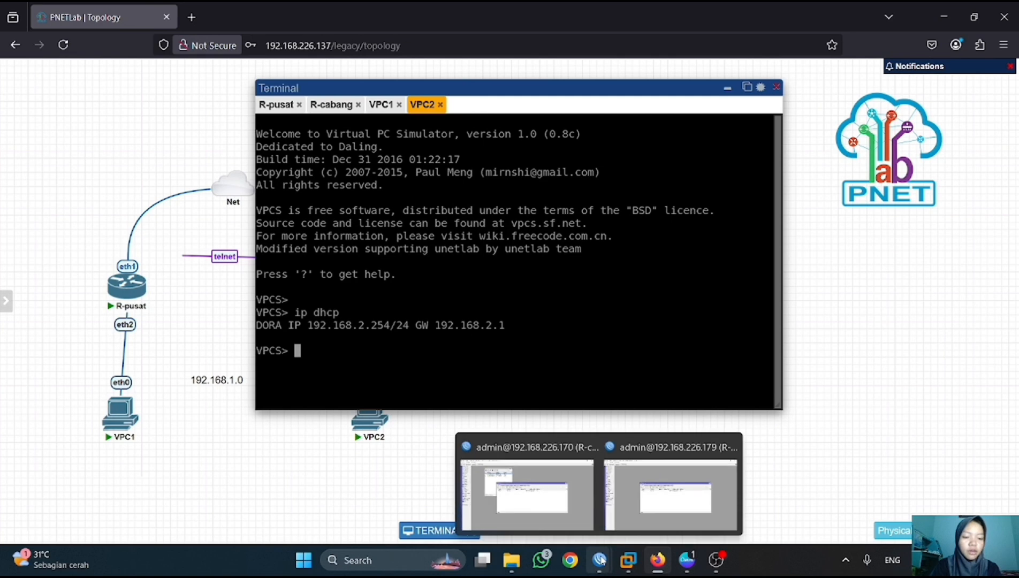
click(672, 527)
click(816, 184)
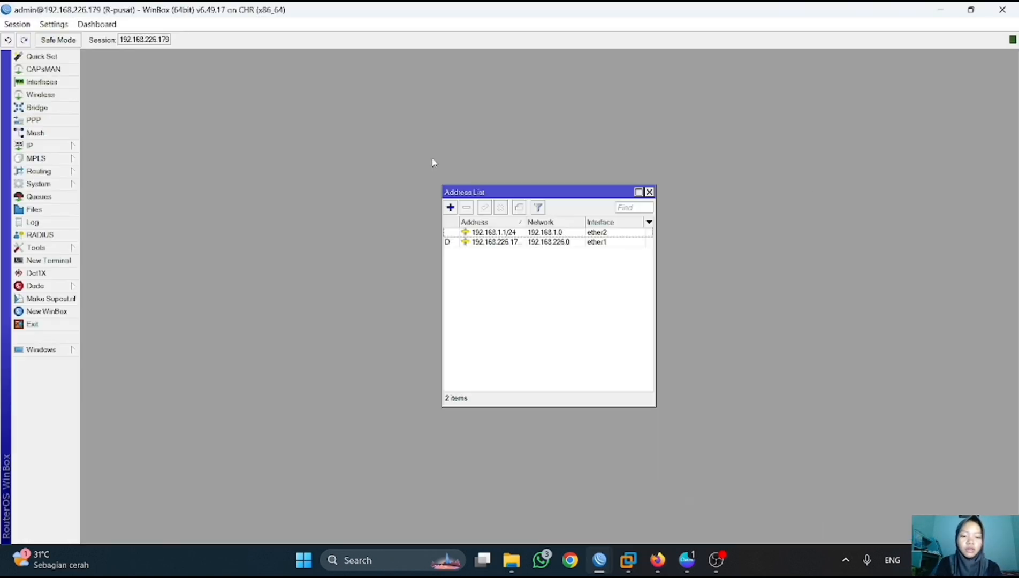
click(653, 192)
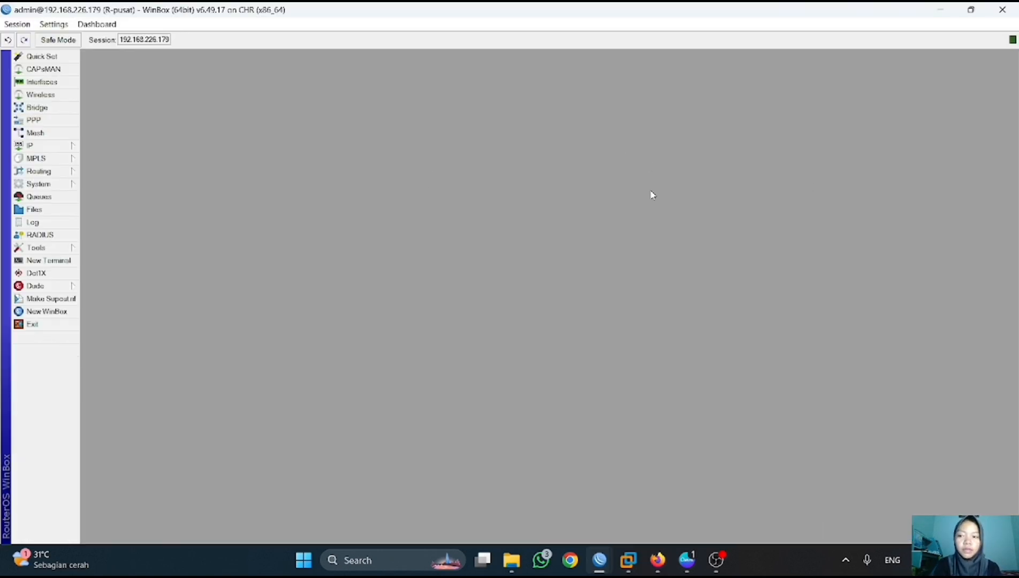
- Enable R-pusat's PPTP server, keeping MTU/MRU 1450 and mschap1/mschap2 authentication
click(64, 120)
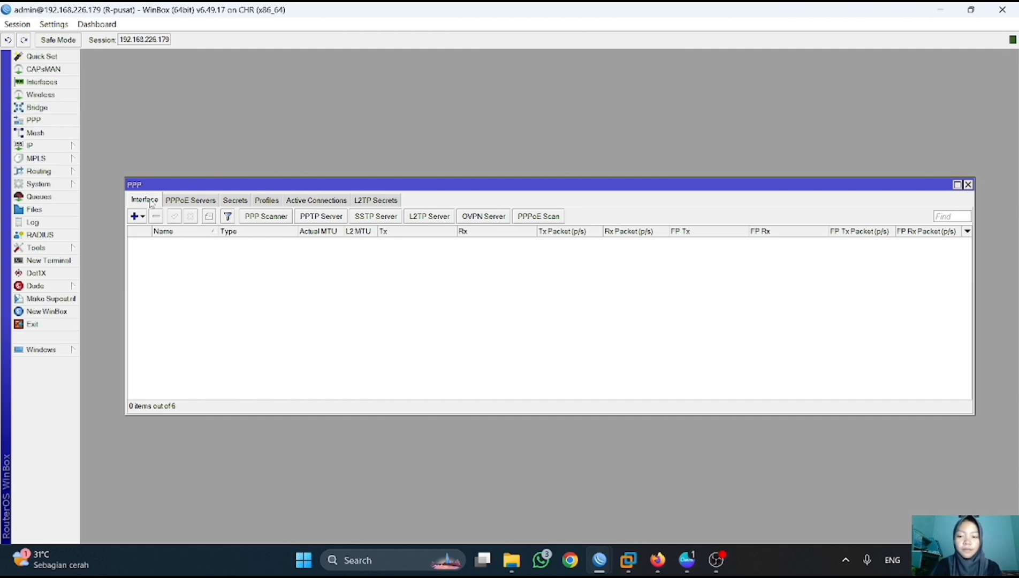
click(322, 216)
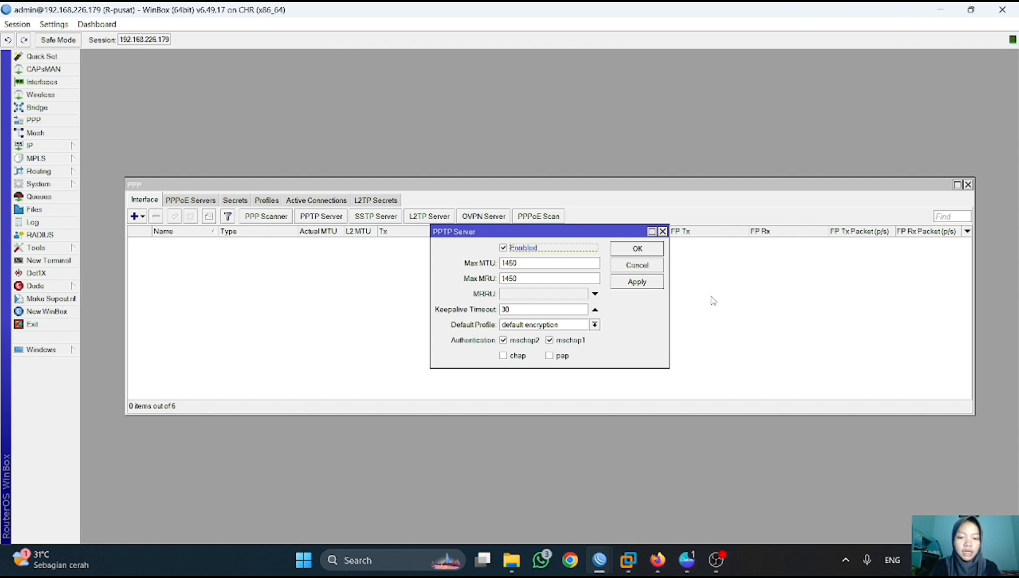
click(636, 284)
click(645, 250)
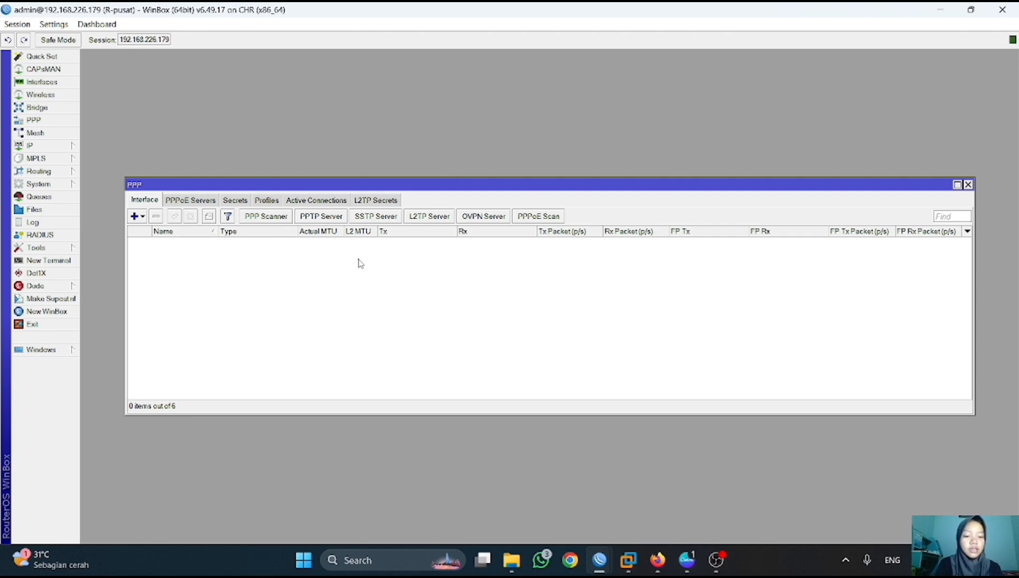
- Add a new PPP secret with the tunnel username and password, limited to the pptp service
click(238, 200)
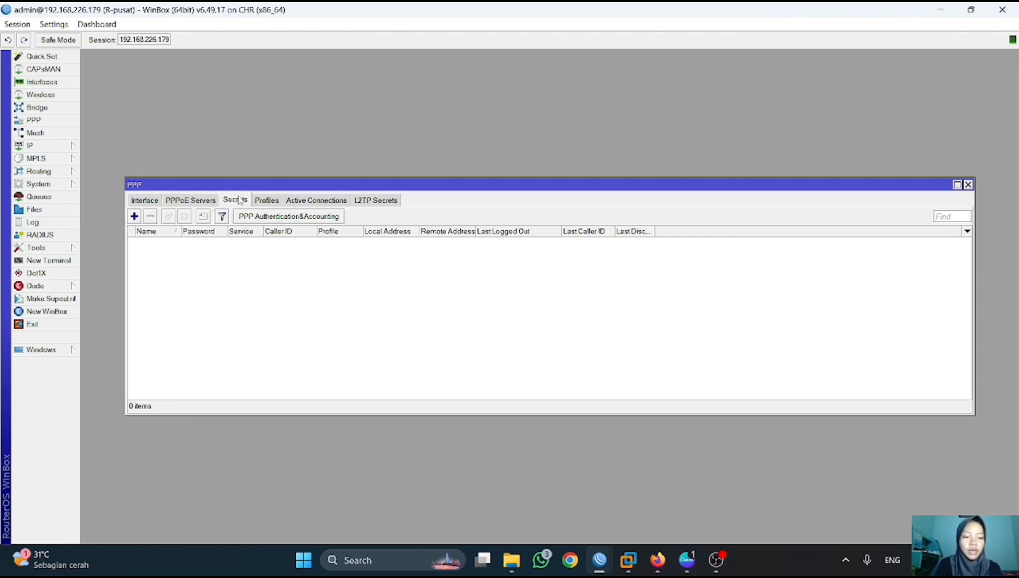
click(135, 217)
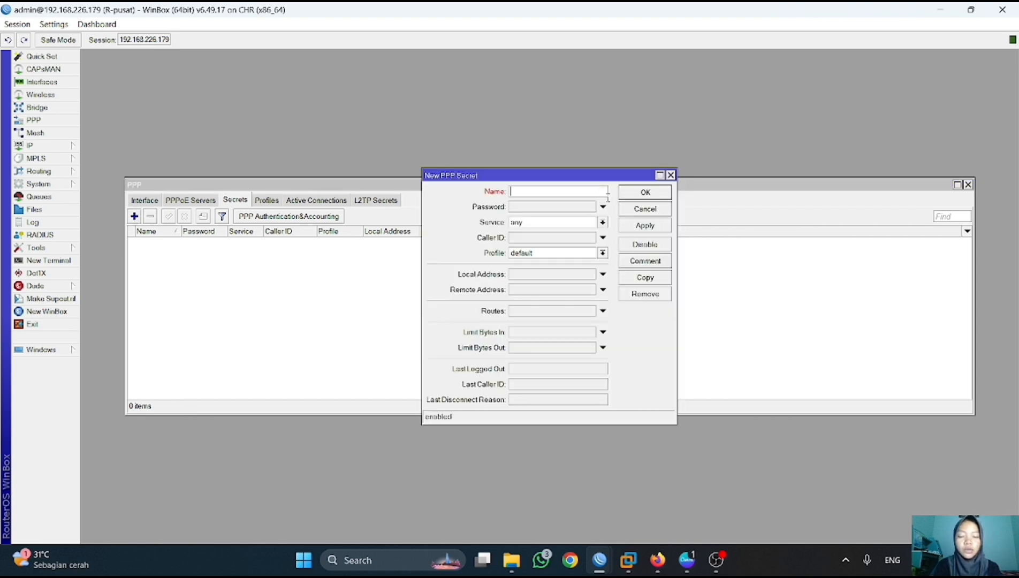
text(PPTP)
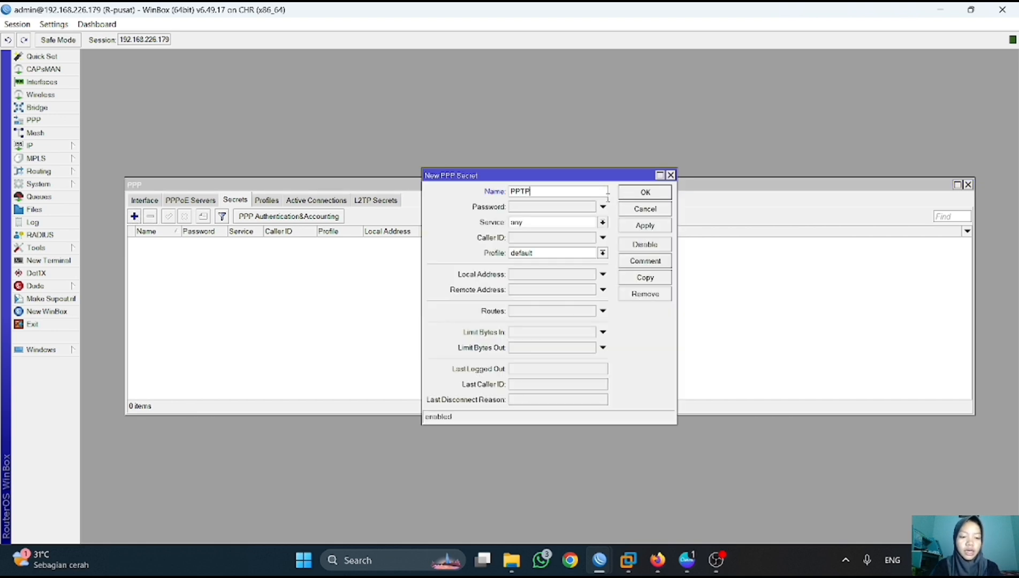
text(-hana)
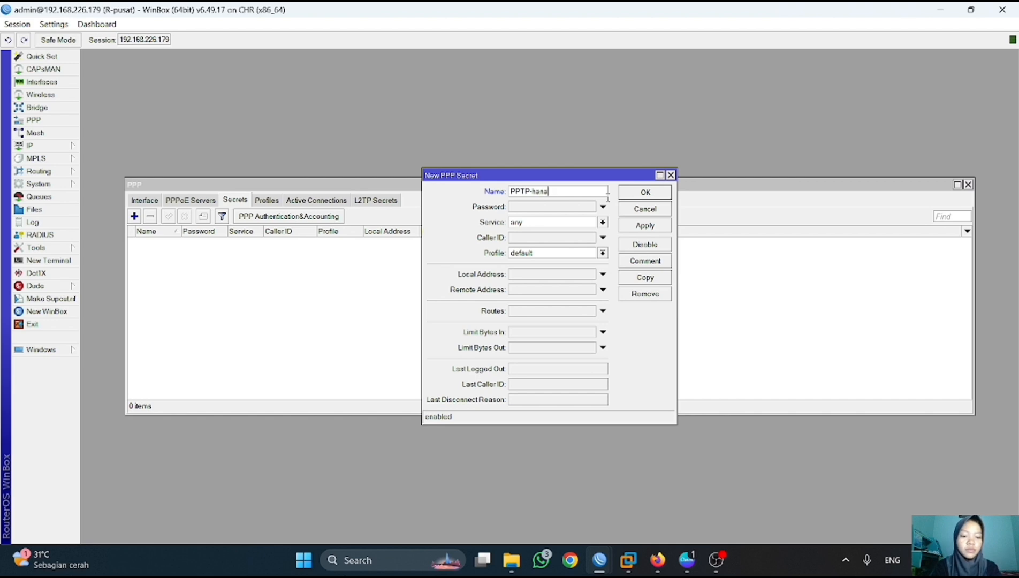
click(577, 206)
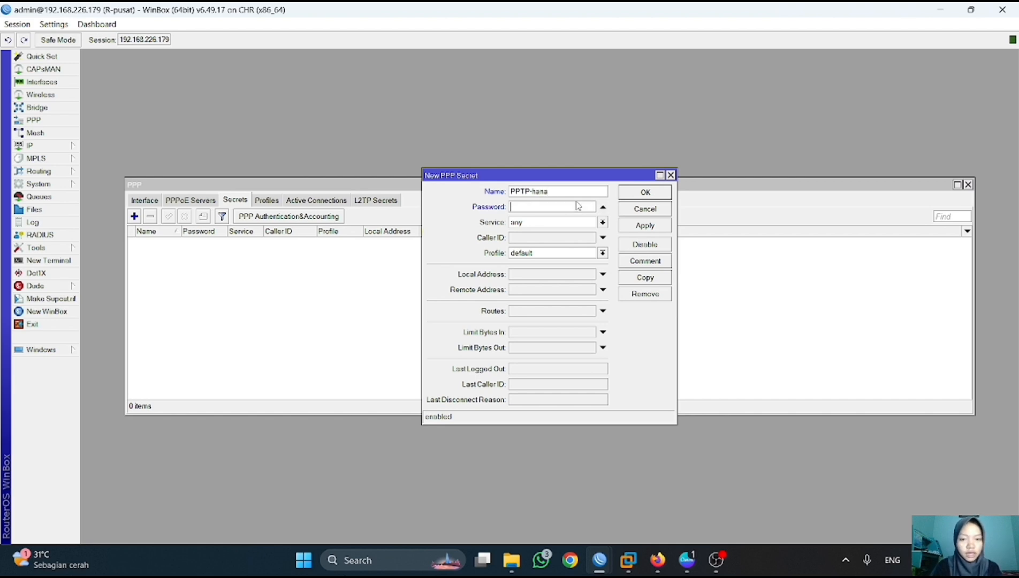
text(123)
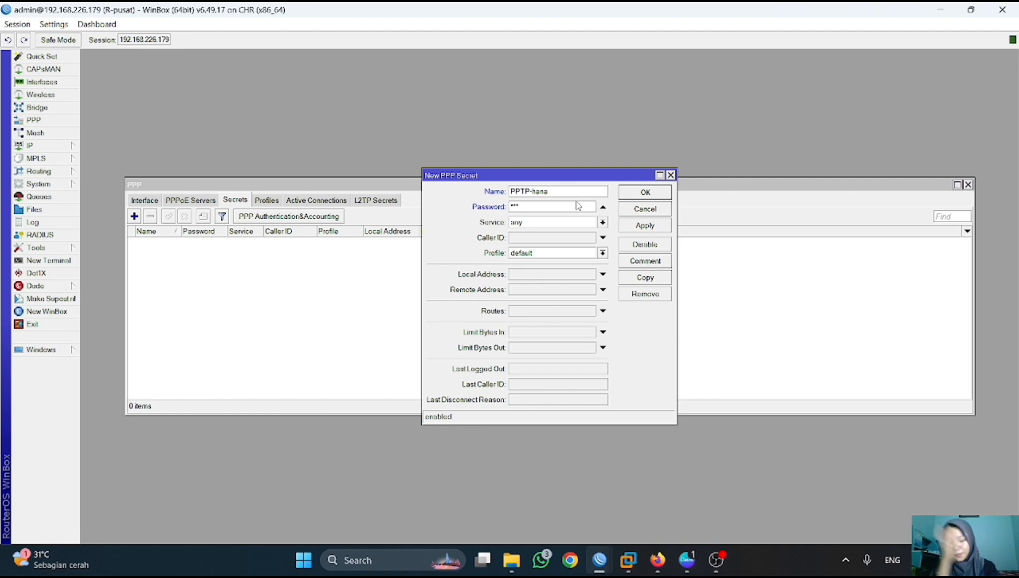
click(603, 222)
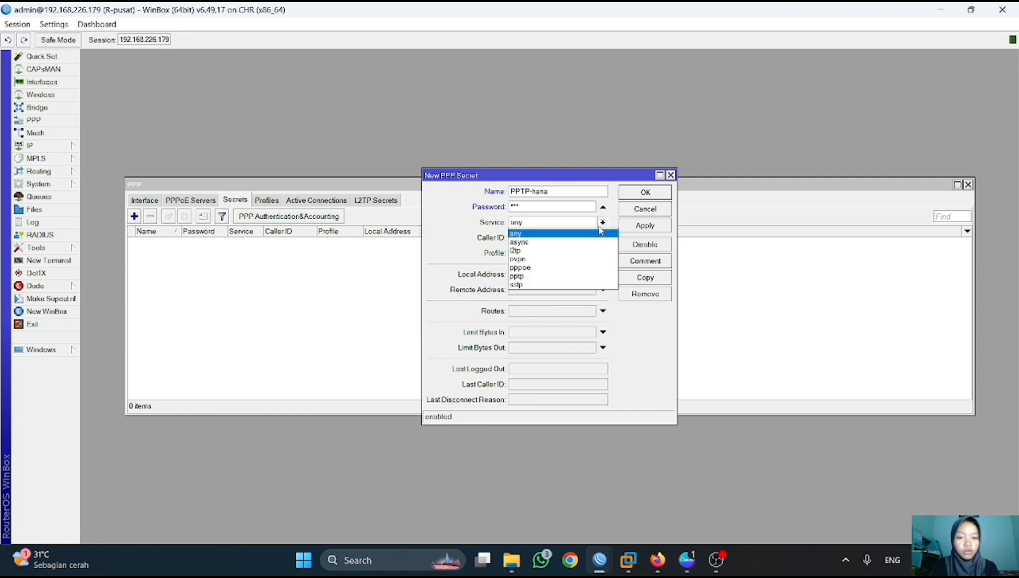
click(552, 275)
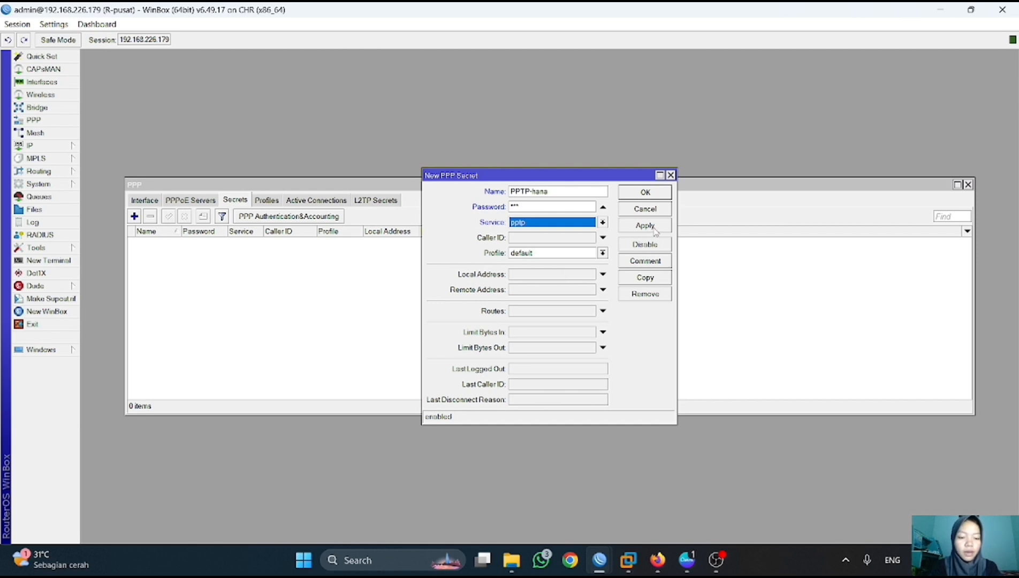
- Give the secret local address 10.10.10.1 and remote address 10.10.10.2, then save it
click(575, 274)
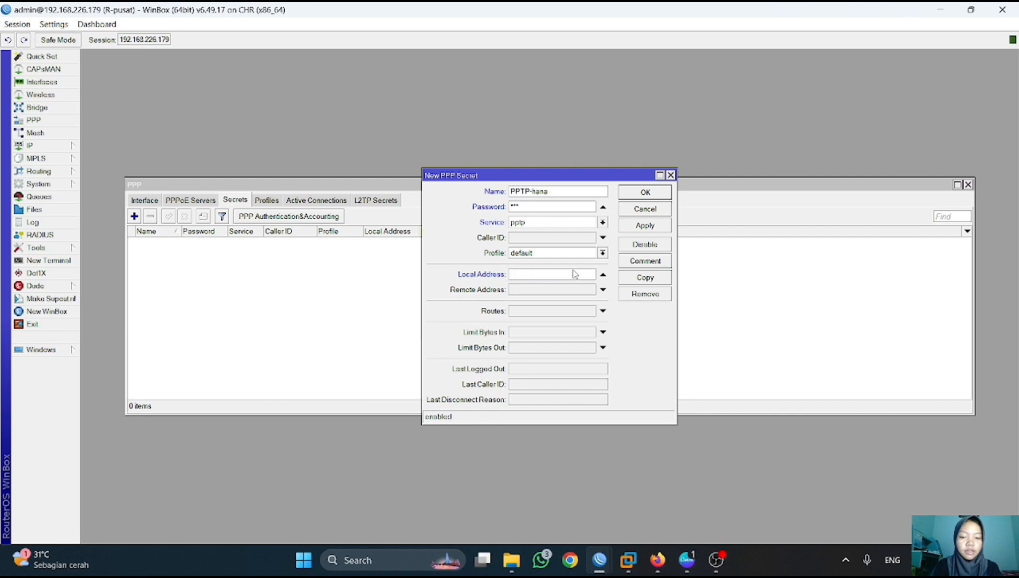
text(10.10.10.1)
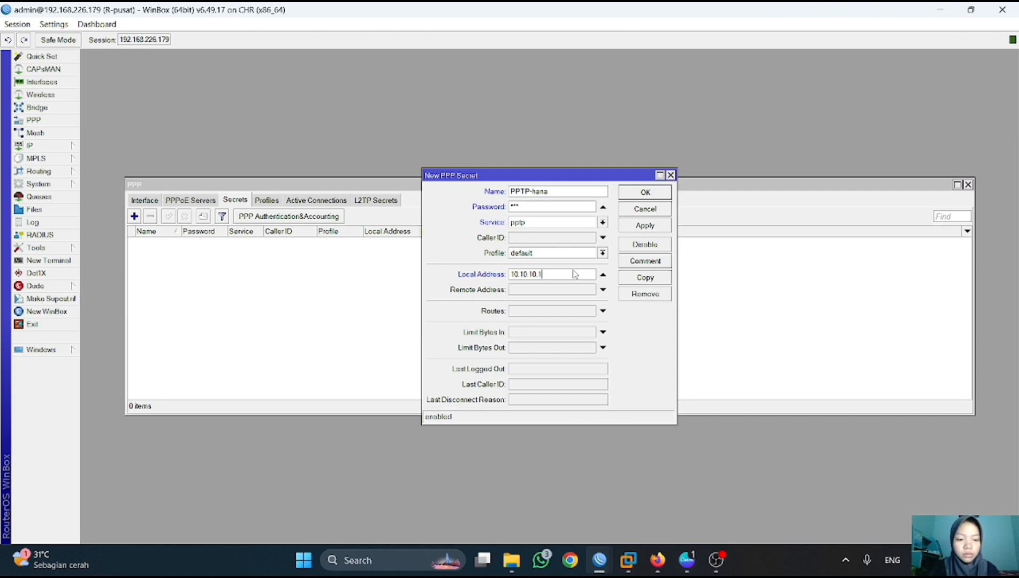
click(573, 293)
text(10.10)
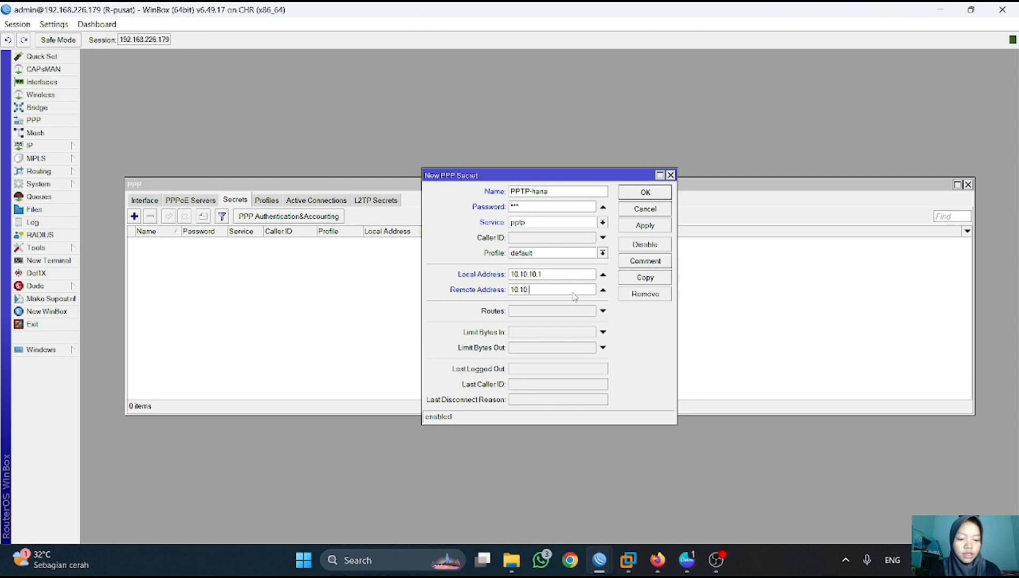
text(.10.2)
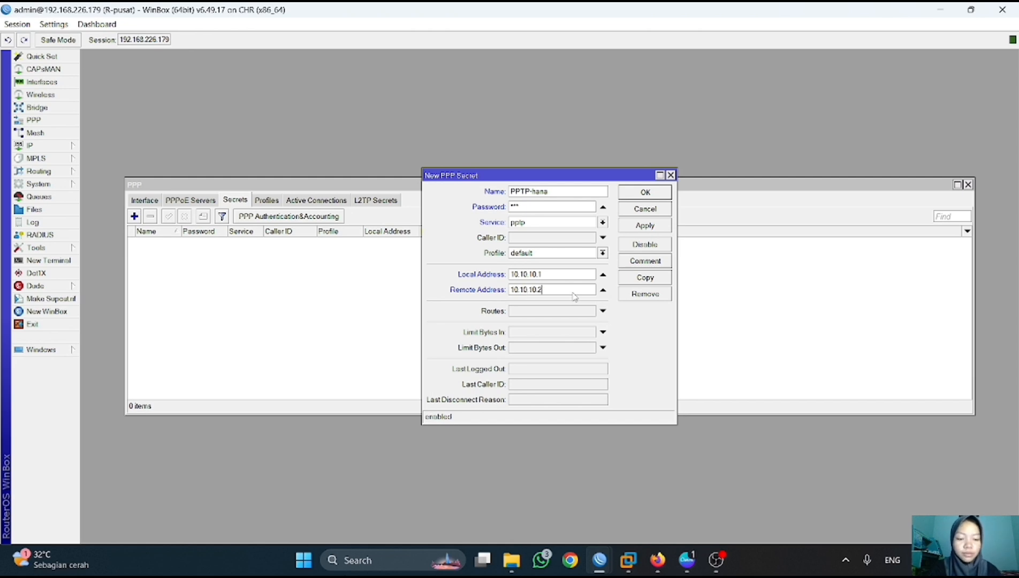
click(664, 227)
click(654, 193)
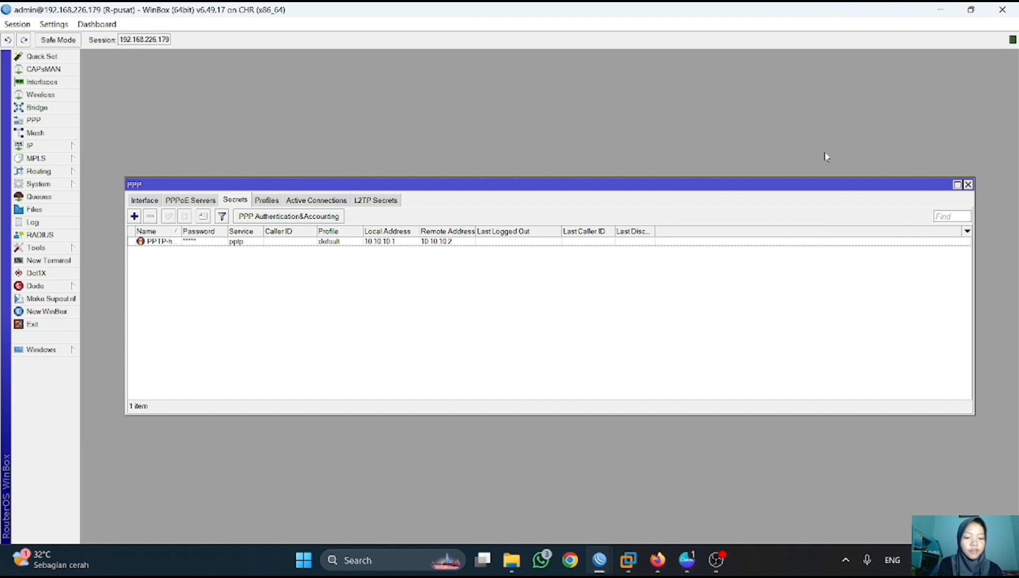
- Close R-pusat's PPP window, switch to R-cabang, and close its DHCP Server and Address List windows
click(967, 184)
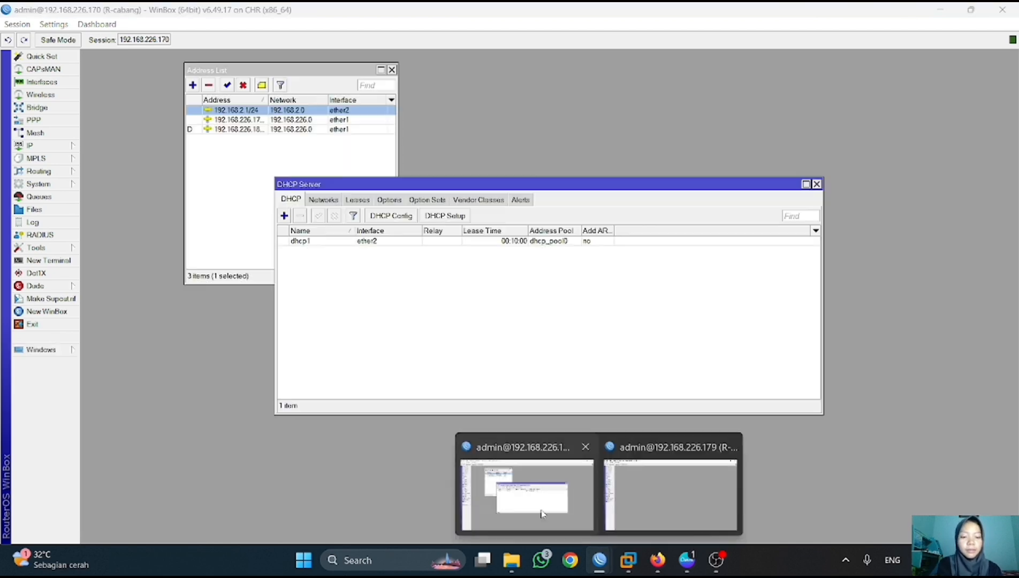
click(669, 482)
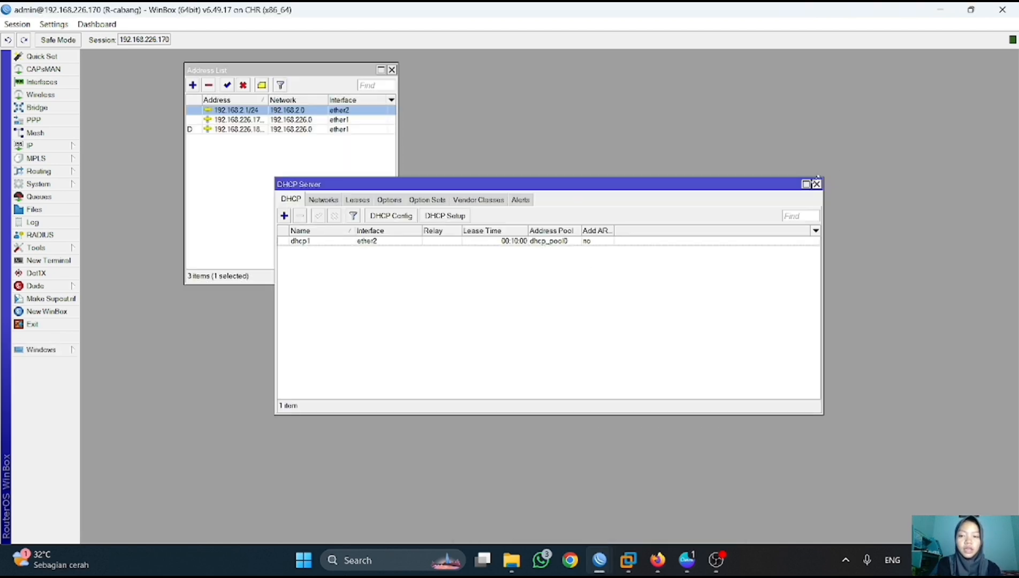
click(818, 184)
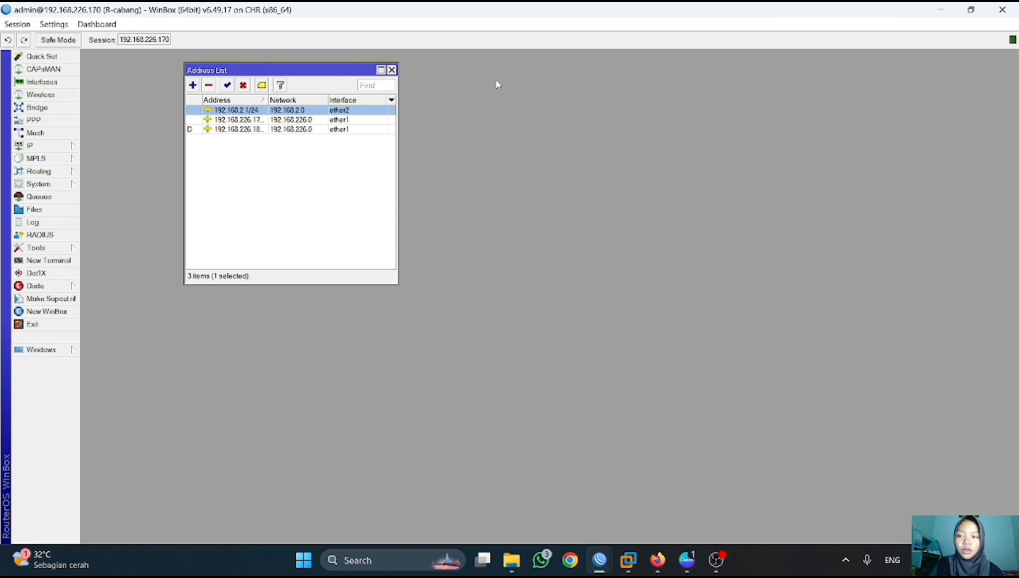
click(391, 70)
- Check R-cabang's PPTP server settings, leave it disabled, and list the PPP interface types to add
click(34, 120)
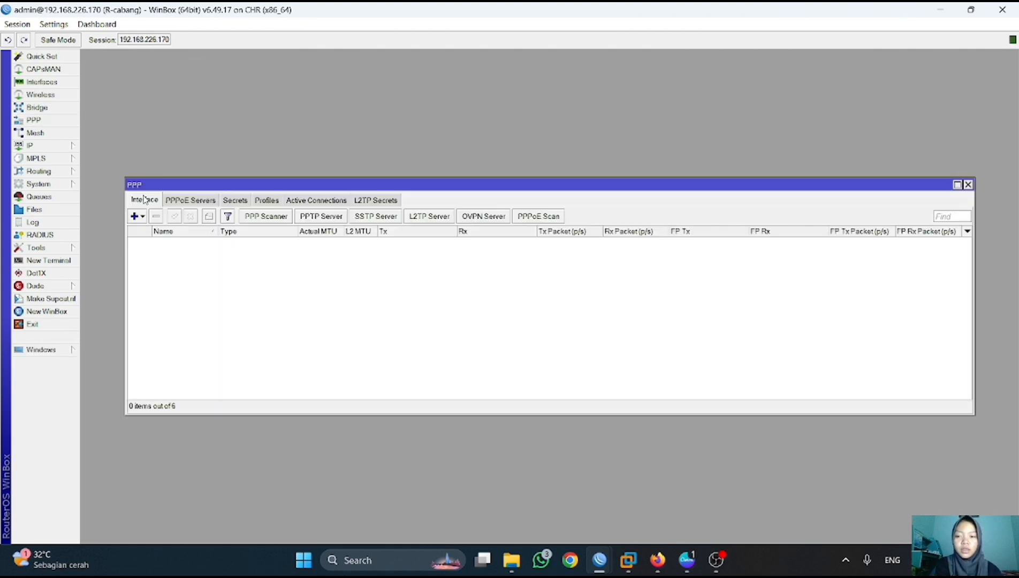
click(322, 217)
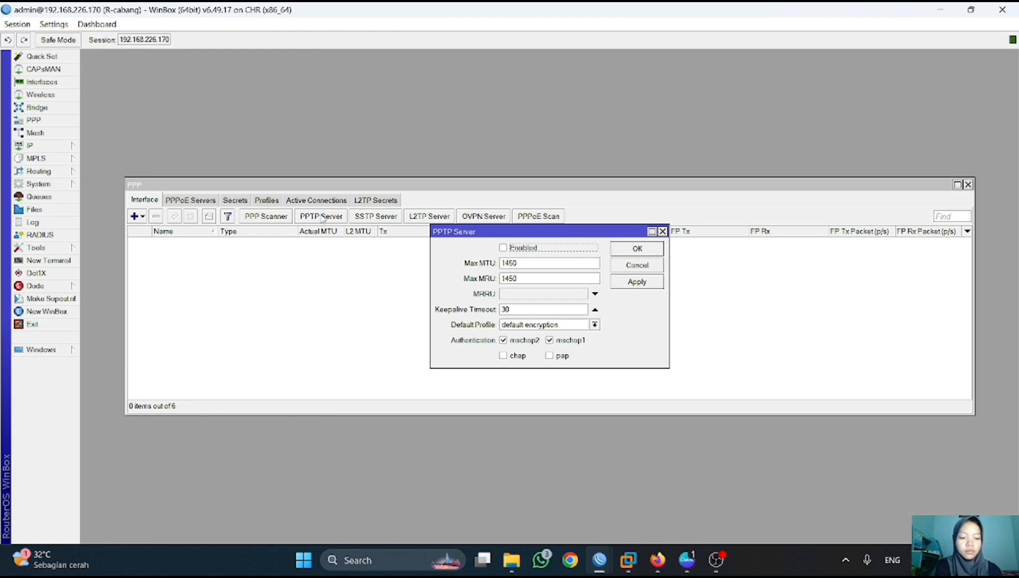
click(663, 231)
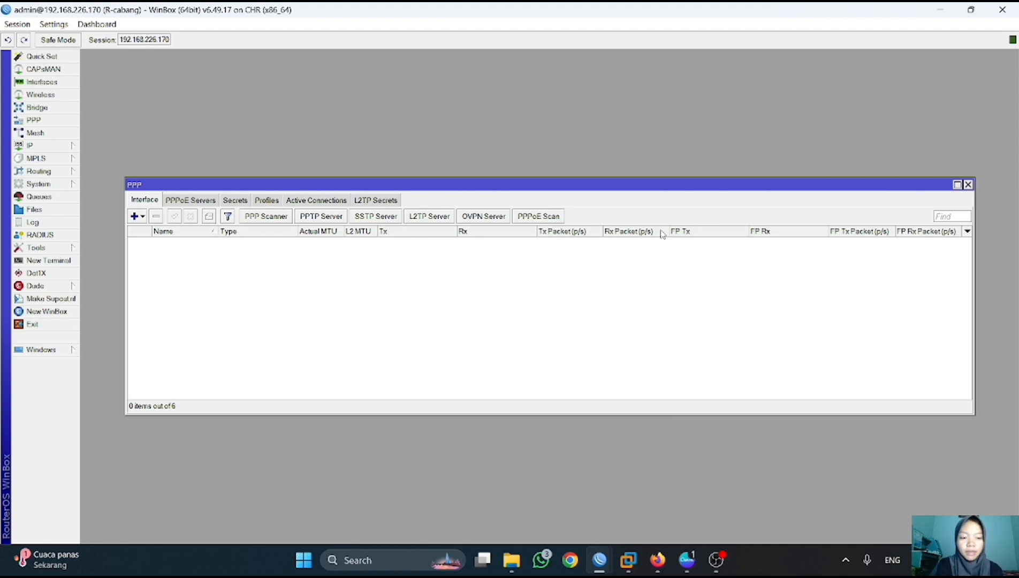
click(142, 217)
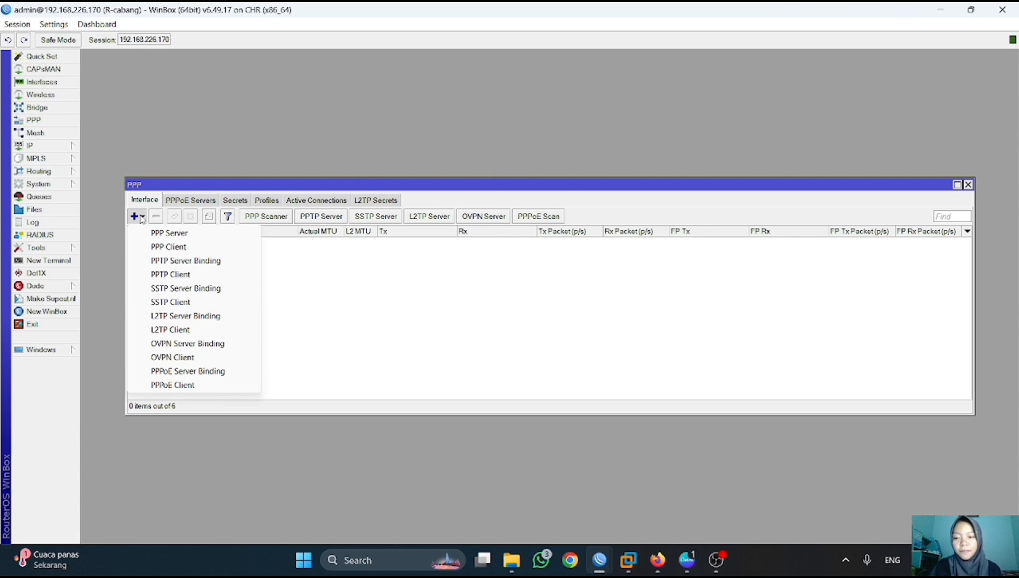
- Create a new PPTP client interface on R-cabang and go to its Dial Out settings
click(175, 274)
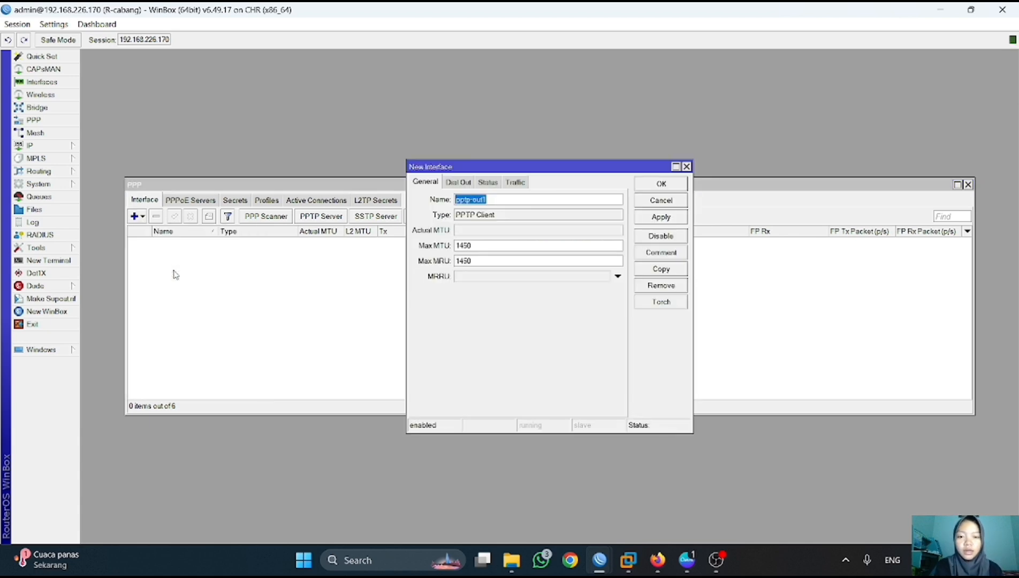
click(175, 274)
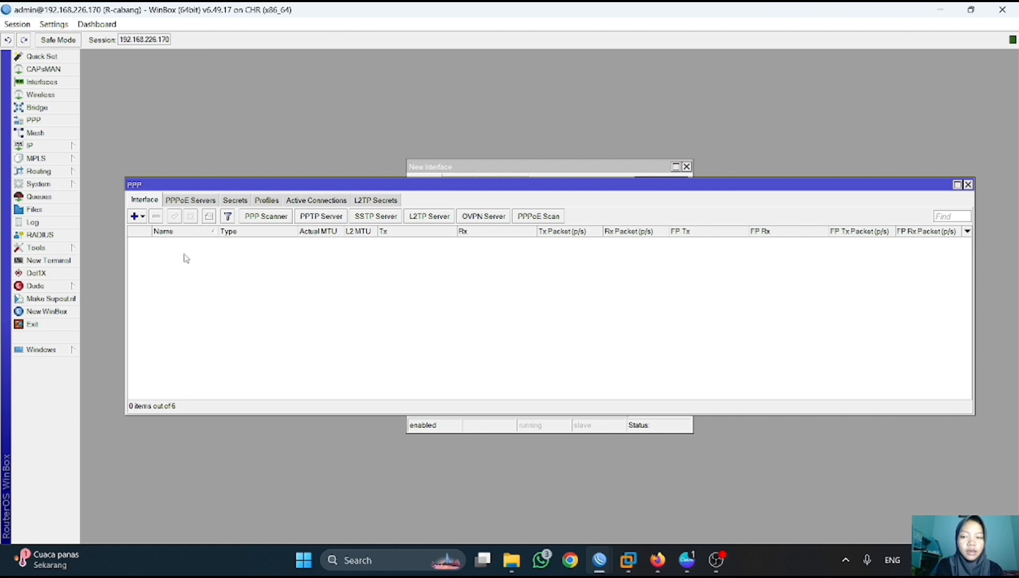
click(141, 216)
click(170, 274)
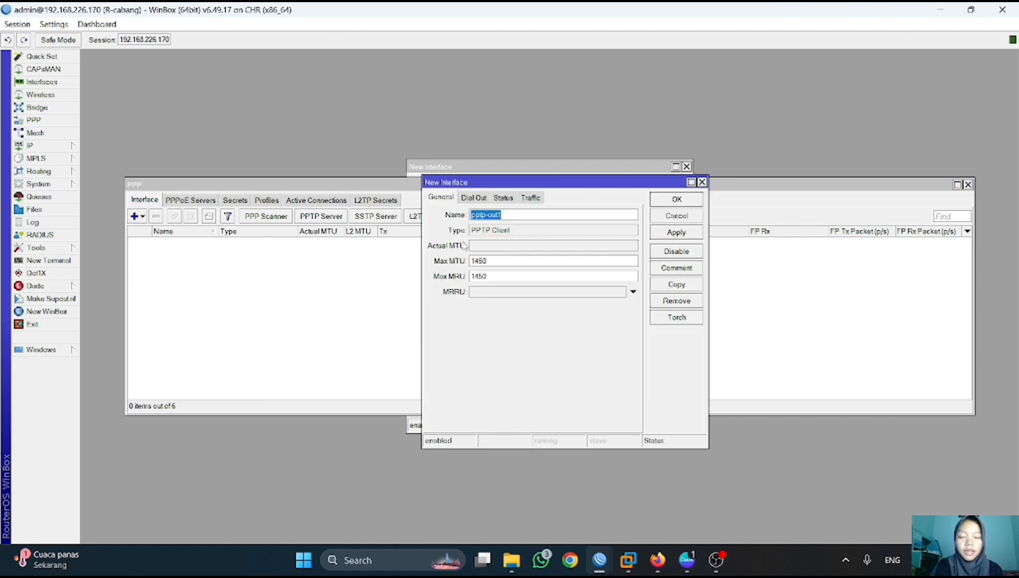
click(474, 198)
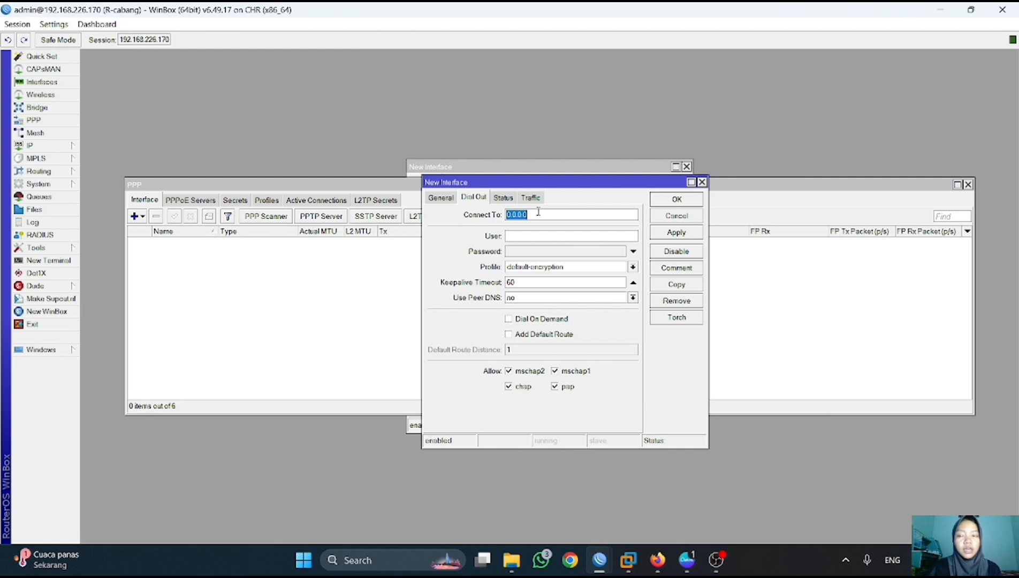
- Point the PPTP client at 192.168.226.179 with the tunnel username and password
key(BackSpace)
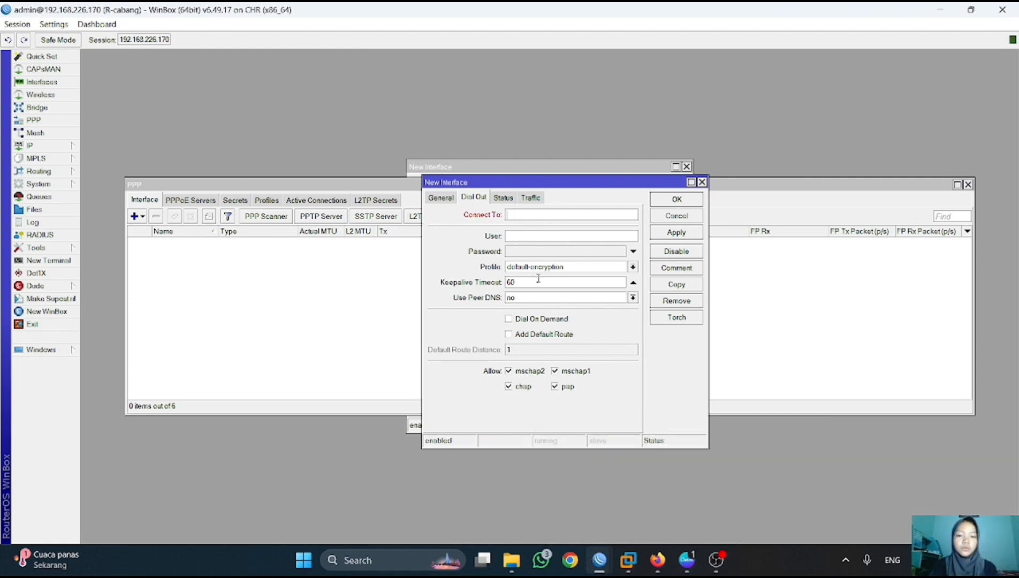
text(192.168.)
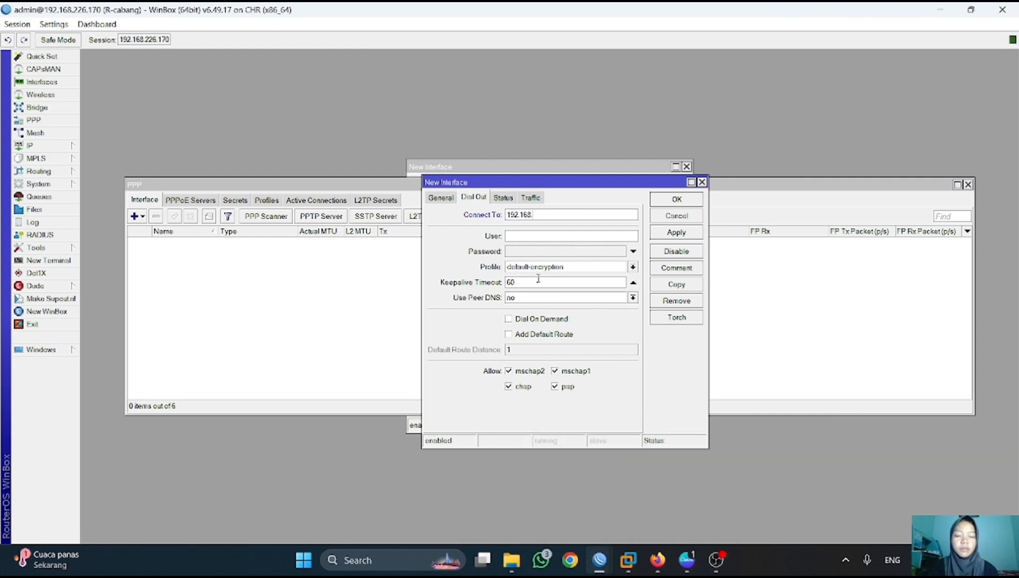
text(226.179)
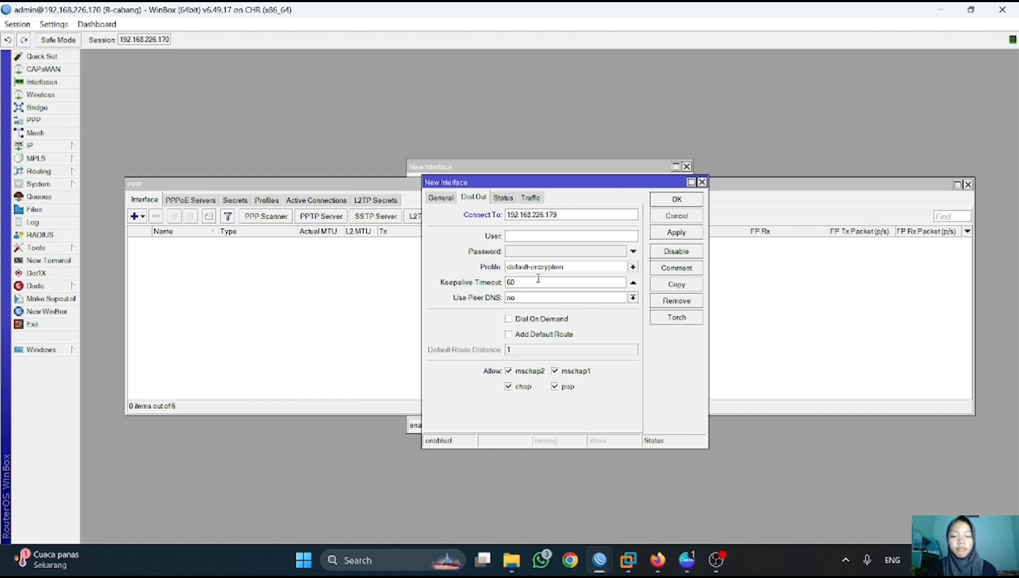
click(536, 235)
text(PPTP-)
text(haba)
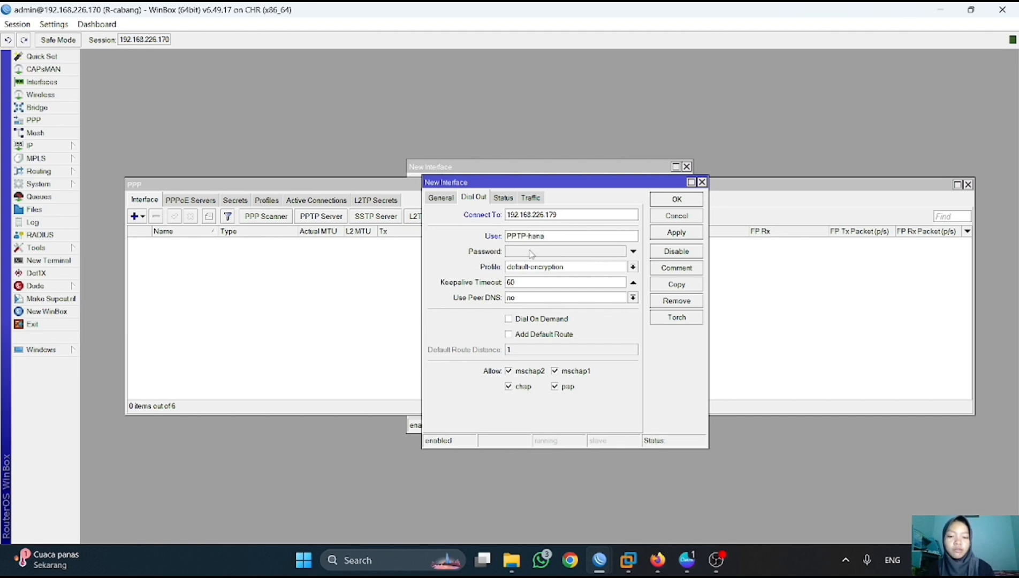
click(524, 251)
text(1)
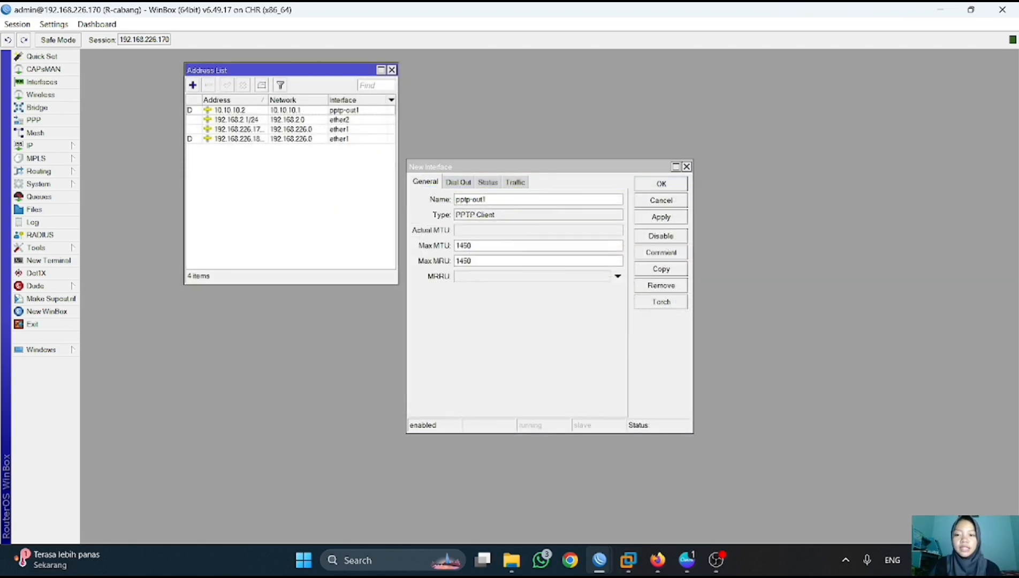
mouse_move(600, 560)
click(630, 517)
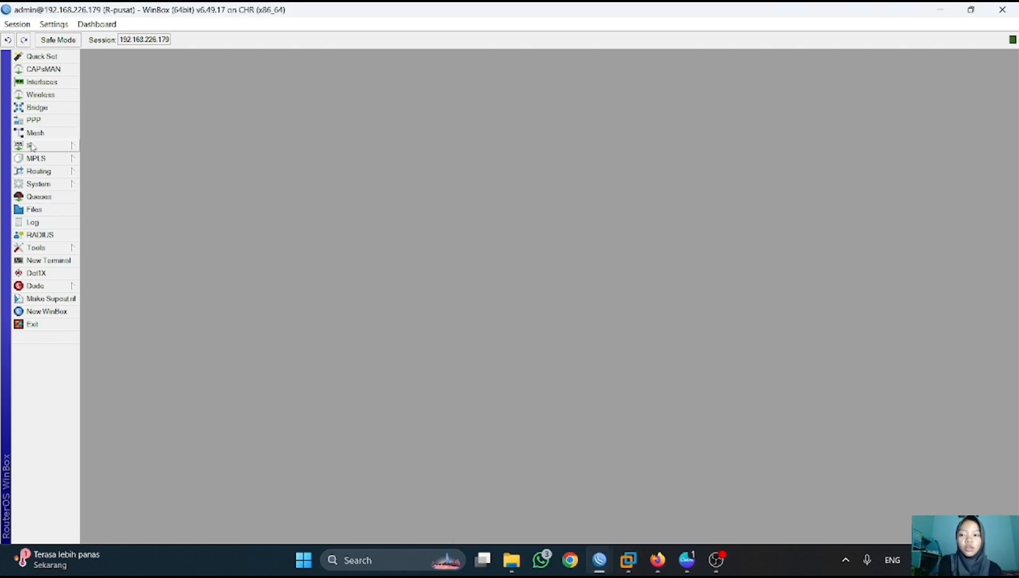
- Open R-pusat's IP Routes table
click(44, 185)
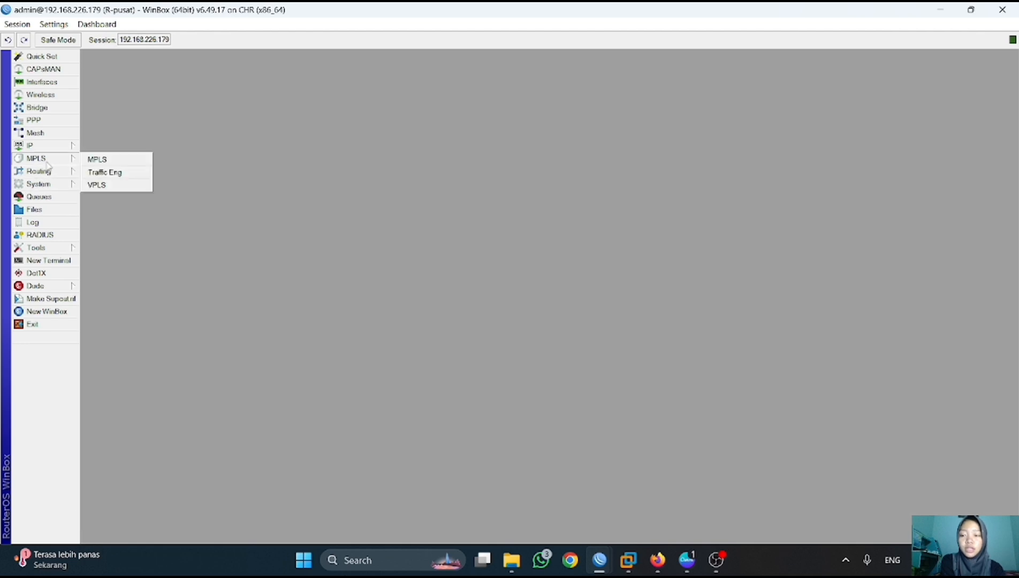
click(38, 147)
click(99, 338)
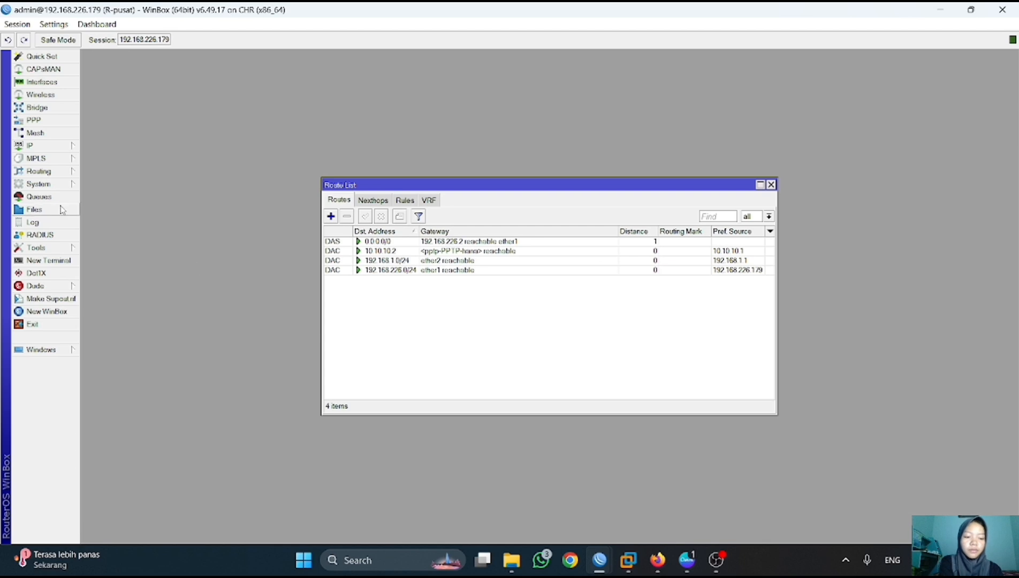
- In a new terminal, ping 10.10.10.2 and get 2 of 2 replies with 0% loss
click(62, 262)
key(Return)
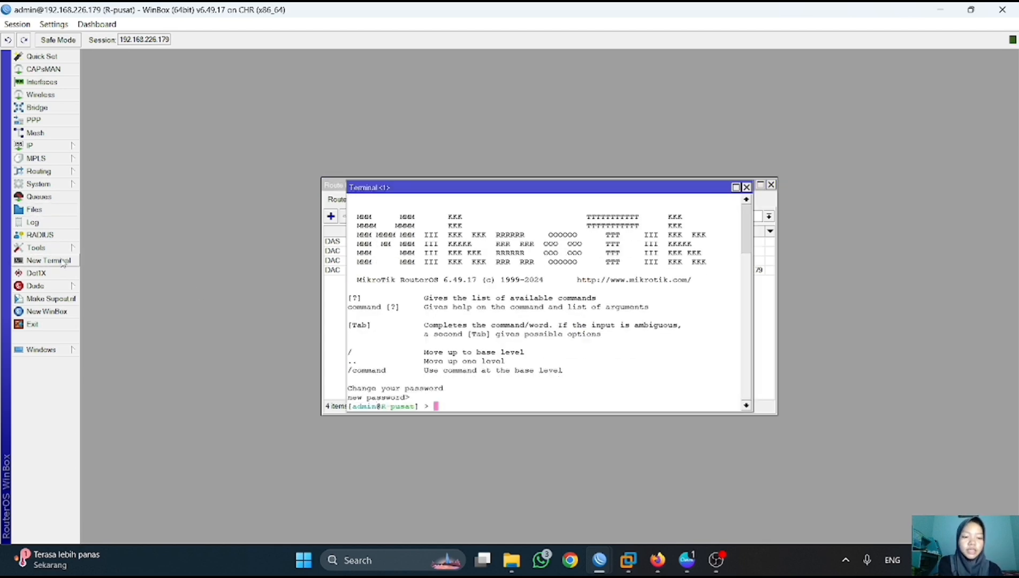
text(ping)
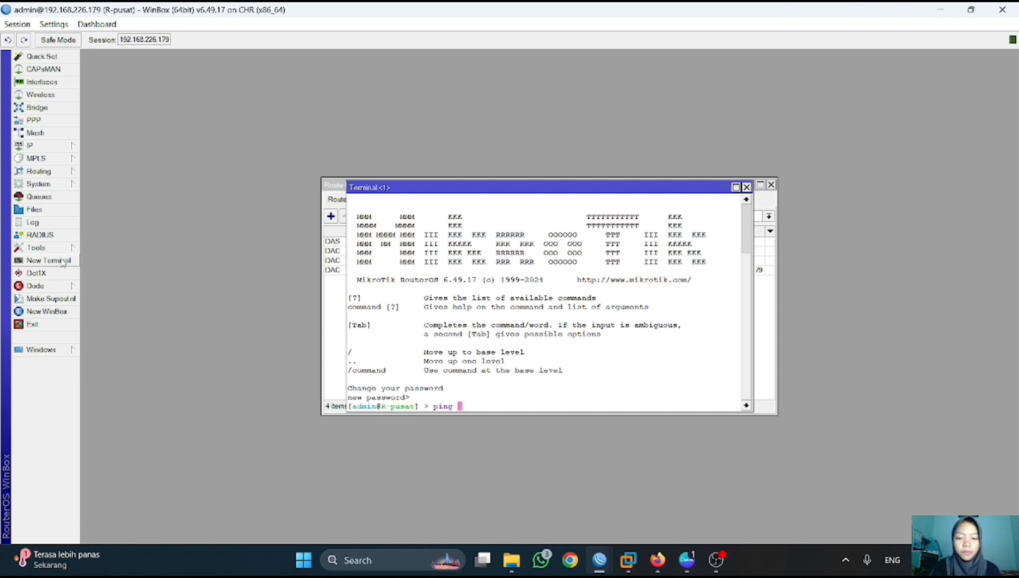
text(10.10.10.2)
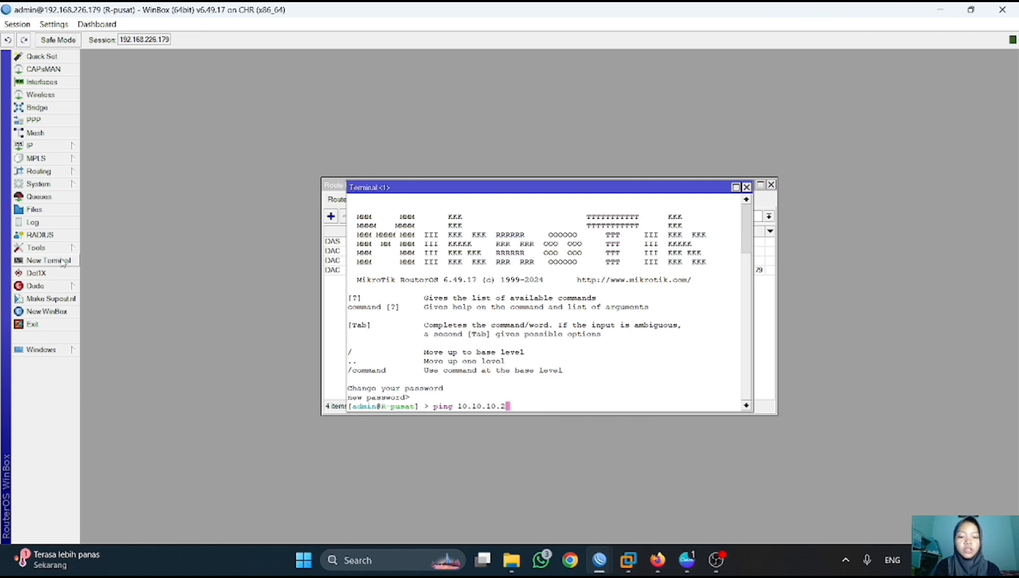
key(Return)
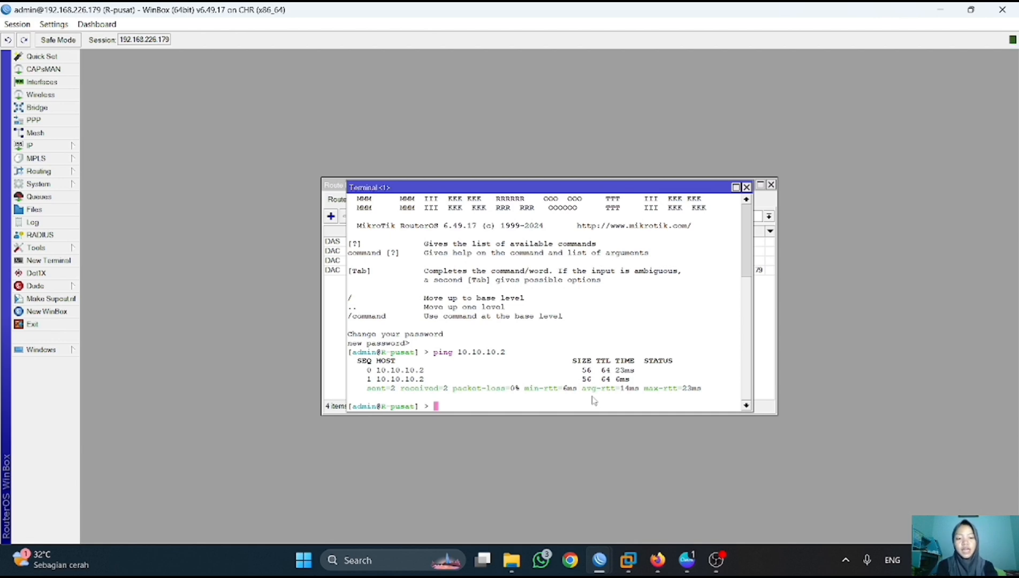
- Print R-pusat's current routing table with 'ip route print'
text(ip route print)
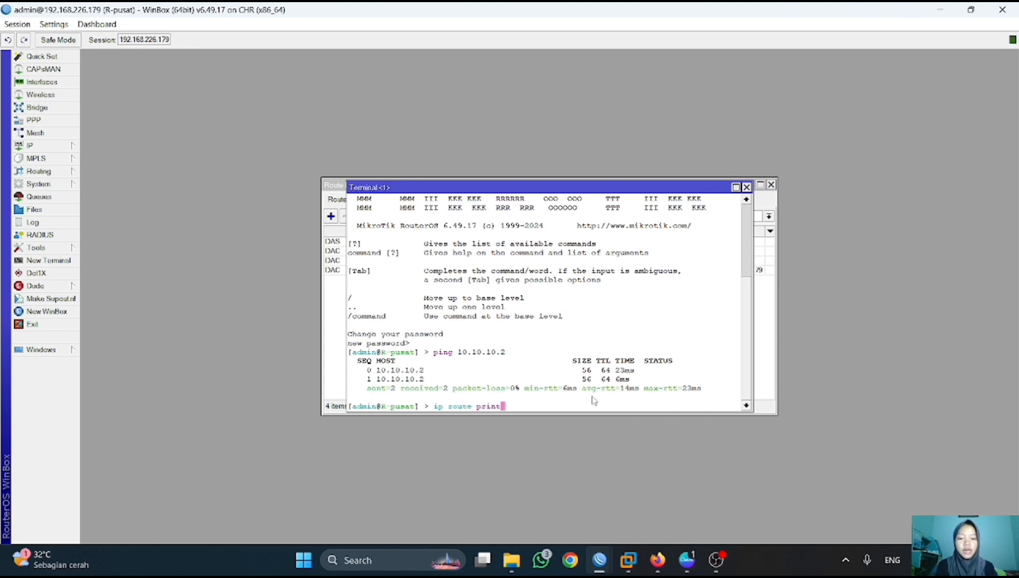
key(Return)
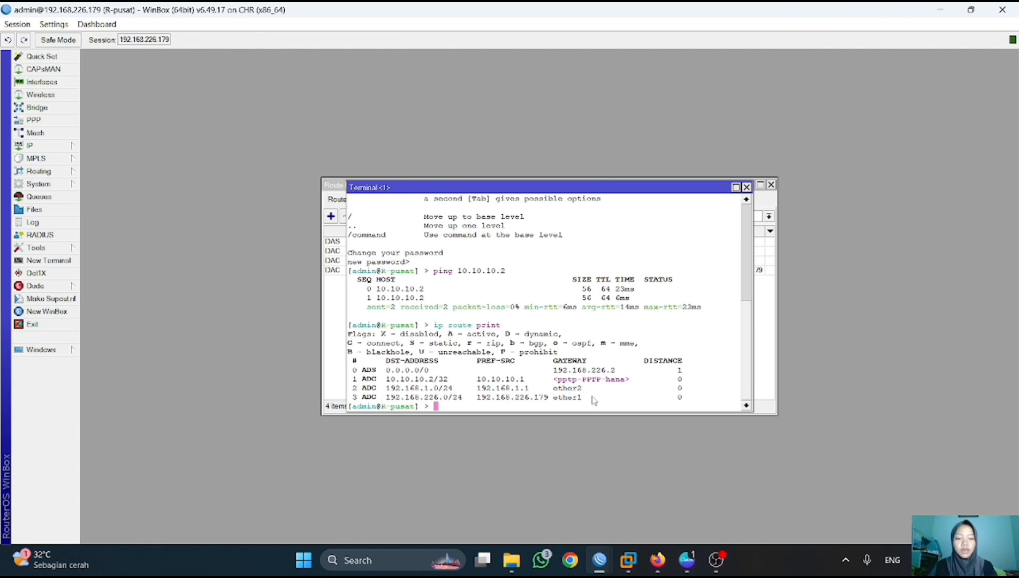
key(Return)
- Add a route to 192.168.2.0/24 via gateway 10.10.10.2 and print the routes to confirm it
text(u)
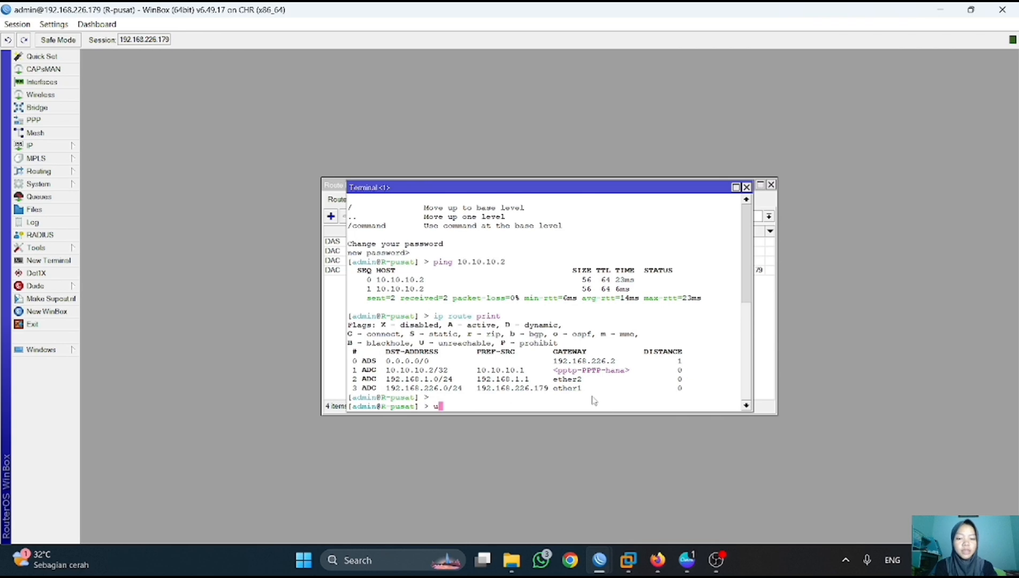
key(BackSpace)
text(ip route)
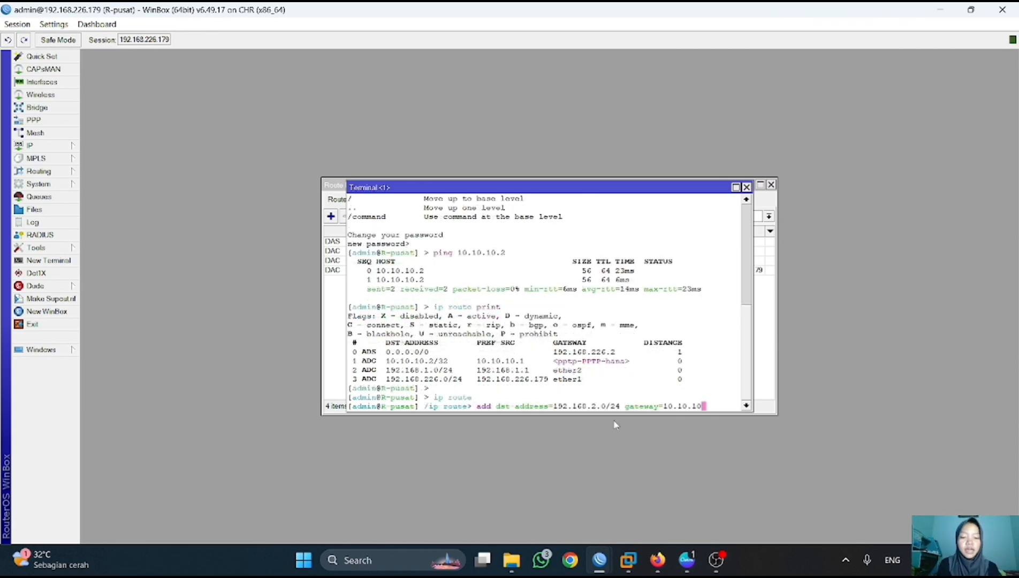
text(.2)
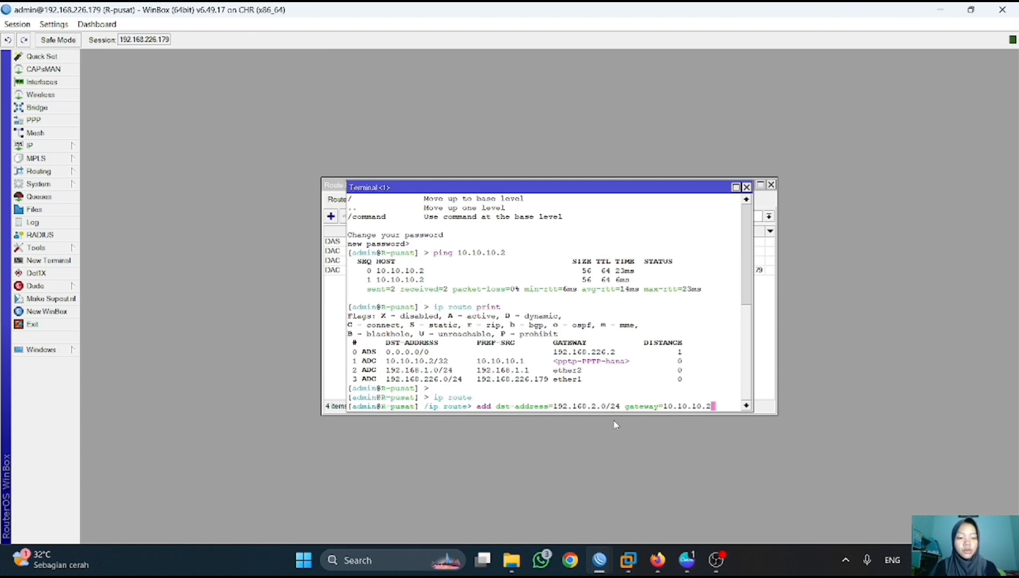
key(Return)
text(print)
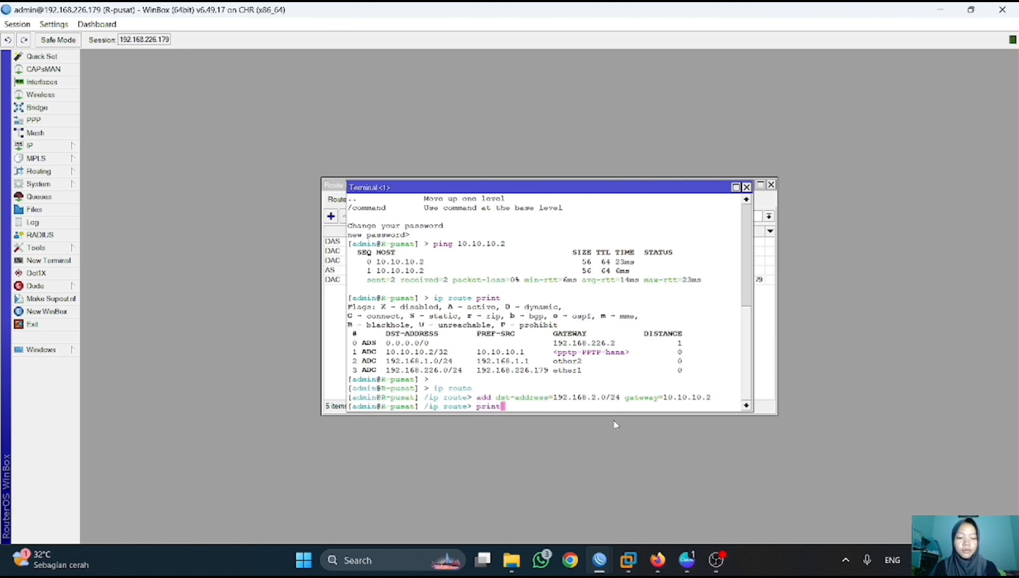
key(Return)
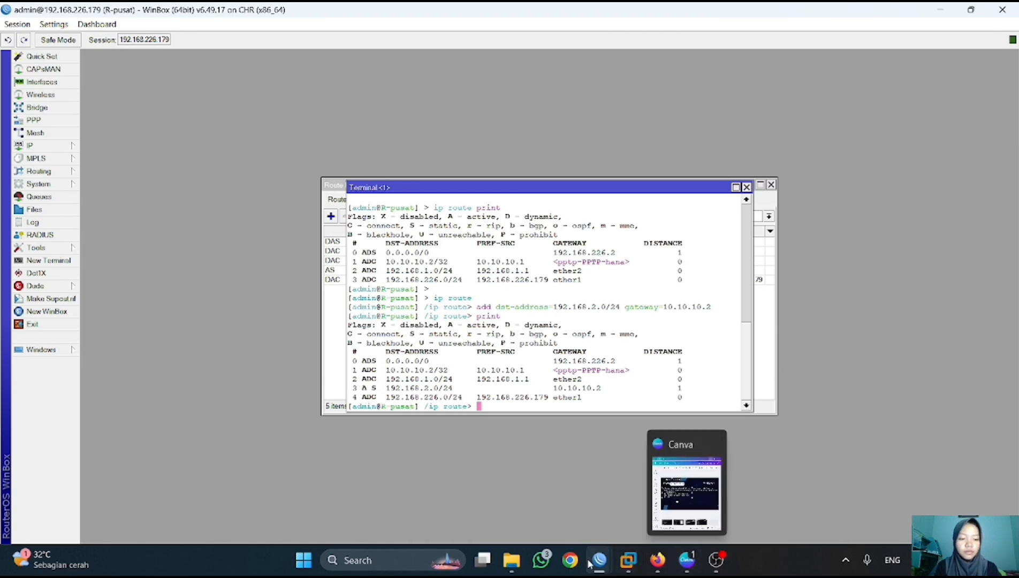
- Return to R-cabang, close its PPTP client and address windows, and open IP Routes
mouse_move(599, 559)
click(548, 518)
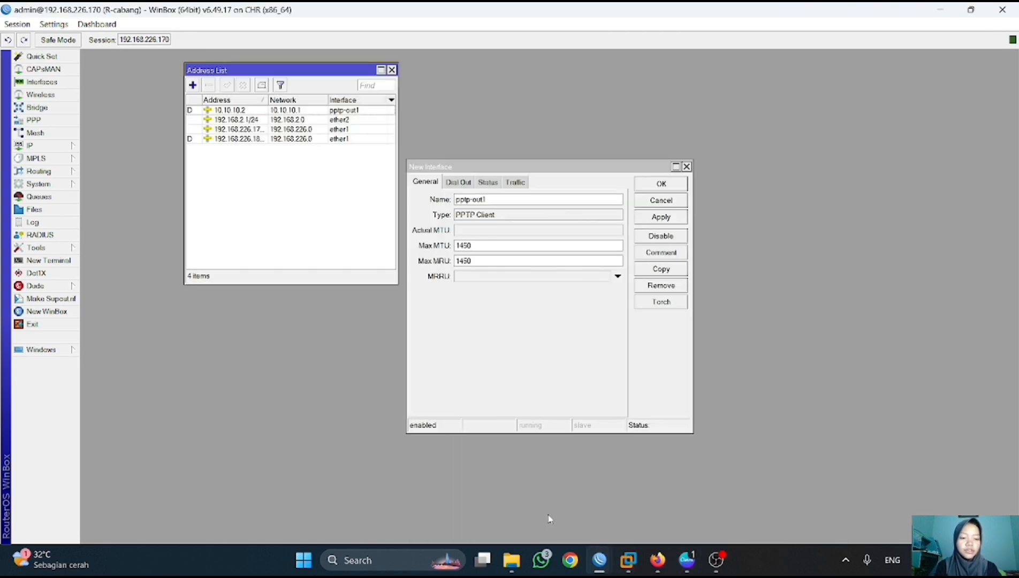
click(686, 166)
click(392, 70)
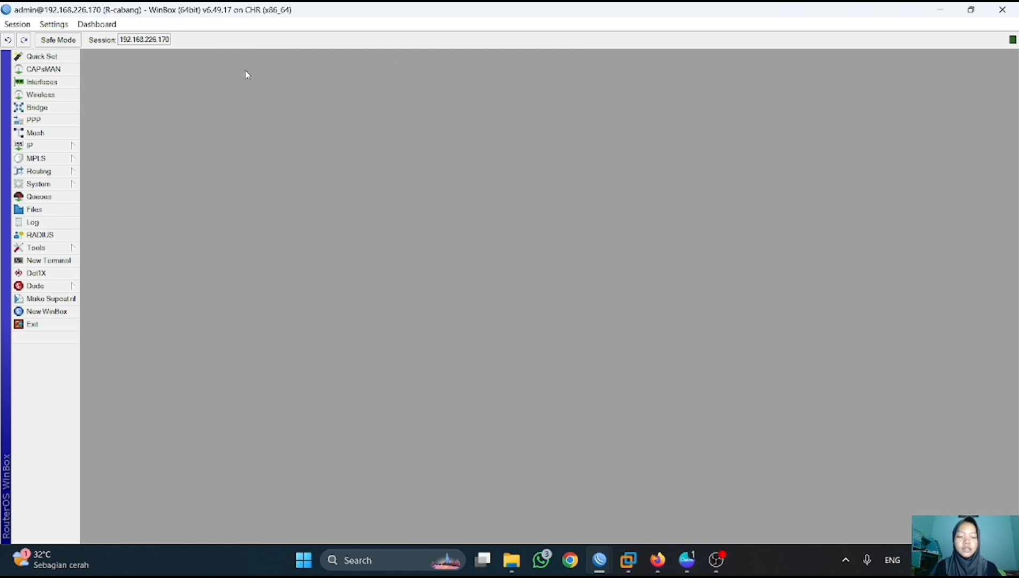
click(59, 146)
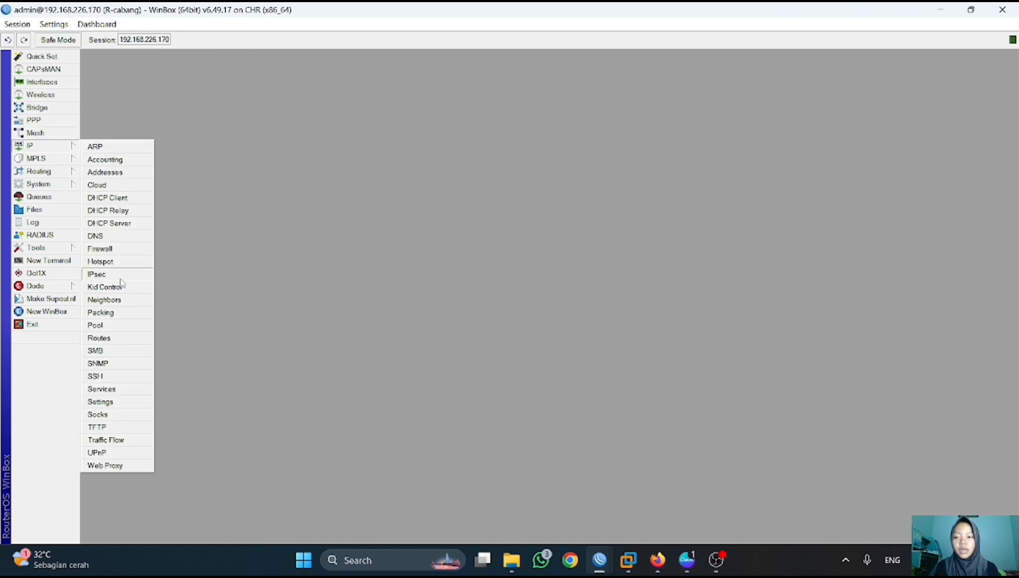
click(107, 339)
- Add a static route to 192.168.1.0/24 through gateway 10.10.10.1
click(331, 216)
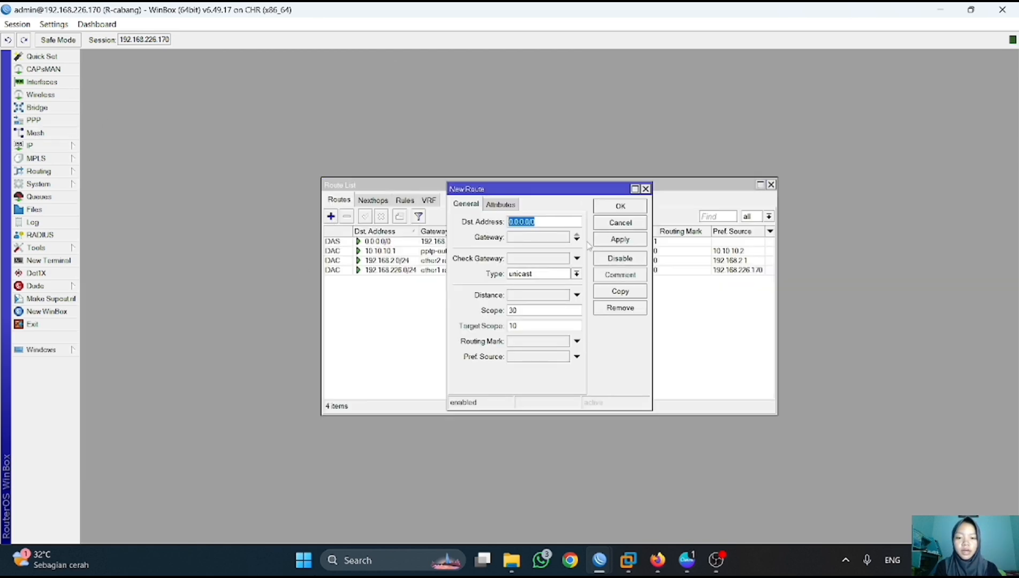
key(BackSpace)
text(192.168)
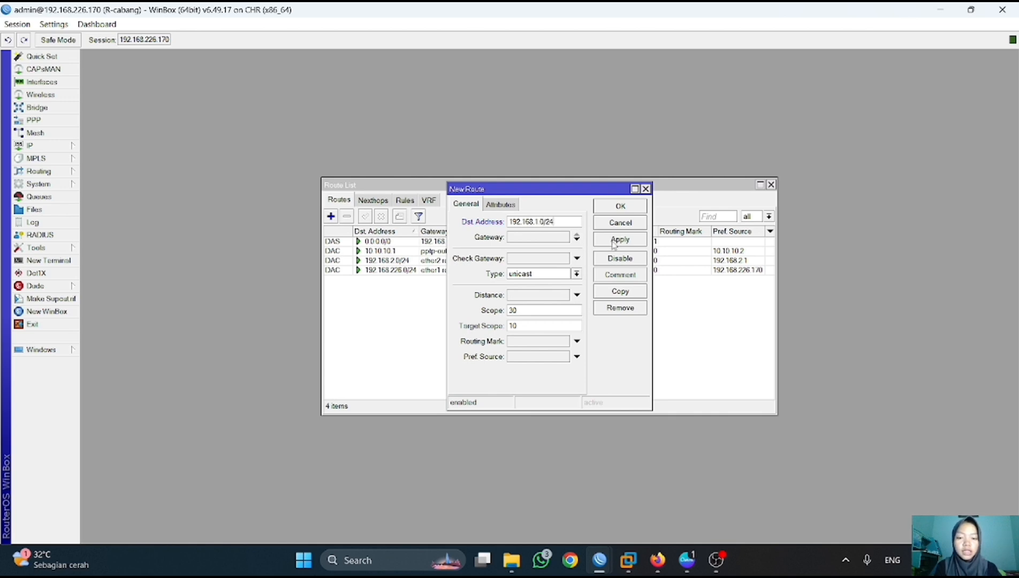
click(566, 236)
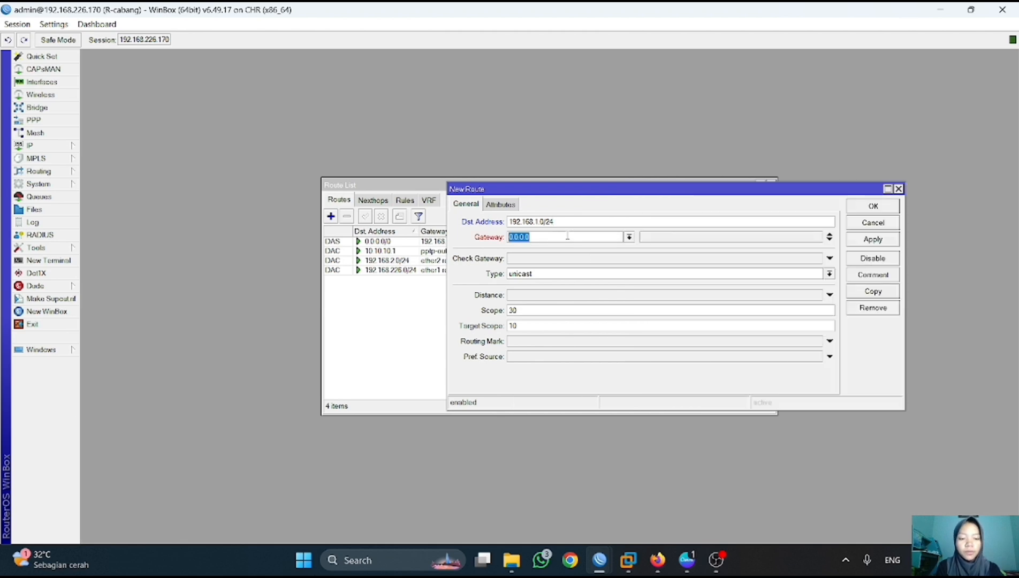
text(10.10.1.)
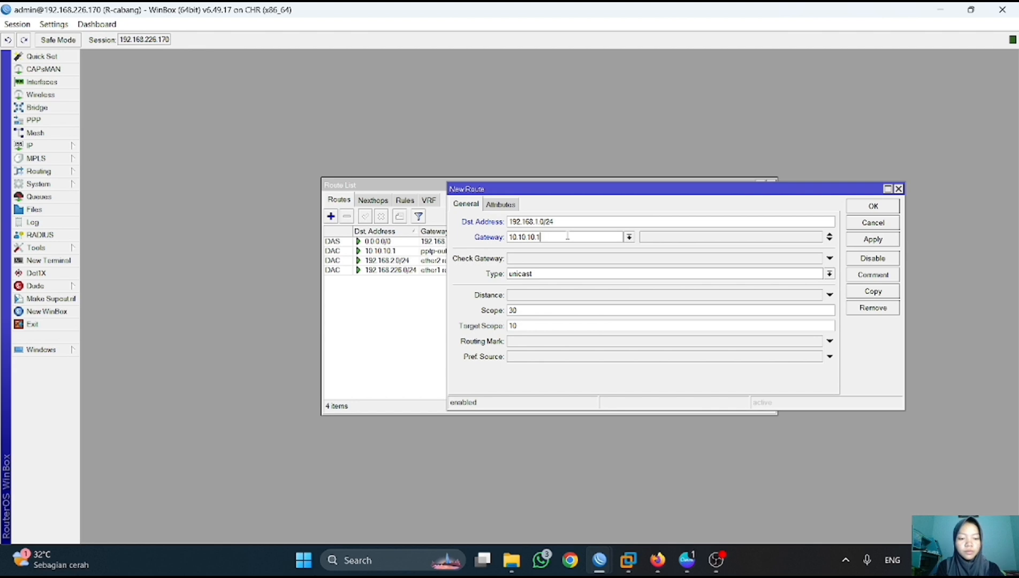
click(873, 239)
click(873, 206)
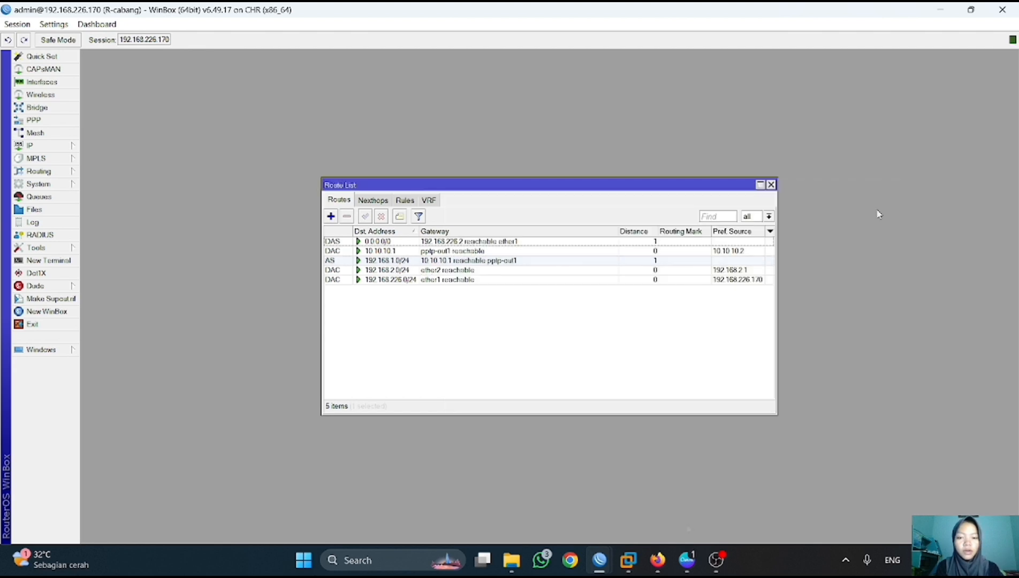
click(659, 571)
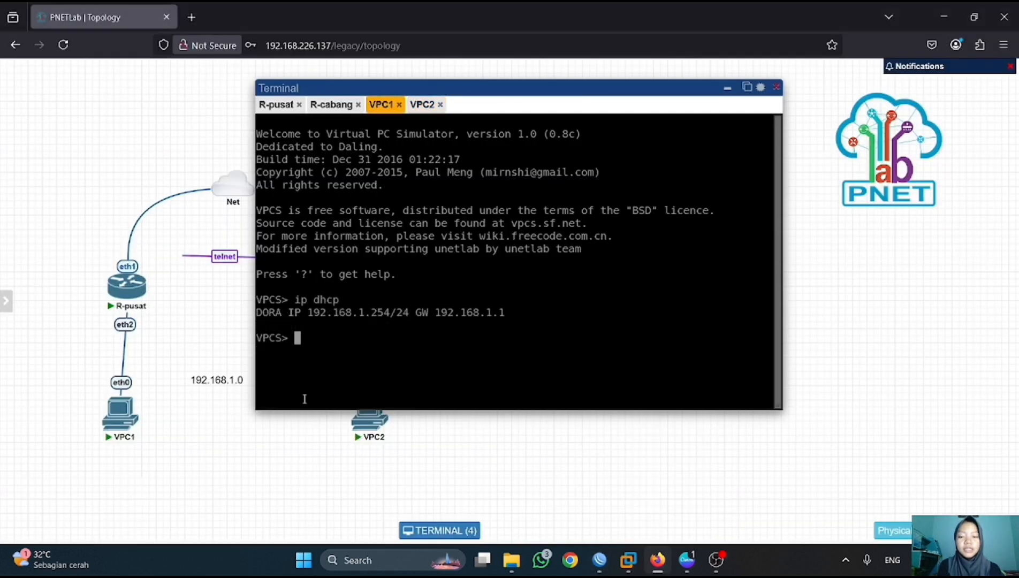
- On VPC1, show its DHCP address and ping VPC2 at 192.168.2.254 successfully
text(show i)
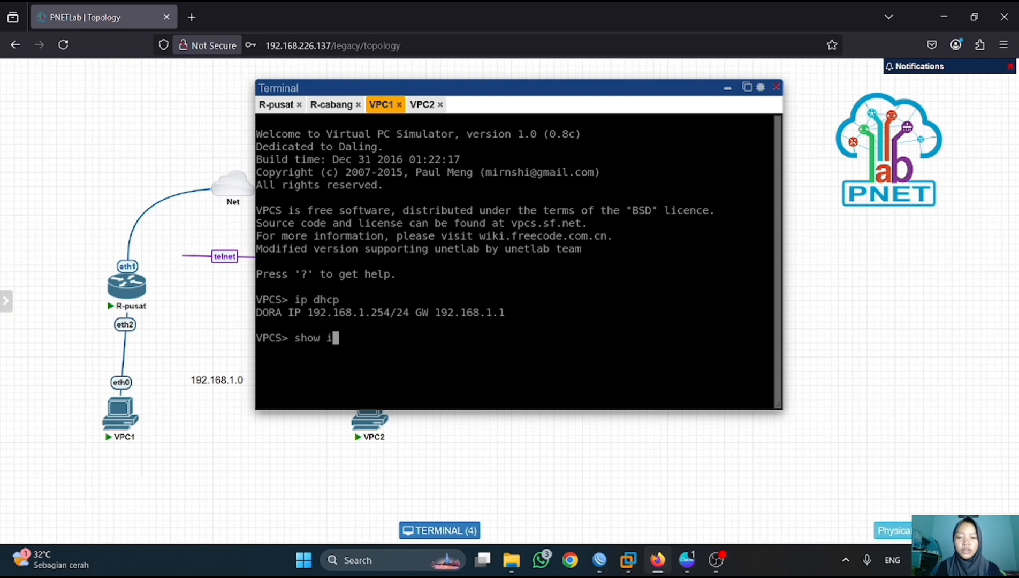
text(p)
key(Return)
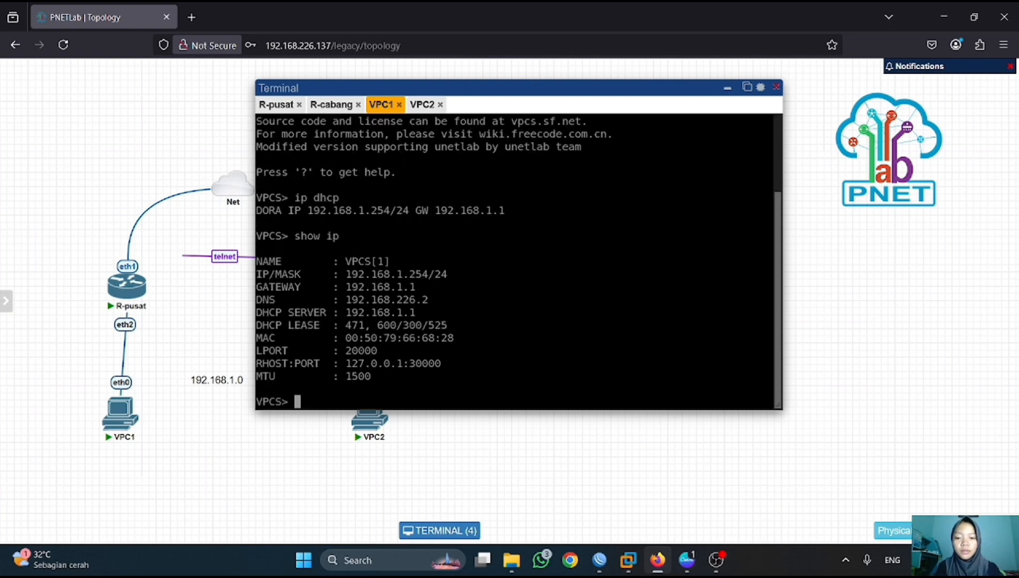
key(Return)
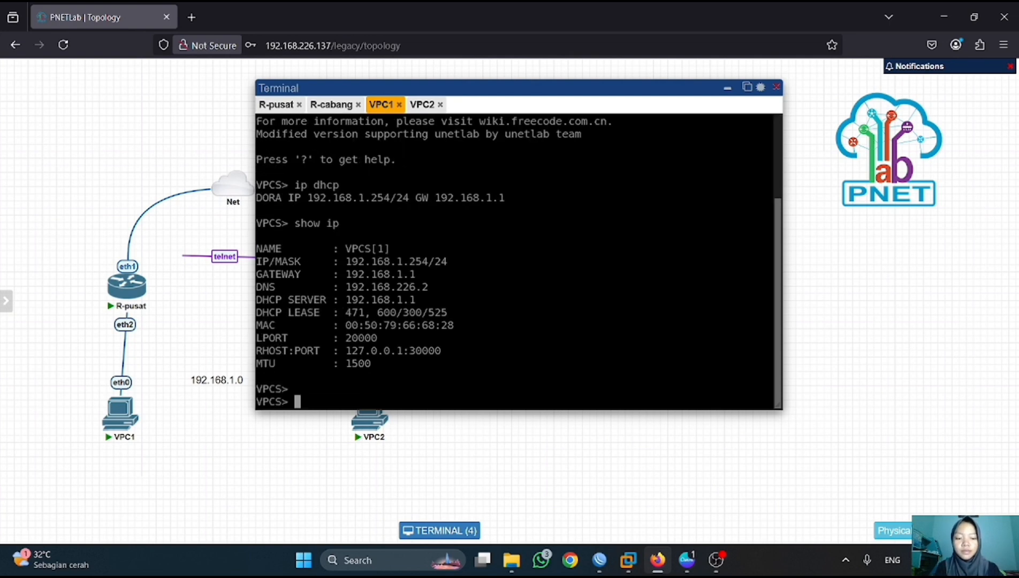
text(ping )
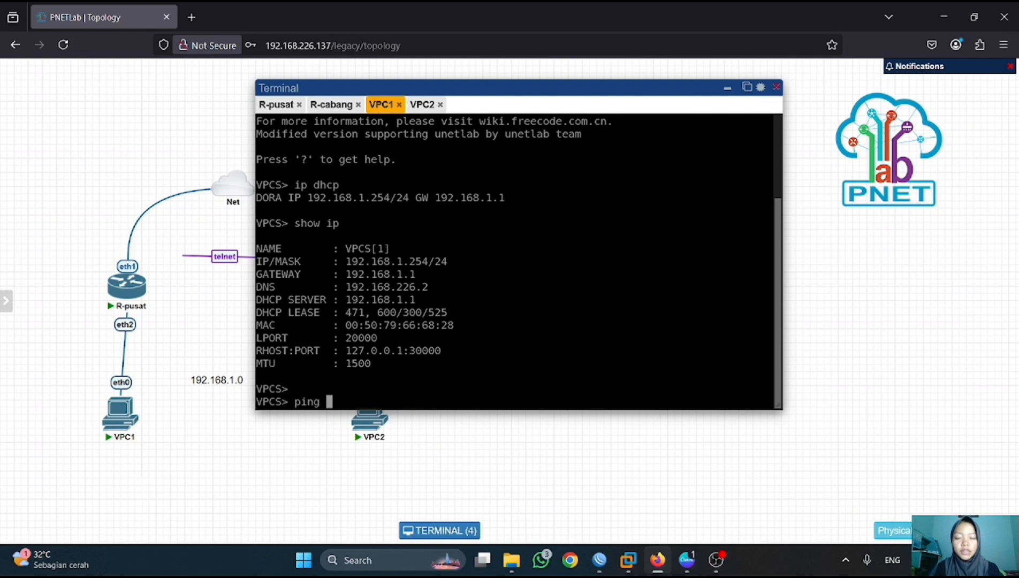
text(192.168.)
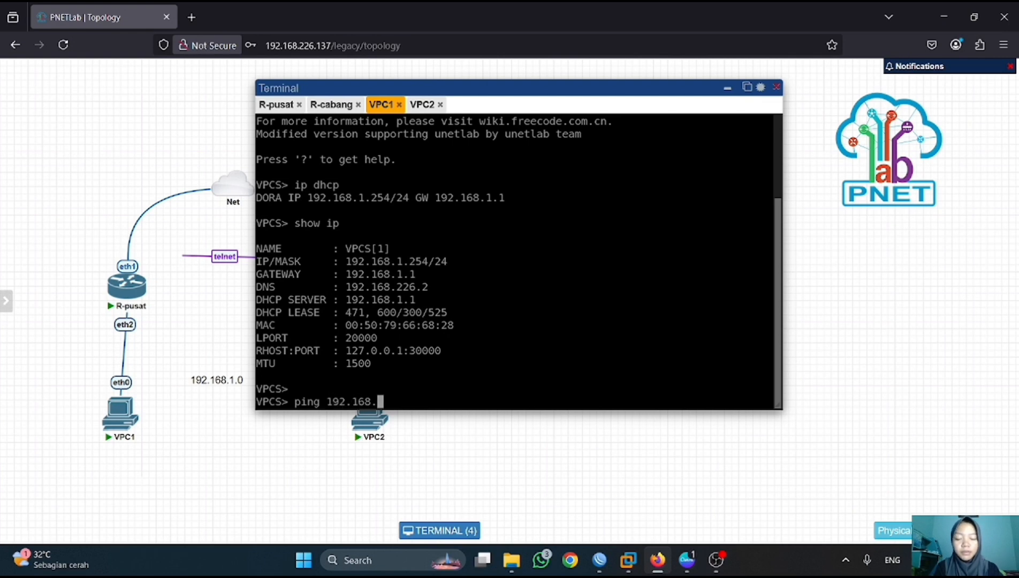
text(2.)
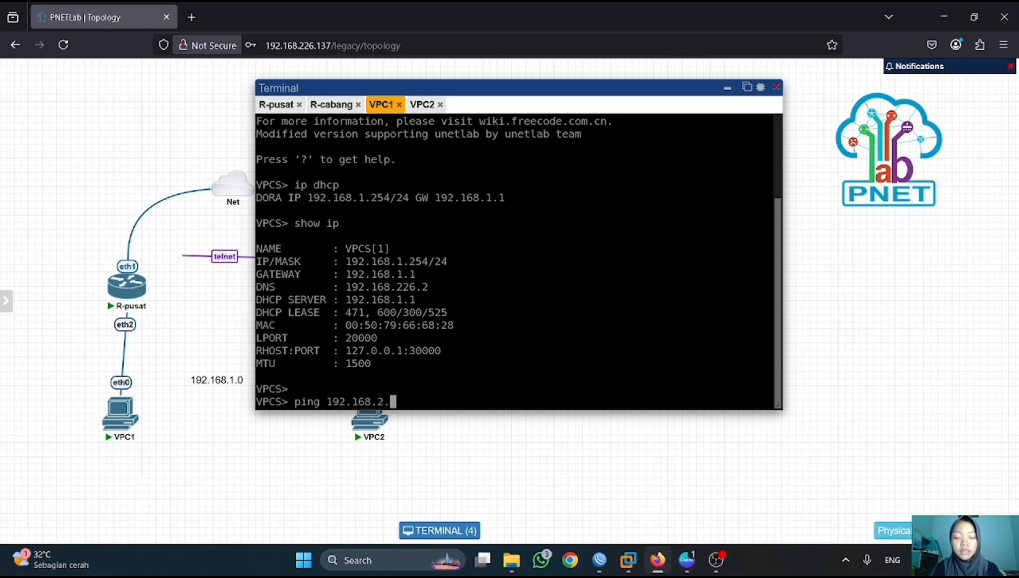
text(254)
key(Return)
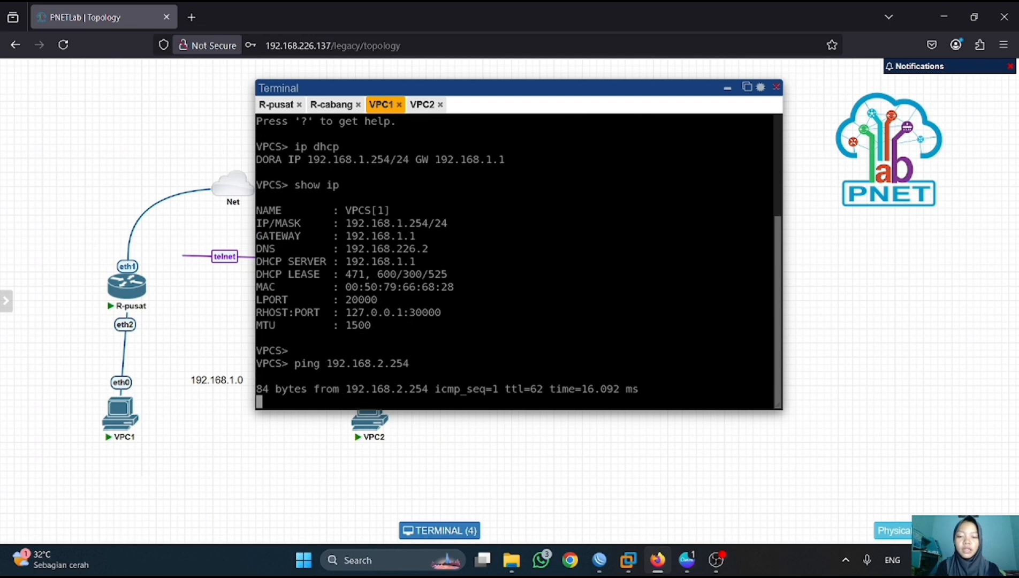
key(ctrl+c)
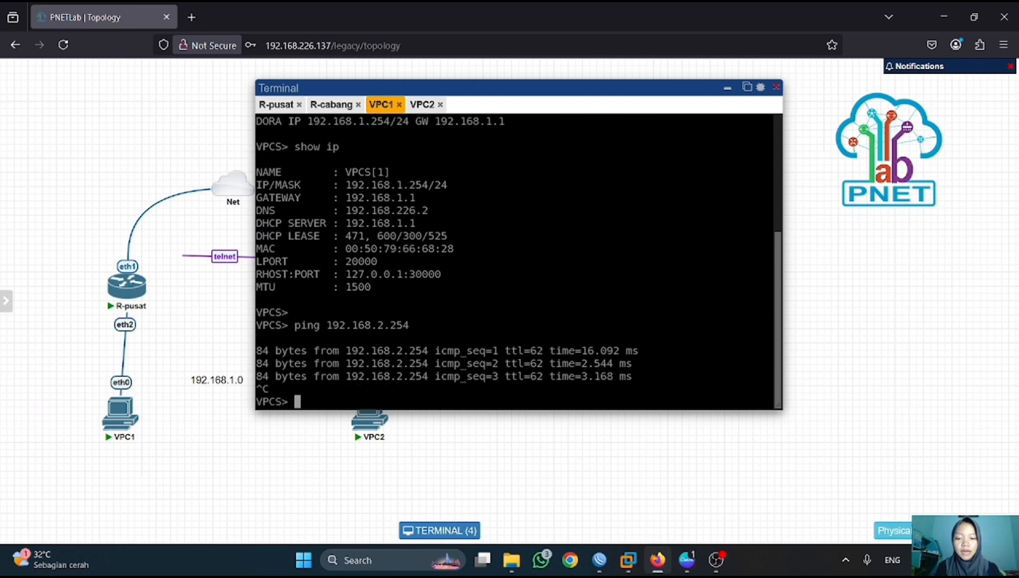
- On VPC2, show its DHCP address and ping 8.8.8.8 to confirm internet access
click(422, 104)
text(show)
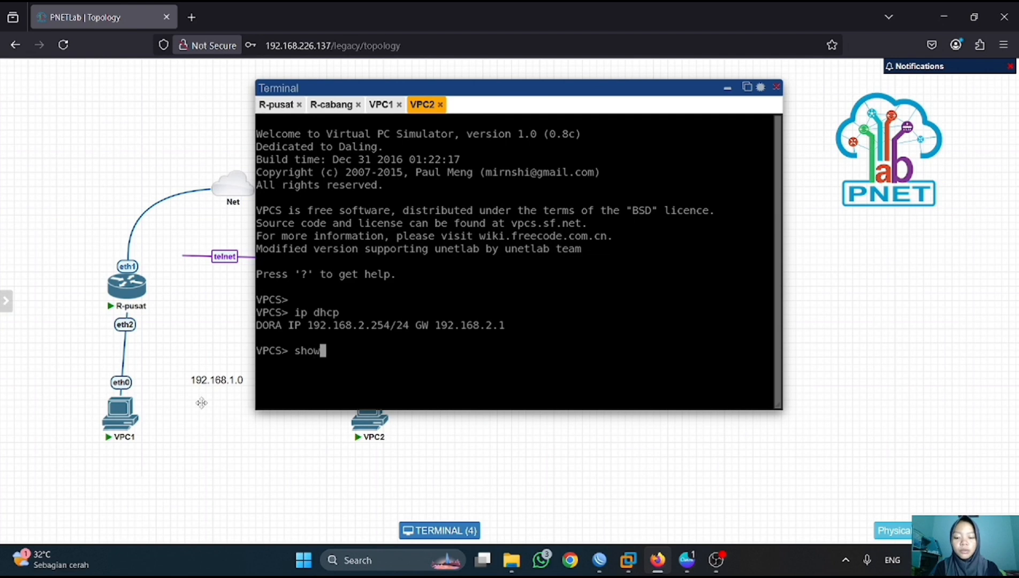
text( ip)
key(Return)
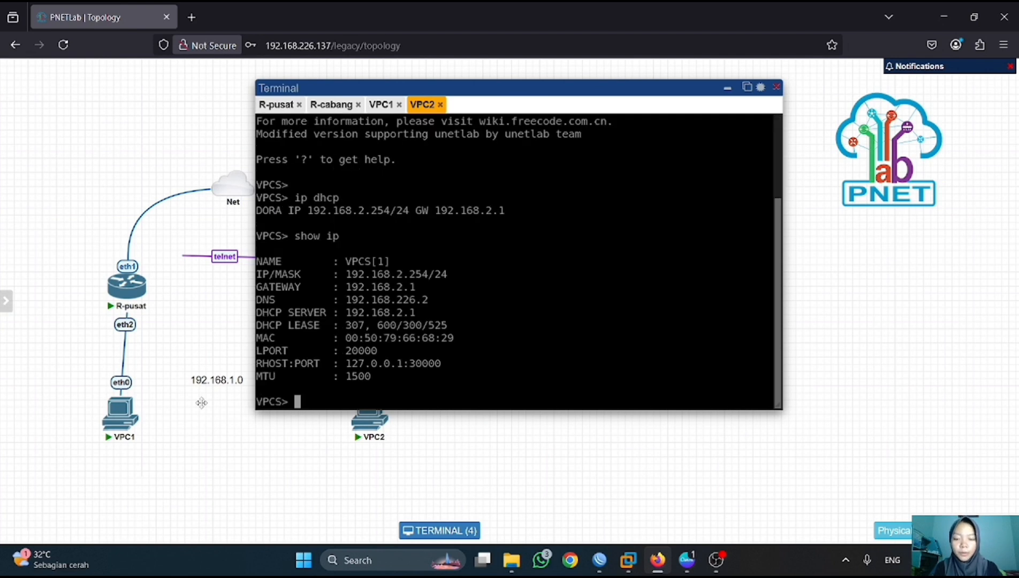
key(Return)
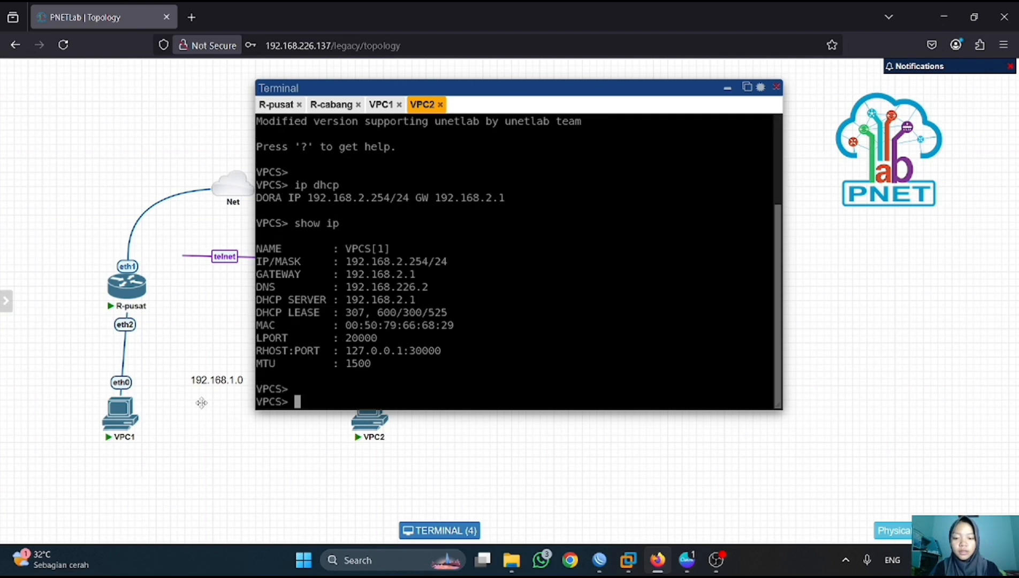
text(ping)
key(BackSpace)
key(BackSpace)
key(BackSpace)
key(BackSpace)
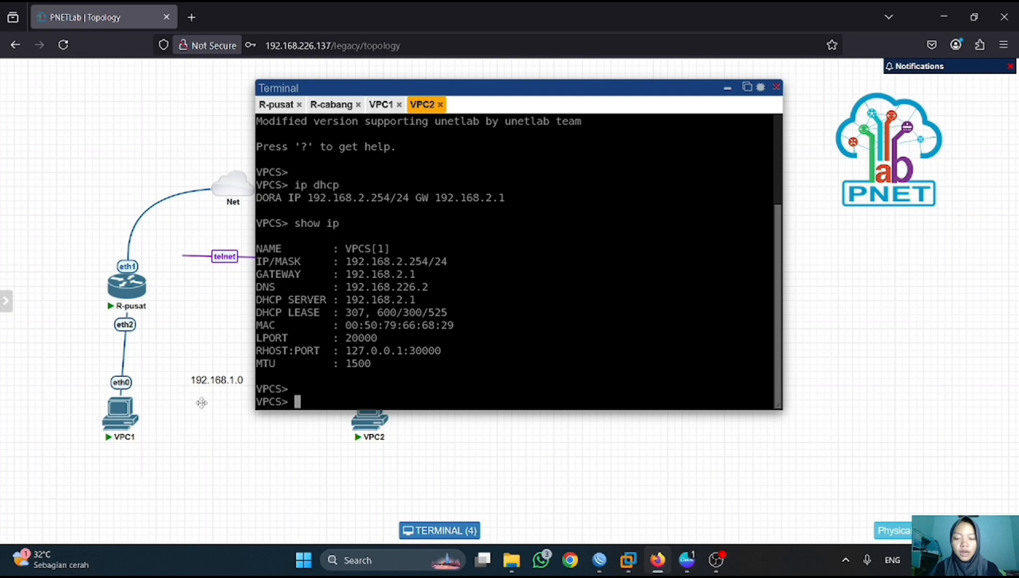
text(ping 8.8.8.8)
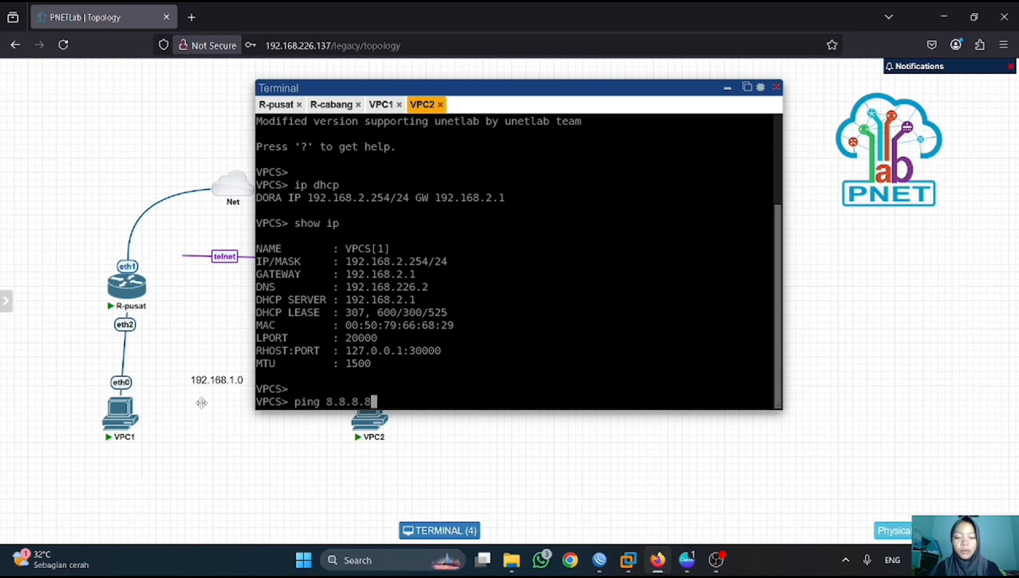
key(Return)
key(ctrl+c)
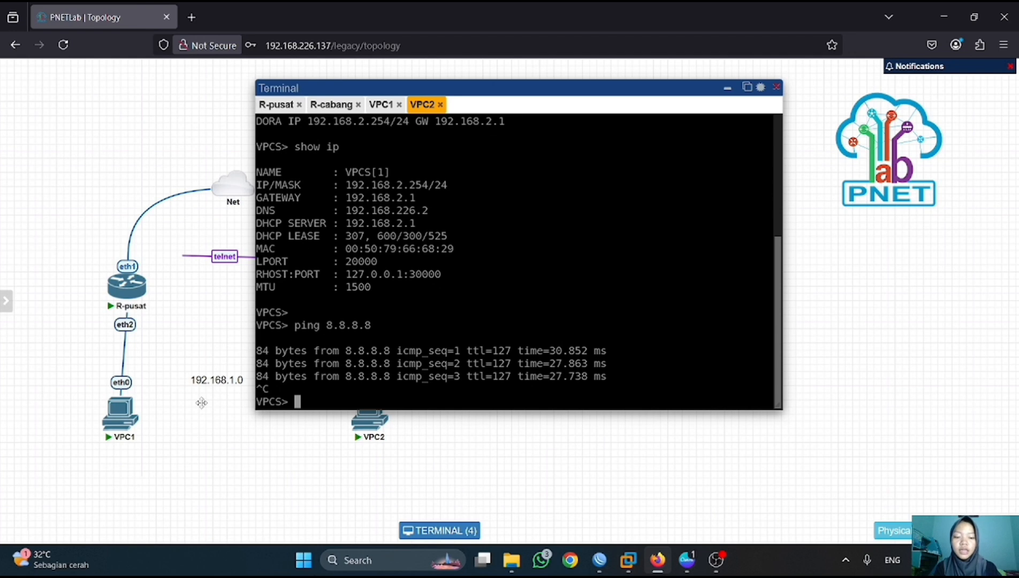
- Ping google.com from VPC2 to confirm name resolution works
mouse_move(716, 556)
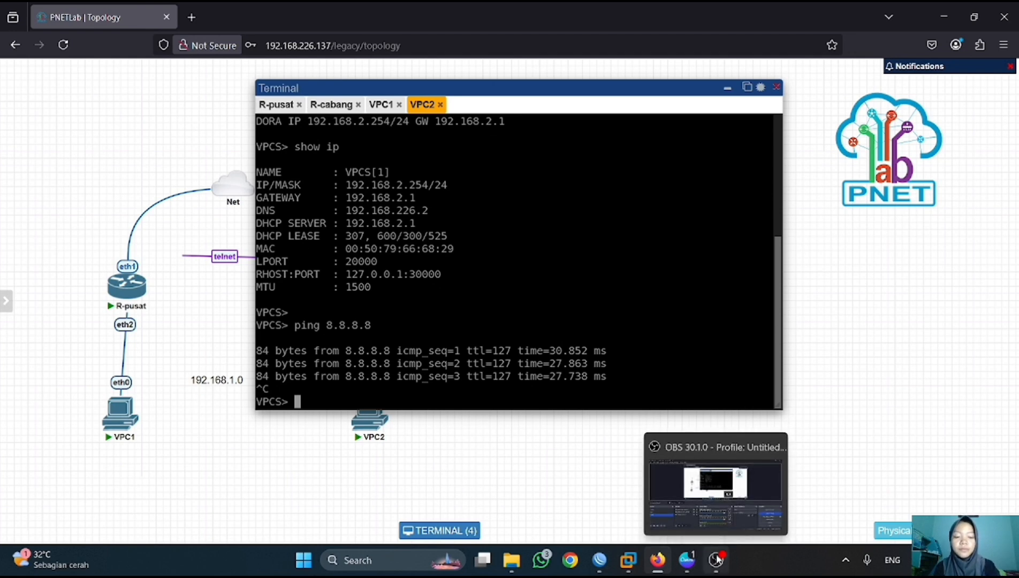
key(Return)
text(pi)
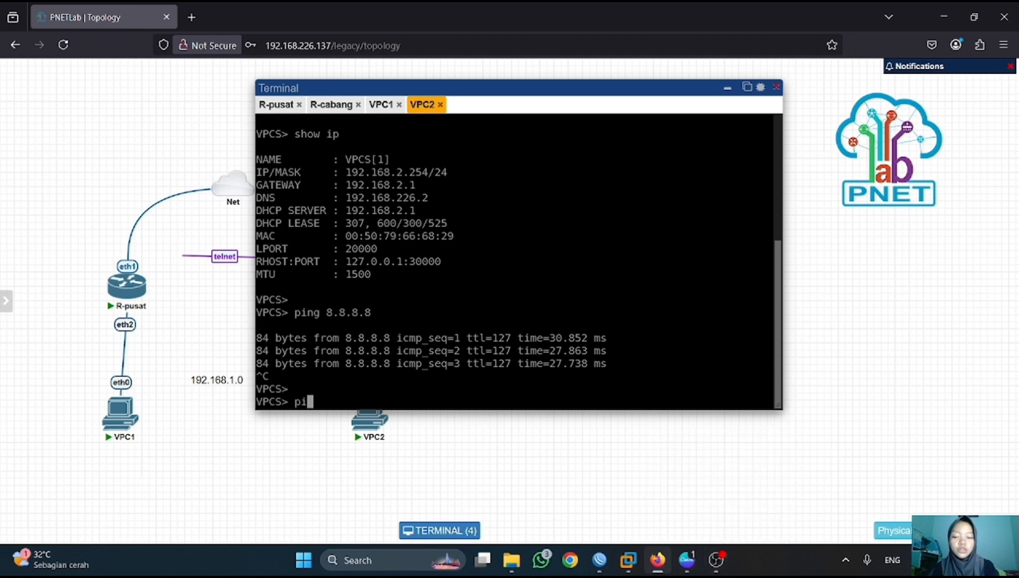
text(ng google,)
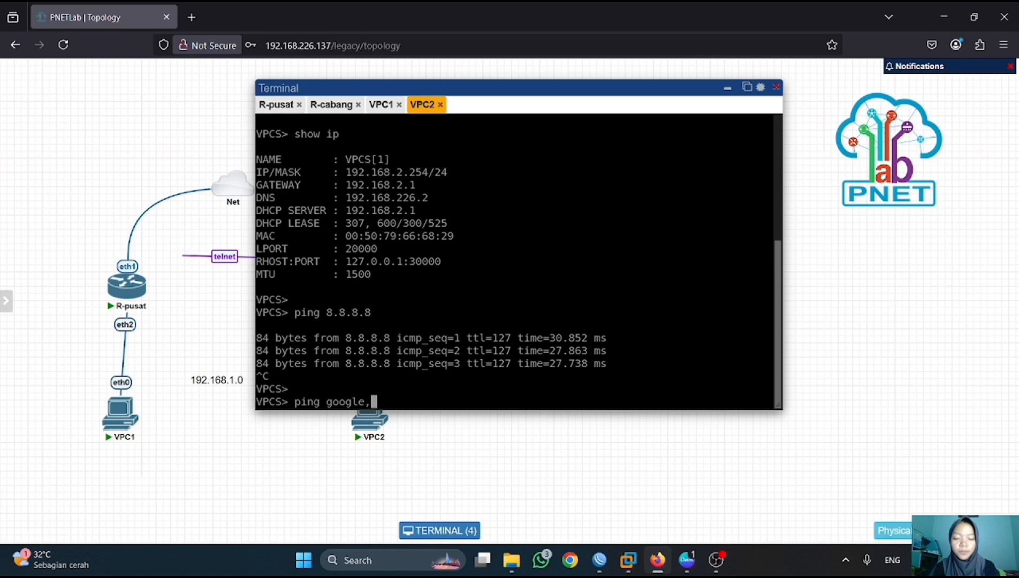
key(BackSpace)
text(.com)
key(Return)
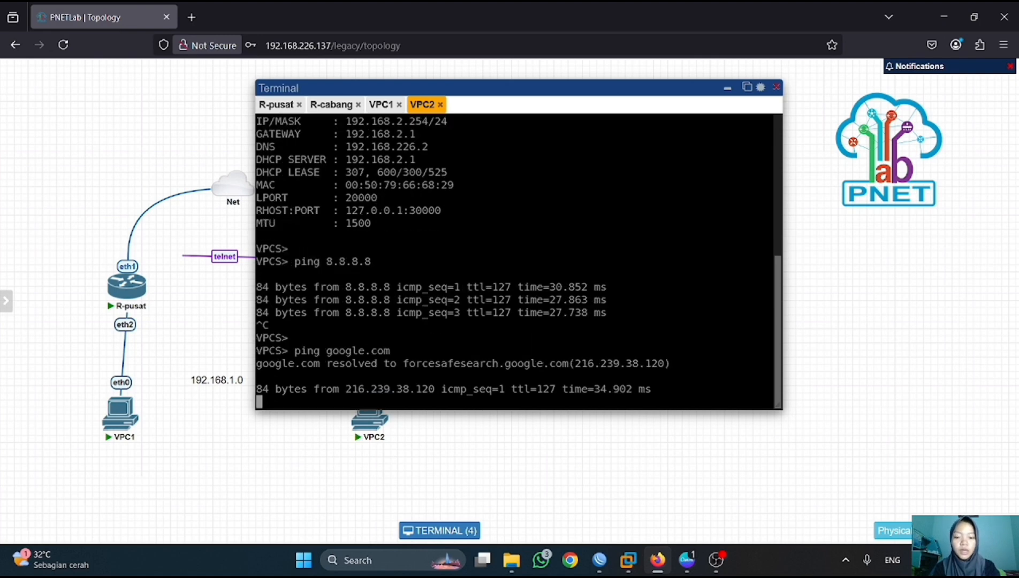
key(ctrl+c)
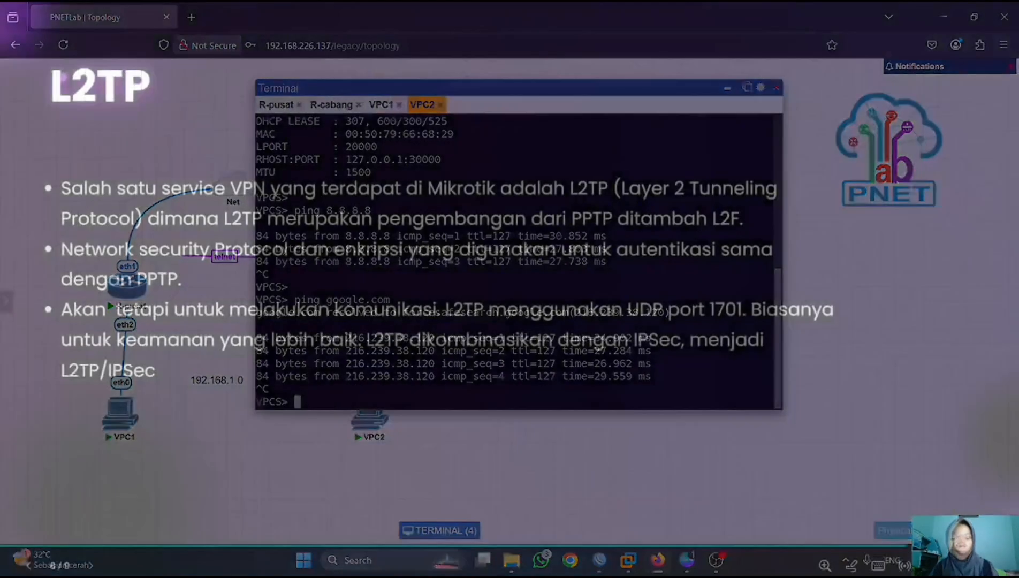
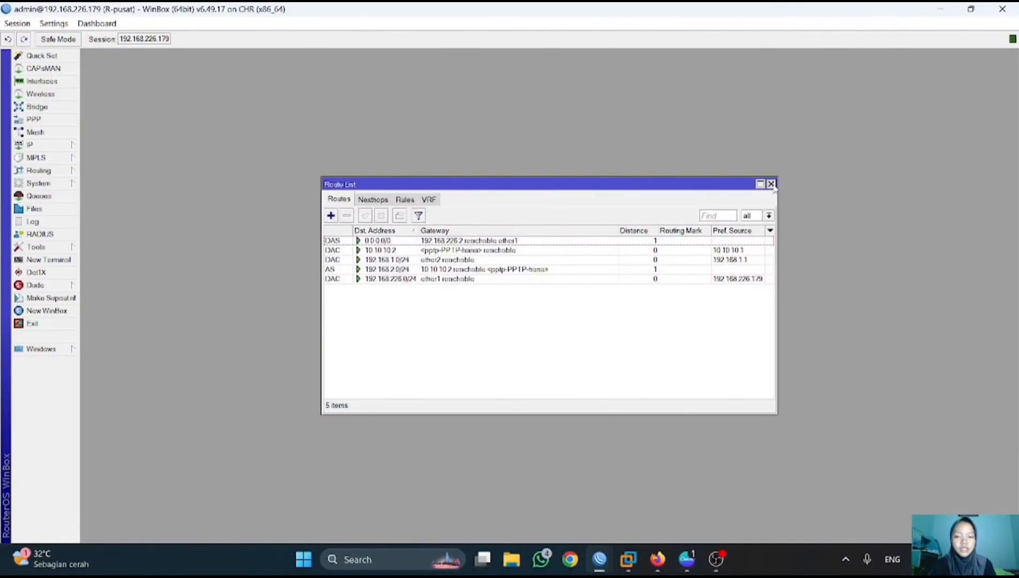
- Delete the 10.10.10.1 tunnel address from R-pusat's IP address list
click(772, 182)
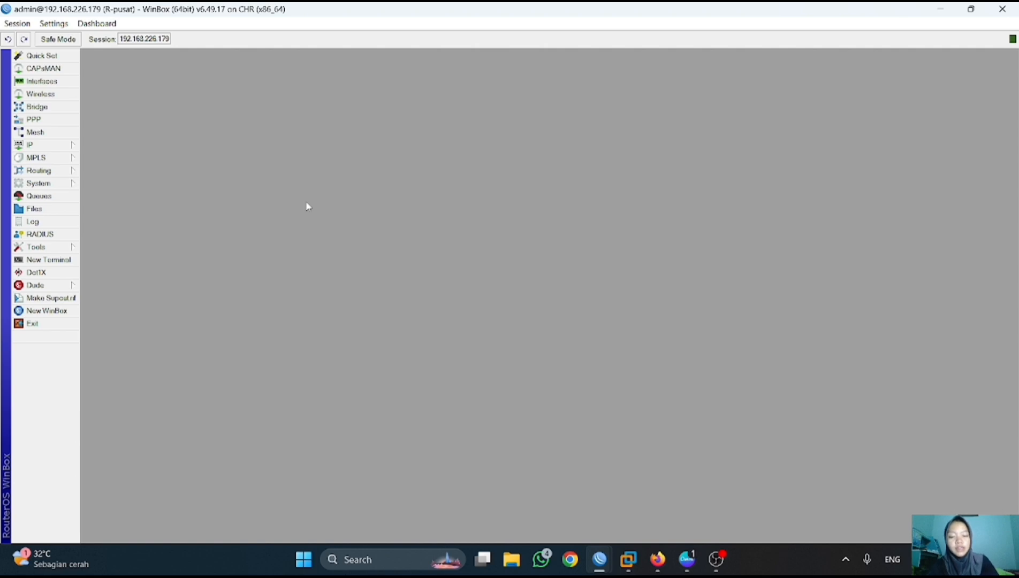
click(45, 145)
click(105, 171)
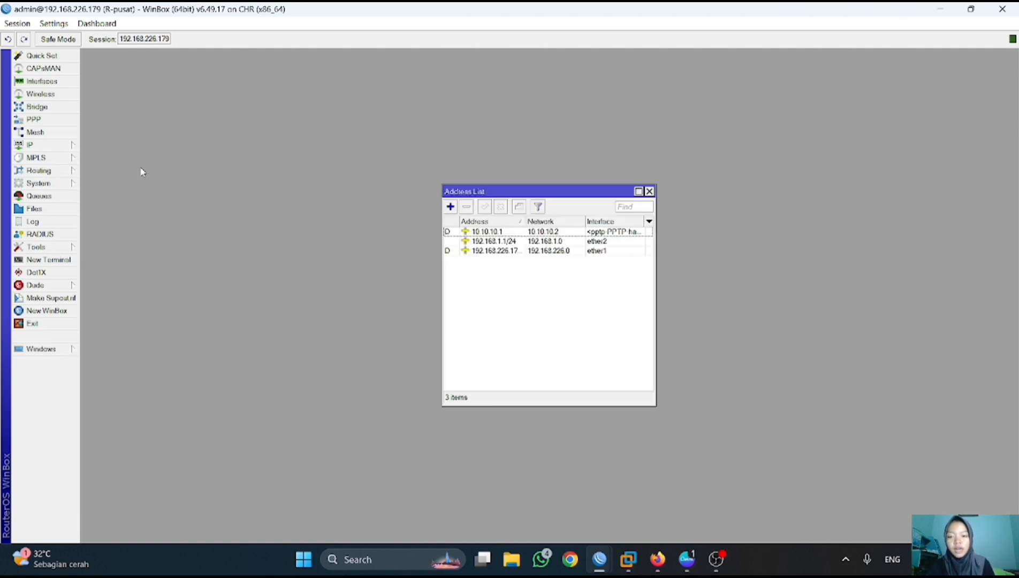
click(476, 232)
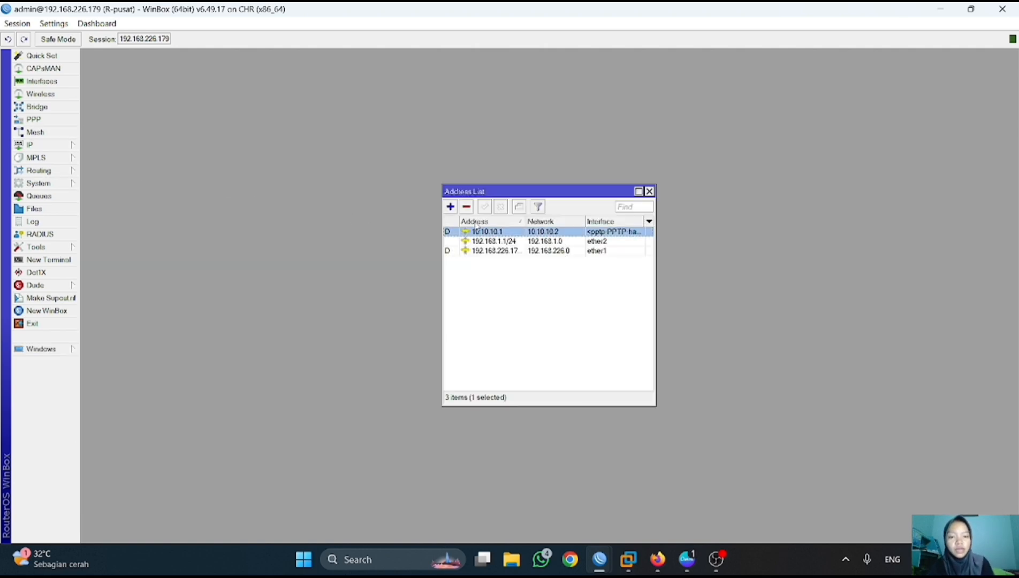
click(467, 207)
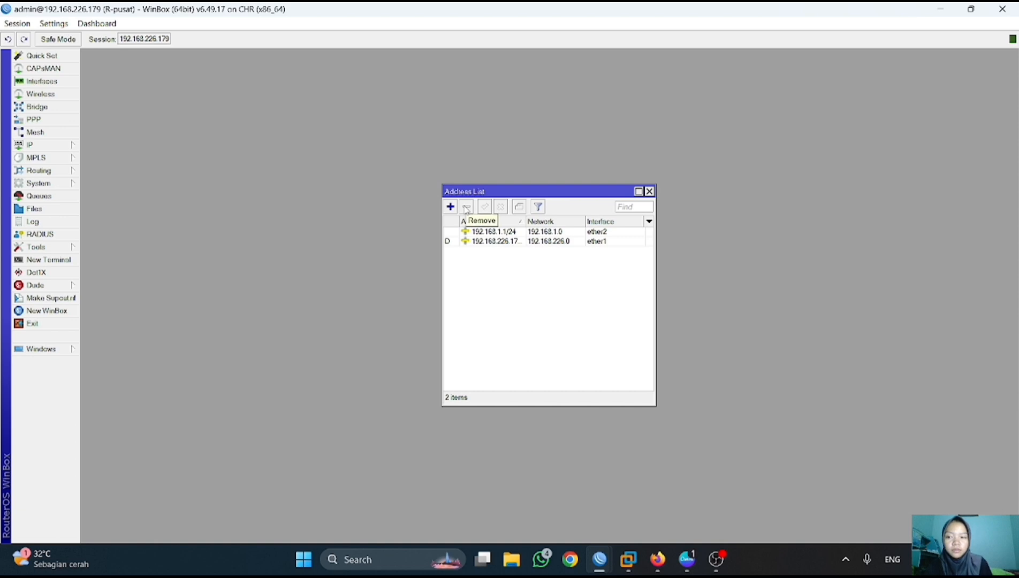
click(649, 191)
- Remove the PPTP server binding and the PPTP secret in PPP
click(59, 119)
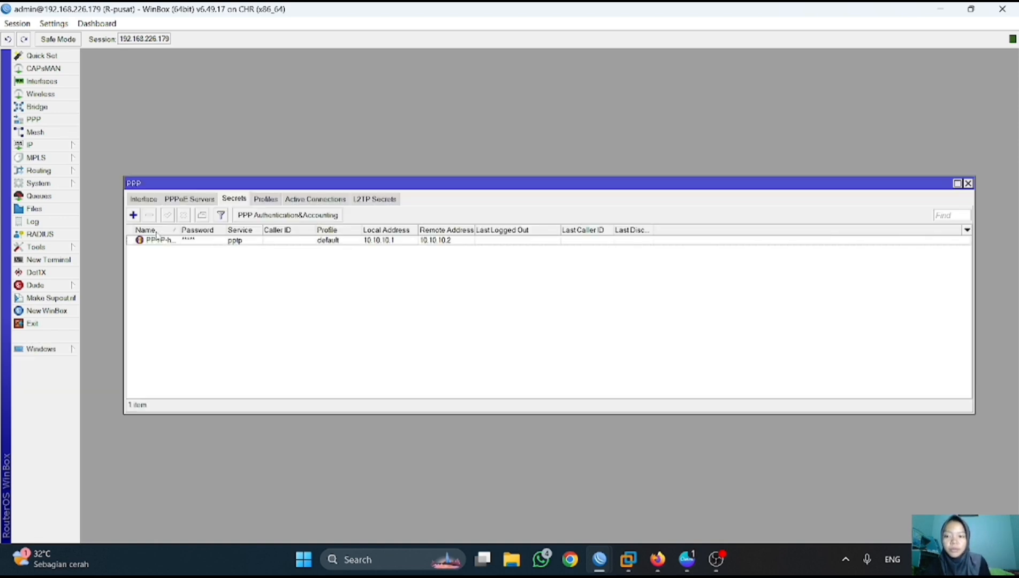
click(142, 199)
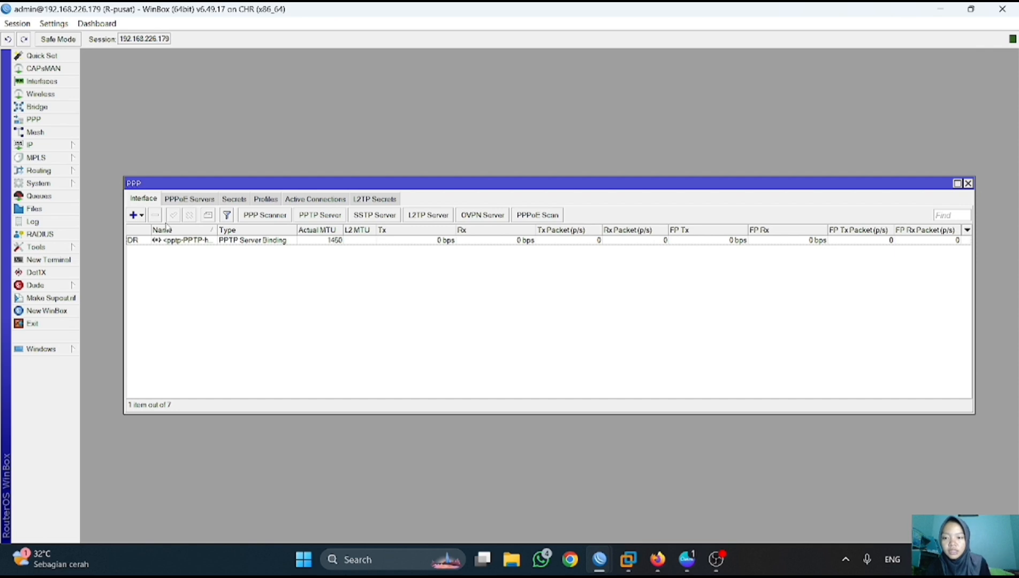
click(194, 242)
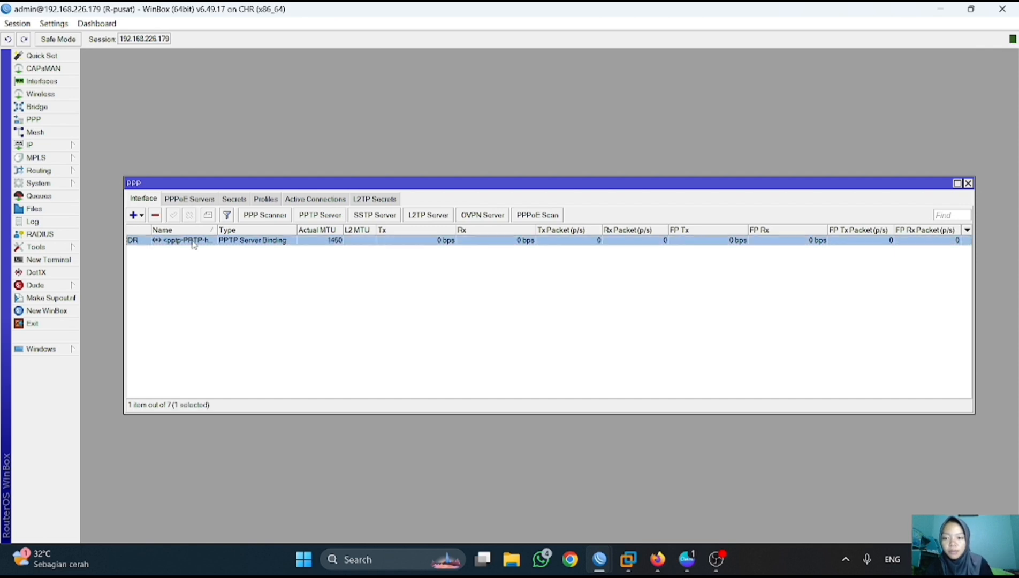
click(155, 214)
click(234, 199)
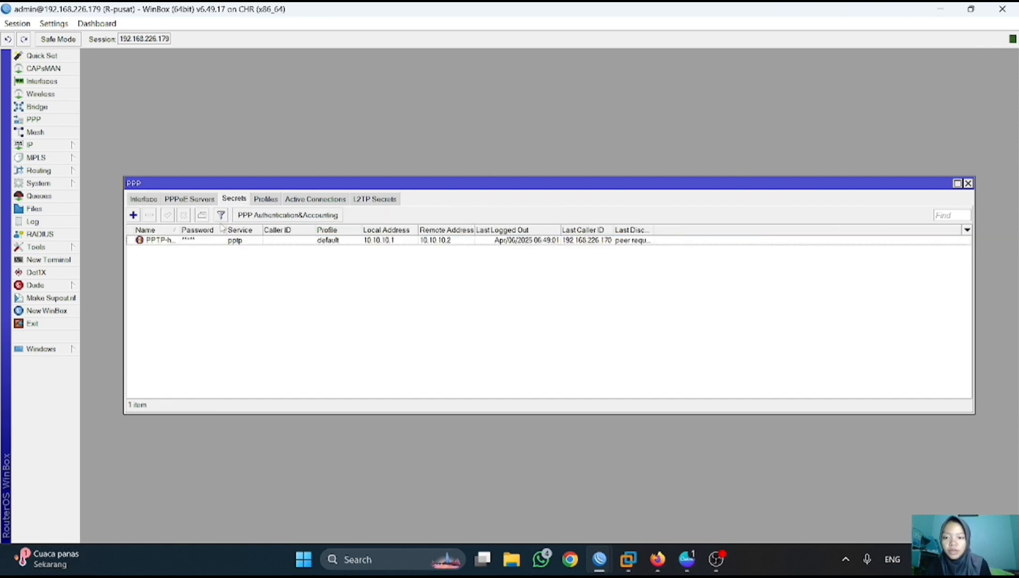
click(196, 240)
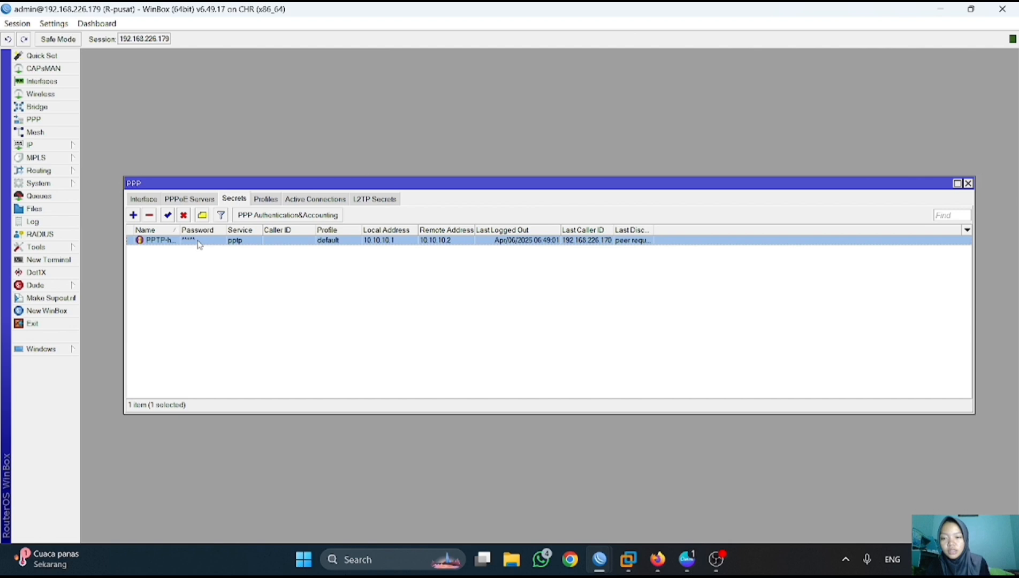
click(148, 215)
- Disconnect the active PPTP connection and close PPP
click(369, 201)
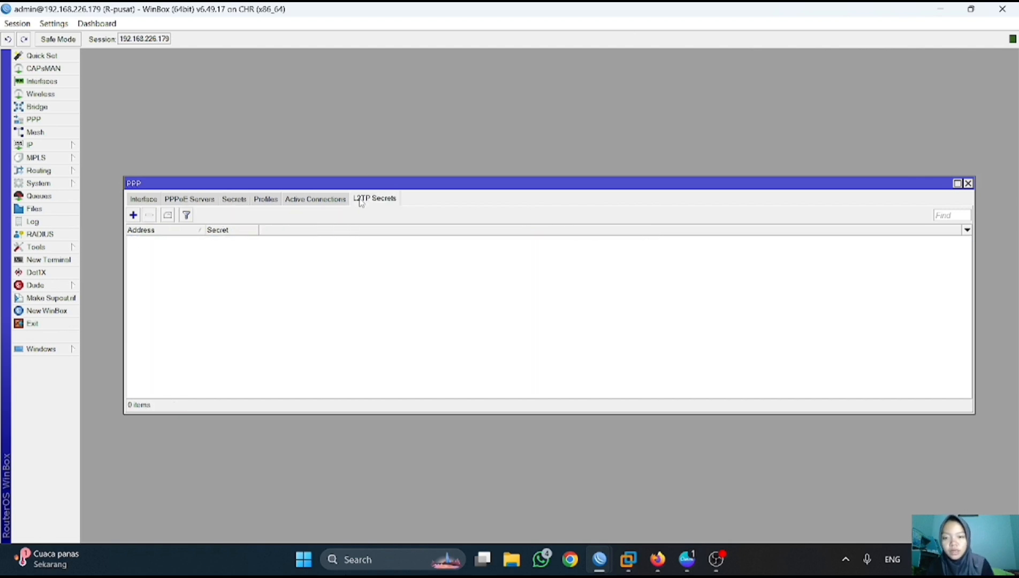
click(332, 201)
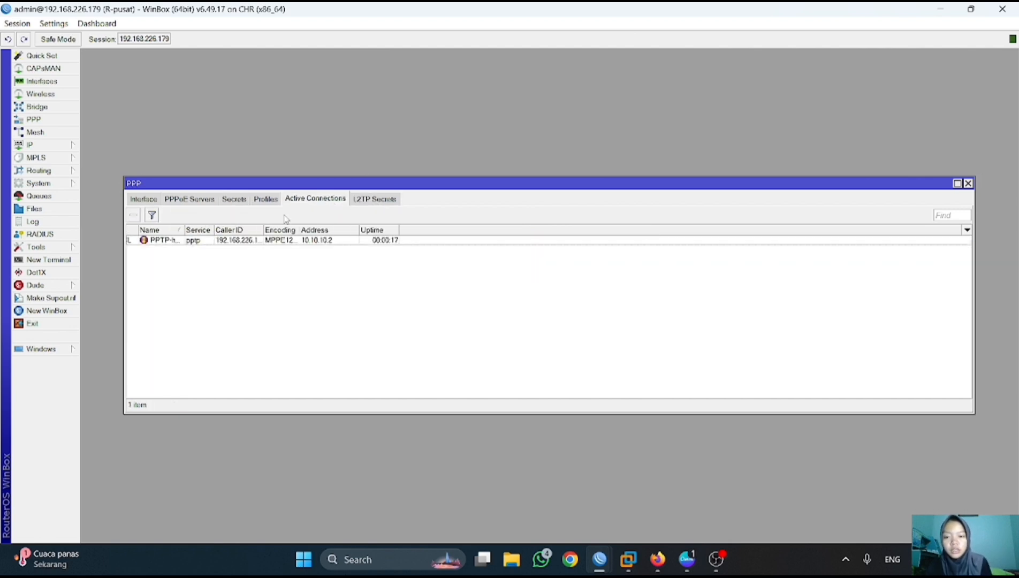
click(223, 242)
click(132, 217)
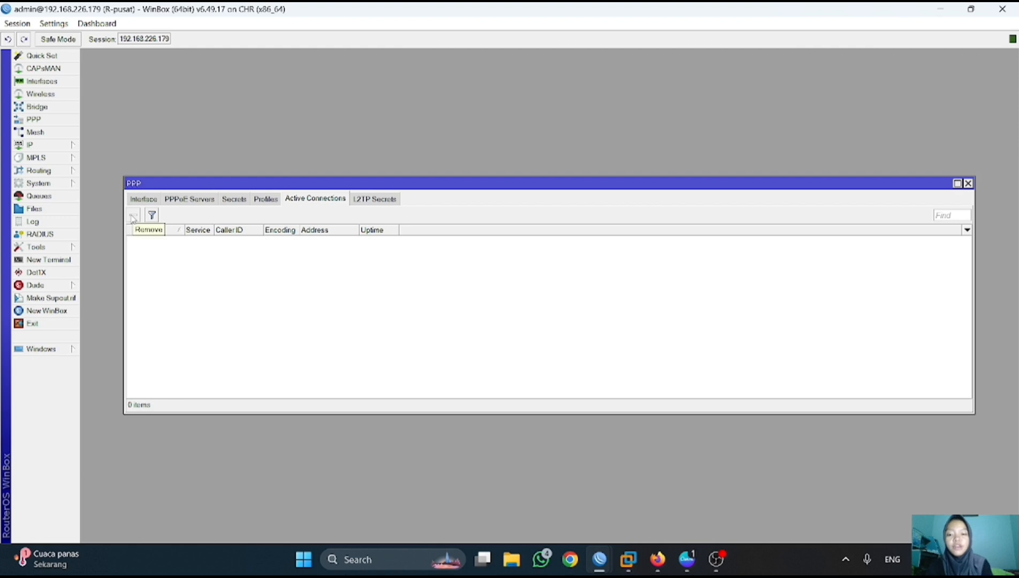
click(968, 183)
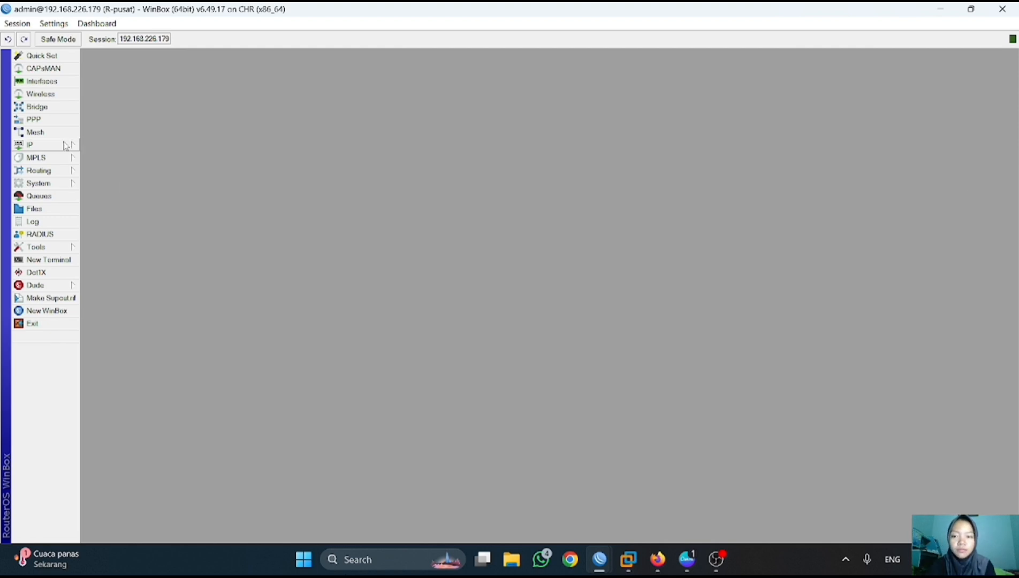
- Delete the static route to 192.168.2.0/24 from R-pusat's route list
click(47, 145)
click(112, 338)
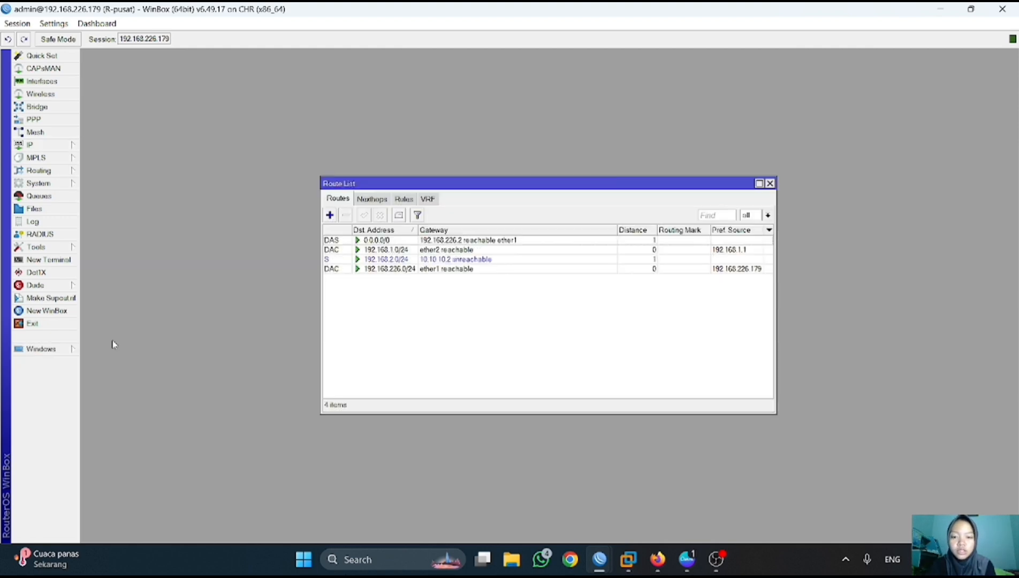
click(395, 260)
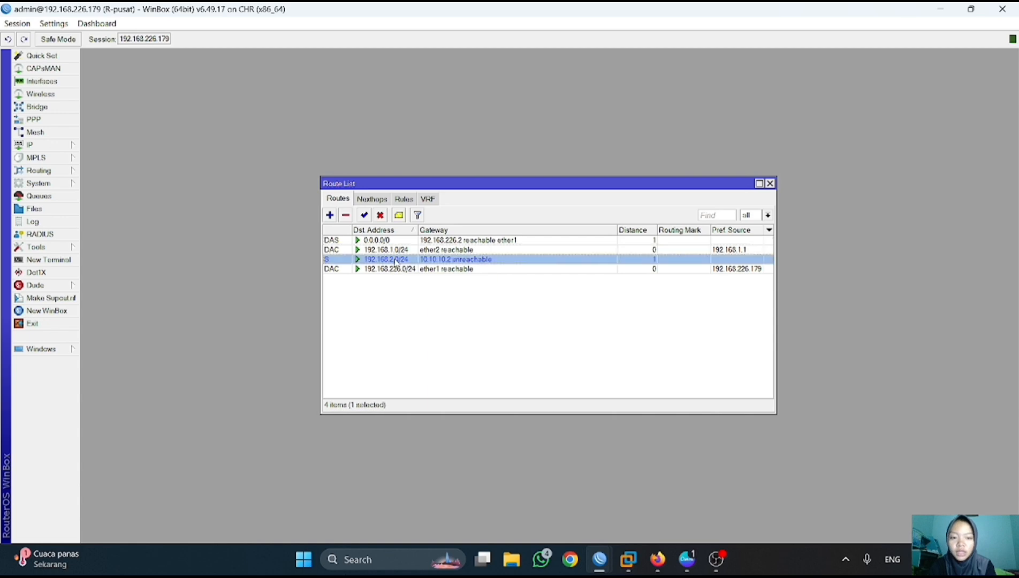
click(346, 215)
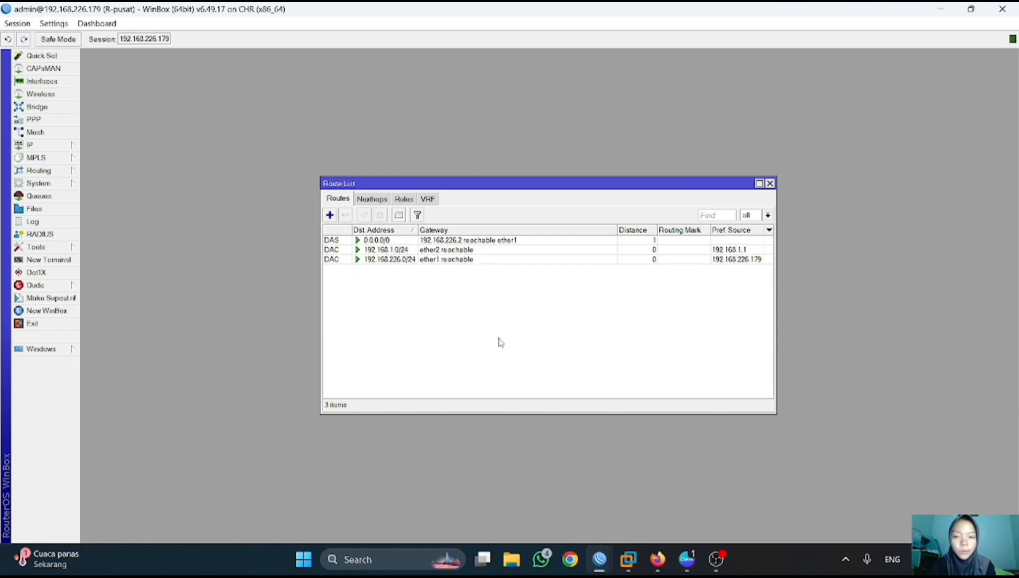
click(771, 180)
- Switch to R-cabang's WinBox session and check its IP address list
click(770, 183)
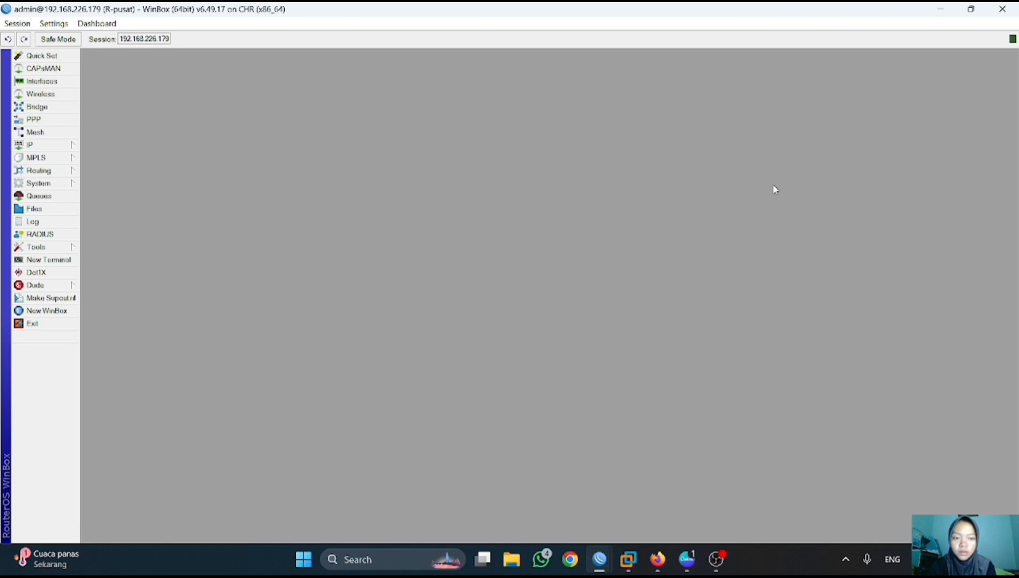
mouse_move(600, 560)
click(552, 525)
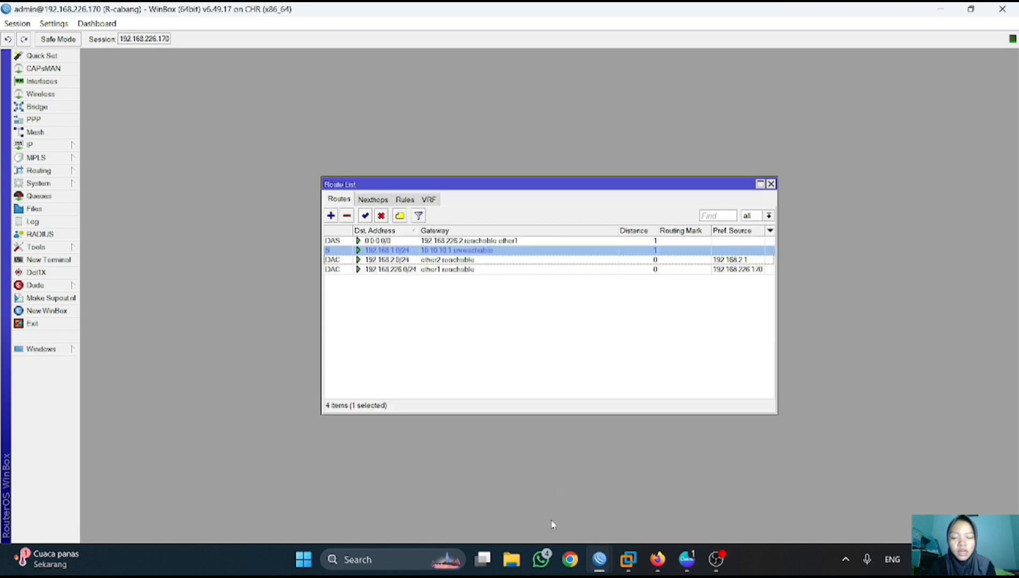
click(771, 184)
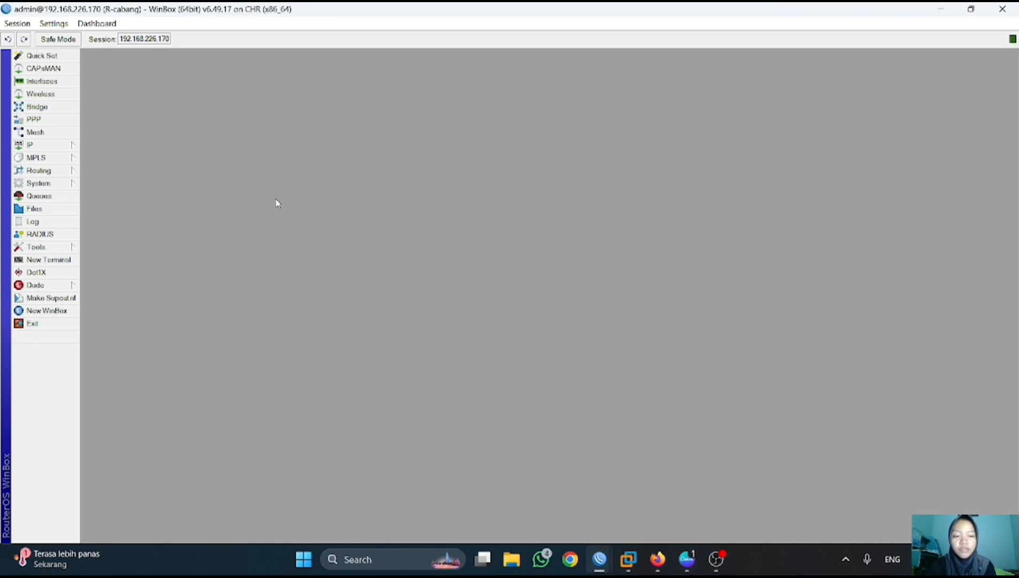
click(32, 145)
click(102, 171)
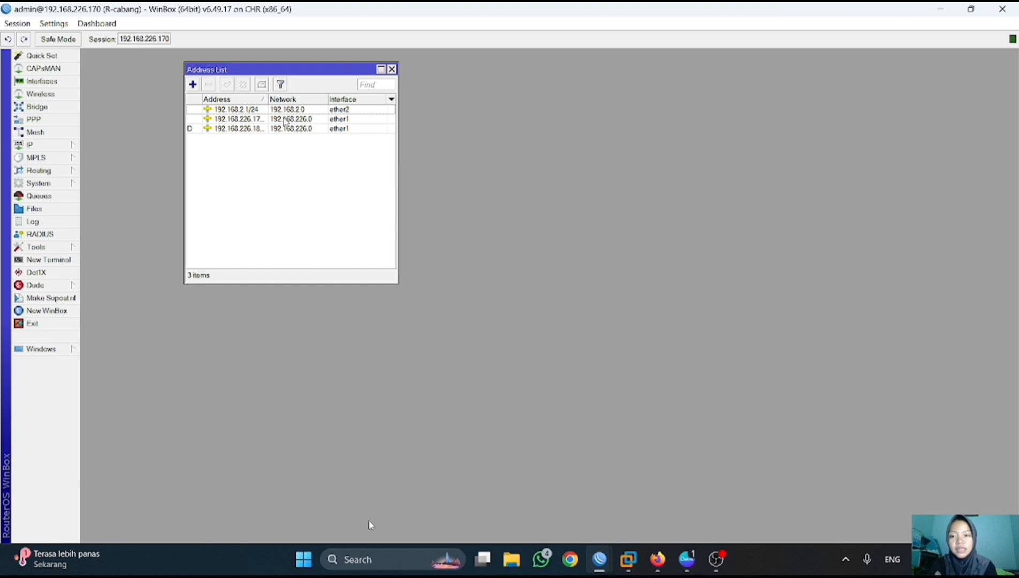
click(391, 69)
- Delete R-cabang's pptp-out1 client interface in PPP
click(35, 120)
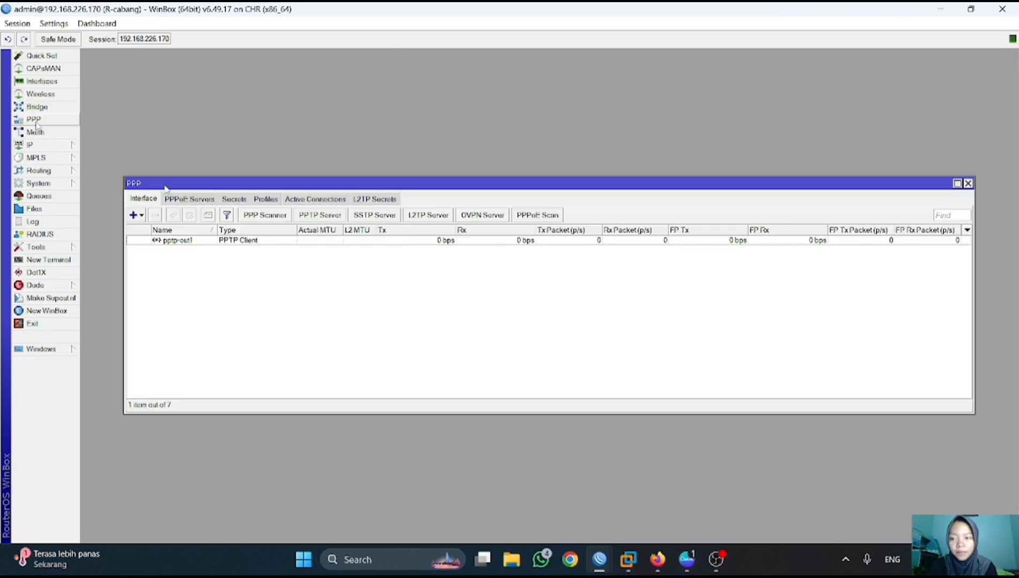
click(158, 240)
click(157, 217)
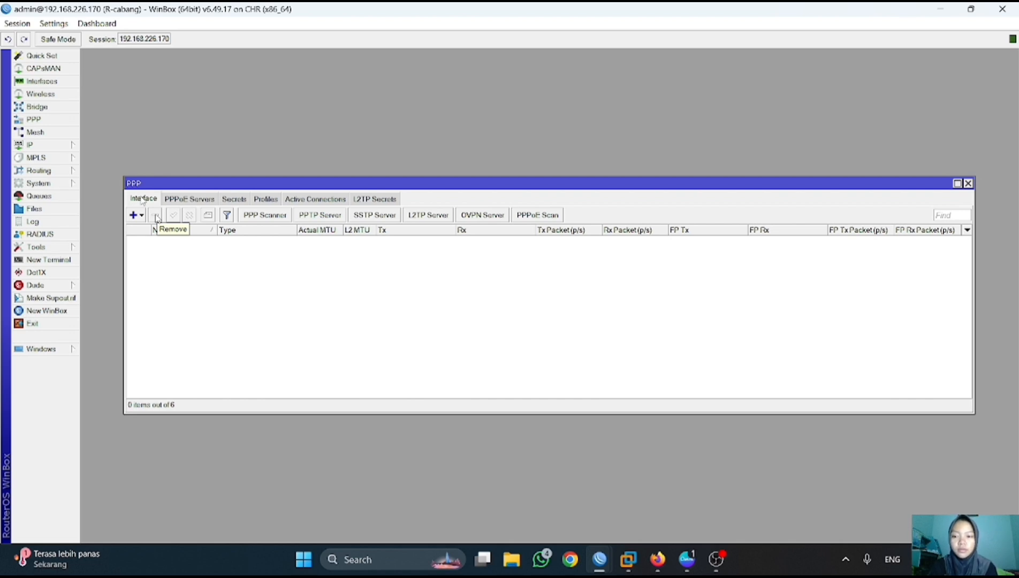
click(967, 183)
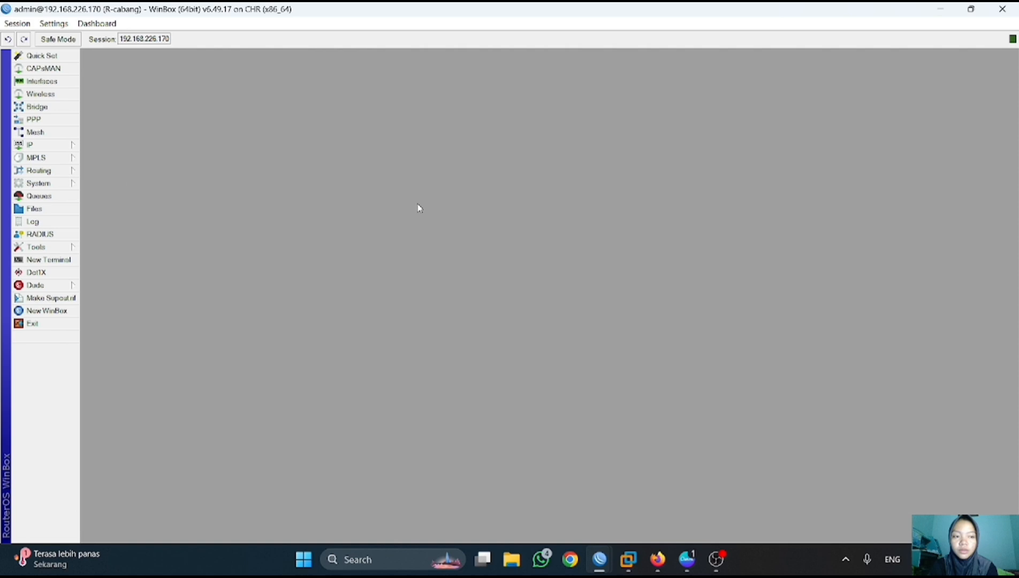
- Delete R-cabang's static route to 192.168.1.0/24
click(51, 148)
click(107, 336)
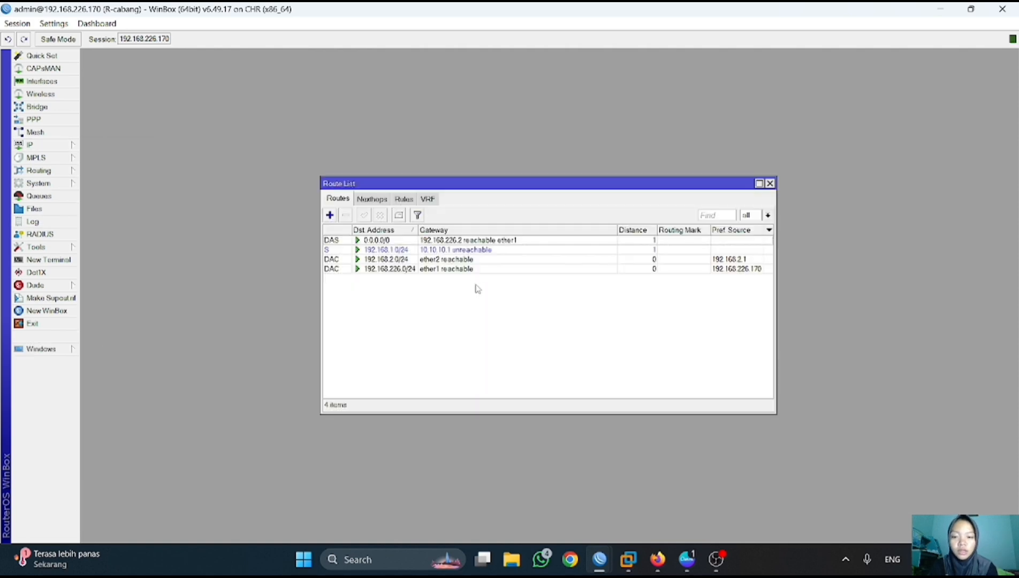
click(421, 250)
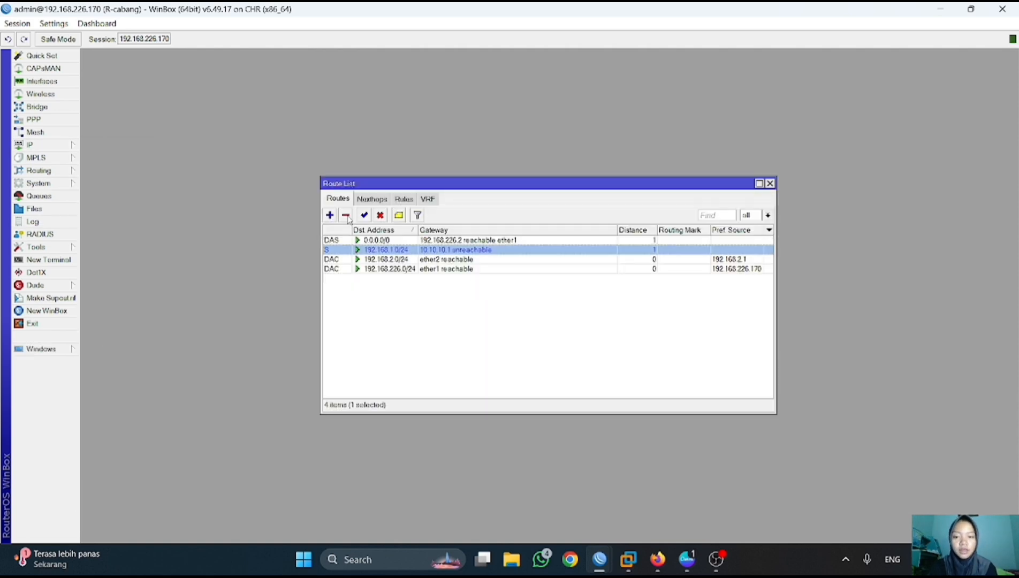
click(346, 215)
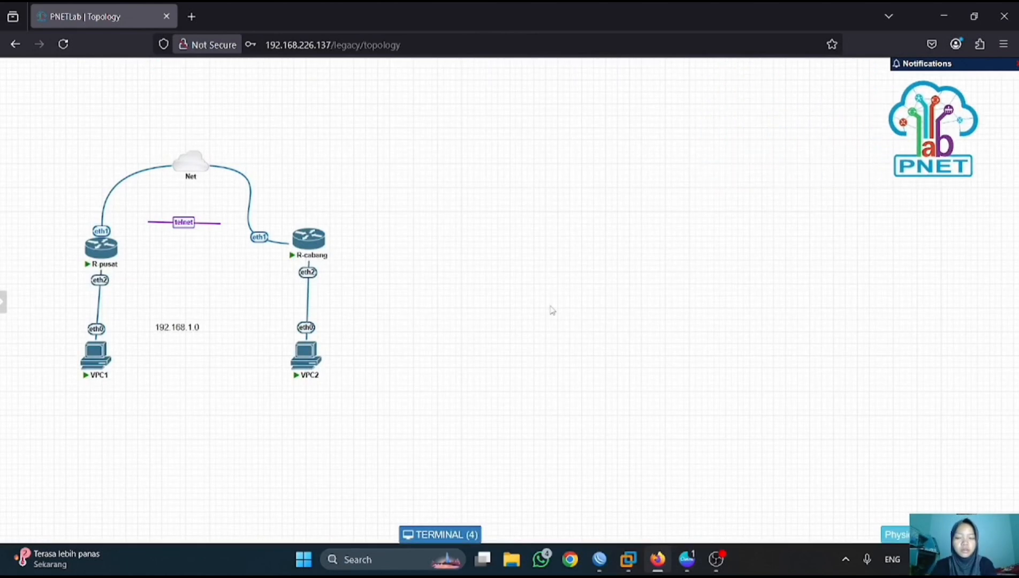
- Bring R-pusat's WinBox window back to the front from the taskbar preview
mouse_move(600, 559)
click(644, 476)
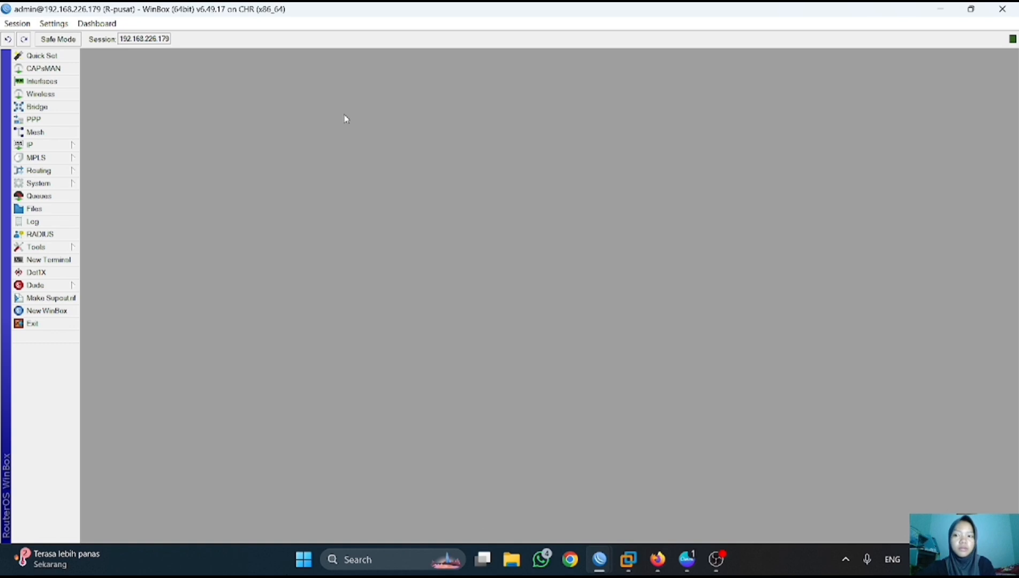
- Enable R-pusat's L2TP server with Use IPsec set to yes and a new IPsec secret
click(41, 119)
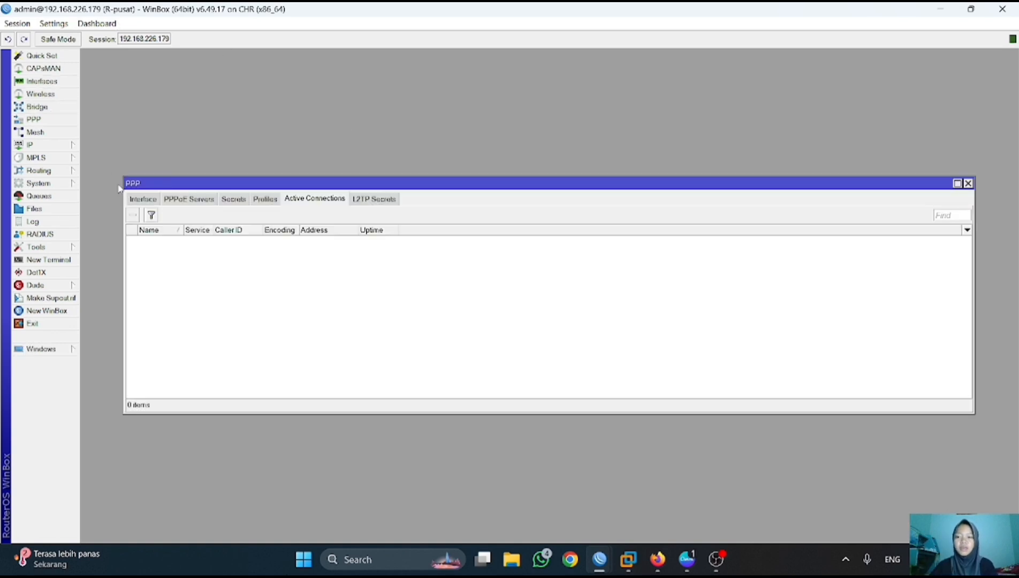
click(154, 199)
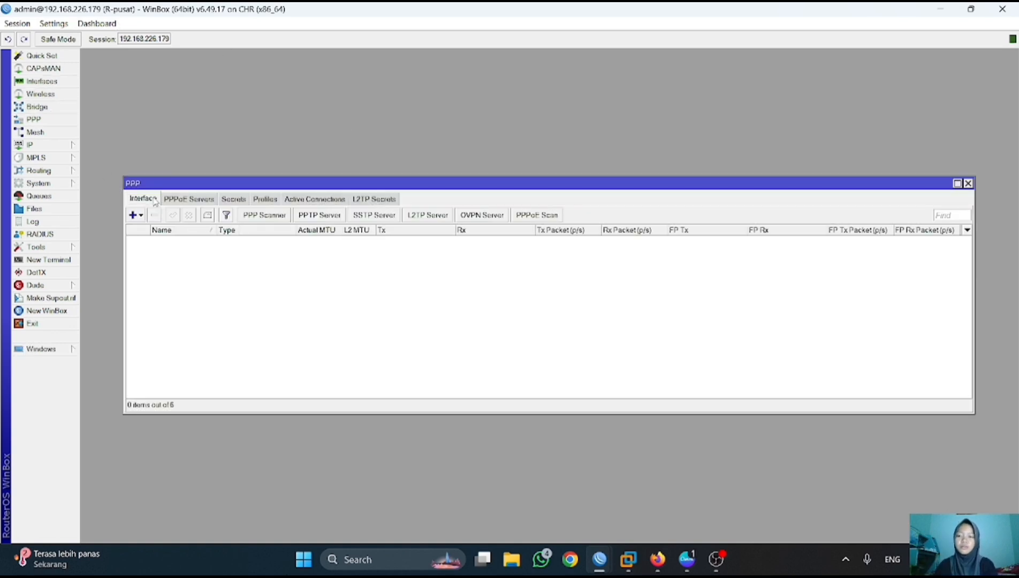
click(438, 215)
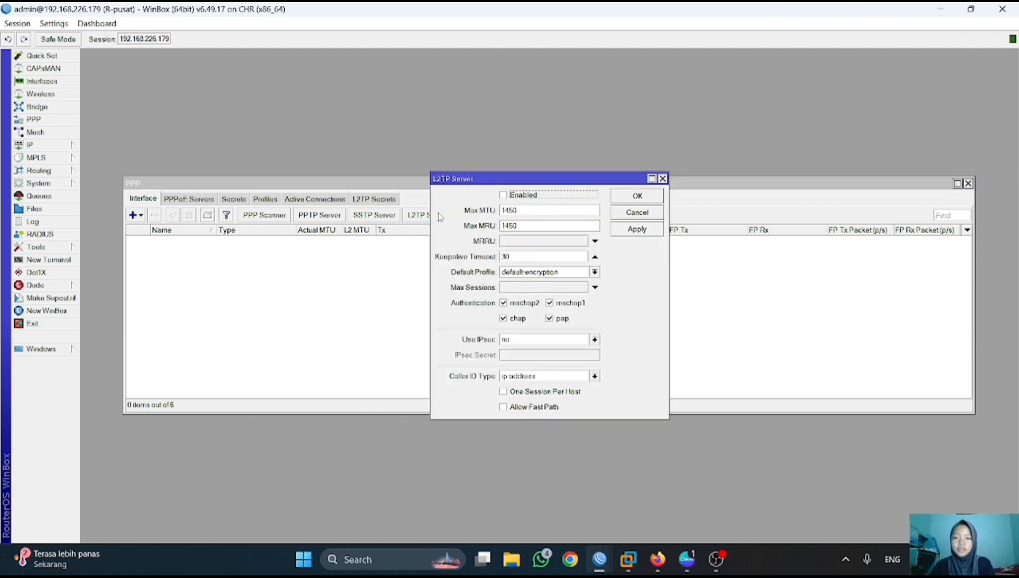
click(504, 196)
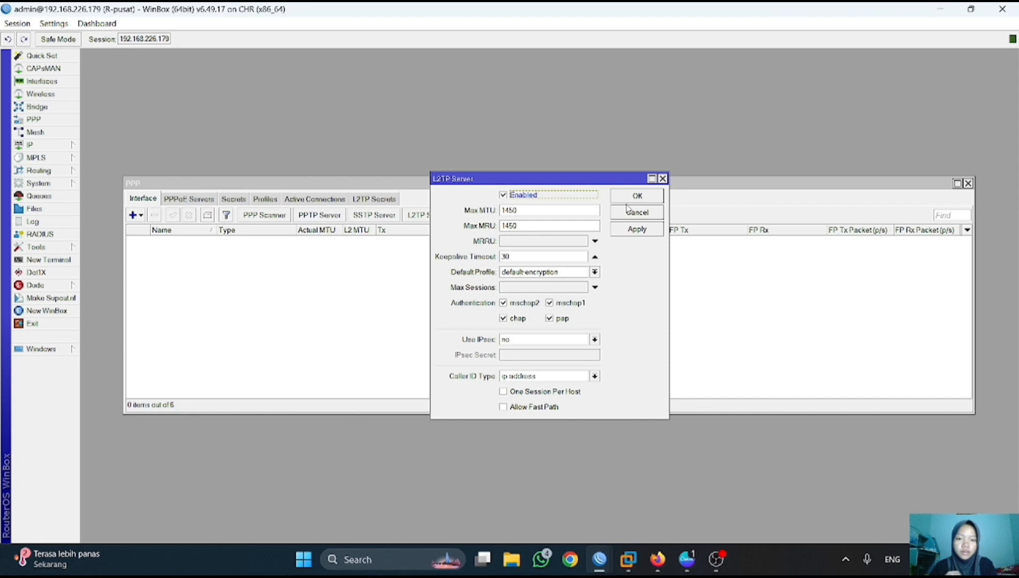
click(595, 339)
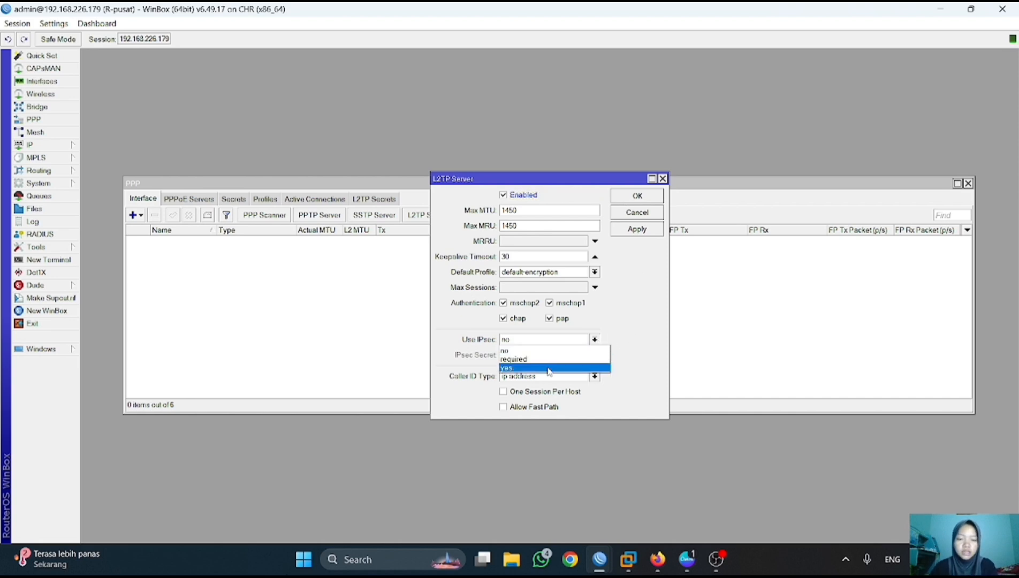
click(549, 368)
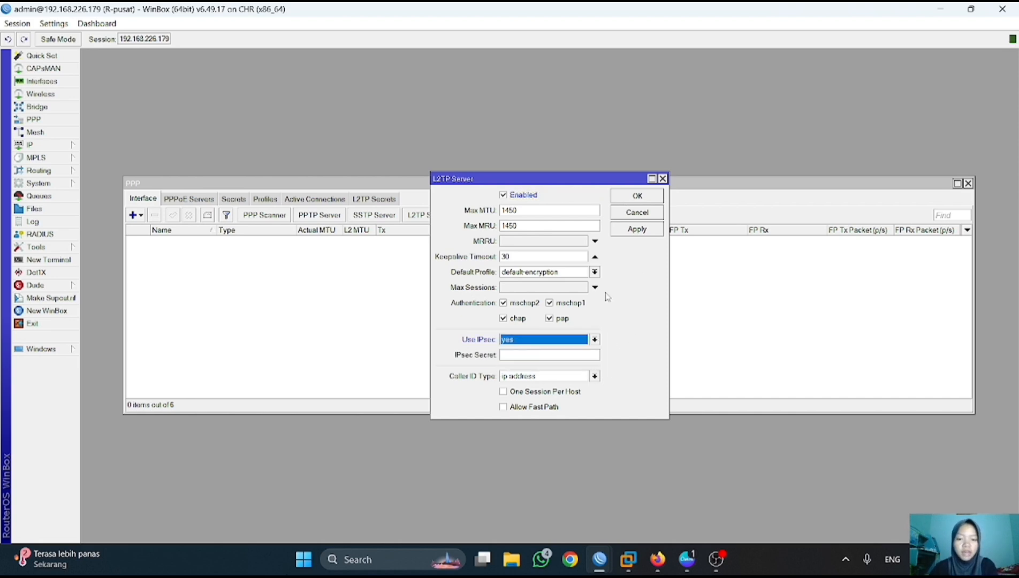
click(530, 353)
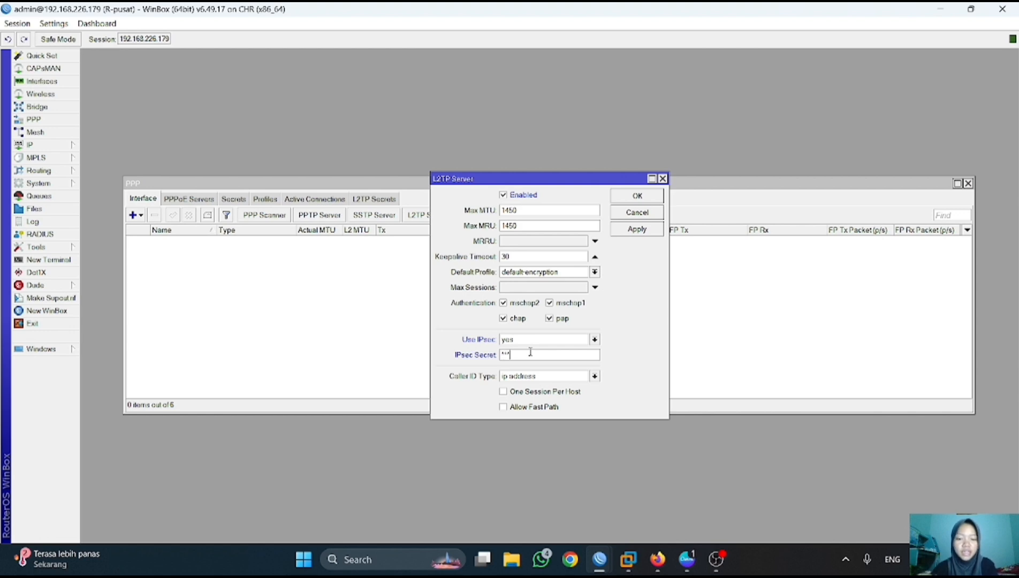
key(BackSpace)
key(BackSpace)
key(BackSpace)
key(BackSpace)
key(BackSpace)
key(BackSpace)
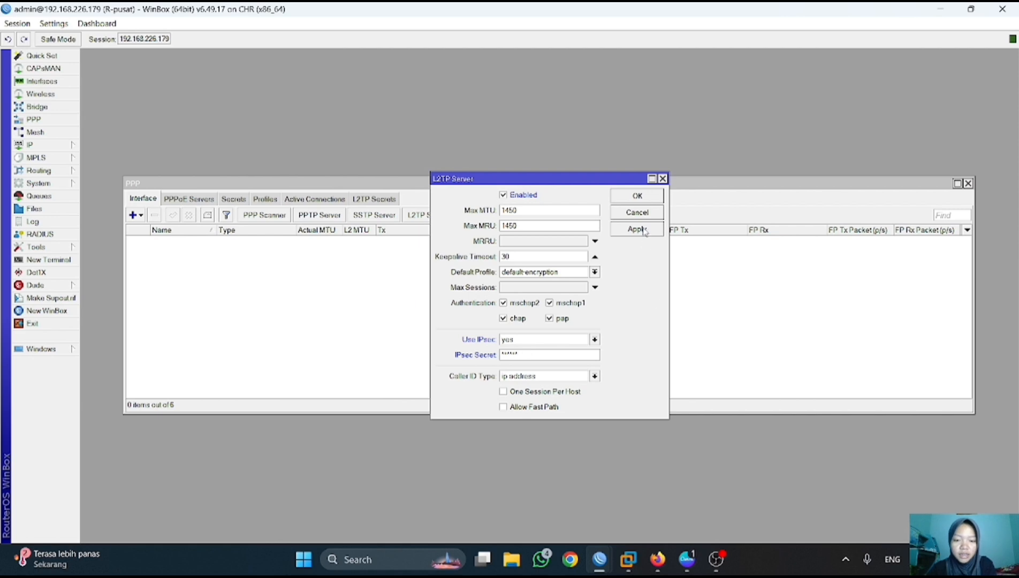
click(642, 196)
- Start a new PPP secret with an 'L2TP-' user name and a password
click(233, 198)
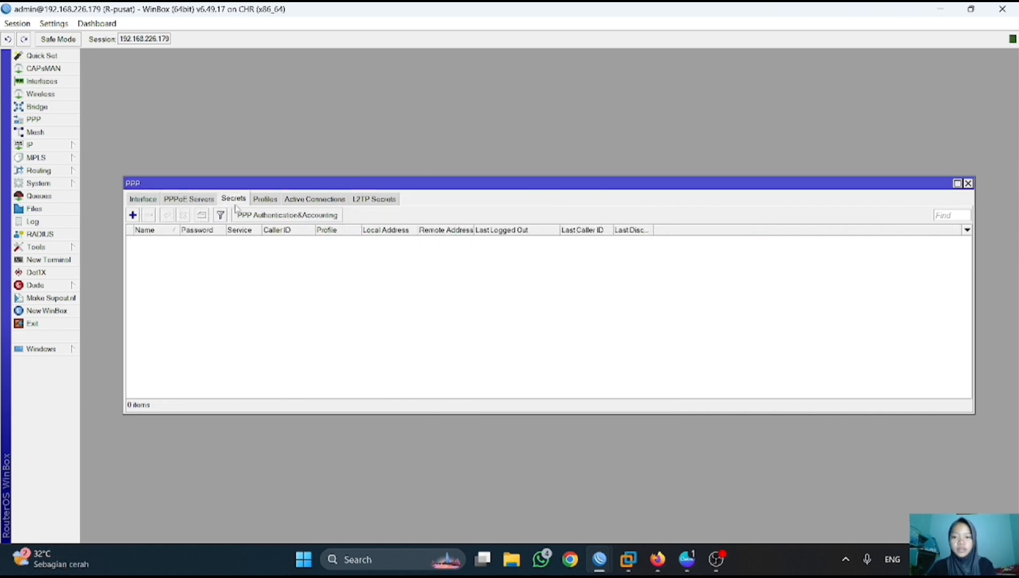
click(133, 214)
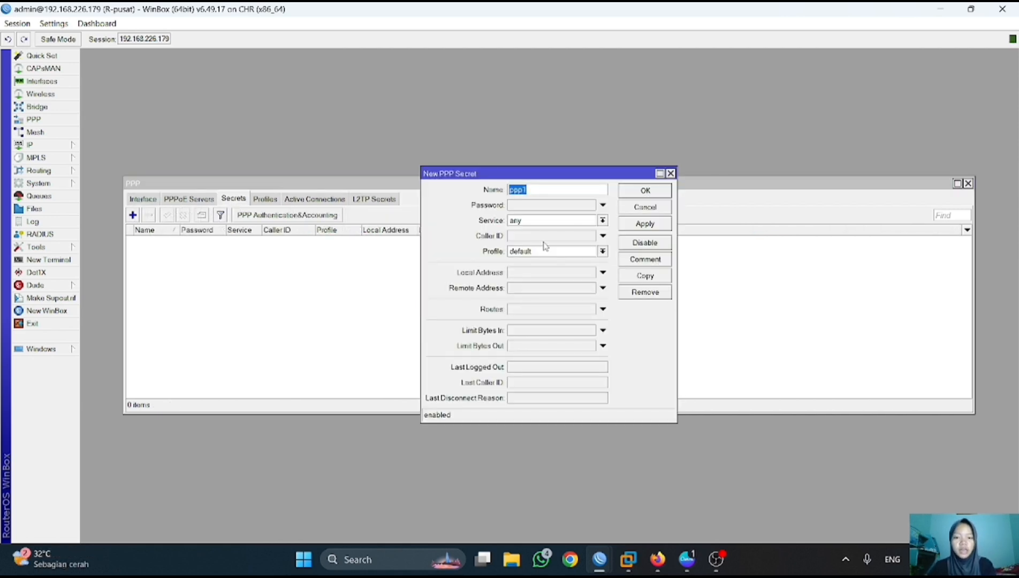
key(BackSpace)
key(super)
text(L)
key(BackSpace)
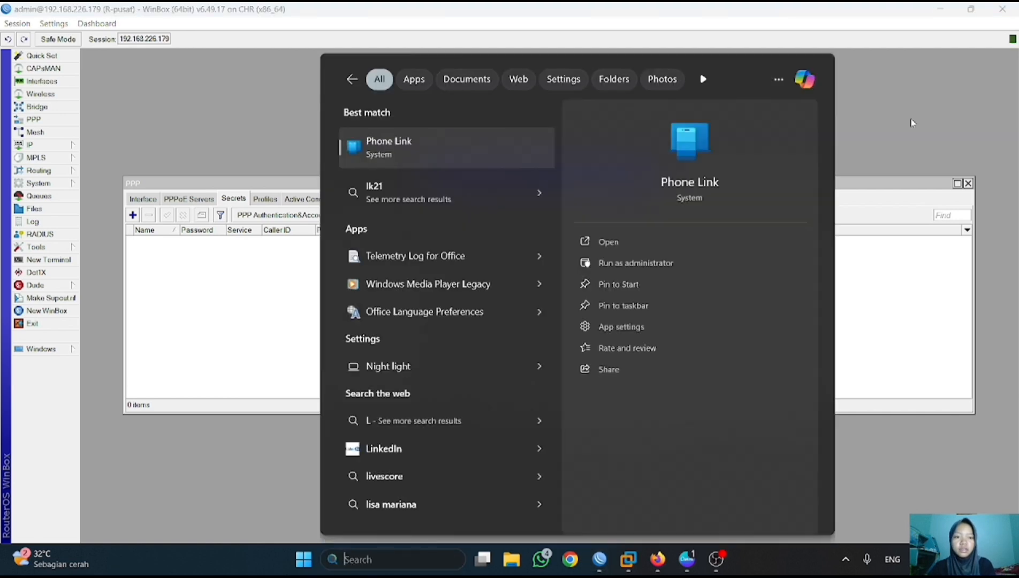
click(944, 117)
text(L2TP-hana)
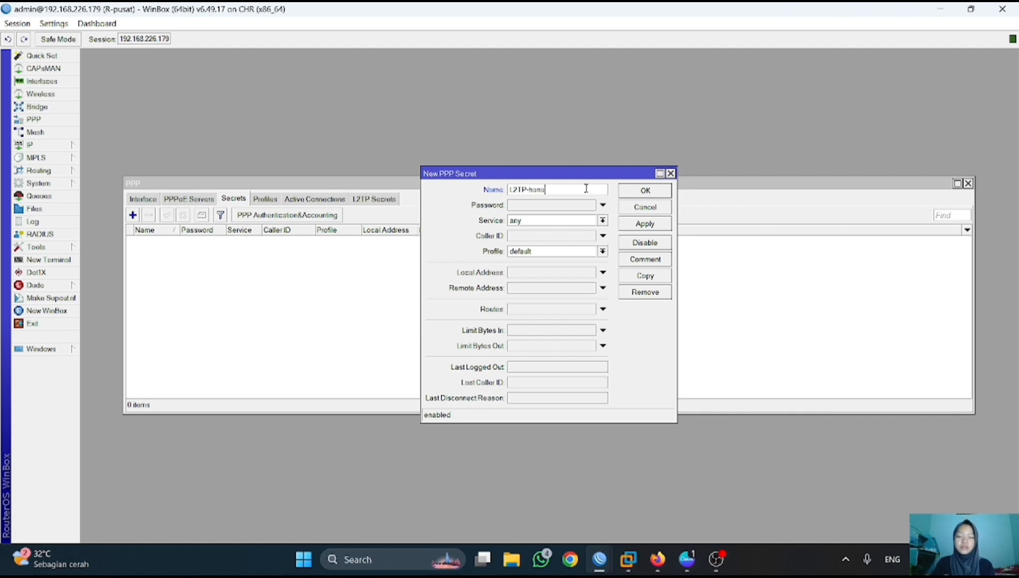
click(603, 205)
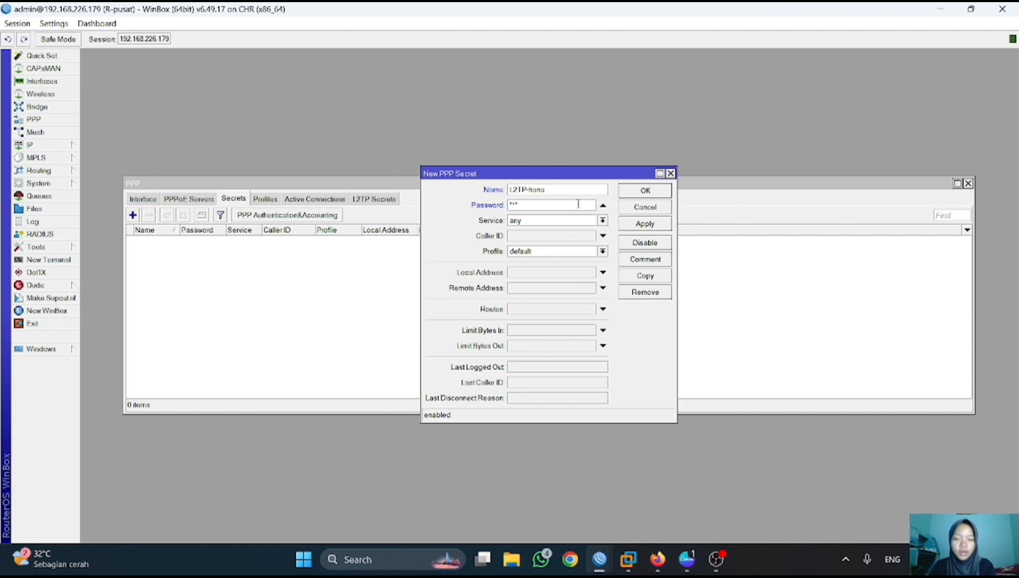
- Set the secret to service l2tp, profile default-encryption, local 172.16.1.1, remote 172.16.1.2, and save
click(602, 220)
click(565, 249)
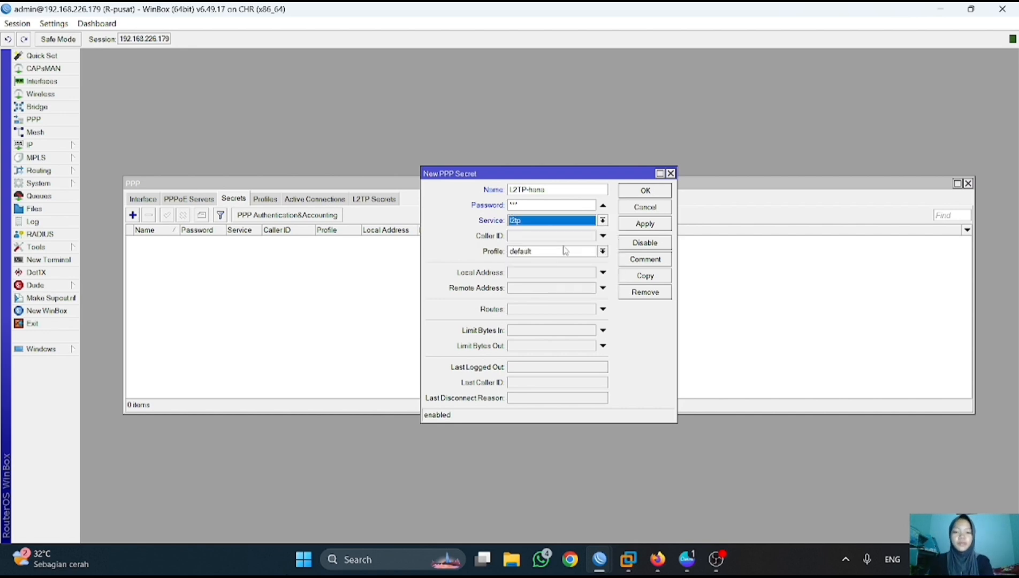
click(602, 251)
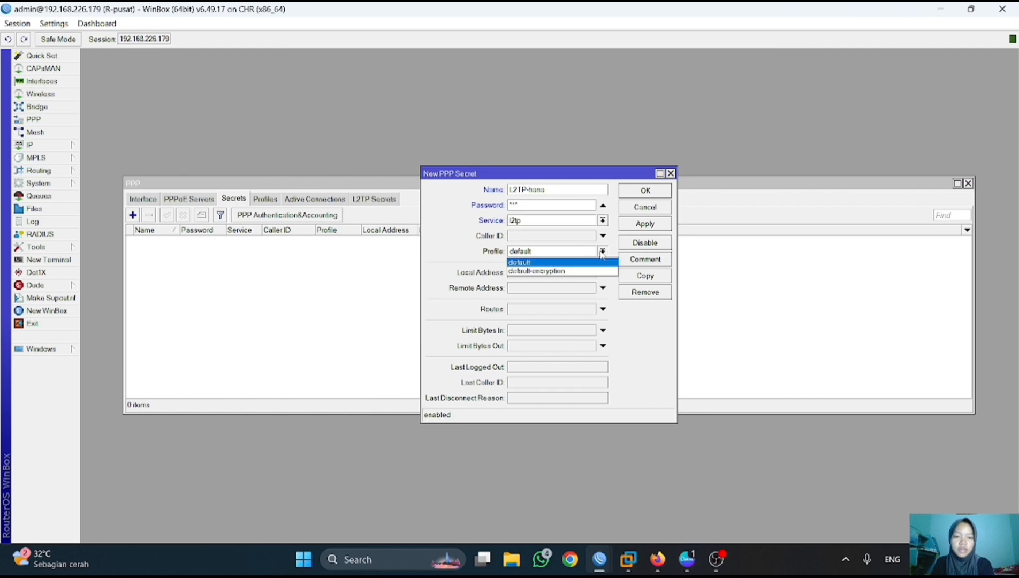
click(578, 269)
click(557, 274)
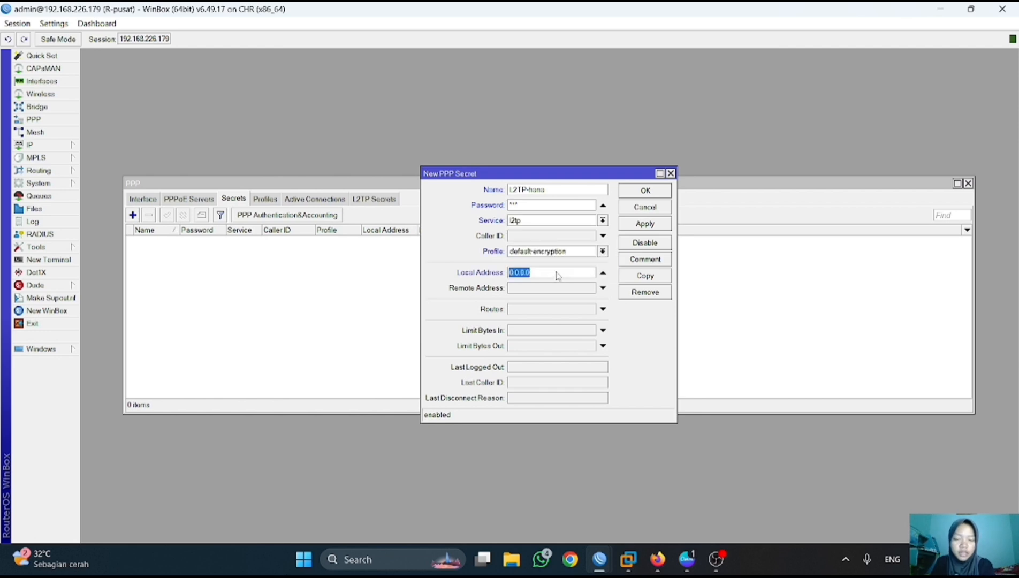
key(BackSpace)
text(172.16.1.1)
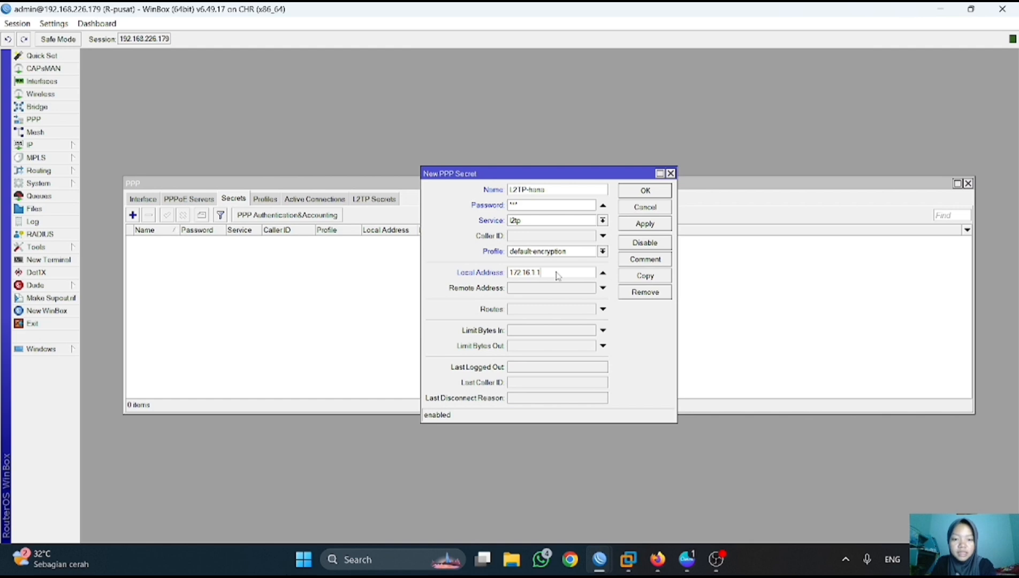
click(589, 289)
key(BackSpace)
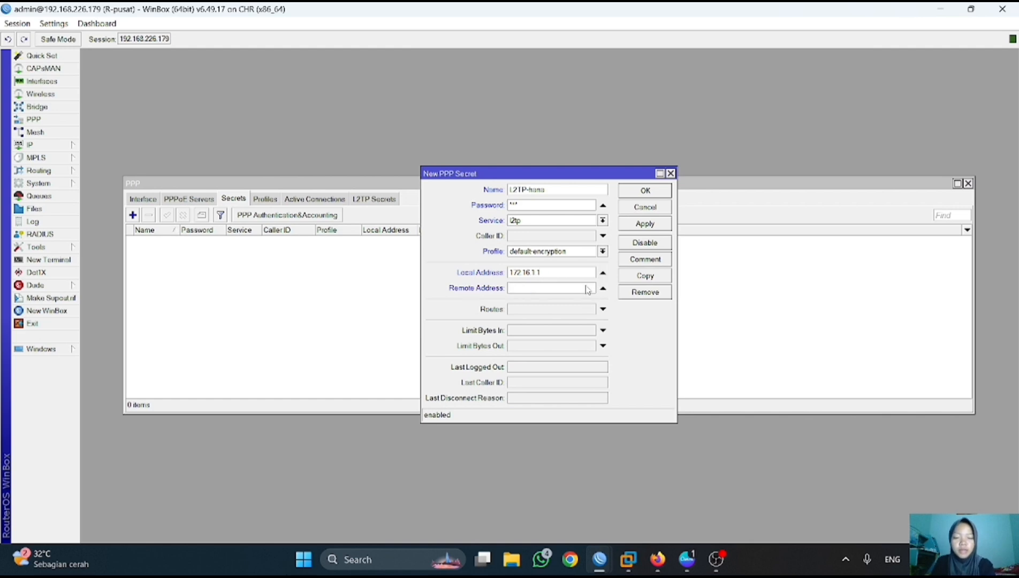
text(172)
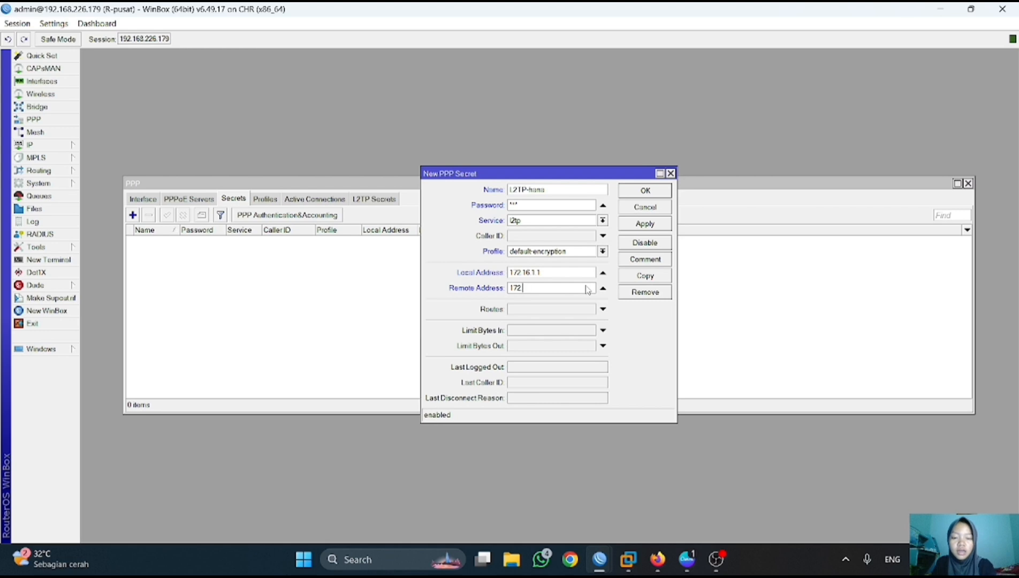
text(.16.1.2)
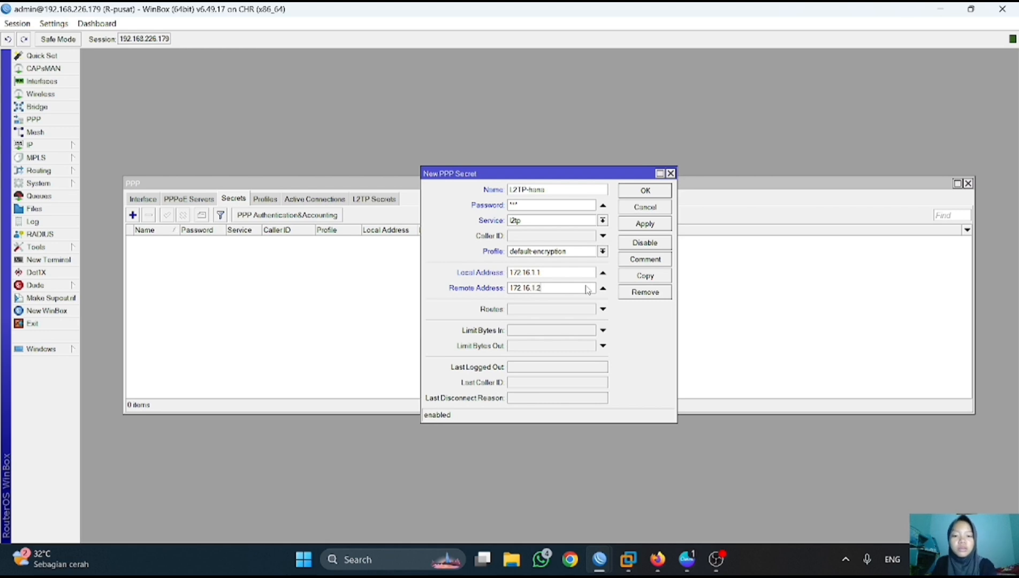
click(644, 224)
click(645, 191)
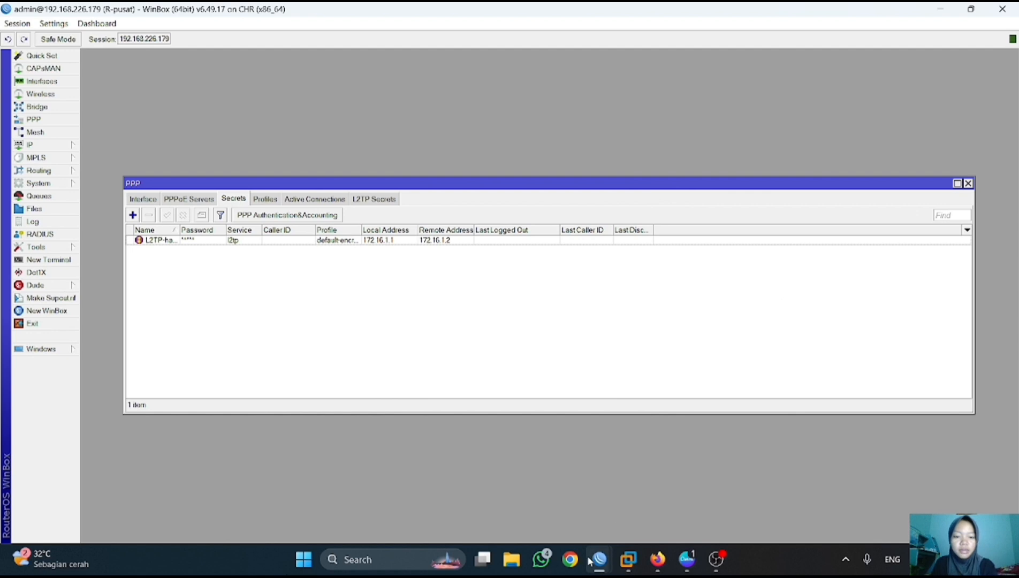
- On R-cabang, add a new L2TP client interface in PPP
mouse_move(590, 561)
click(544, 495)
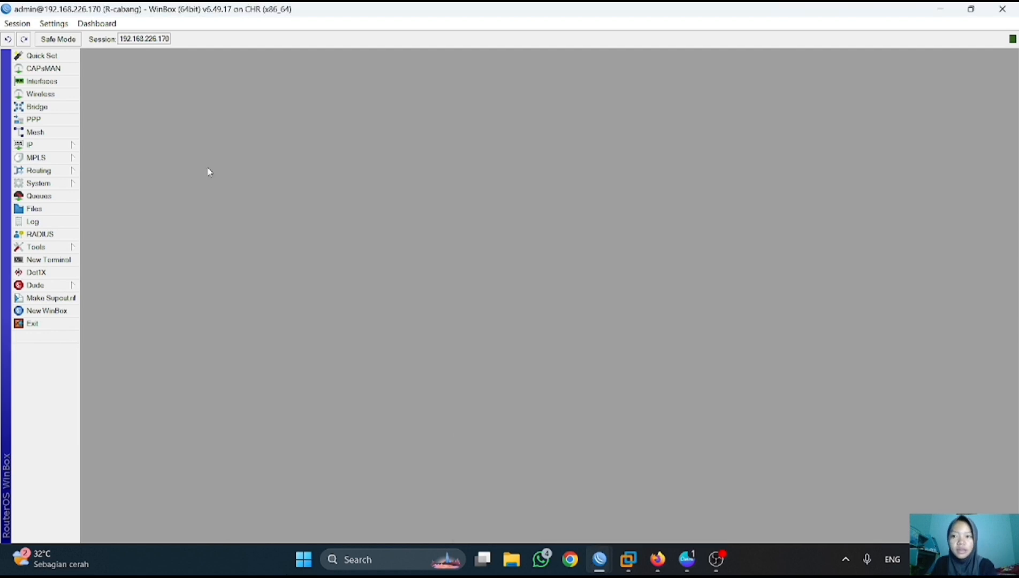
click(33, 120)
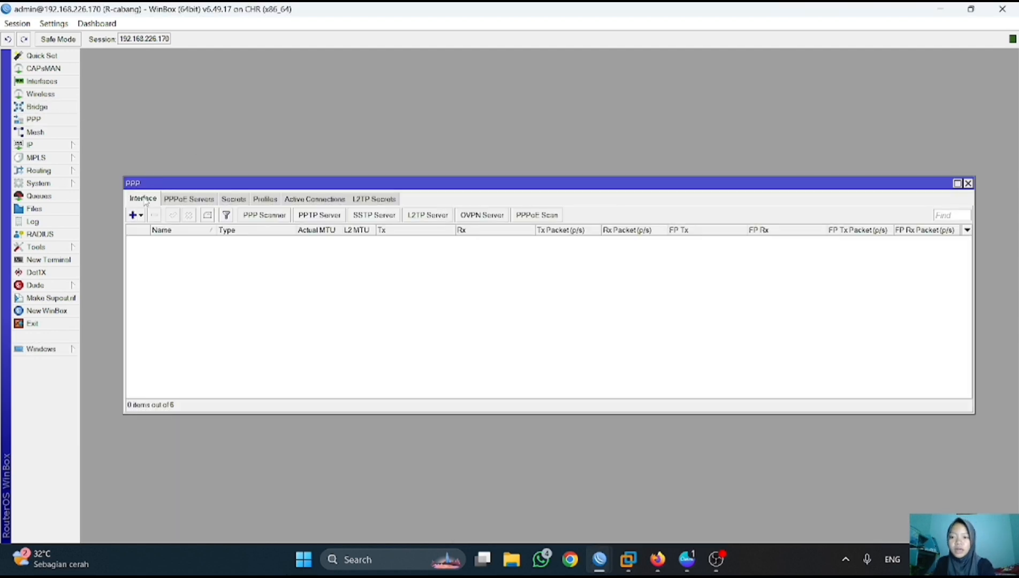
click(134, 214)
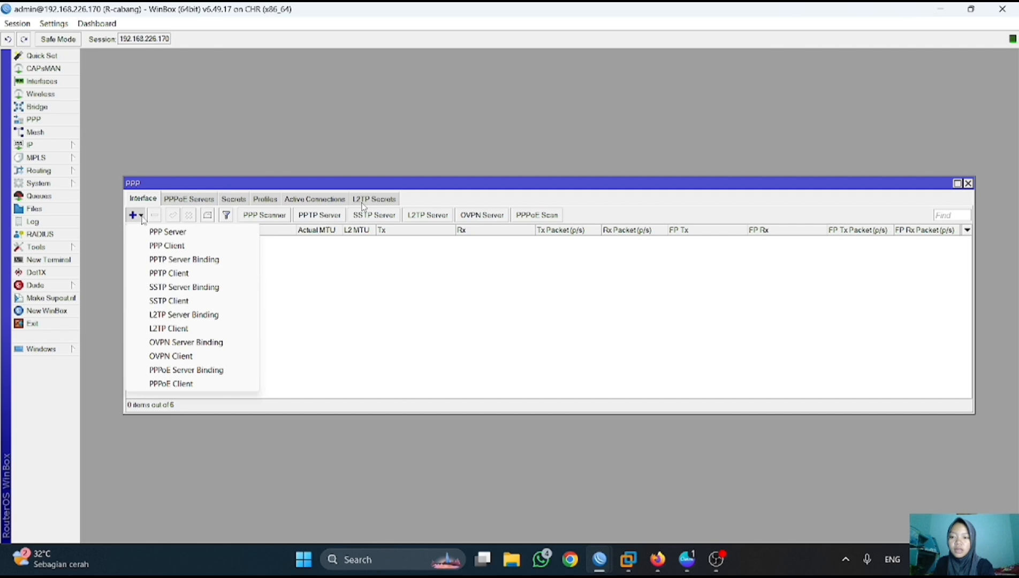
click(180, 327)
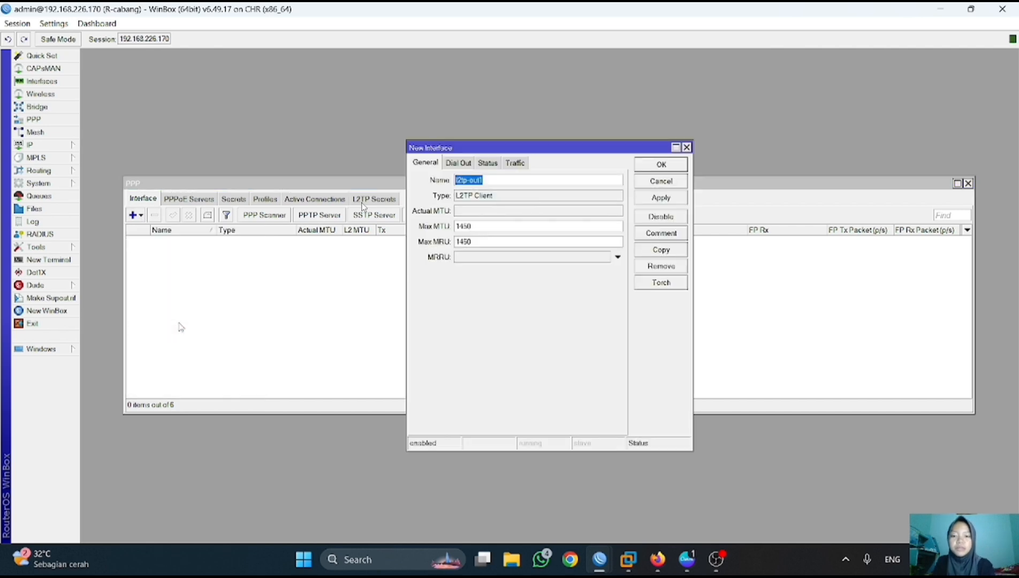
- Set the client to connect to 192.168.226.179 with the tunnel user name and password
click(458, 164)
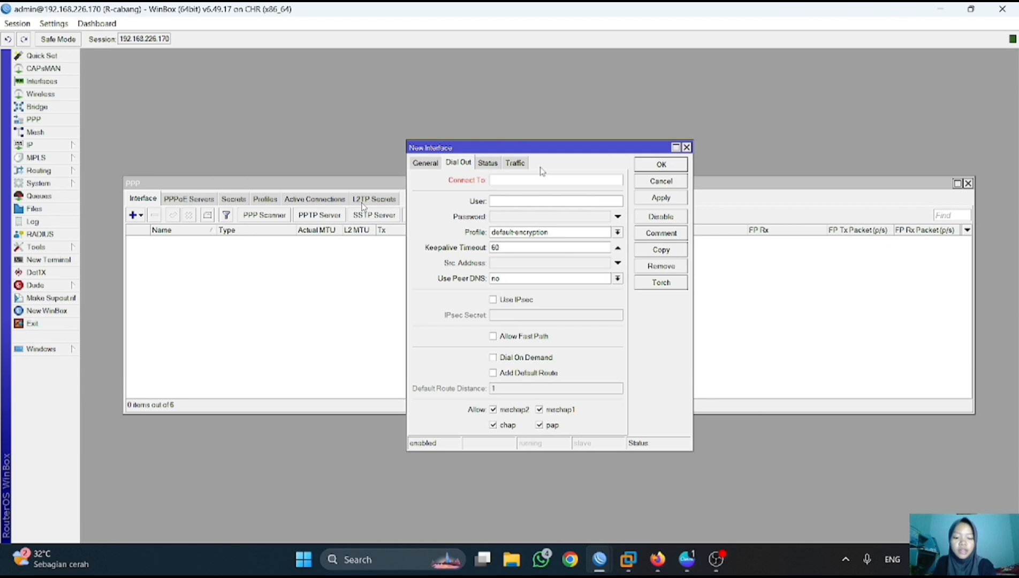
text(1)
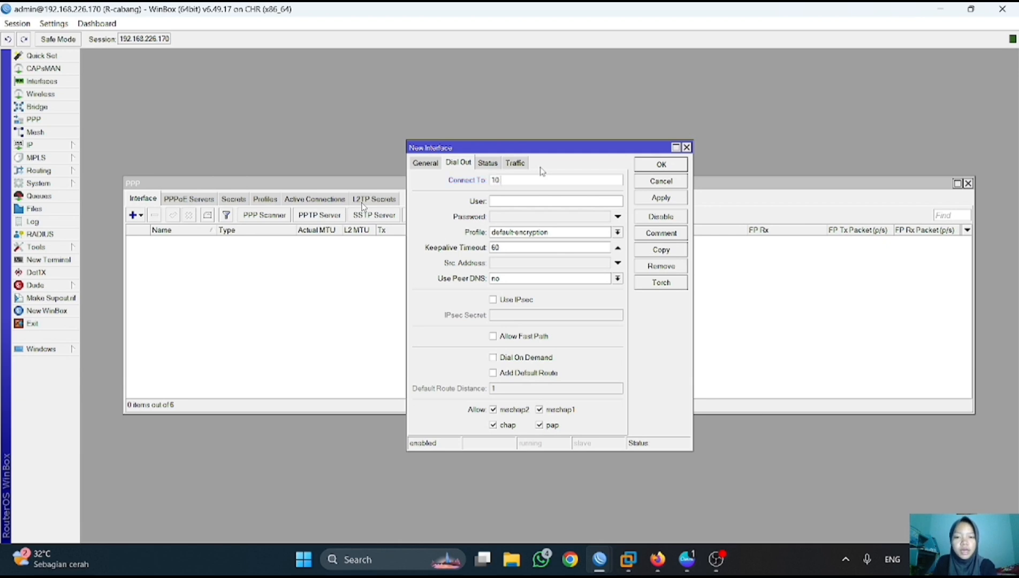
text(0)
key(BackSpace)
key(BackSpace)
text(192.168.226.179)
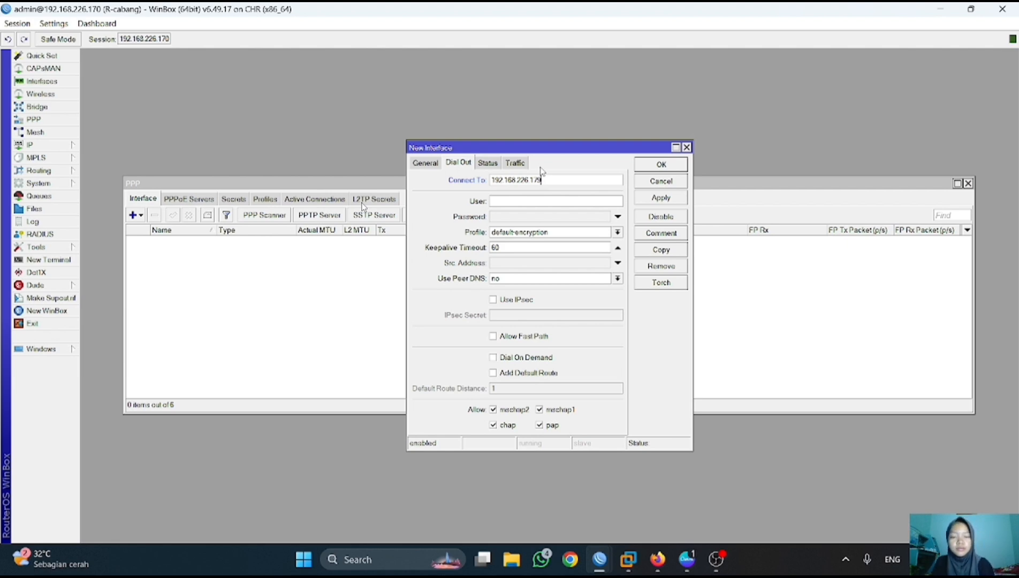
click(498, 203)
text(L2TP hana)
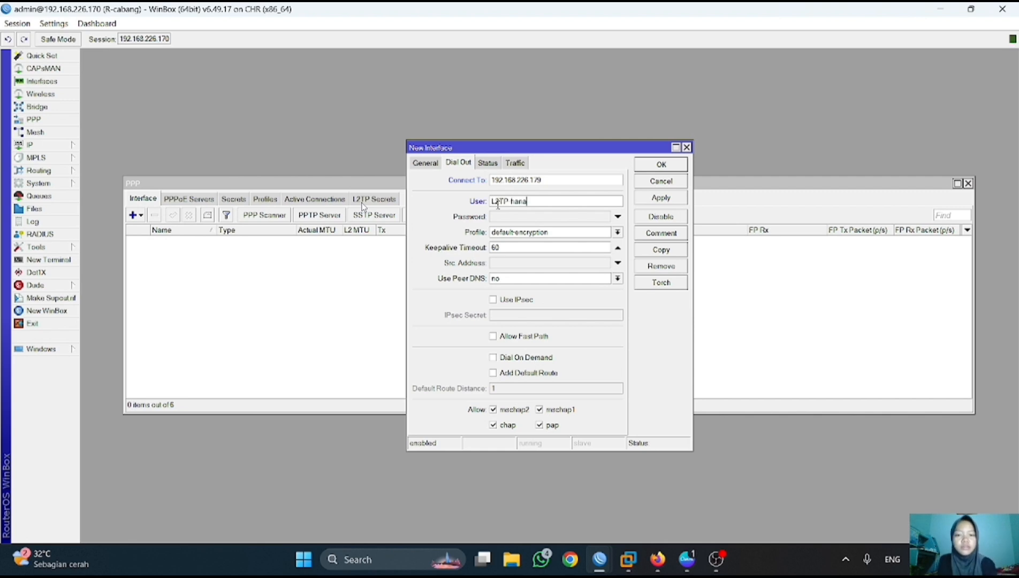
click(522, 217)
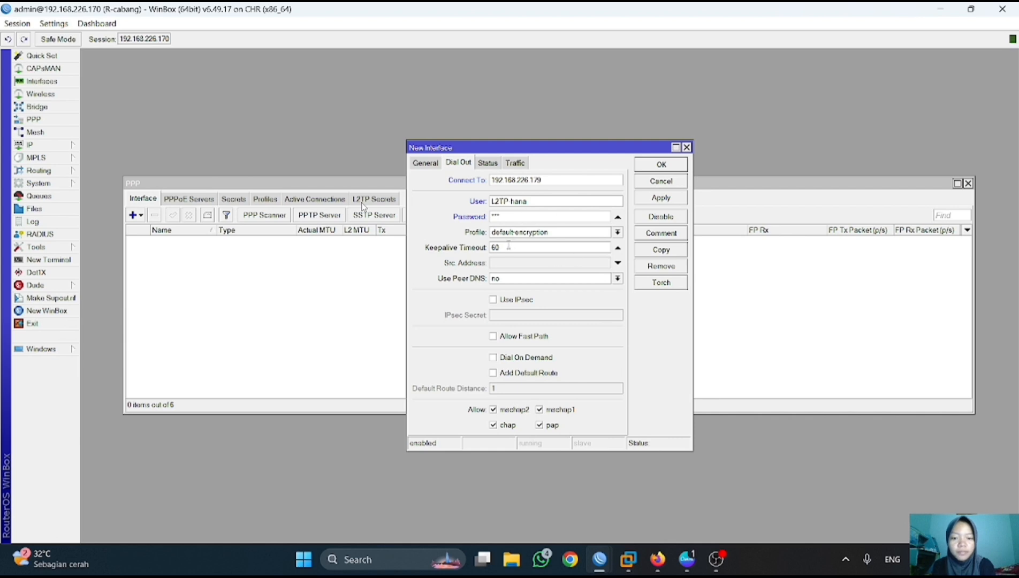
- Enable IPsec with a secret on the client and save it
click(492, 300)
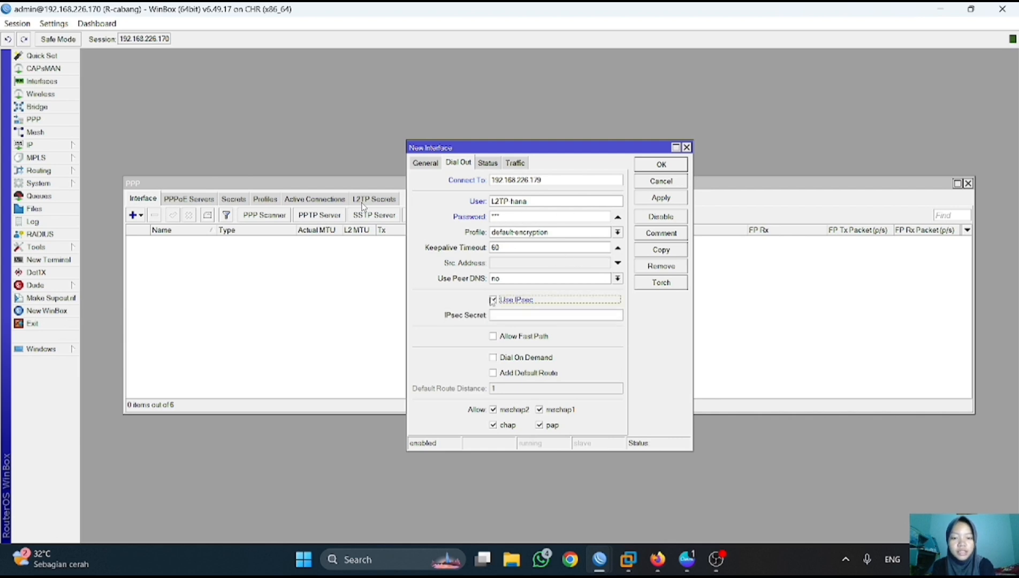
click(527, 315)
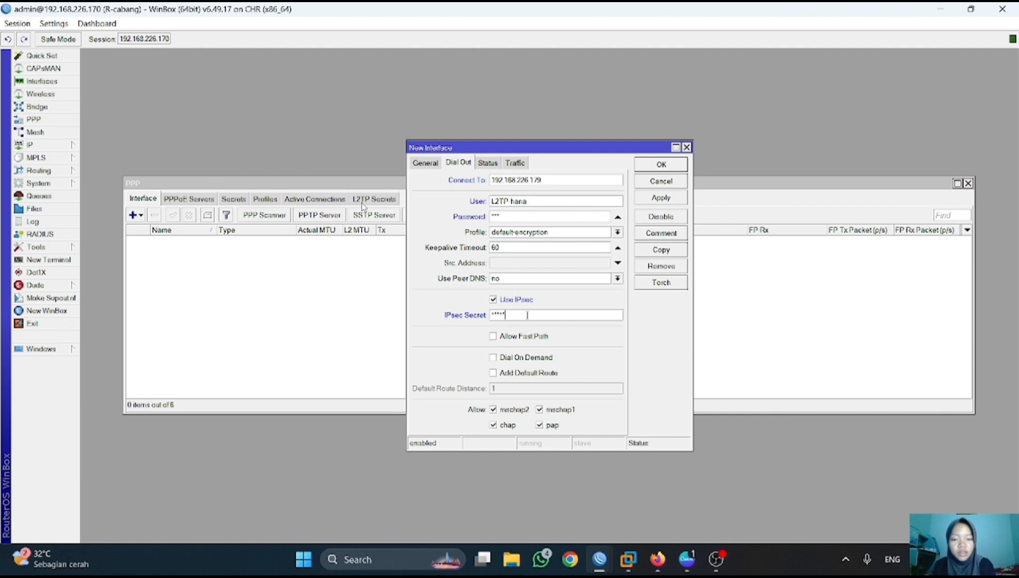
click(664, 198)
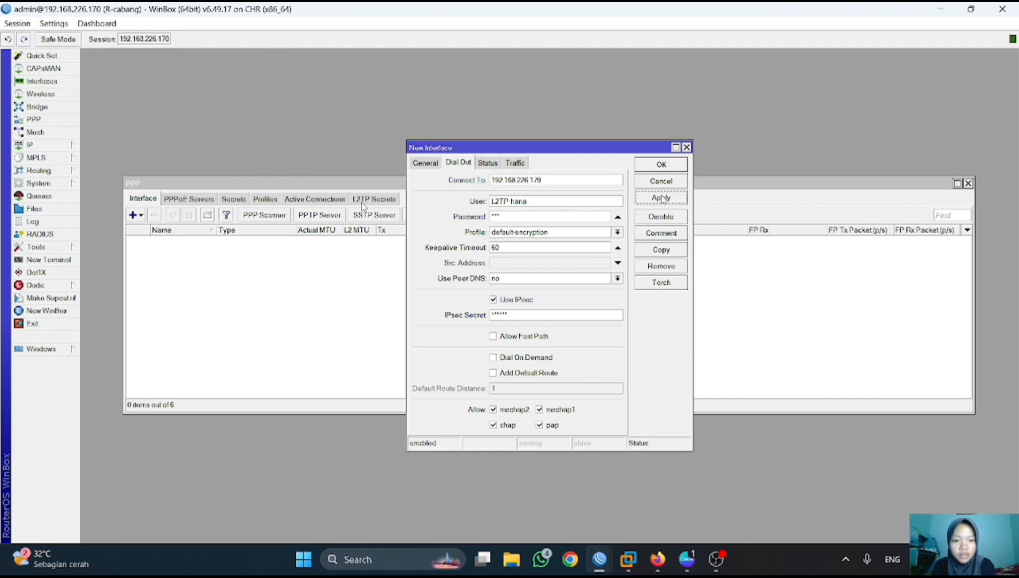
click(667, 166)
click(683, 478)
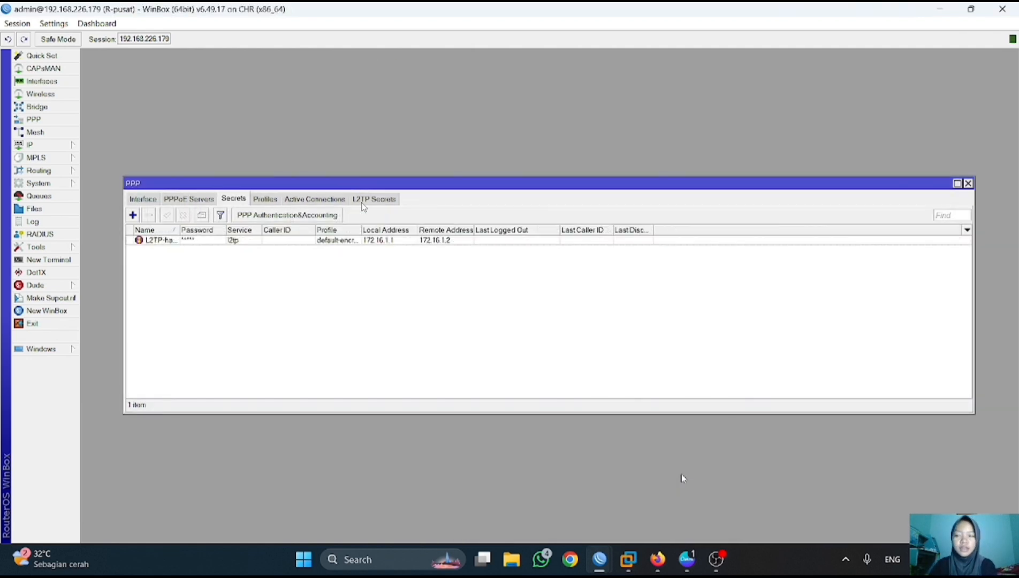
- On R-pusat, check the active connection and addresses, then ping 172.16.1.2 successfully
click(321, 201)
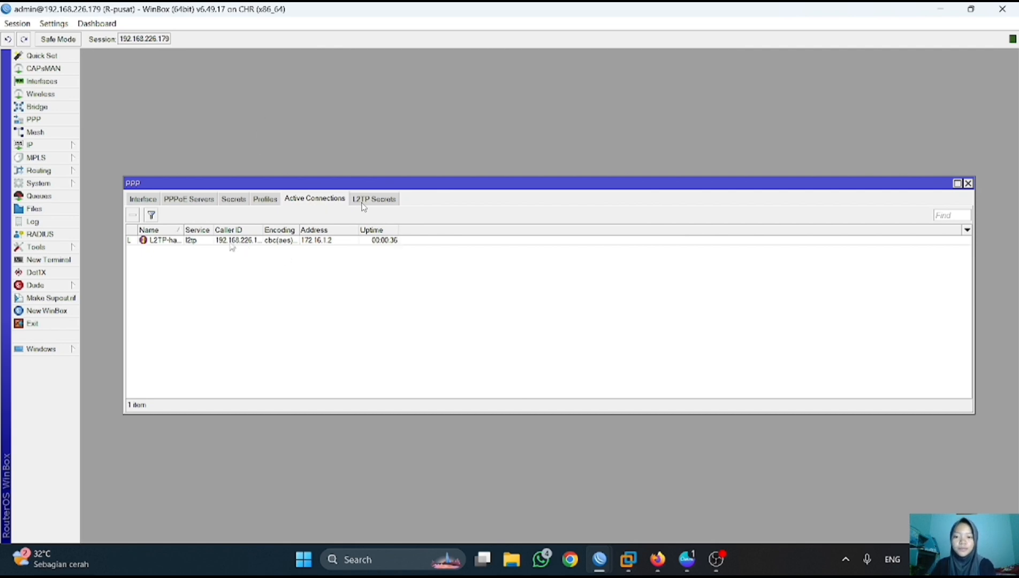
click(51, 145)
click(119, 172)
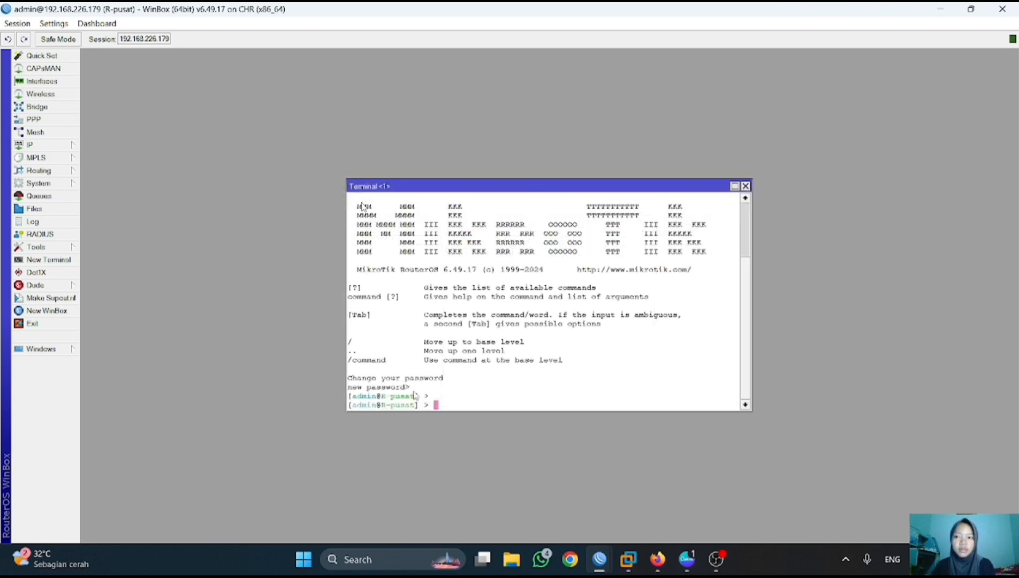
text(ping )
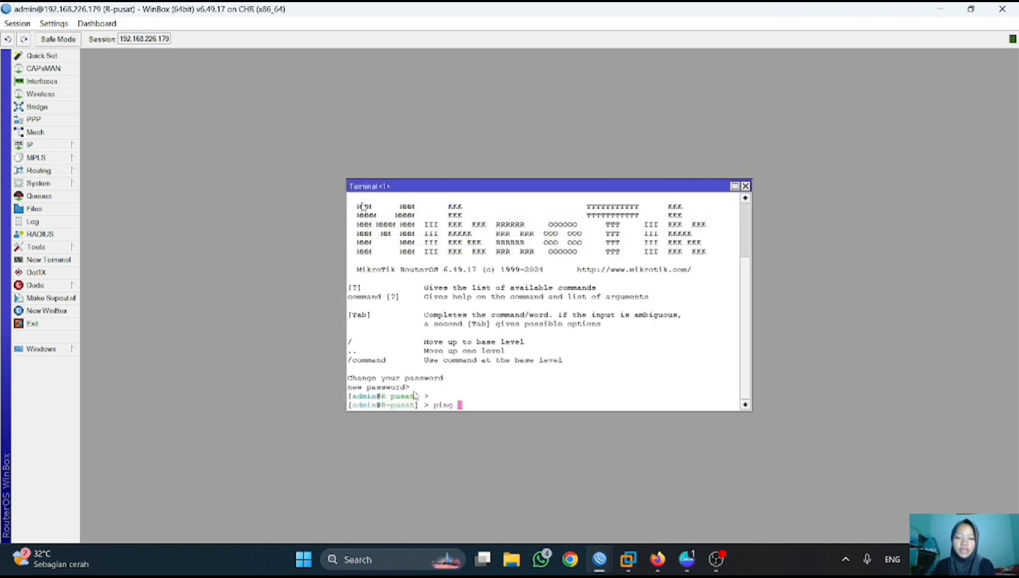
text(172.16.1.2)
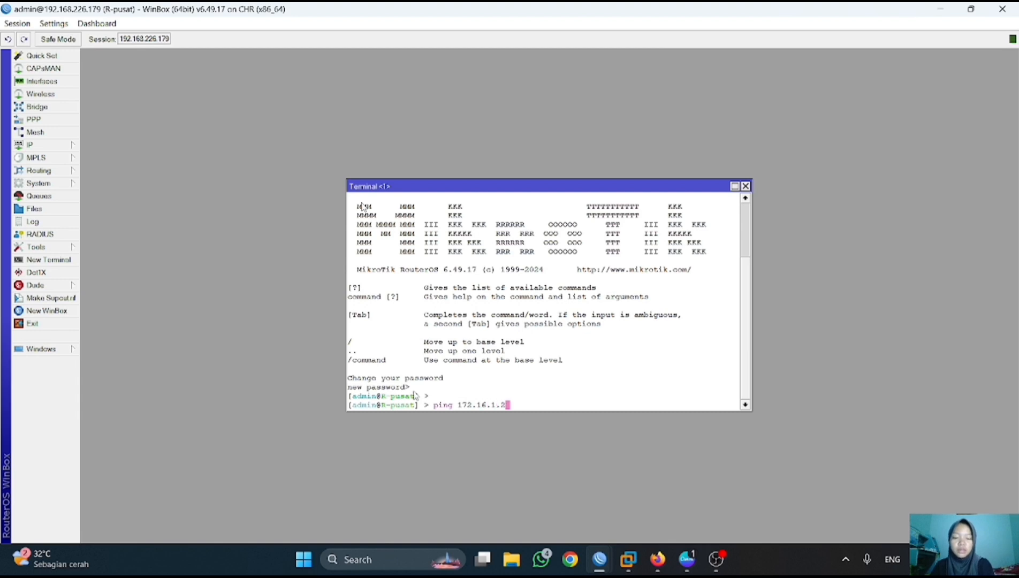
key(Return)
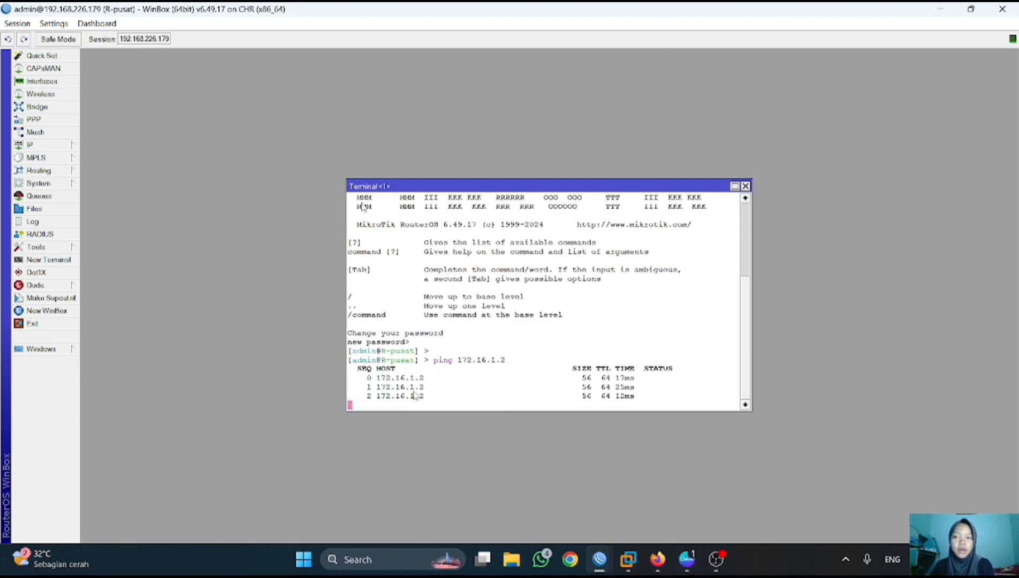
key(ctrl+c)
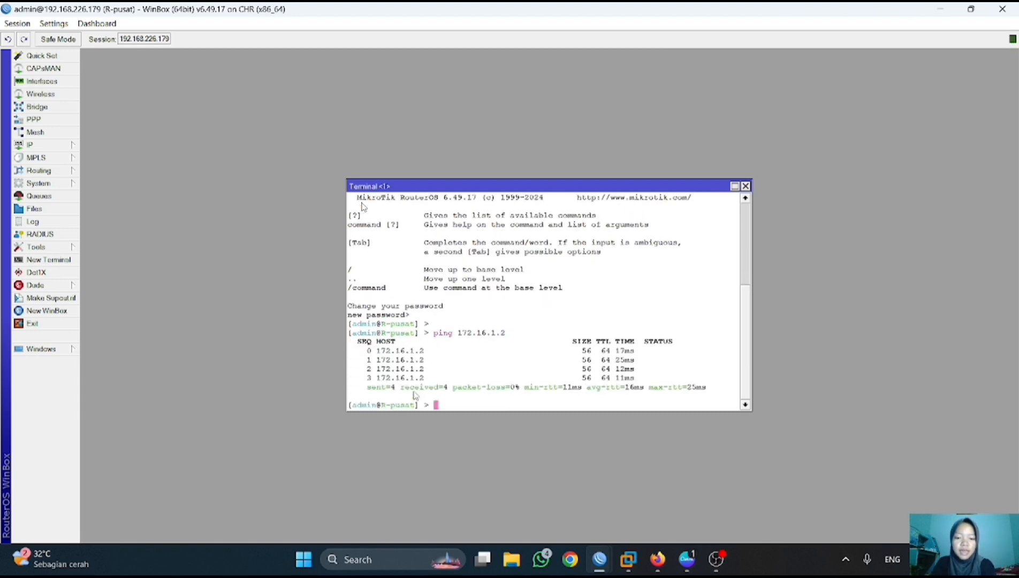
- From a terminal on R-cabang, ping 172.16.1.1 with 0% packet loss
mouse_move(604, 560)
click(535, 494)
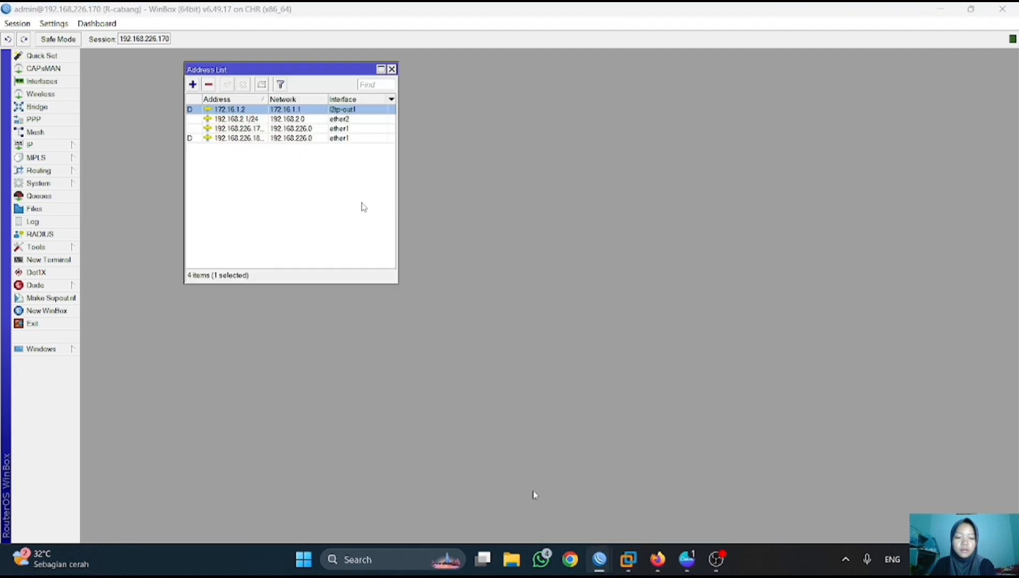
click(393, 69)
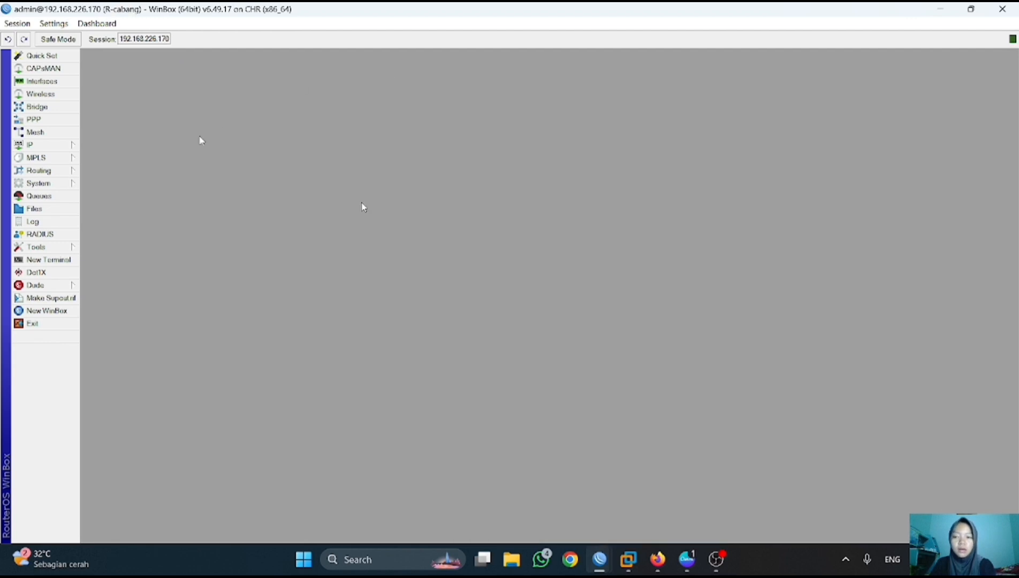
click(71, 261)
text(ping 1)
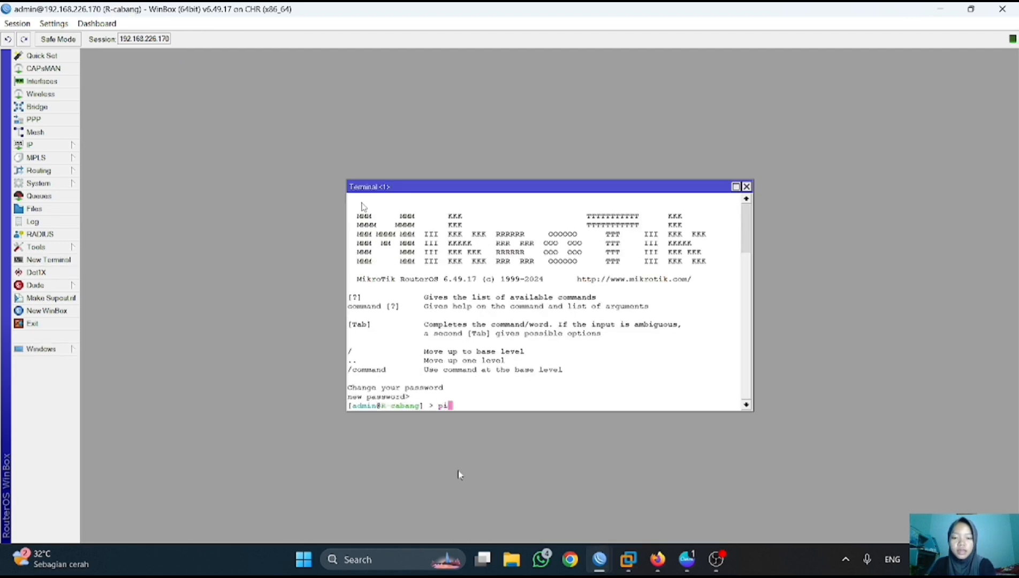
text(72.16.1.1)
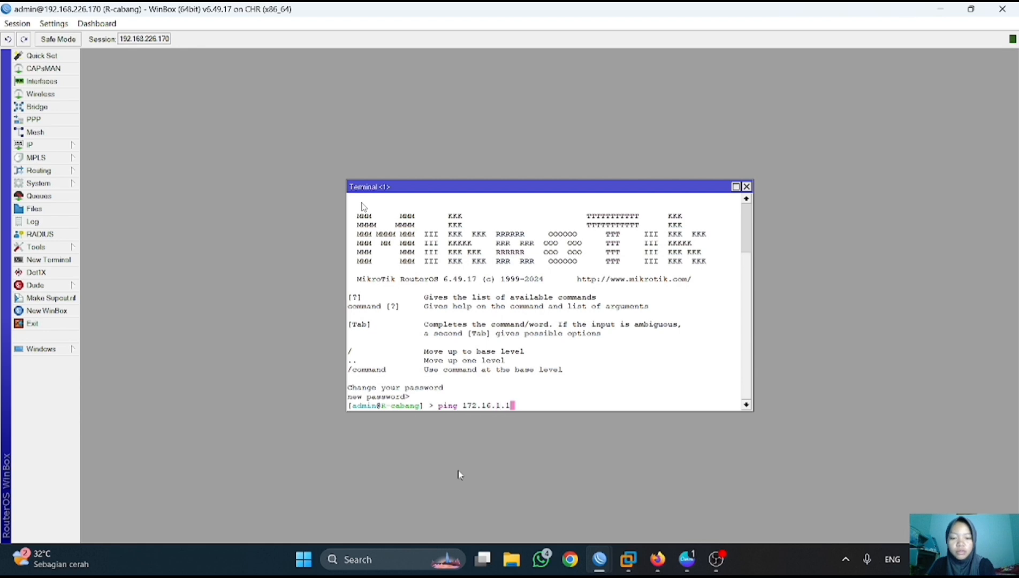
key(Return)
key(ctrl+c)
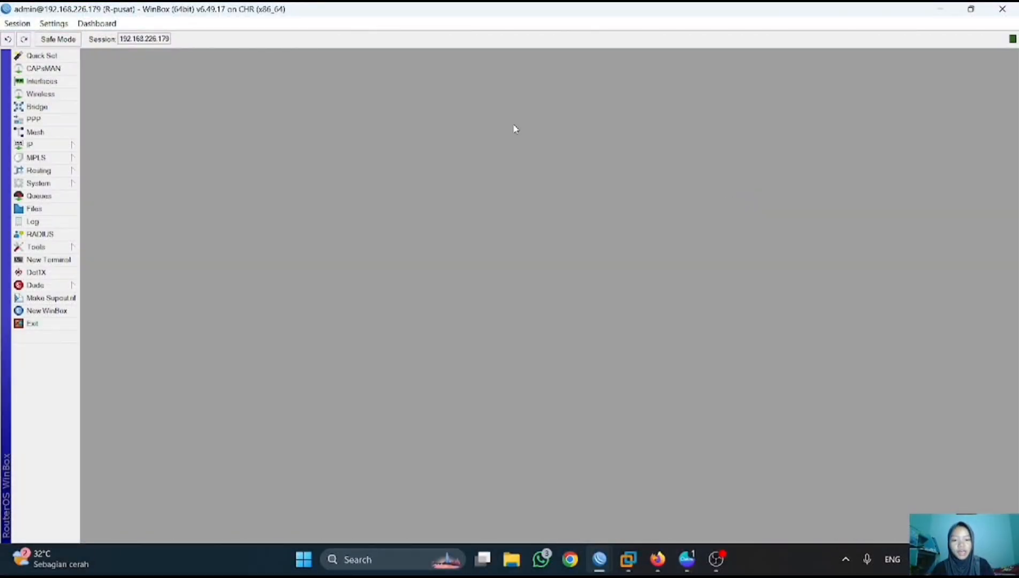
- Open R-pusat's routing table after a quick look at the PNETLab topology
click(48, 144)
click(99, 337)
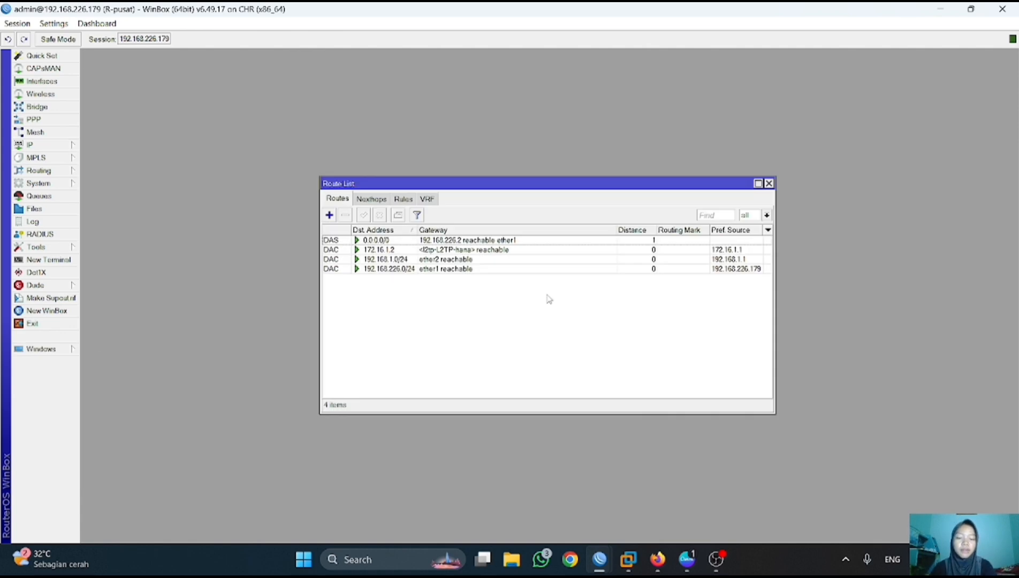
click(657, 559)
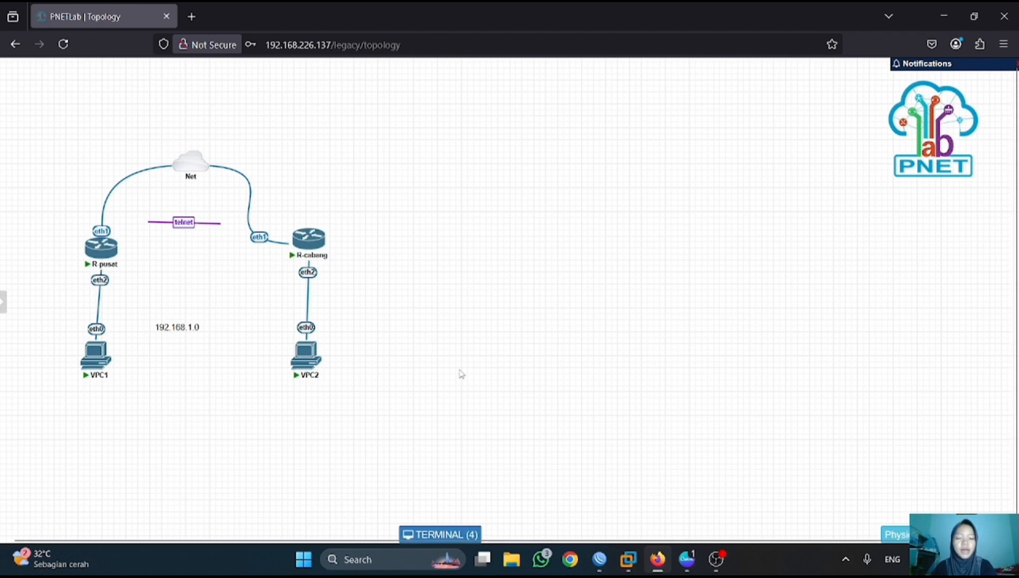
click(600, 559)
click(648, 484)
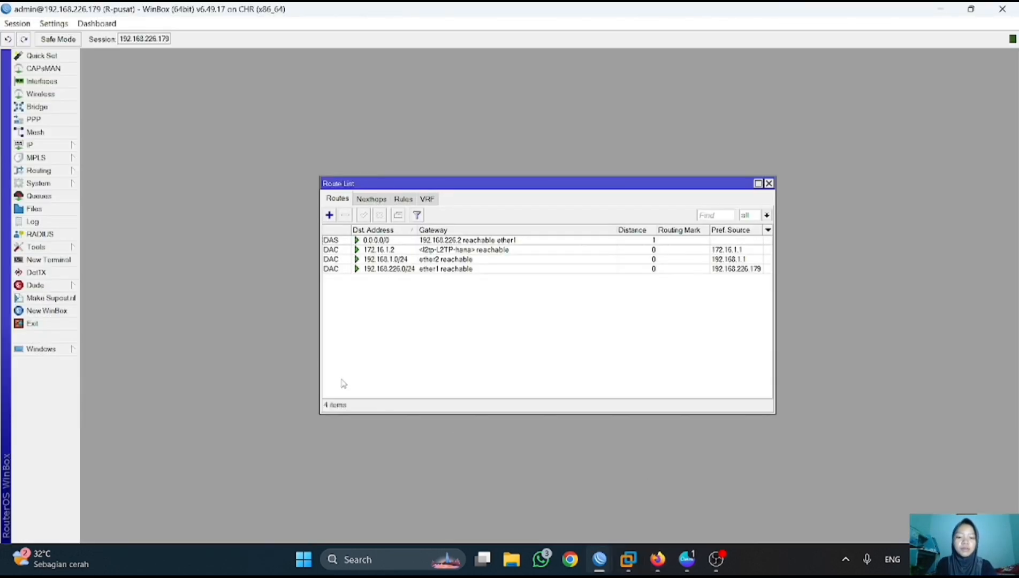
- Add a route to 192.168.2.0/24 via gateway 172.16.1.2 and check the new entry
click(330, 215)
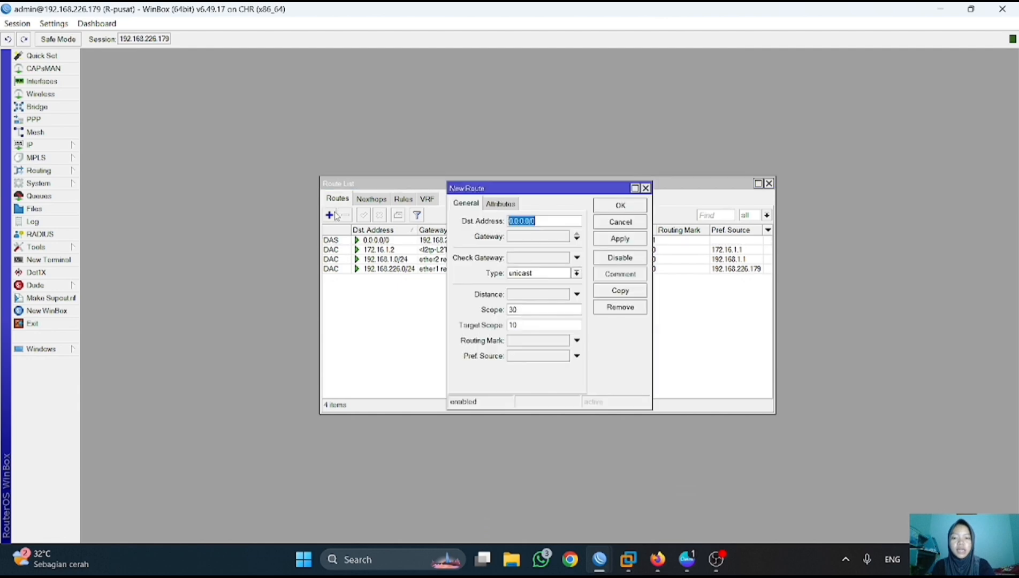
text(192)
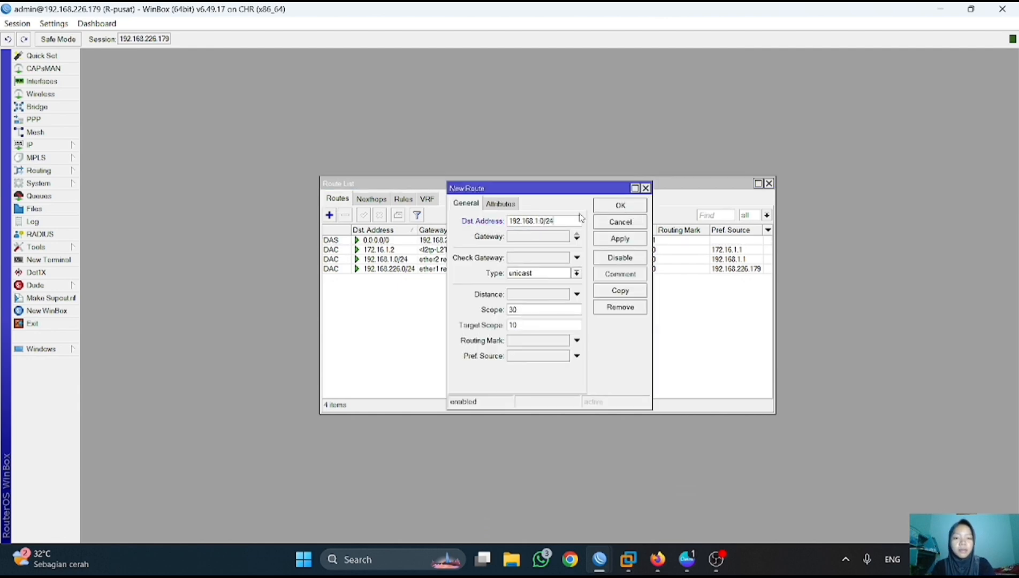
click(562, 234)
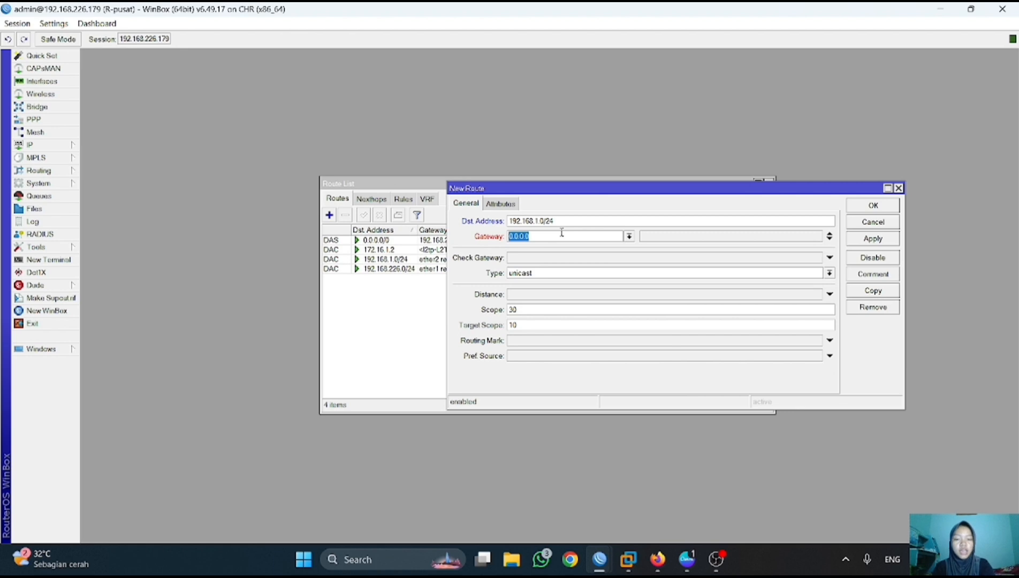
click(539, 220)
key(BackSpace)
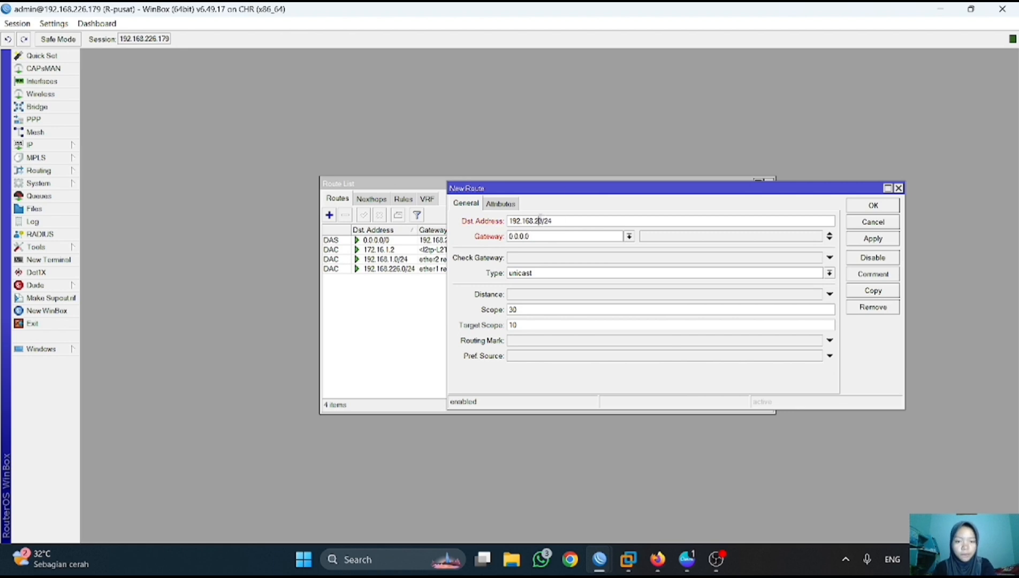
text(2)
click(538, 236)
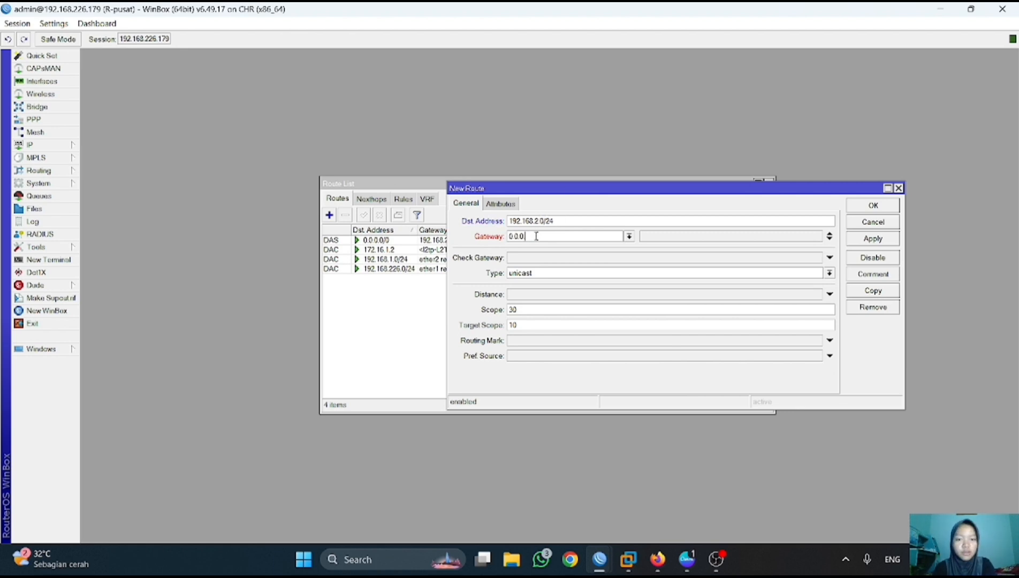
key(BackSpace)
key(BackSpace)
key(BackSpace)
key(BackSpace)
key(BackSpace)
key(BackSpace)
key(BackSpace)
text(172)
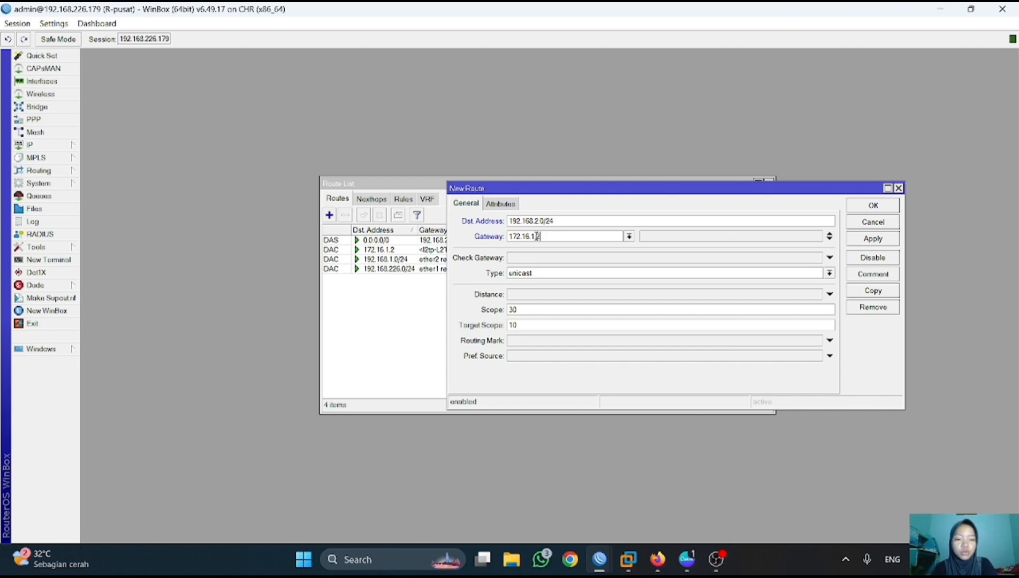
click(857, 240)
click(878, 206)
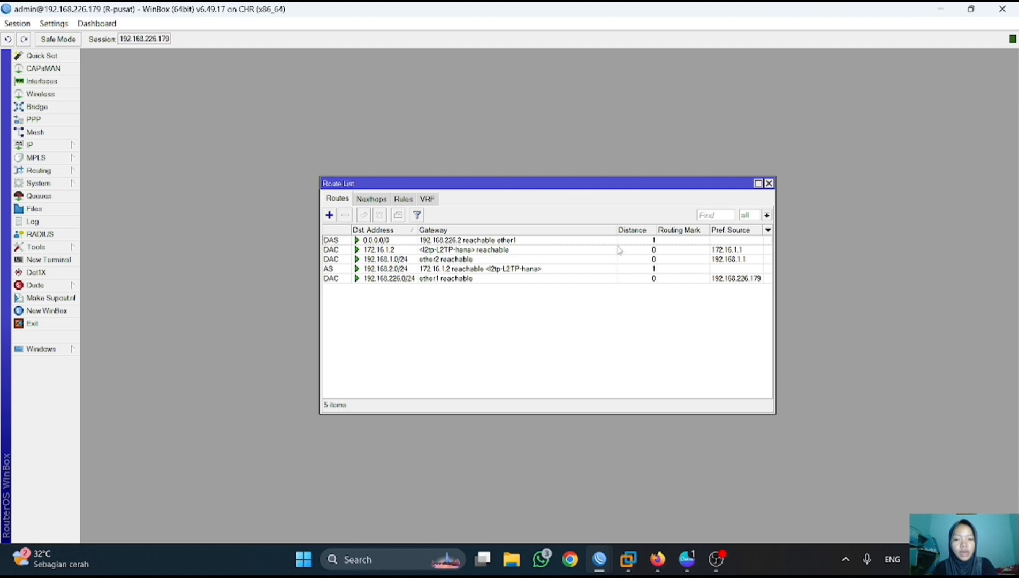
click(399, 270)
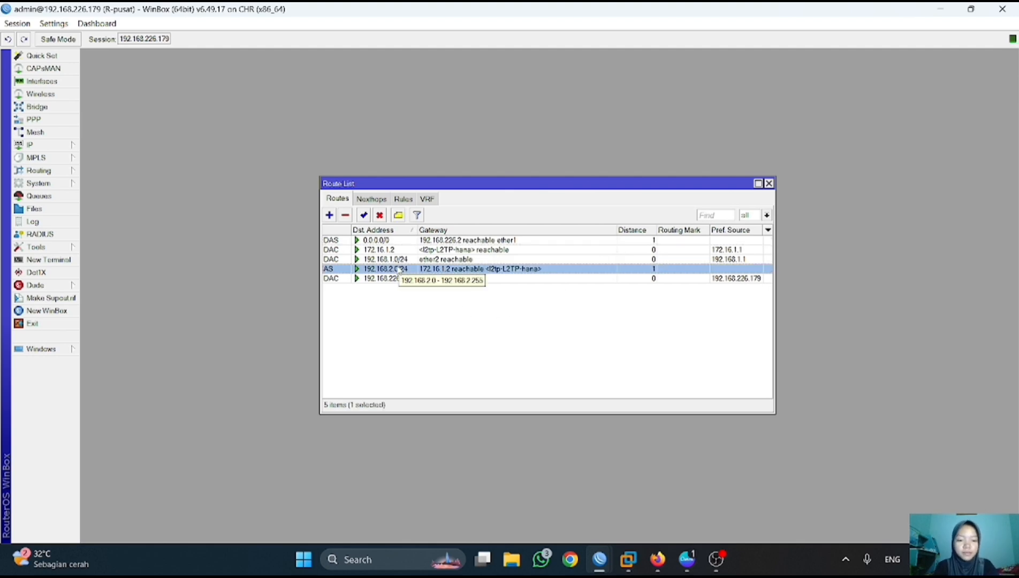
- Switch to R-cabang, close its terminal, and open its routing table
click(769, 184)
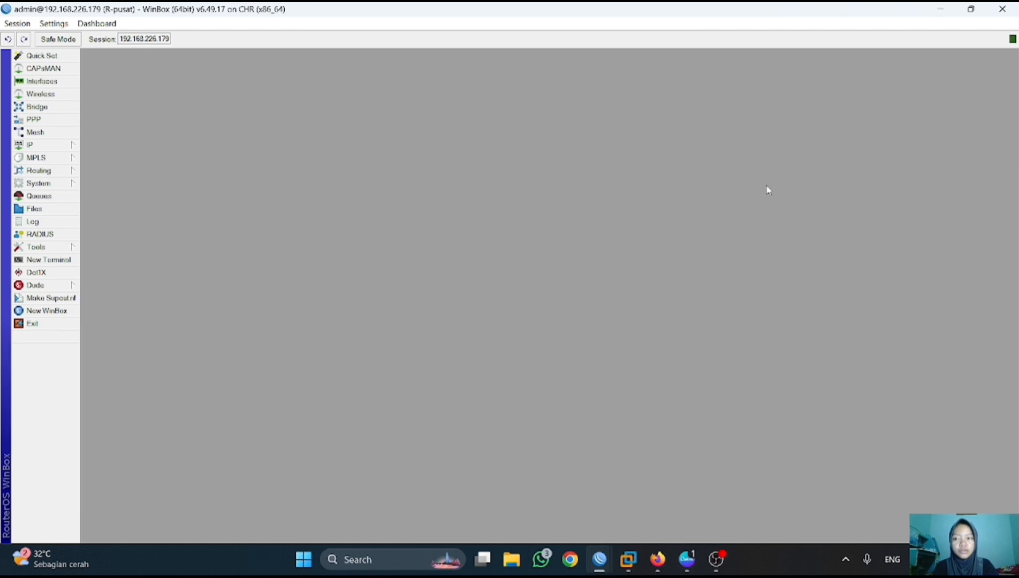
mouse_move(603, 562)
click(529, 491)
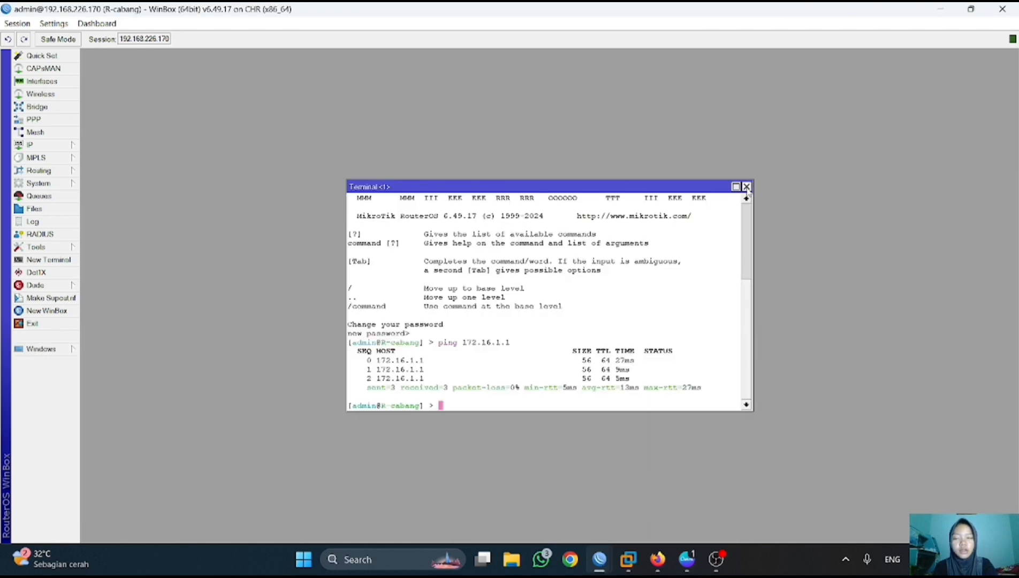
click(744, 186)
click(59, 148)
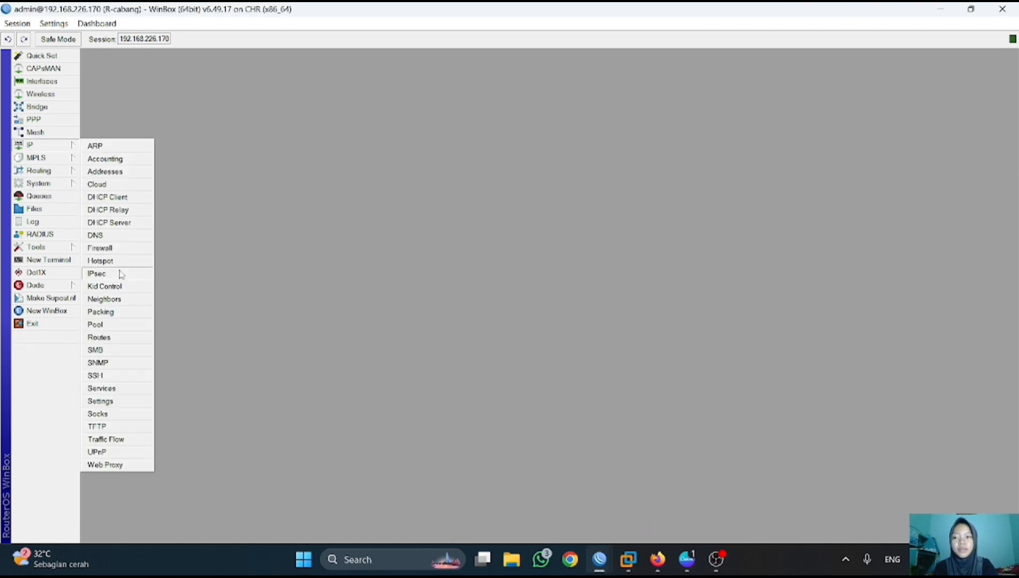
click(112, 340)
- Add a route to 192.168.1.0/24 via gateway 172.16.1.1
click(329, 215)
key(BackSpace)
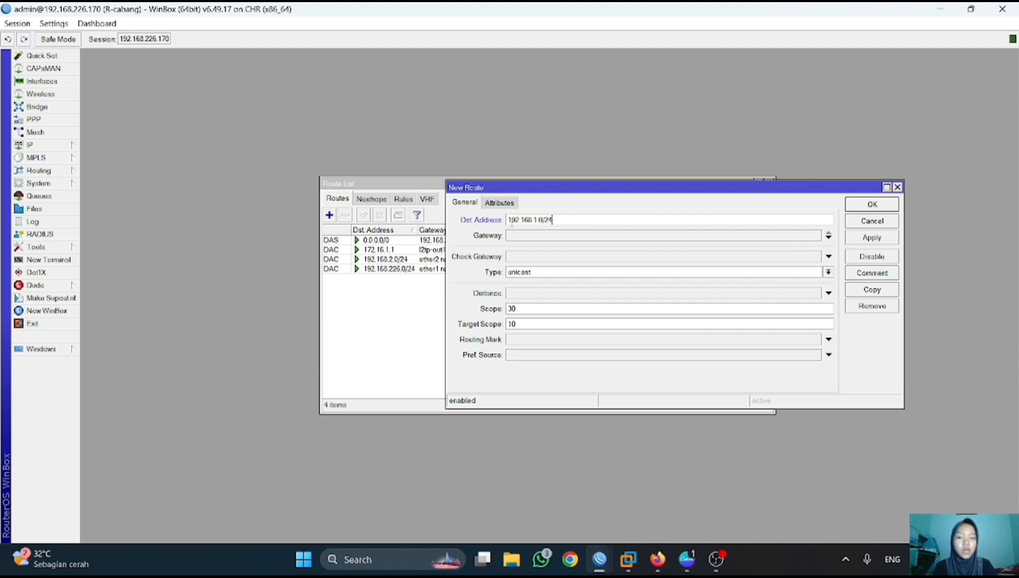
click(521, 236)
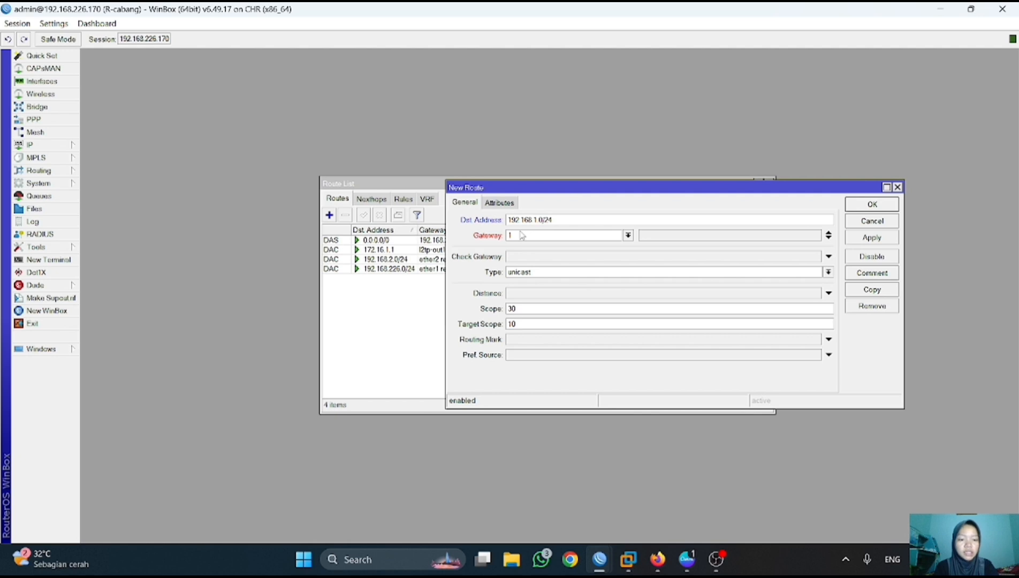
text(172.16)
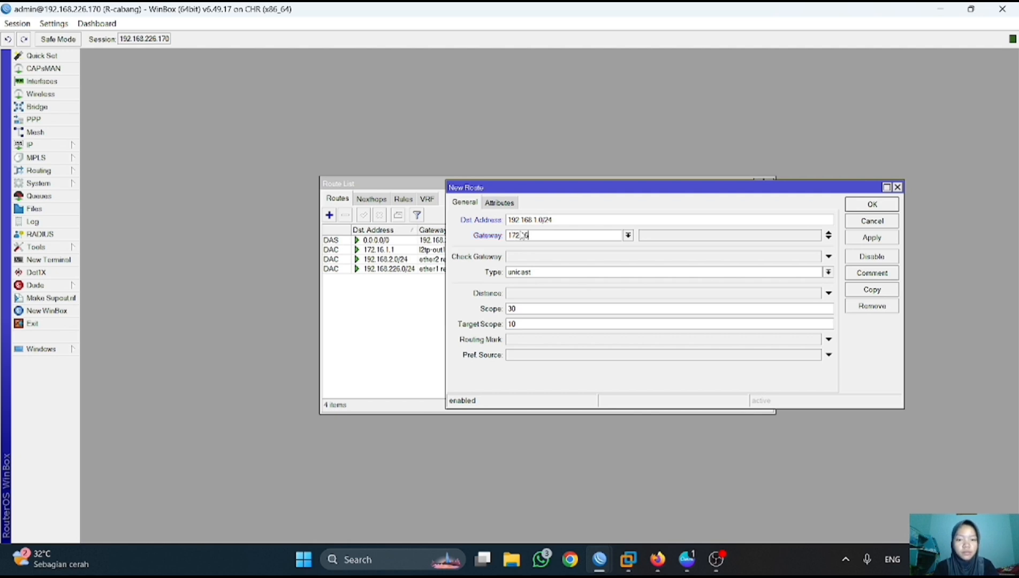
text(.1.1)
click(873, 203)
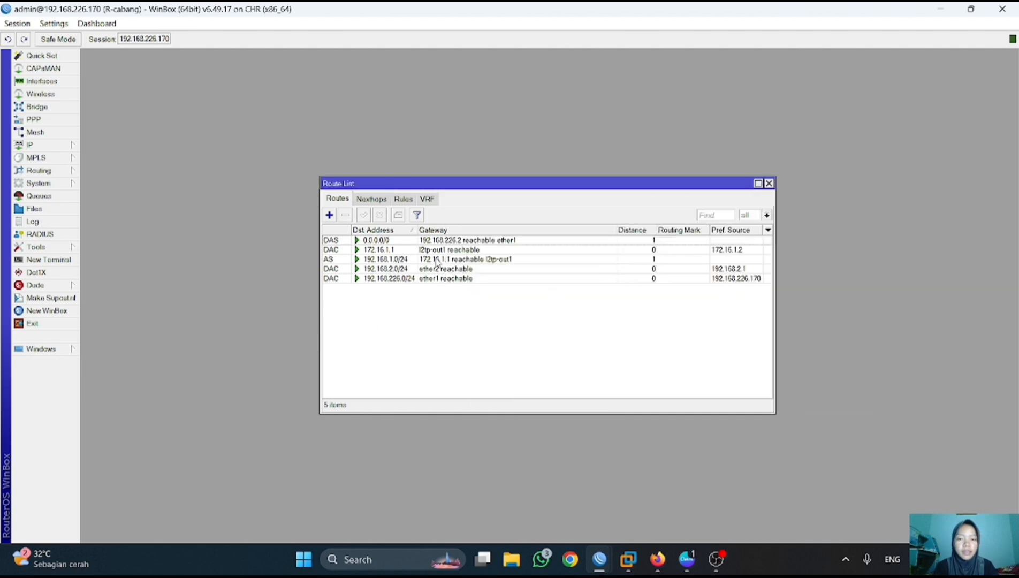
- Open the PNETLab topology and renew VPC1's DHCP lease with 'ip dhcp'
mouse_move(658, 559)
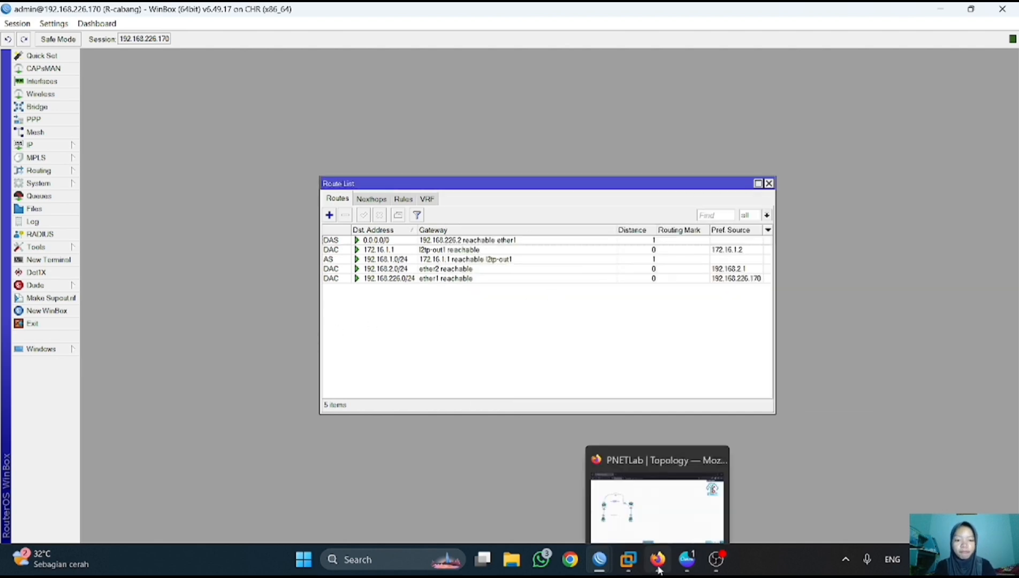
click(644, 503)
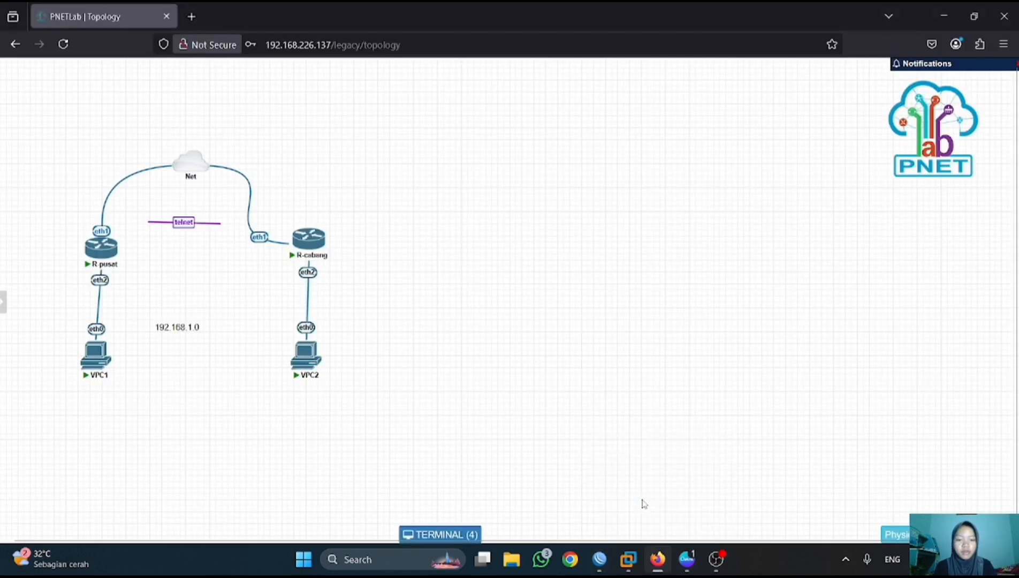
click(96, 355)
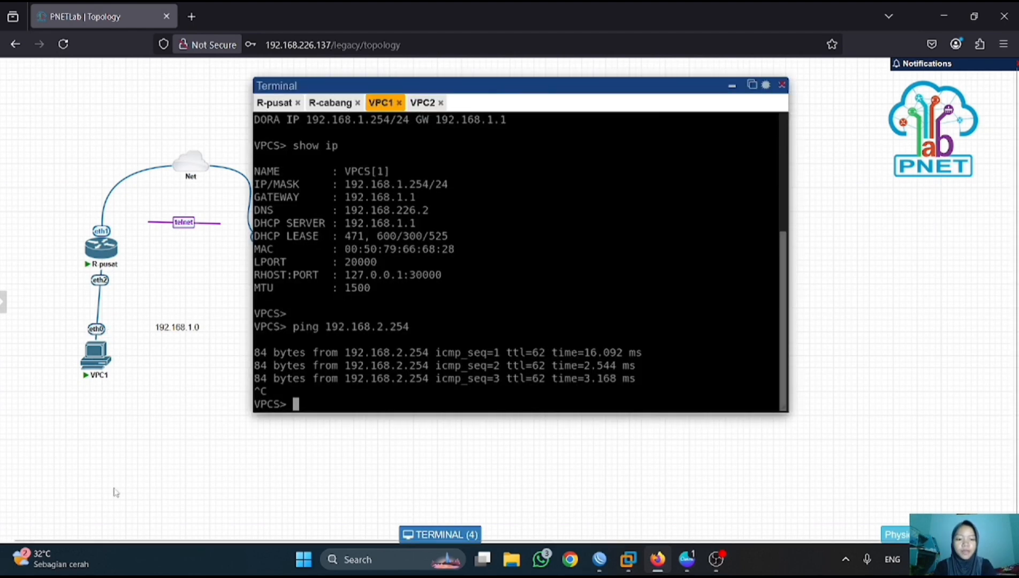
text(ip dhcp)
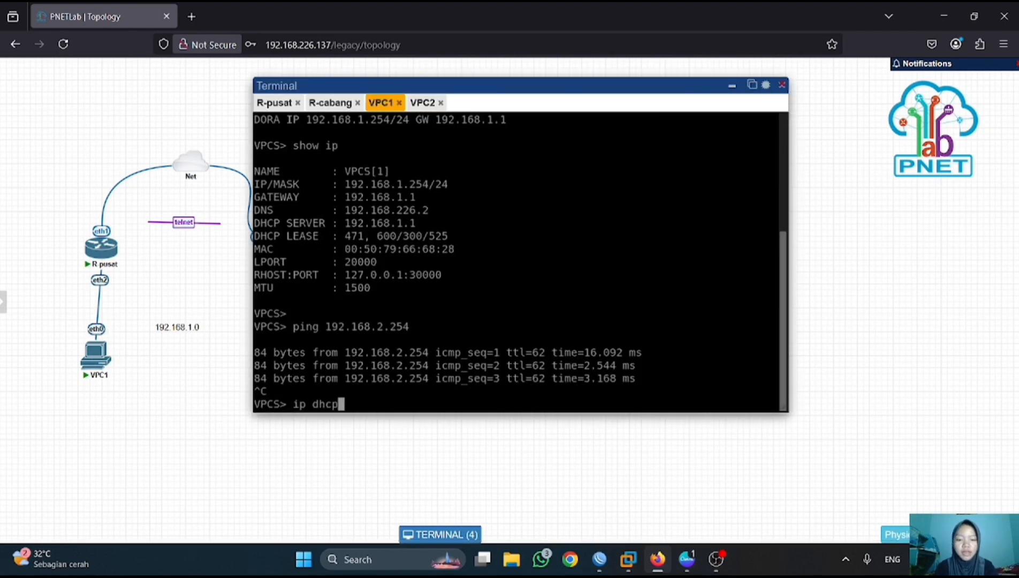
key(Return)
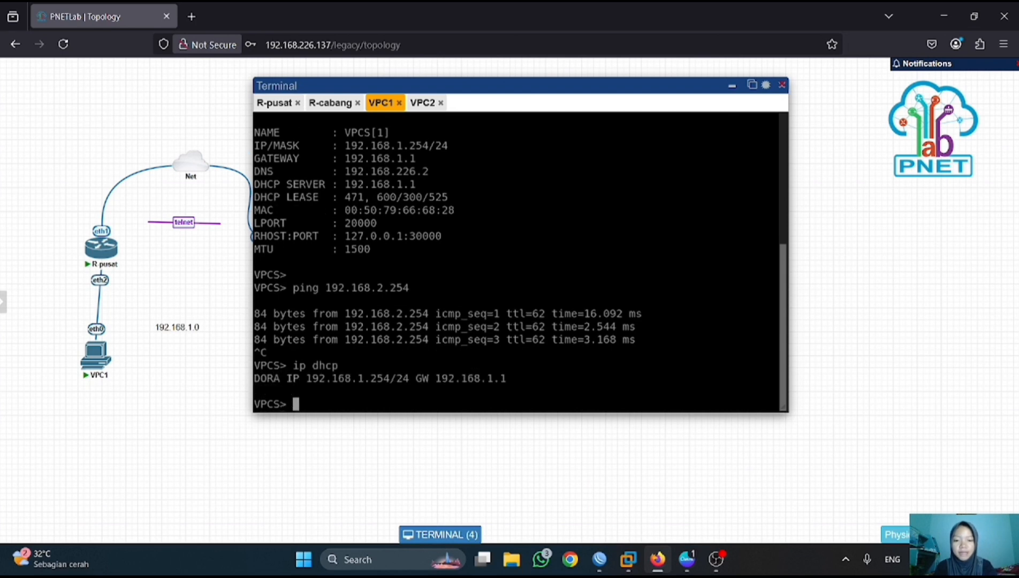
- In VPC2's console, run 'ip dhcp' and ping VPC1 at 192.168.1.254
click(423, 102)
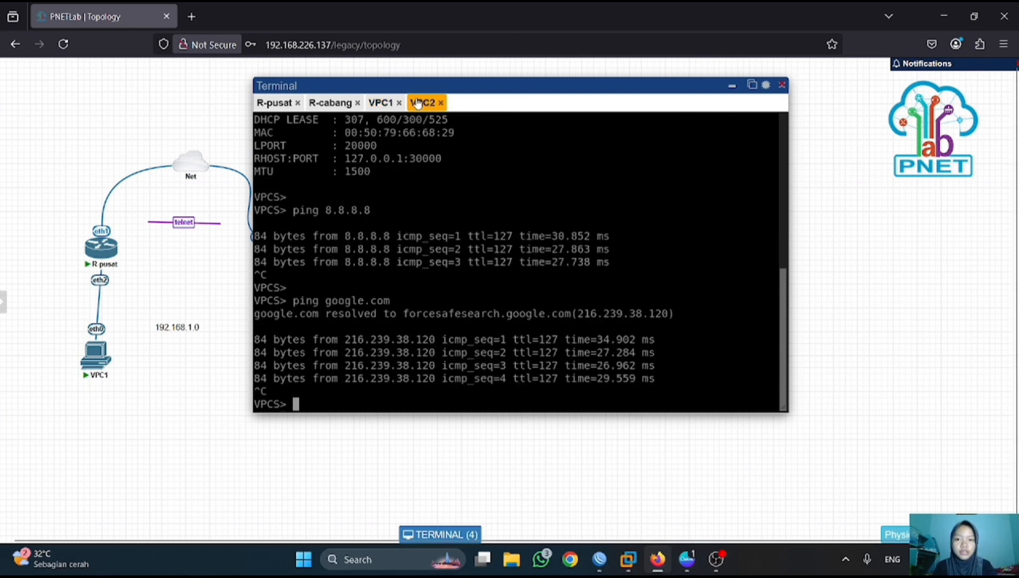
key(Return)
key(Return)
text(ip dhcp)
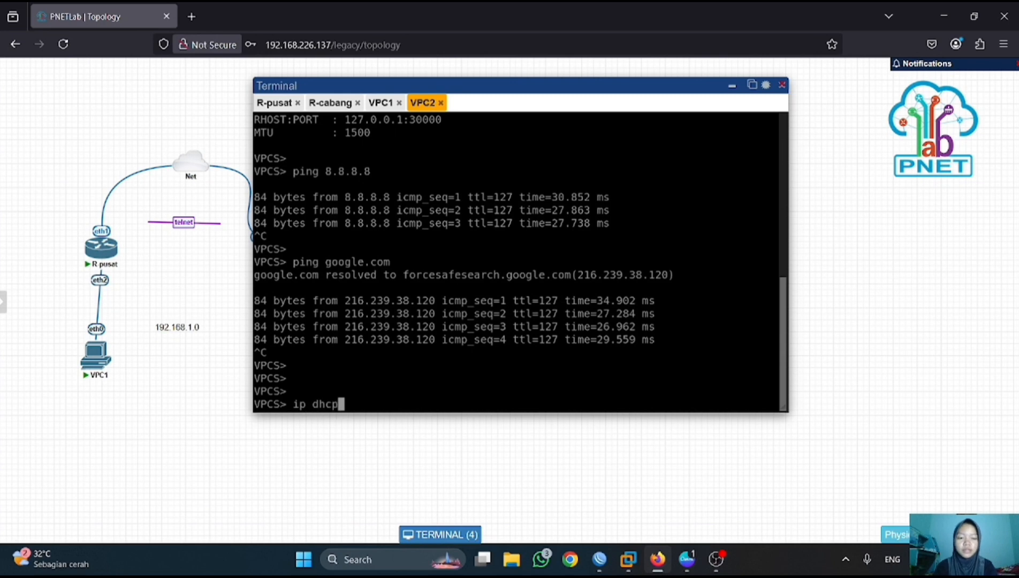
key(Return)
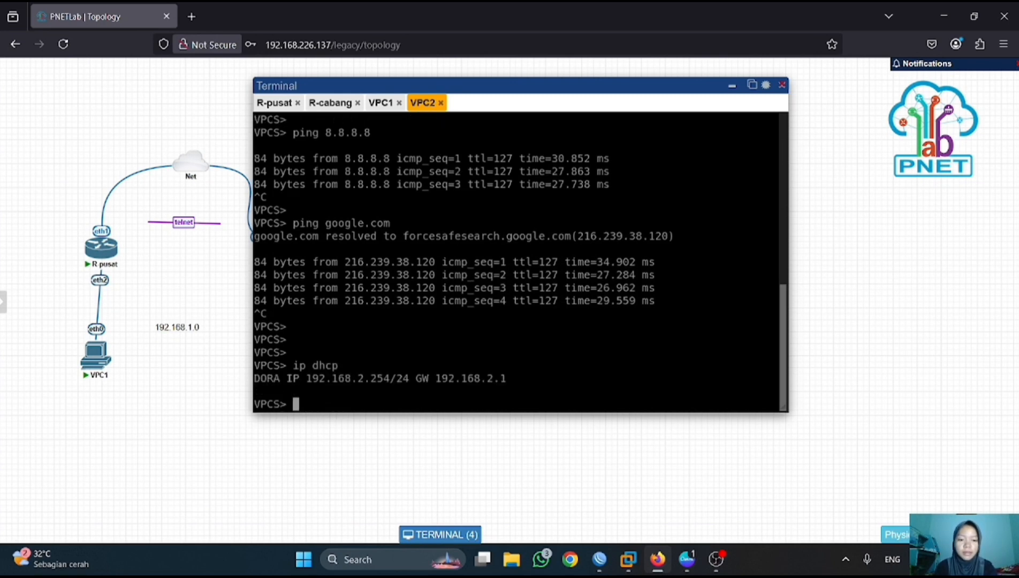
text(ping 192.1)
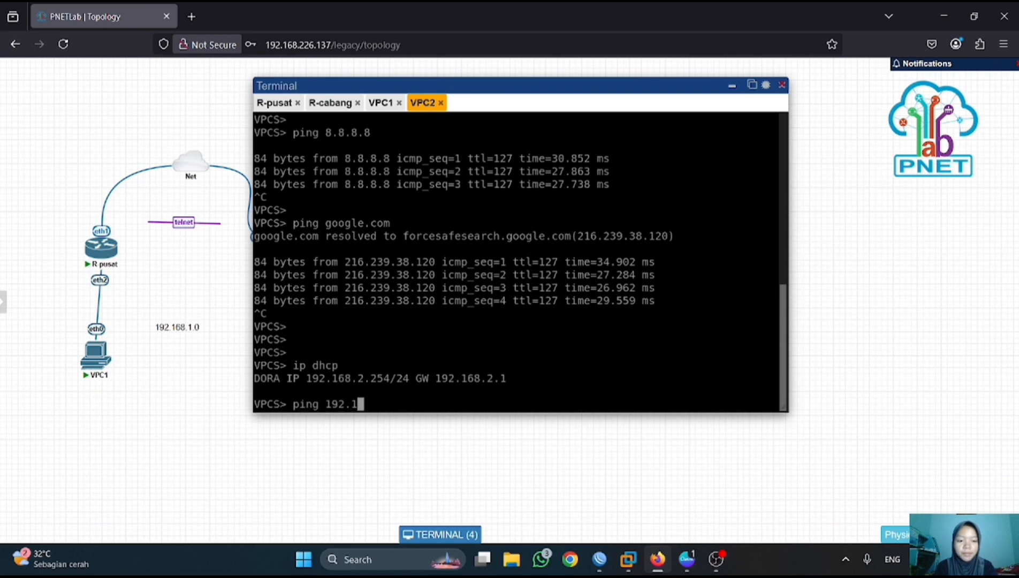
text(68.1.2)
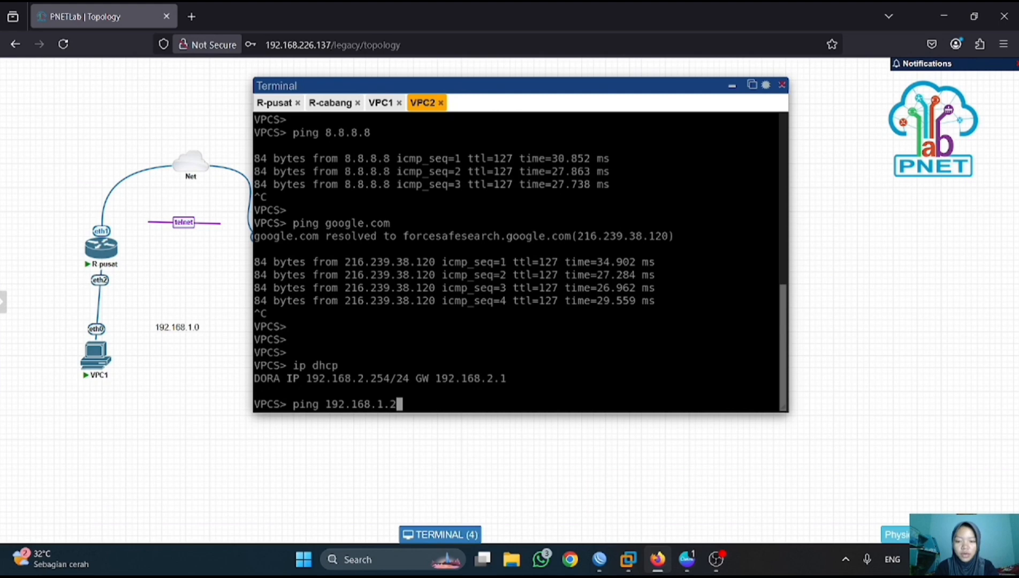
text(54)
key(Return)
key(ctrl+c)
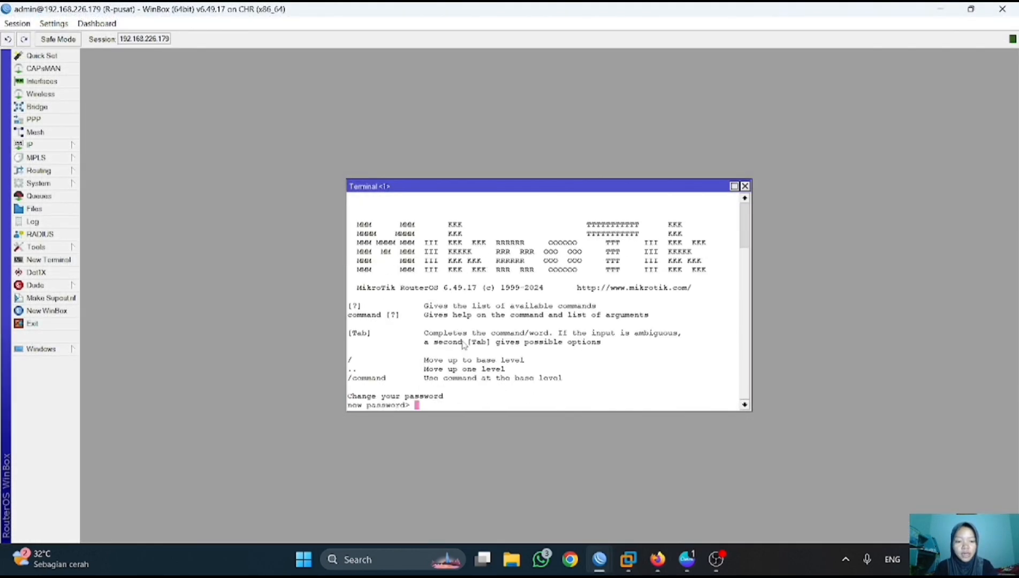
- Skip the password prompt and ping 192.168.2.254 from R-pusat, stopping after three replies
key(ctrl+c)
text(ping 192.168.)
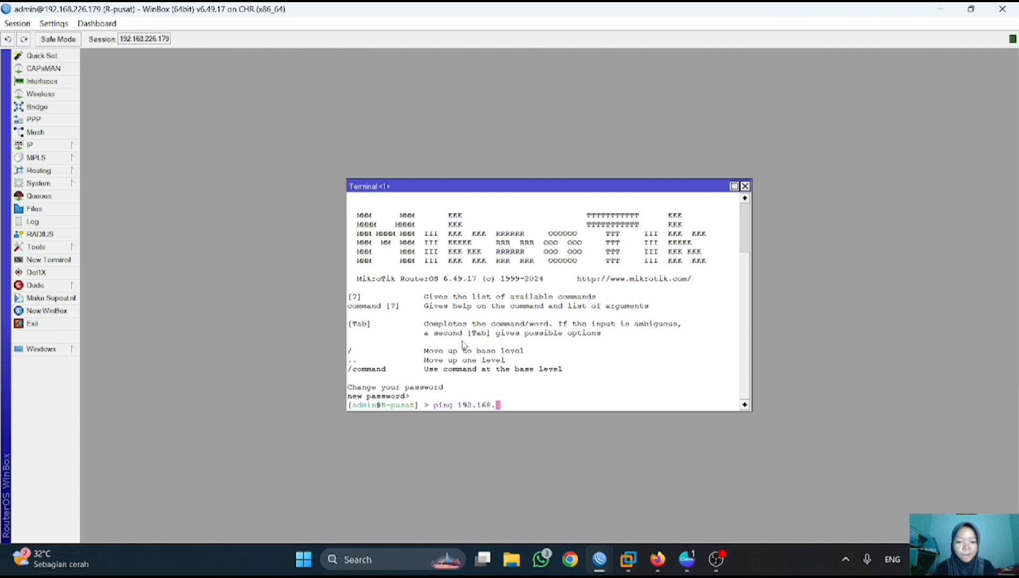
text(2.254)
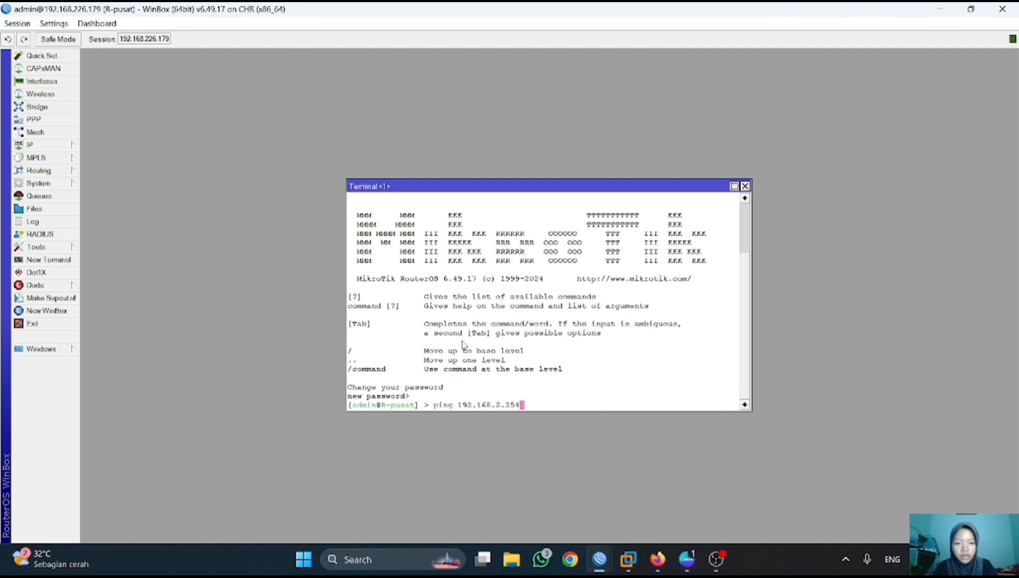
key(Return)
key(ctrl+c)
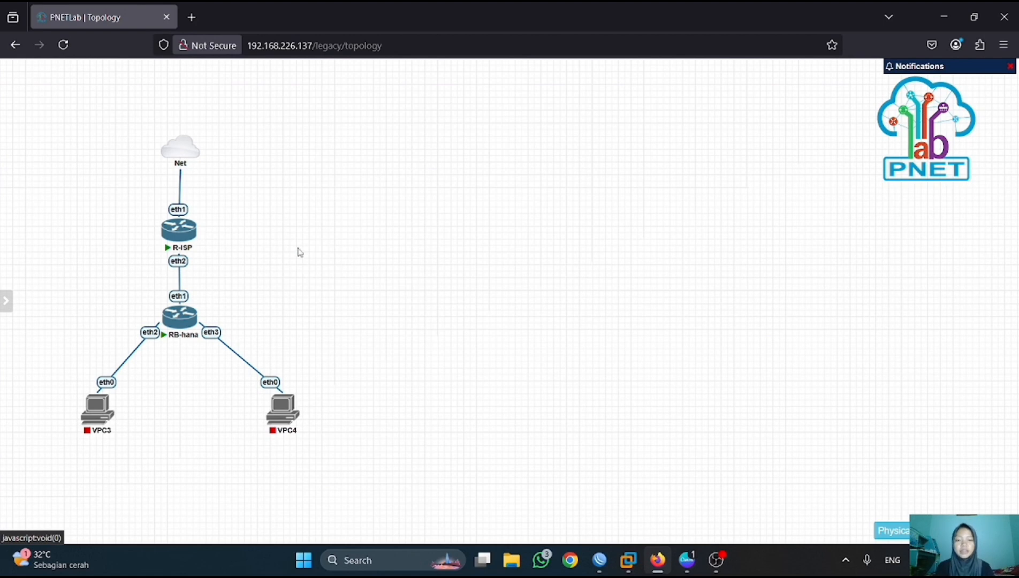
- Open the R-ISP and RB-hana consoles and enable RoMON on R-ISP with 'set enabled=yes'
click(190, 229)
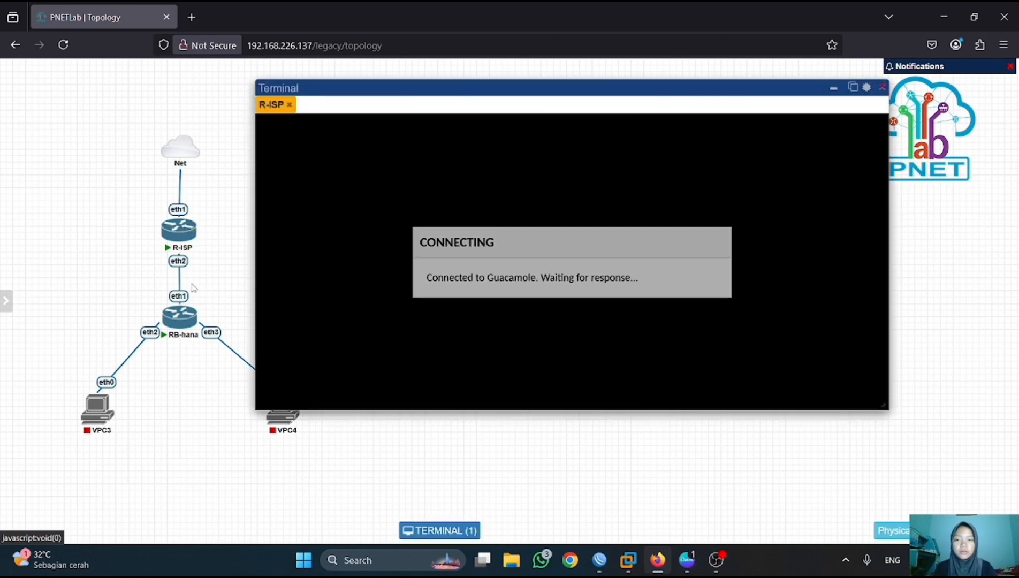
click(178, 317)
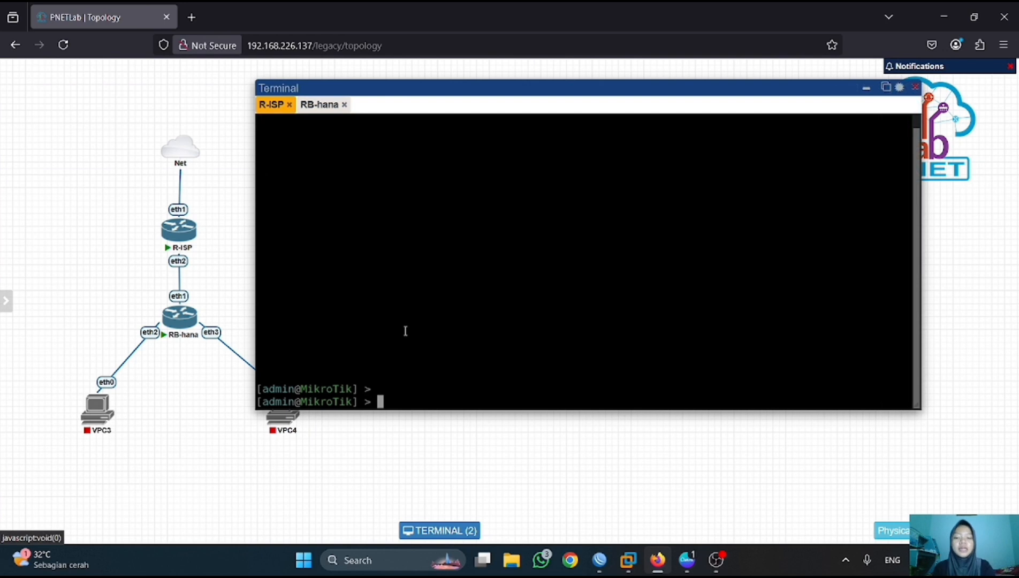
text(tool)
key(Return)
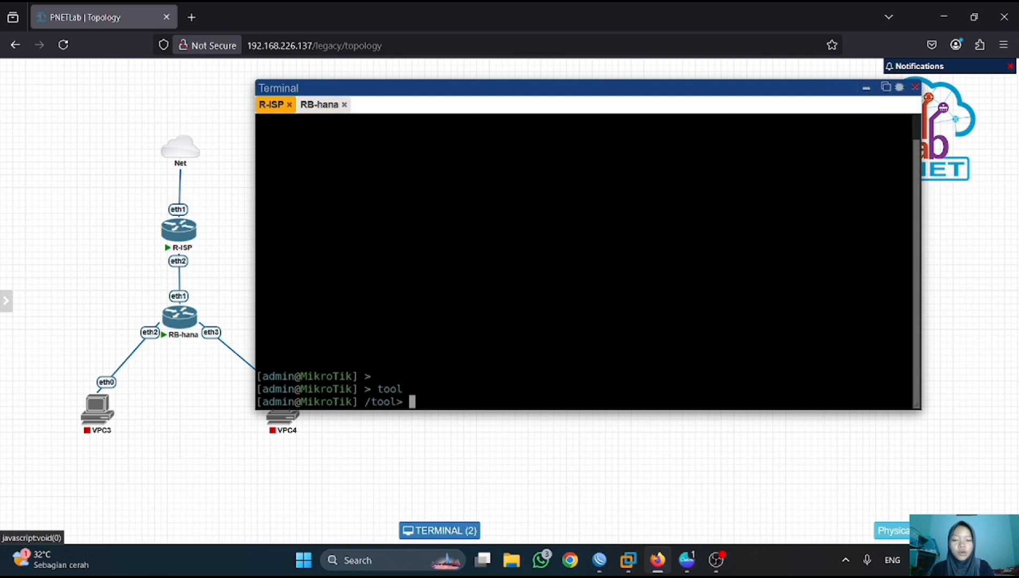
text(romon)
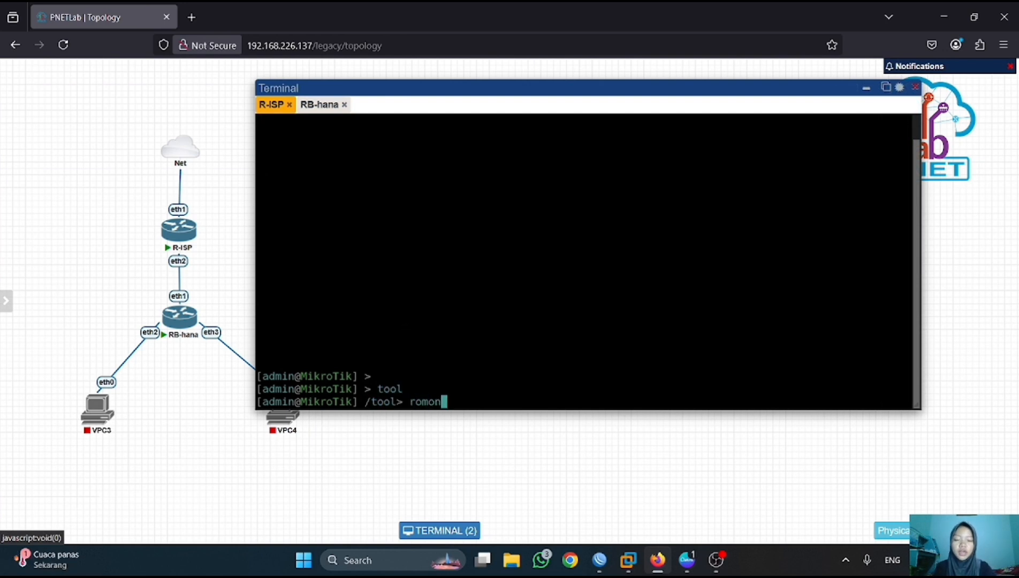
key(Return)
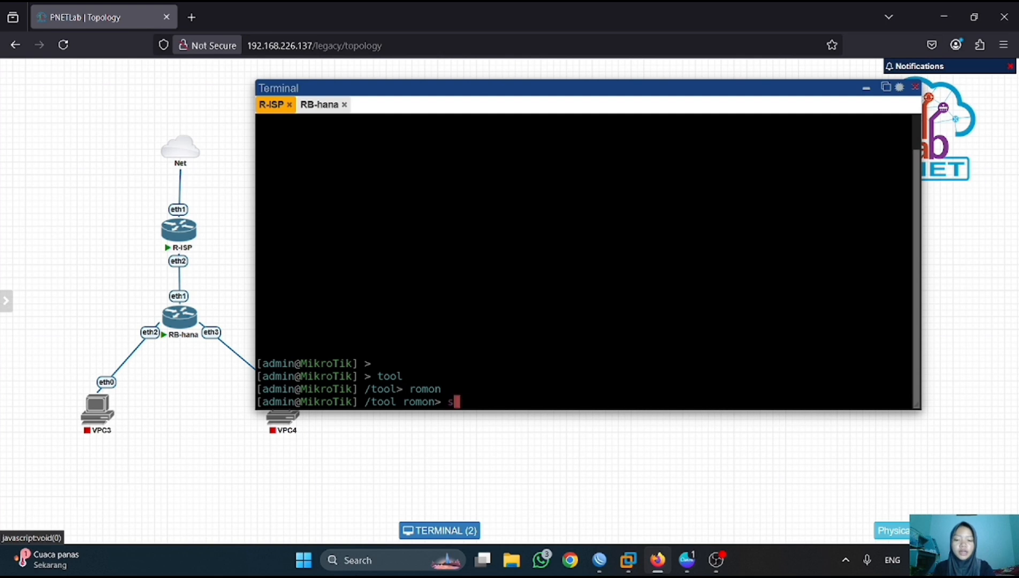
text(set e)
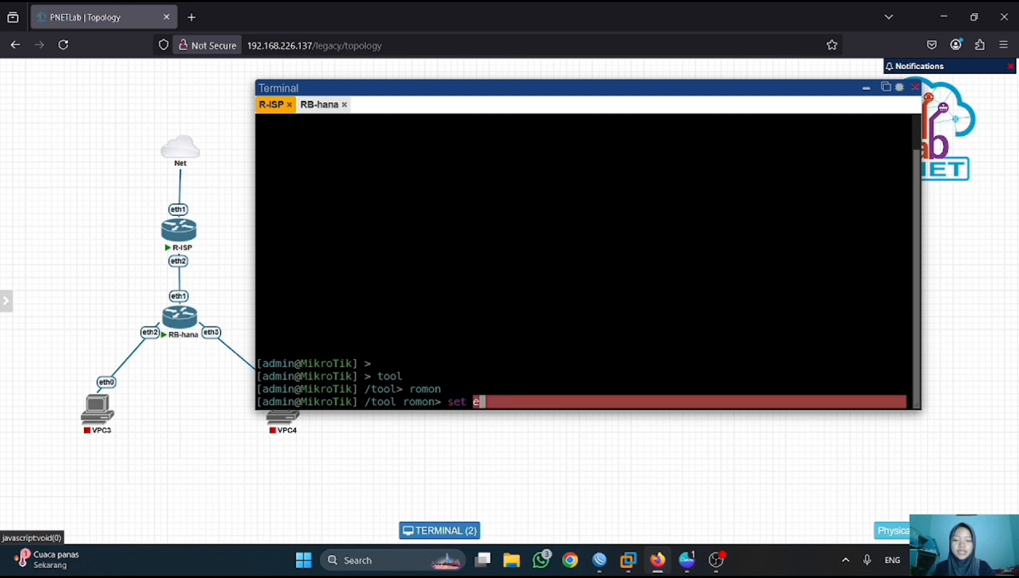
text(nabled=yes)
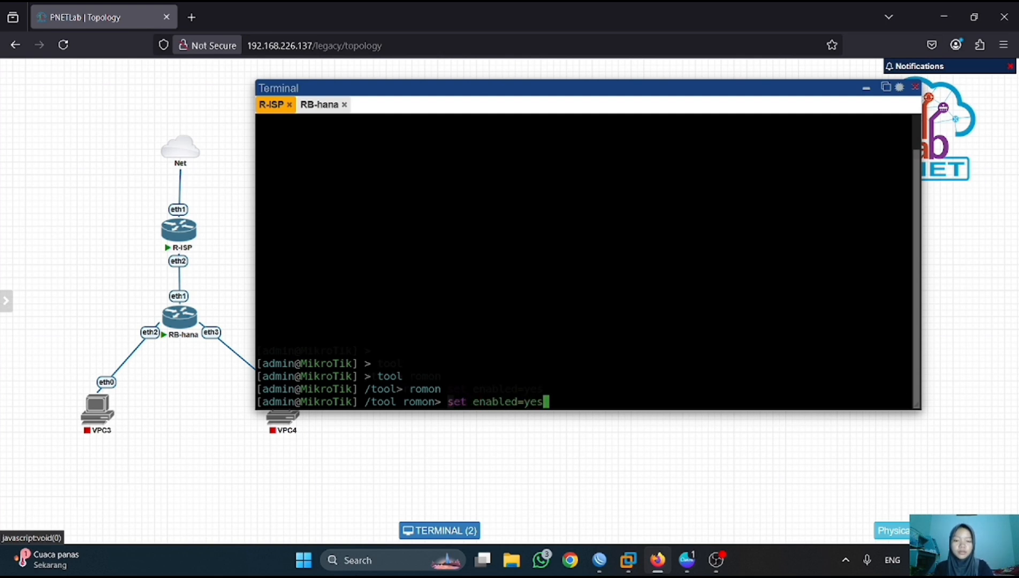
key(Return)
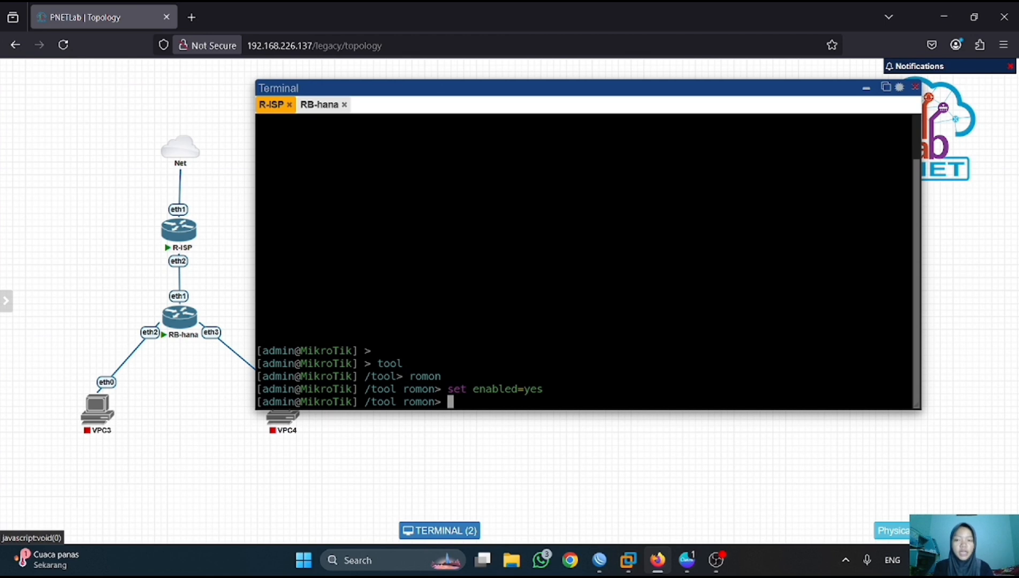
- Enable RoMON on RB-hana via tool > romon > set enabled=yes
click(308, 105)
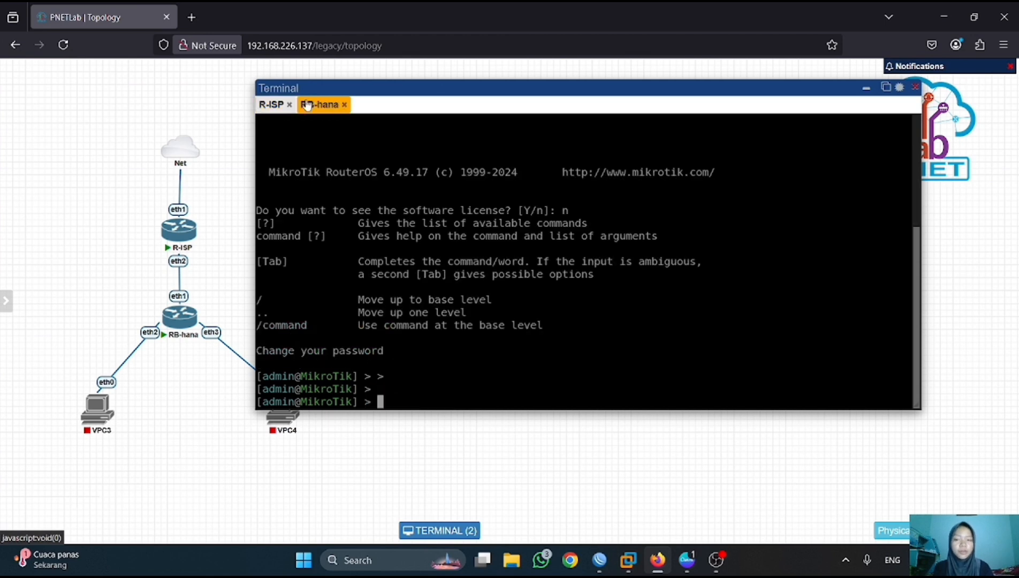
text(tool)
key(Return)
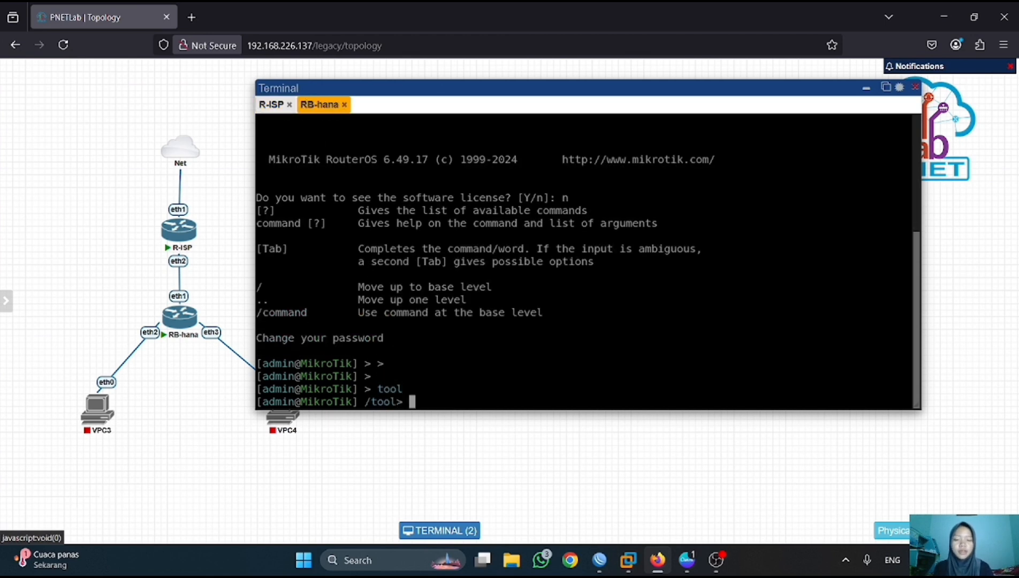
text(romon)
key(Return)
text(s)
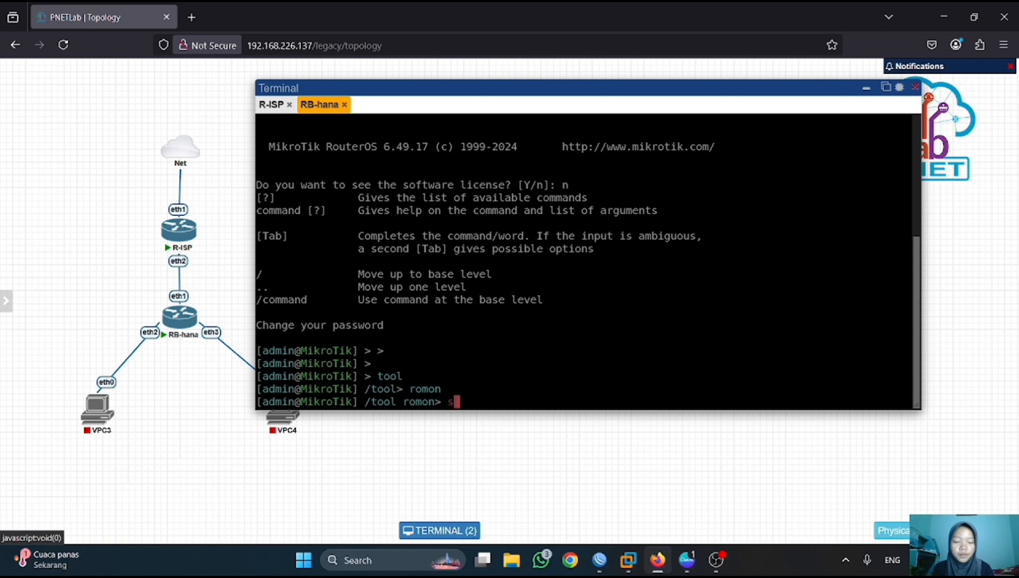
text(et enab)
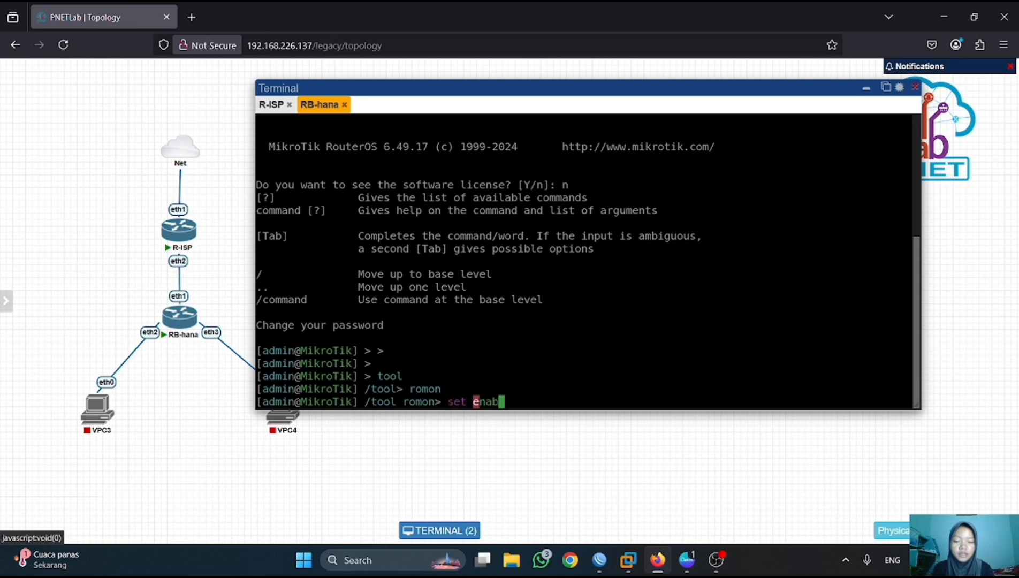
text(led=yes)
key(Return)
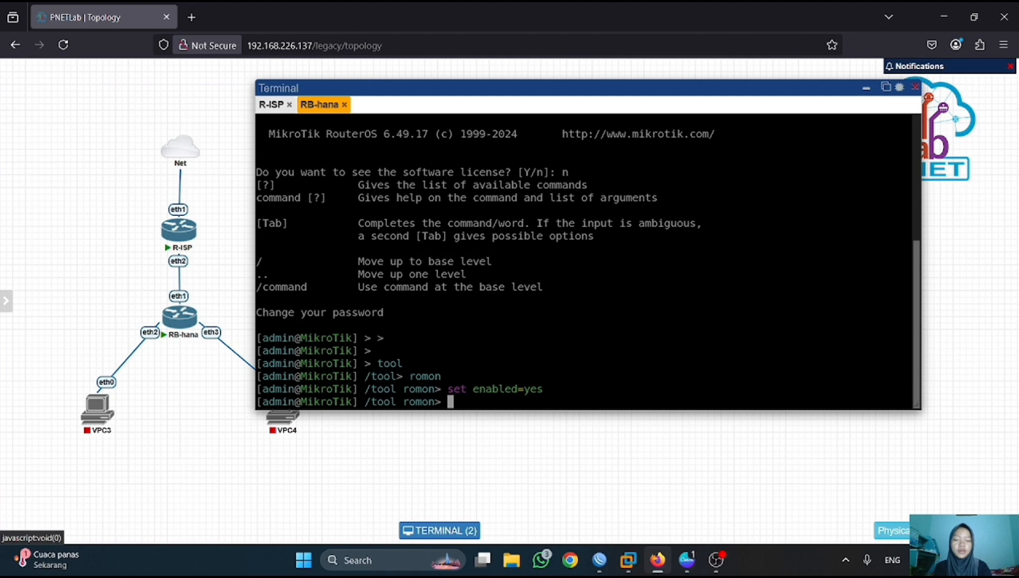
- Connect through the RoMON agent 192.168.226.181 to the router 50:FA:E1:00:2B:03
click(600, 559)
click(119, 185)
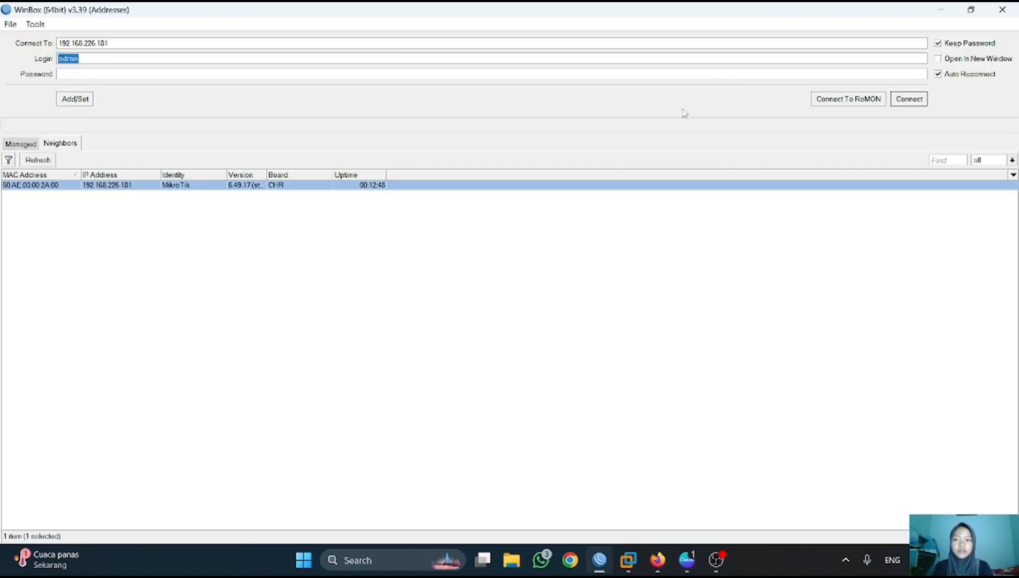
click(908, 99)
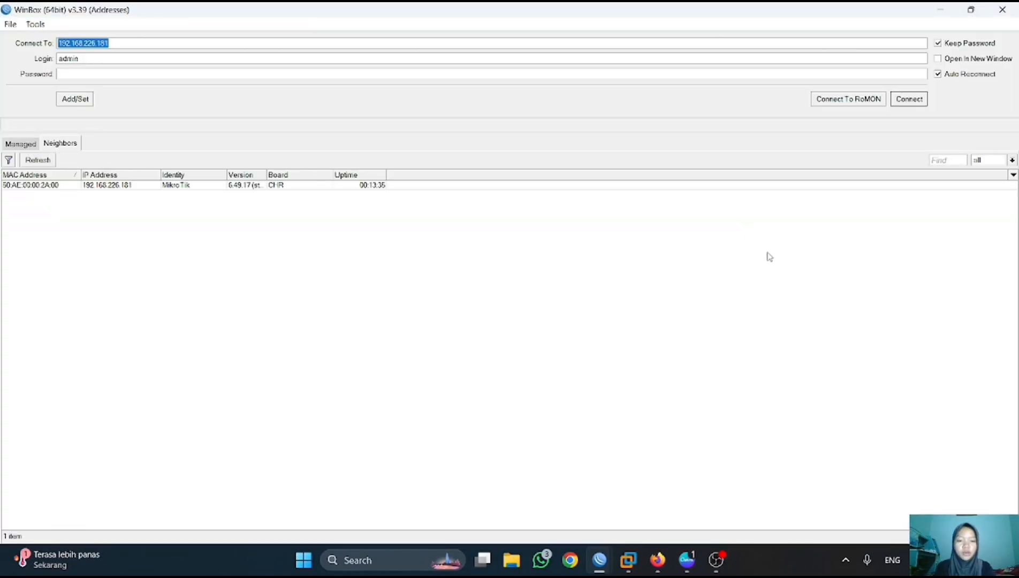
click(869, 101)
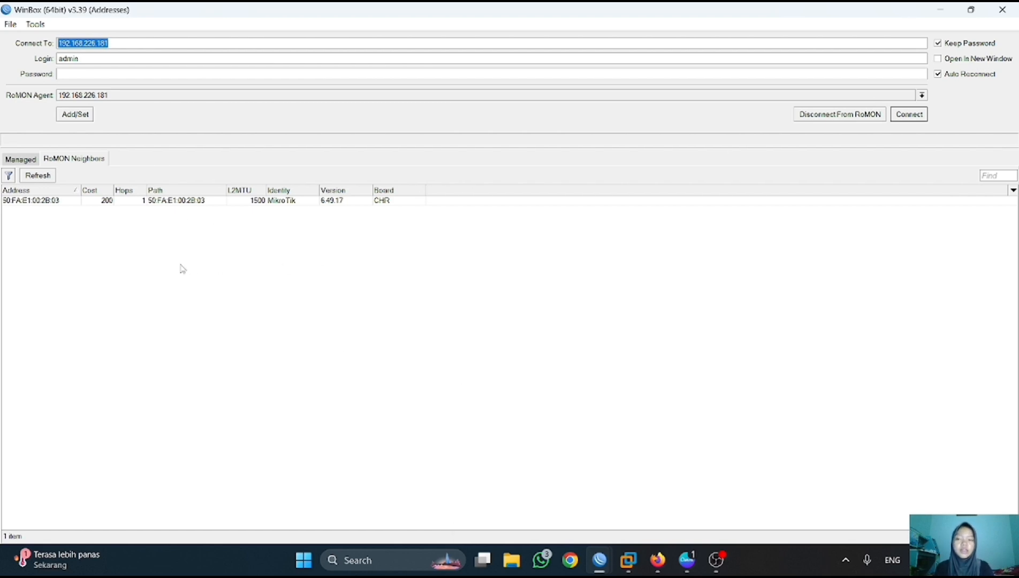
click(64, 200)
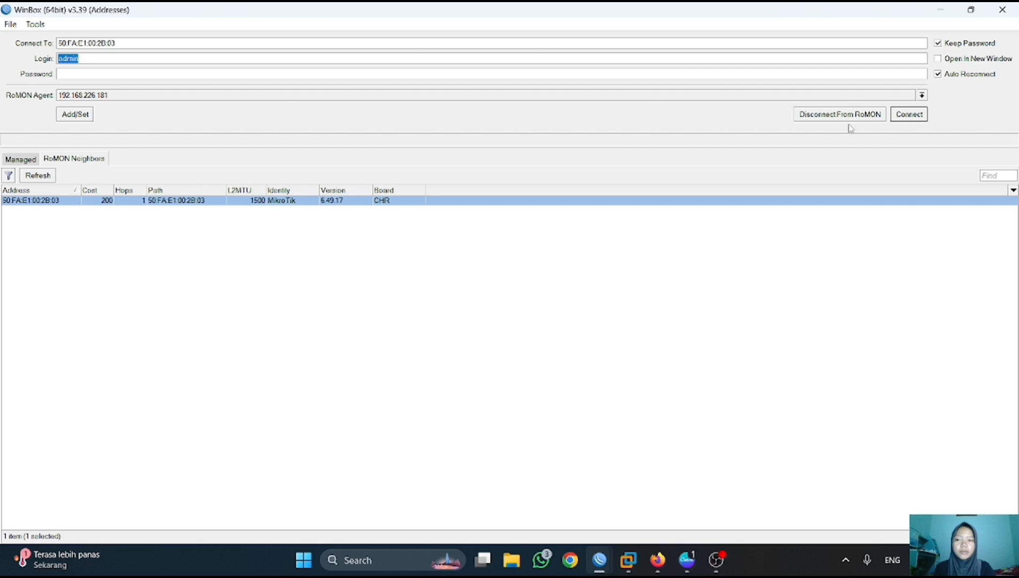
click(914, 117)
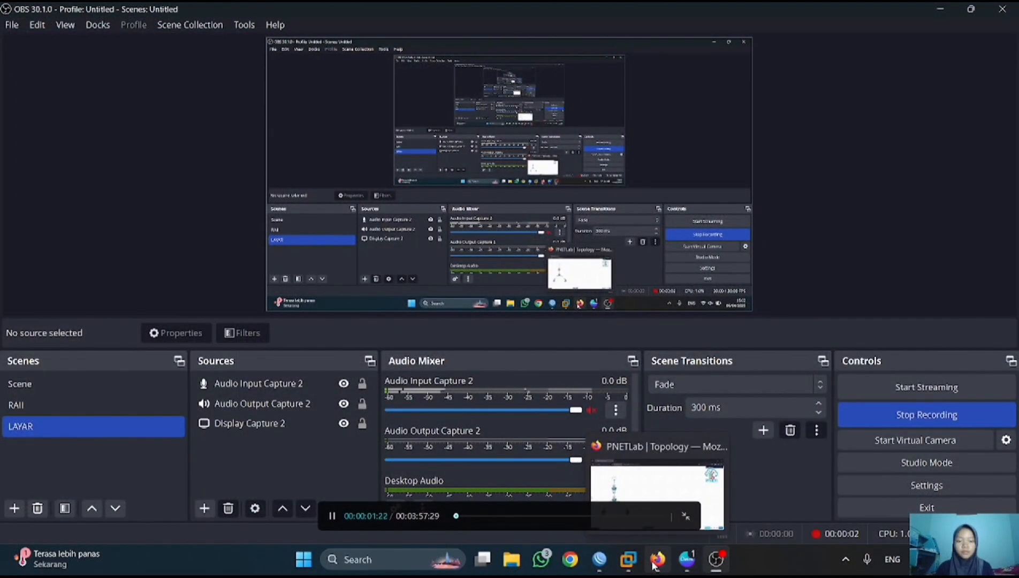
- Return to the PNETLab topology, then bring the router's WinBox session back to the front
click(657, 559)
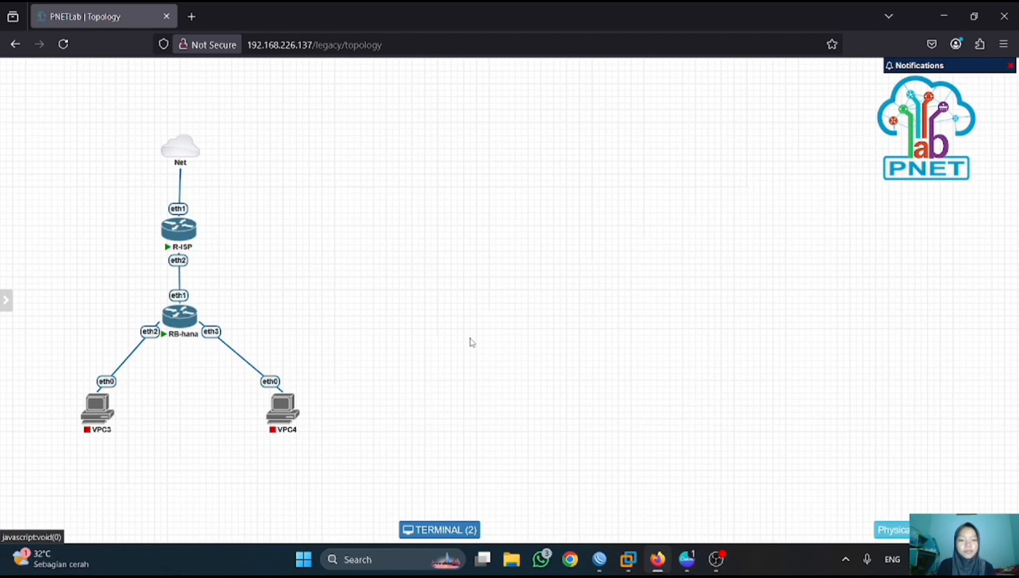
mouse_move(592, 556)
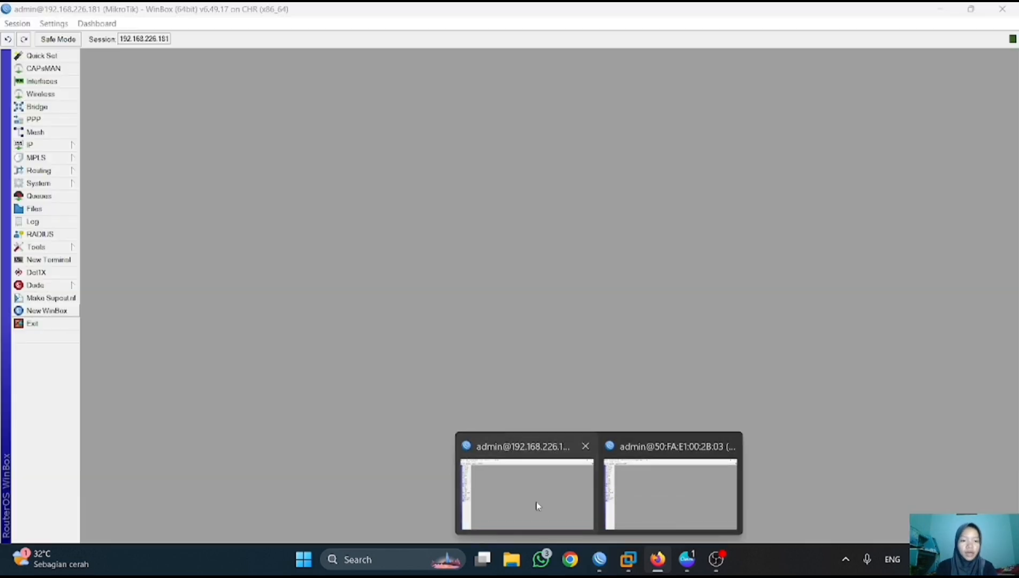
click(537, 505)
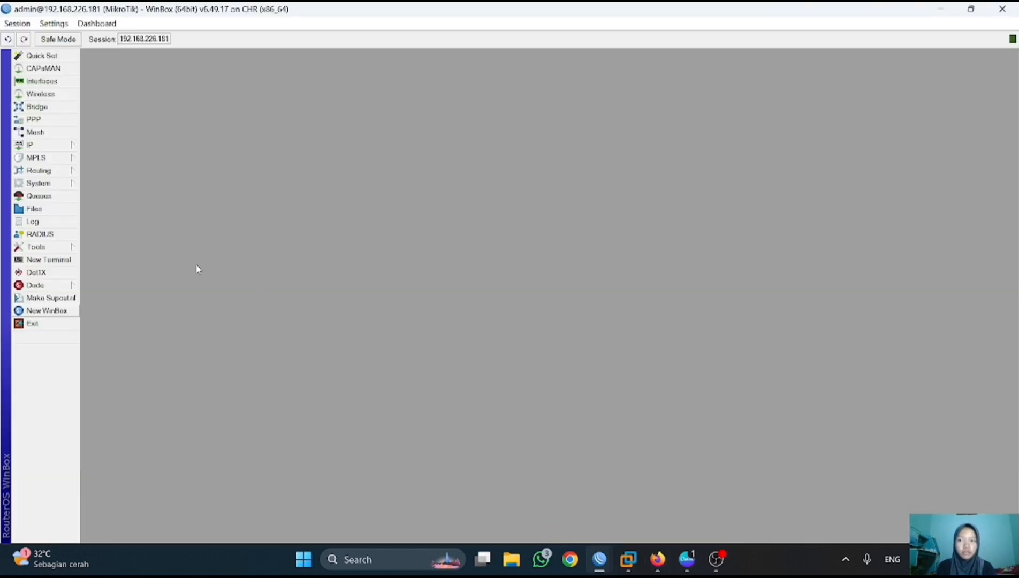
- Add the PPPoE server service-pppoe-hana on ether2 with the default profile
click(34, 121)
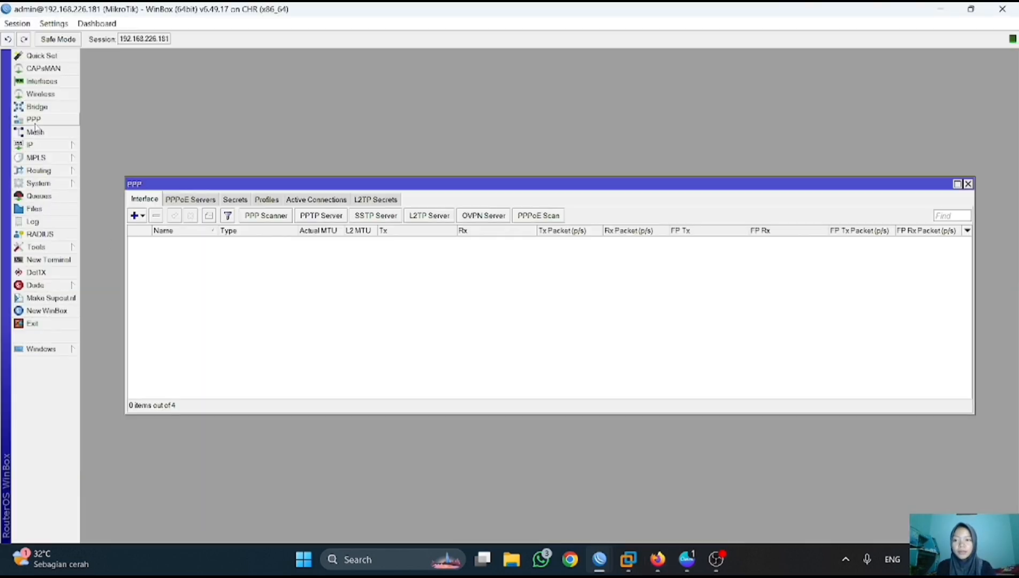
click(183, 201)
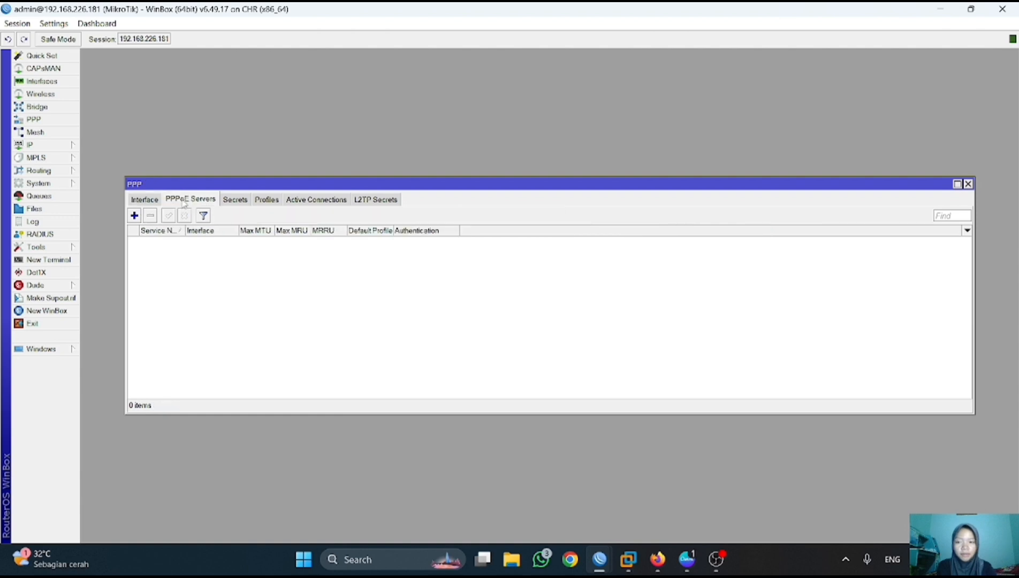
click(134, 216)
key(BackSpace)
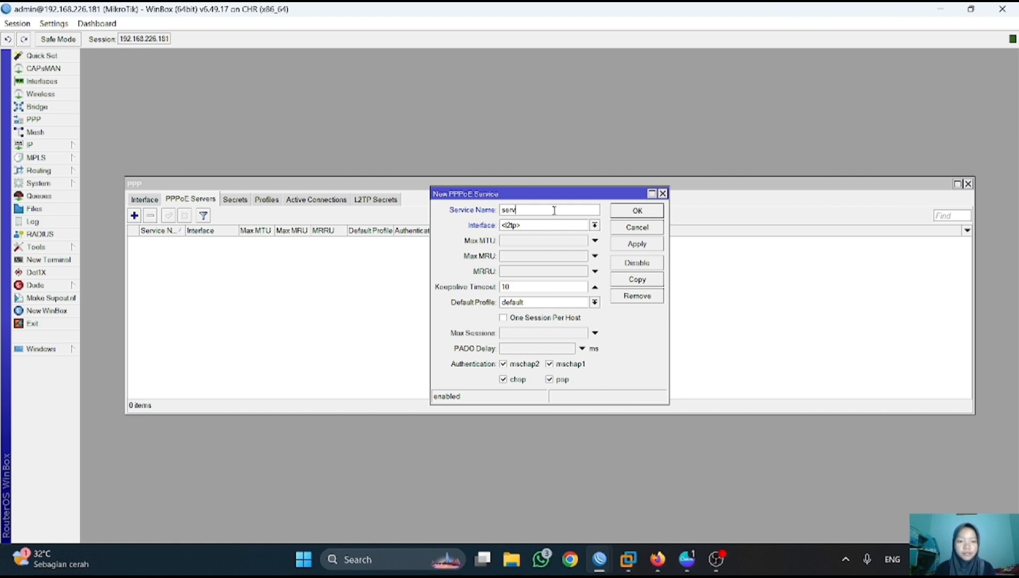
text(ice-pppoe-Rana)
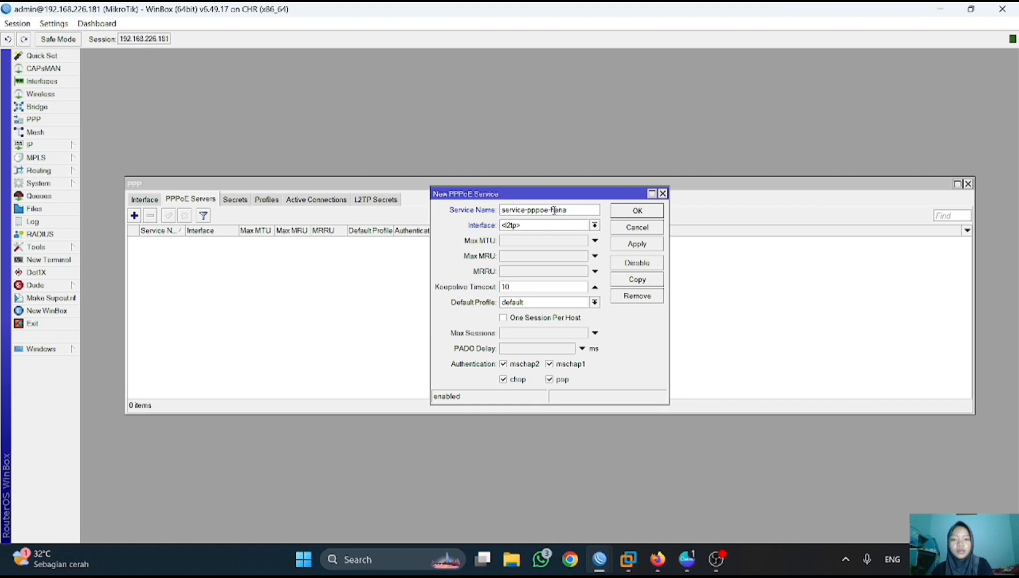
click(598, 227)
click(545, 256)
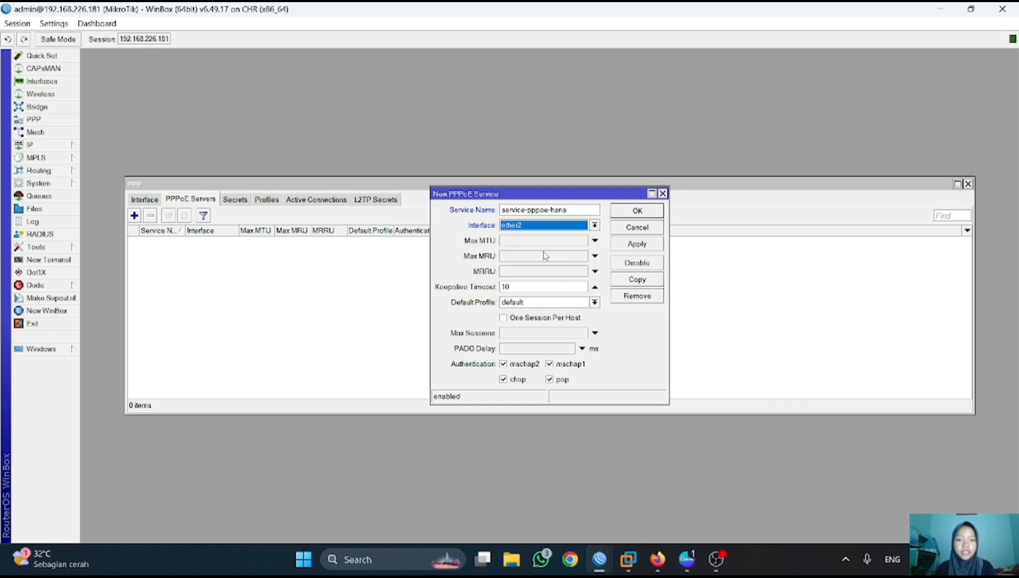
click(655, 242)
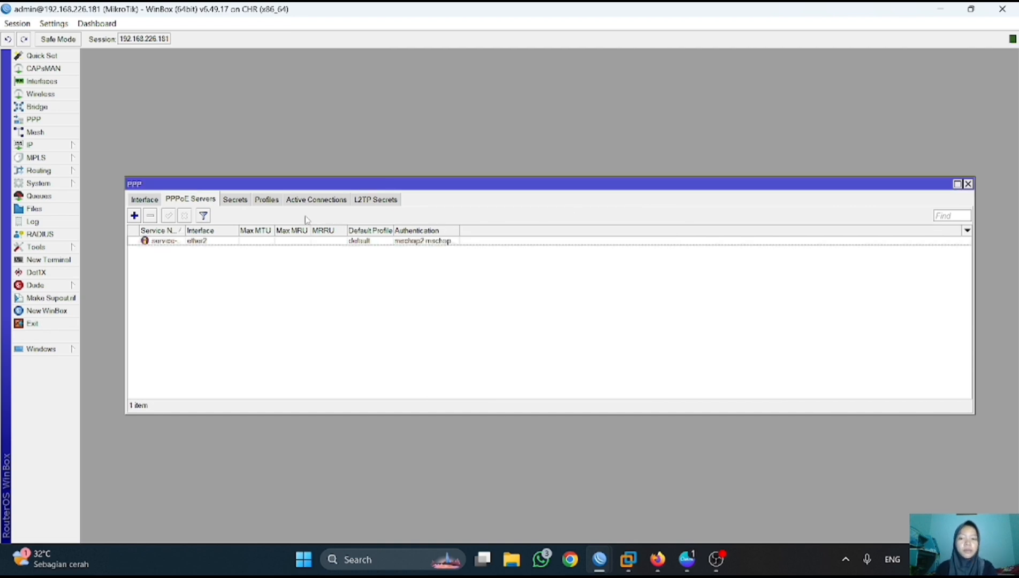
- Add a PPP secret named 'pppoe' with a password, limited to the pppoe service
click(241, 203)
click(135, 216)
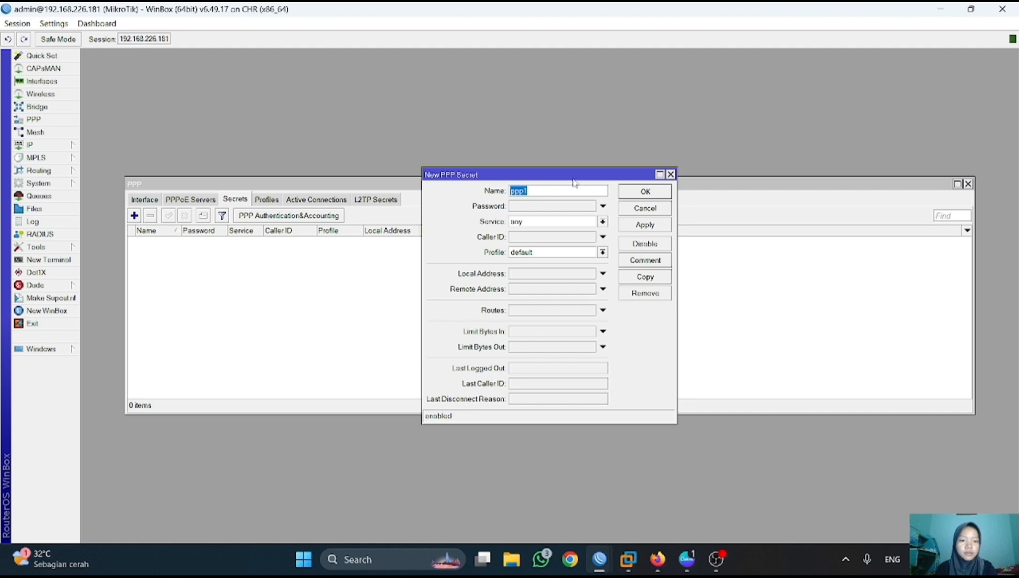
key(BackSpace)
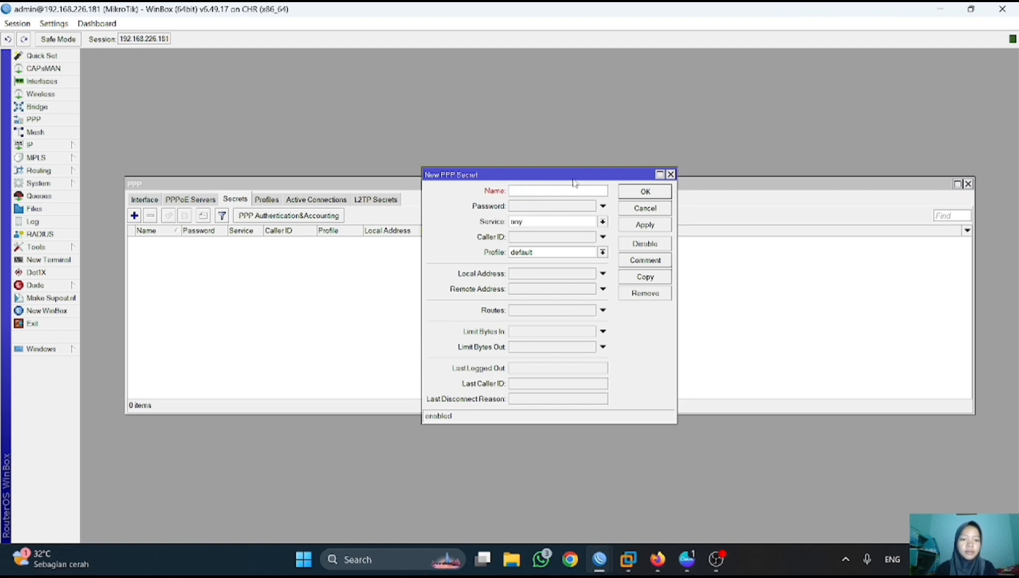
text(pppo)
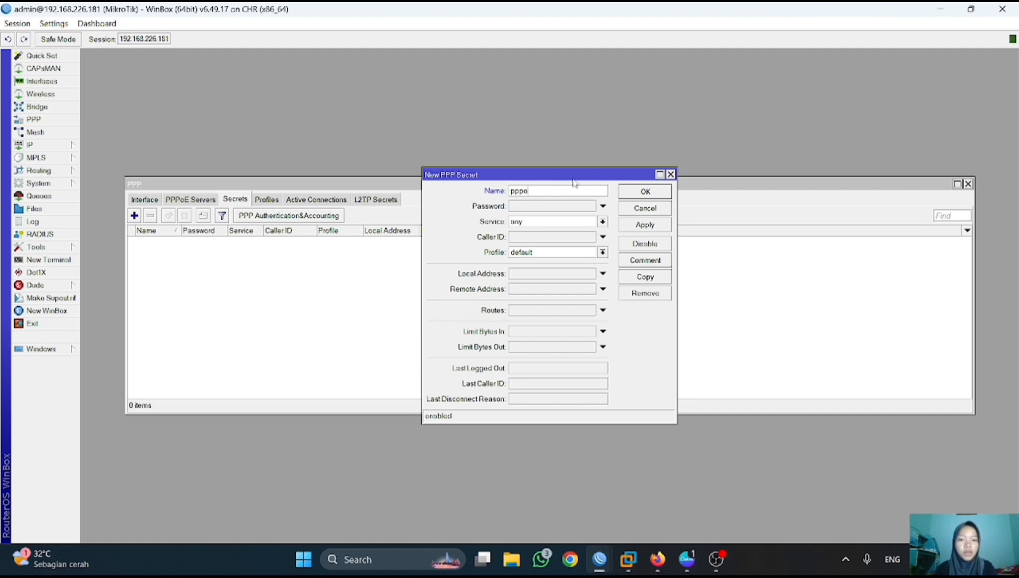
text(e-hana)
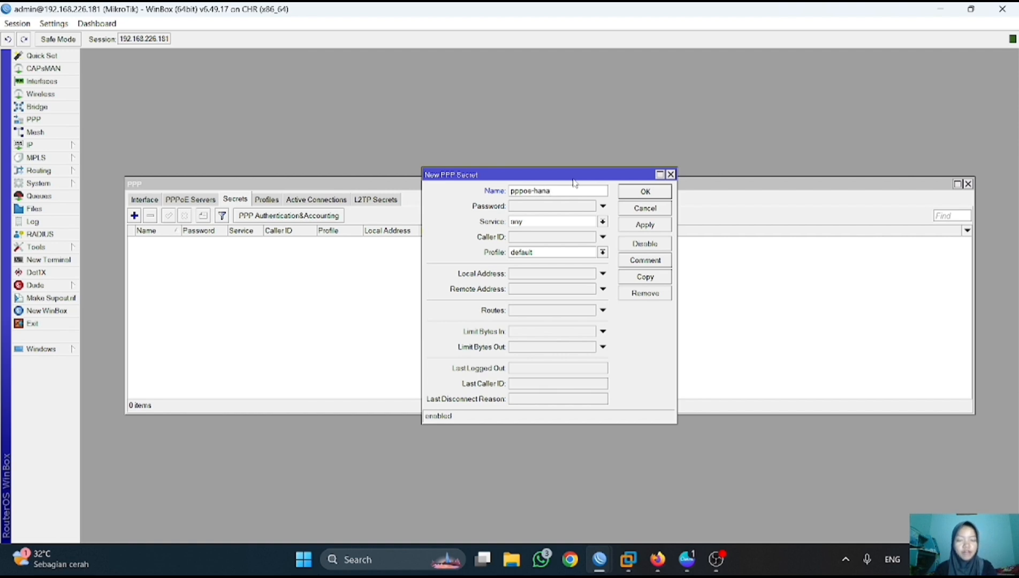
click(549, 207)
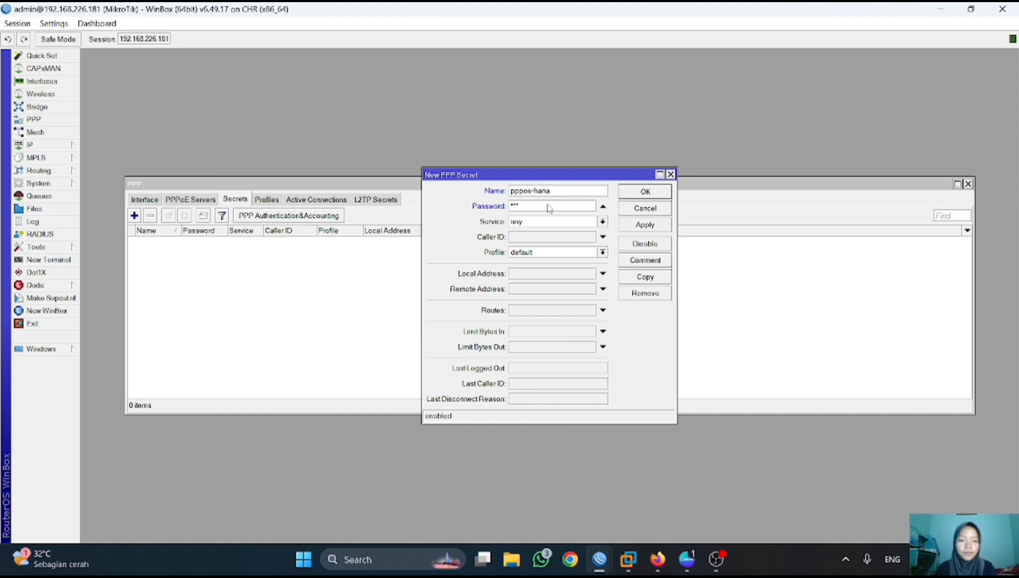
click(603, 222)
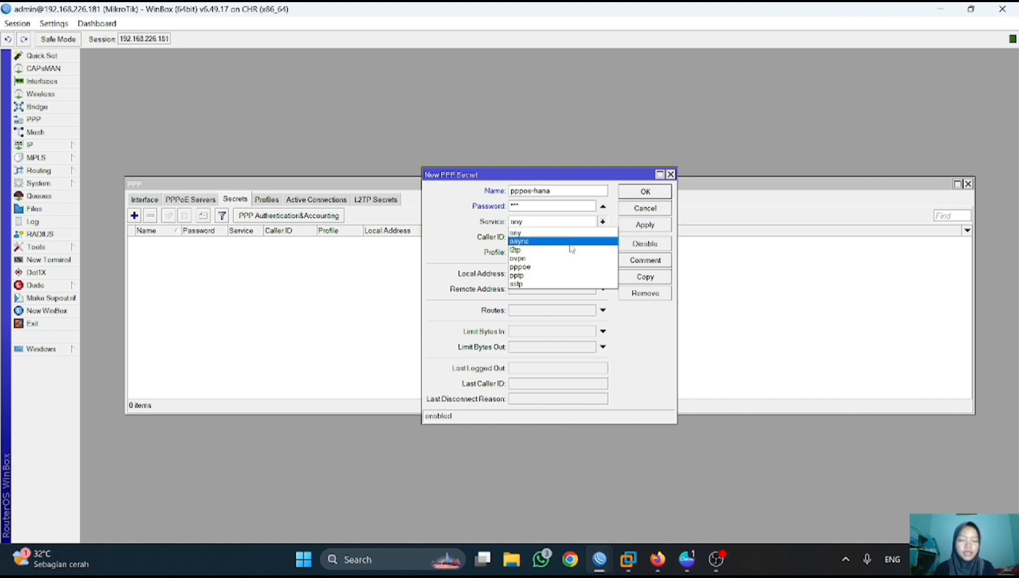
click(547, 267)
- Give the secret local address 192.168.1.1 and remote address 192.168.1.2, then save it
click(530, 275)
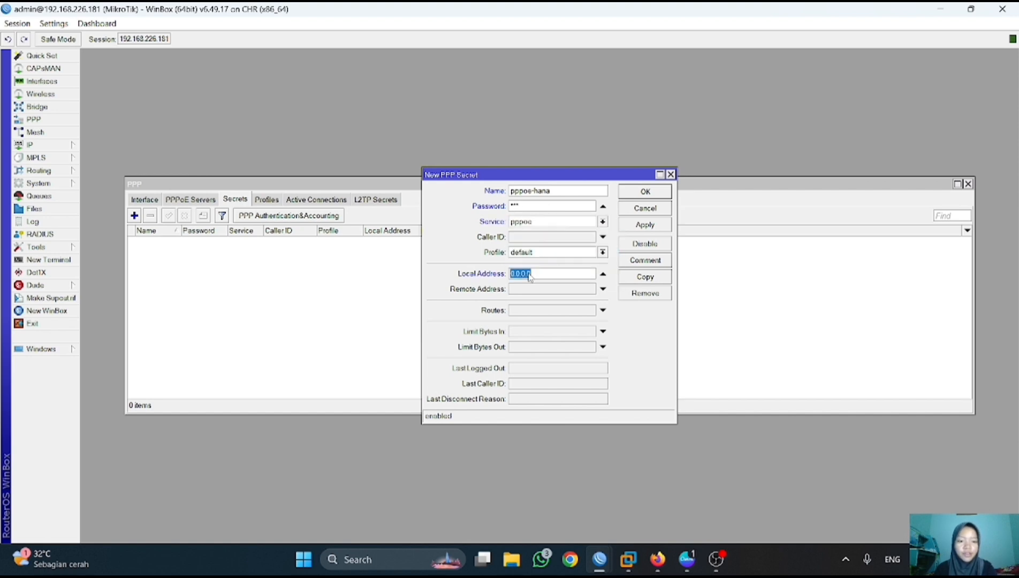
text(192.168.1)
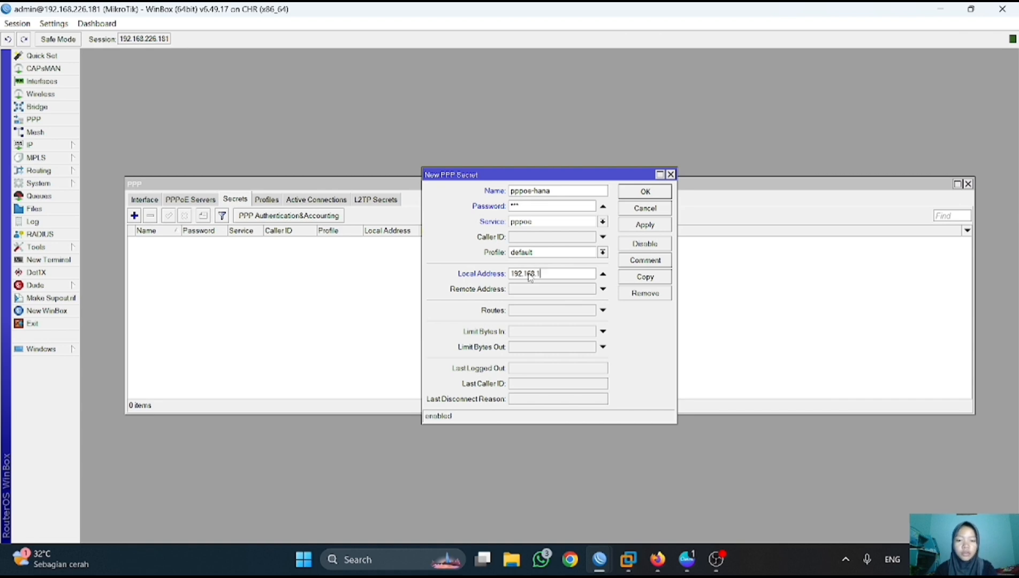
text(.1)
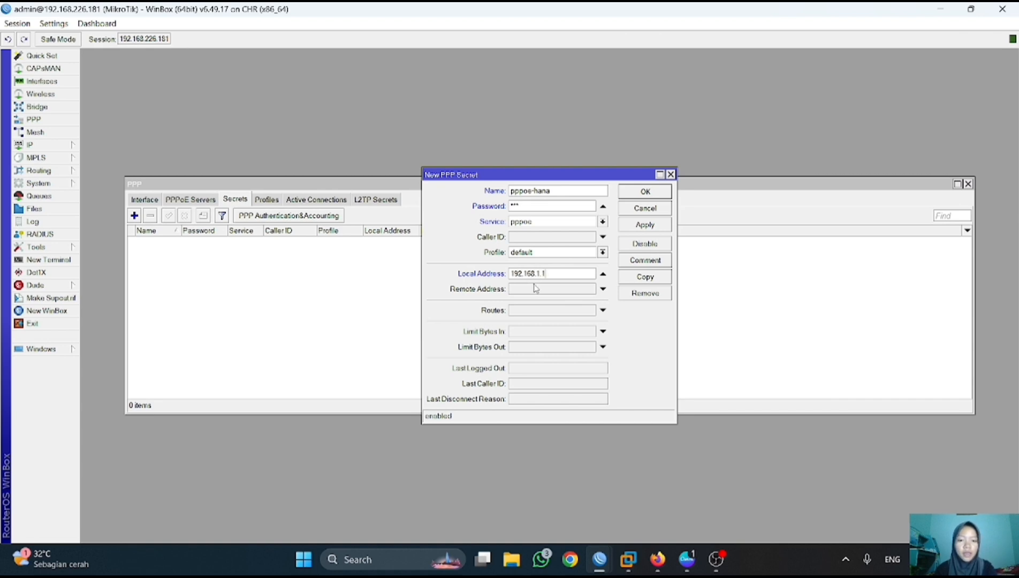
click(536, 288)
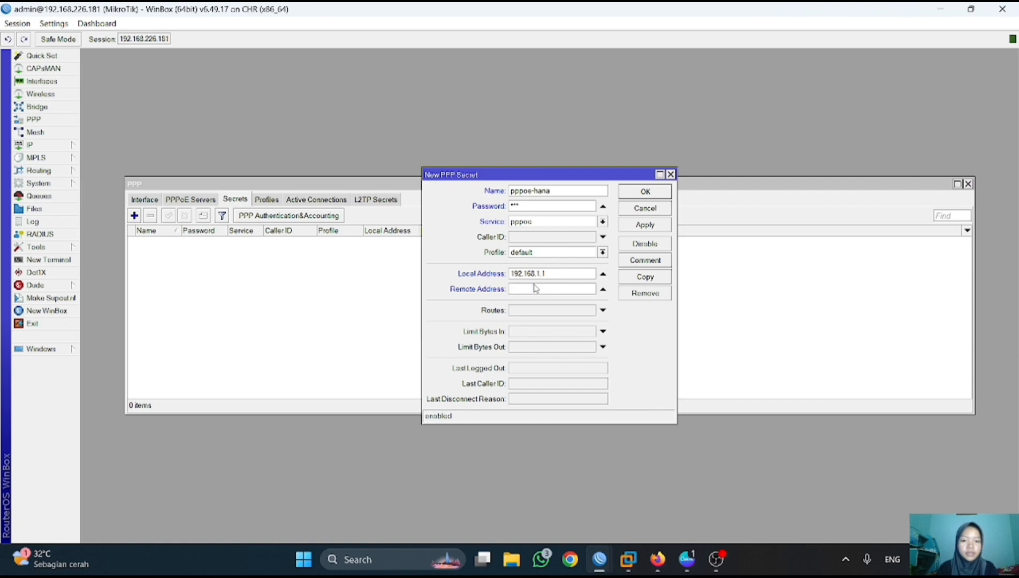
text(192.168)
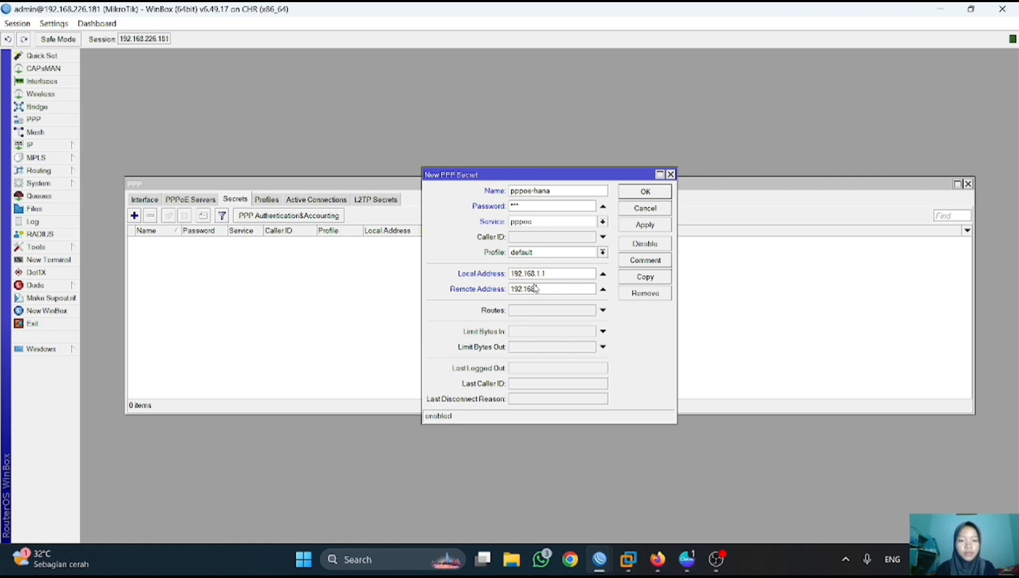
text(.1.2)
click(661, 226)
click(652, 196)
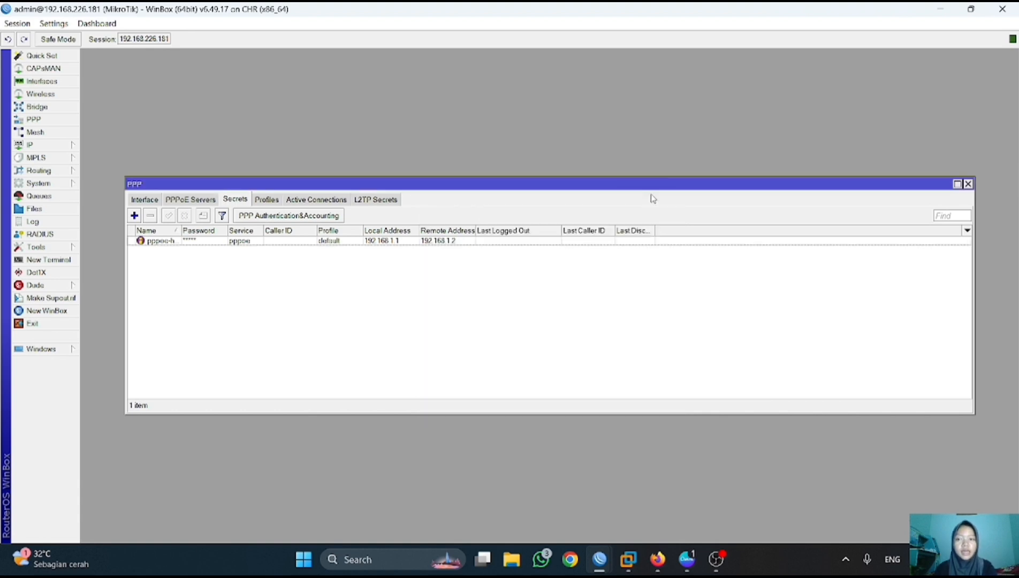
- On the other router's session, add a new PPPoE client interface pppoe-out1
mouse_move(599, 559)
click(644, 503)
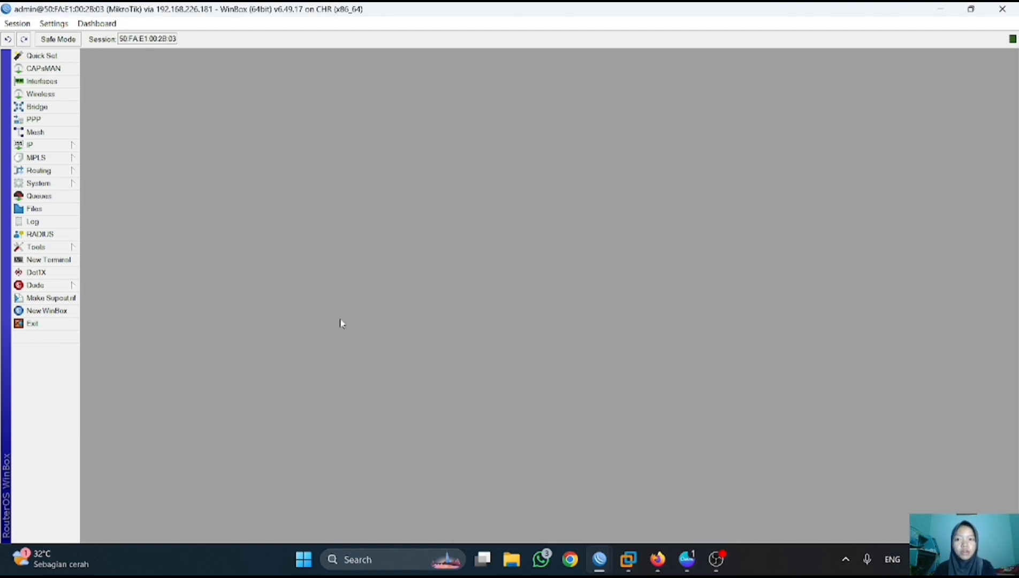
click(33, 118)
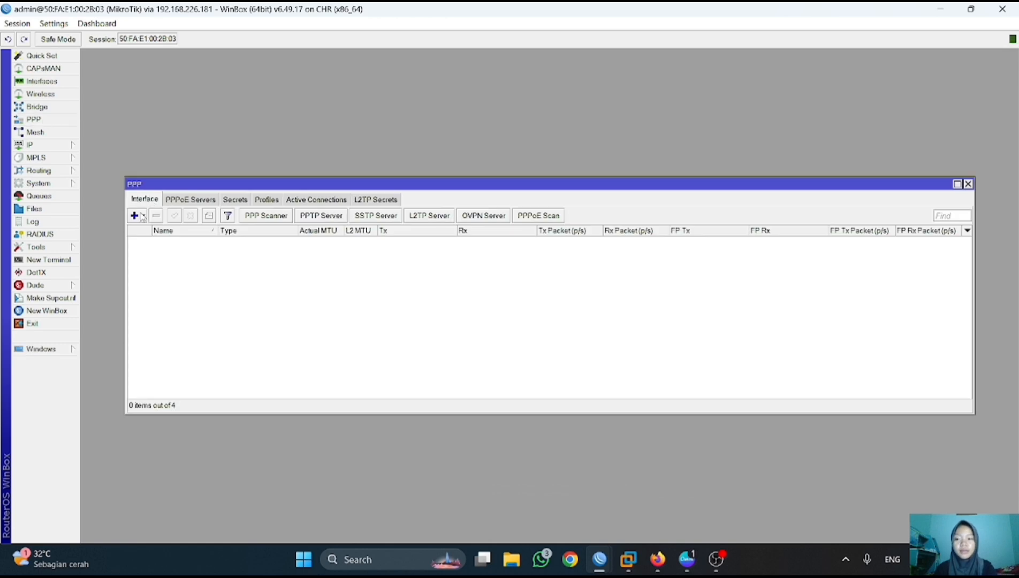
click(142, 216)
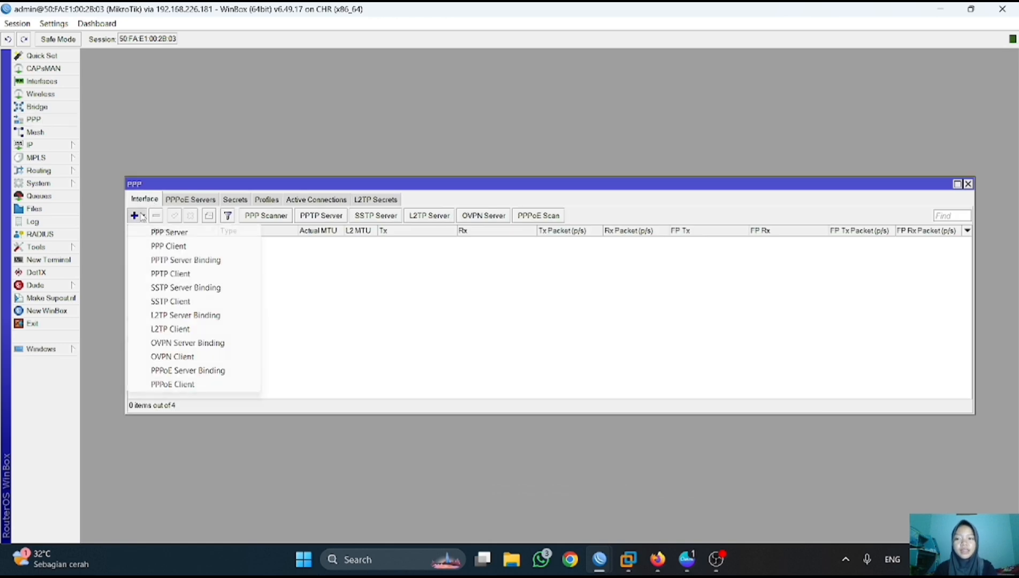
click(173, 384)
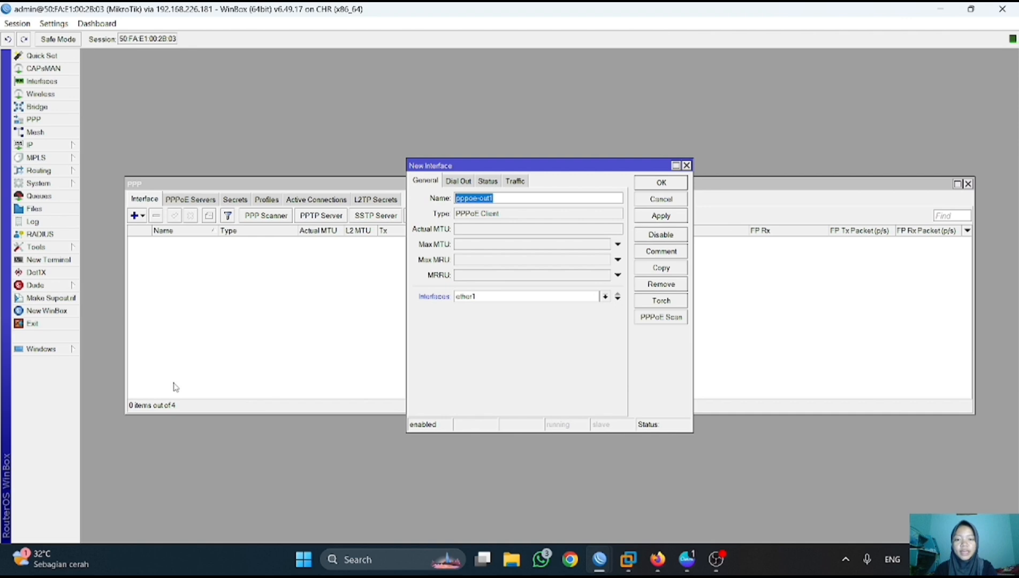
click(461, 182)
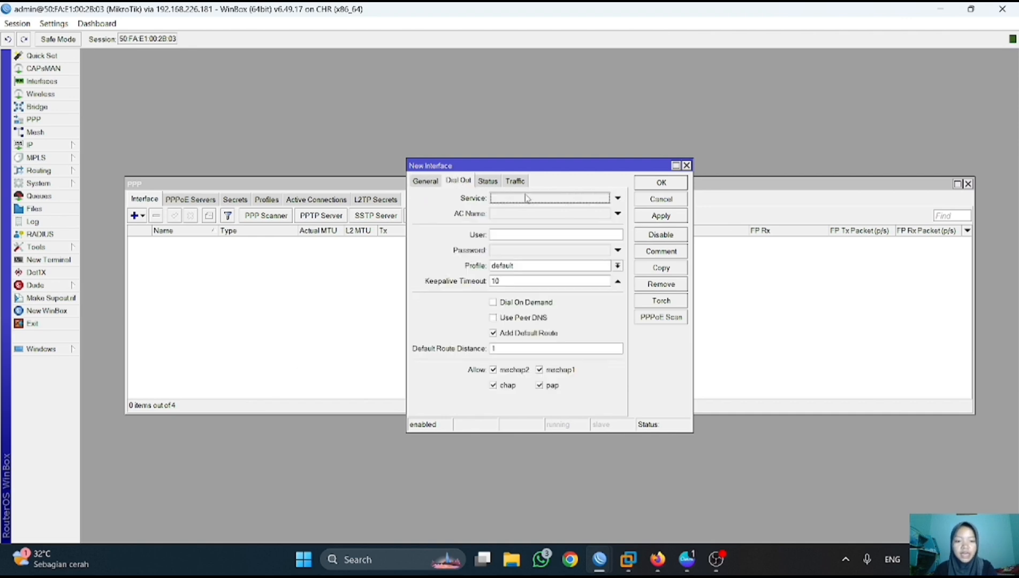
- Dial out as user 'pppoe hana' with its password, using peer DNS and a default route
click(535, 236)
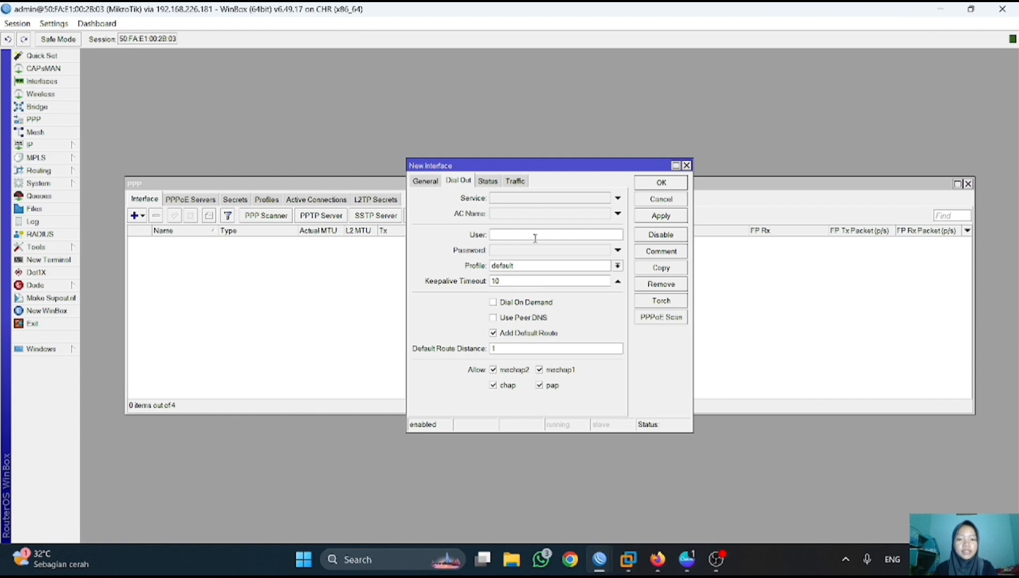
text(pppo)
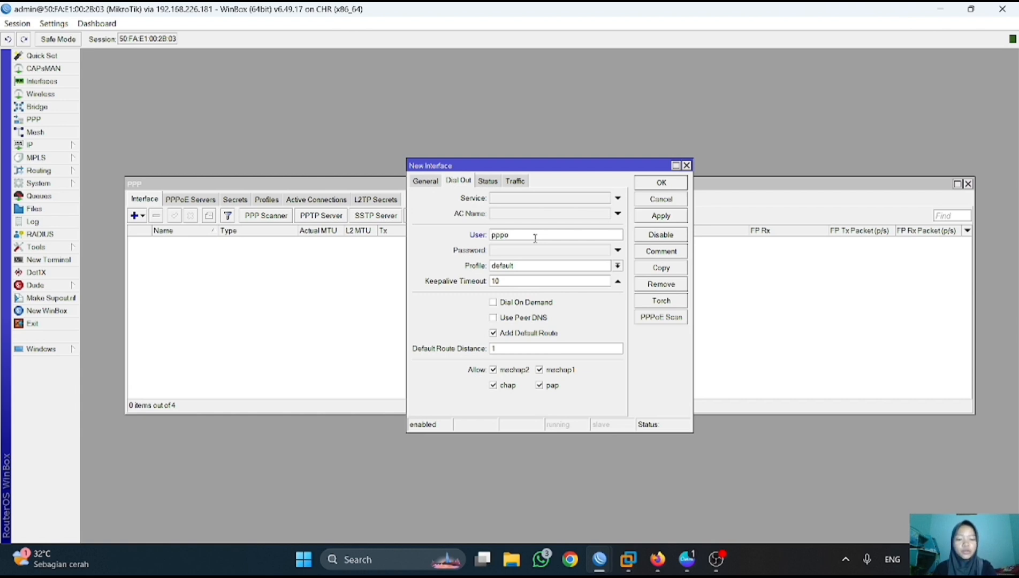
text(e )
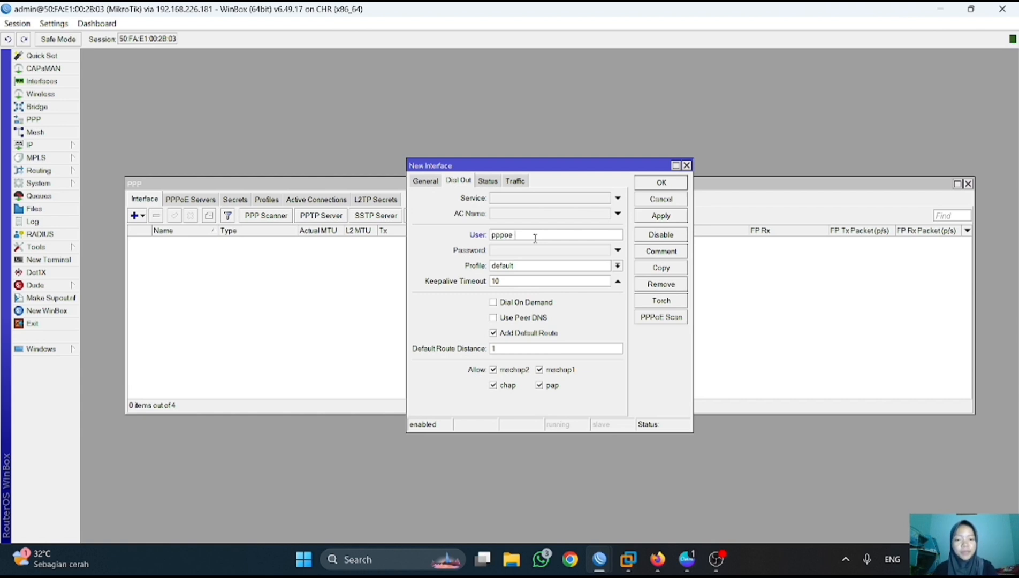
text(hana)
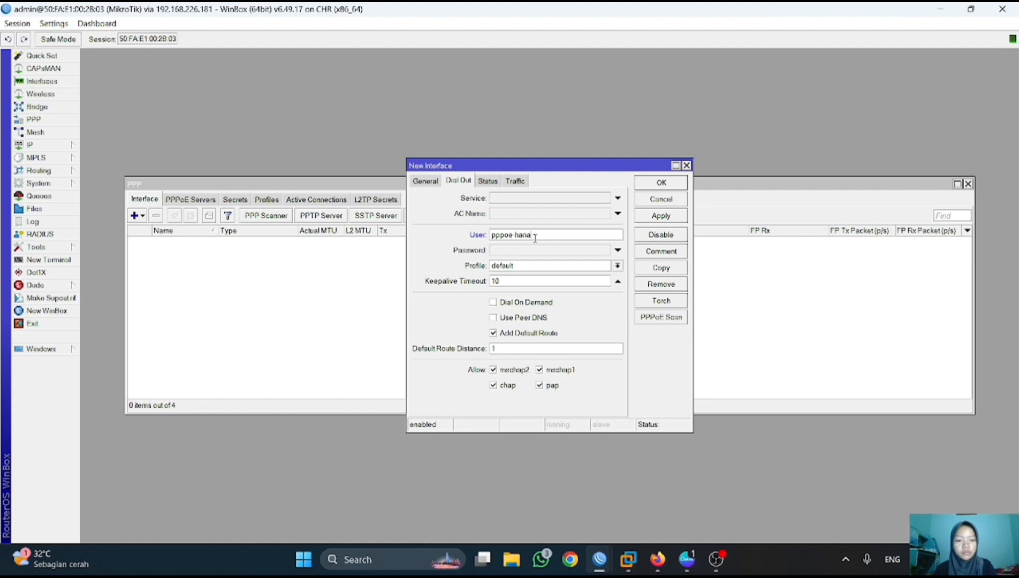
click(532, 253)
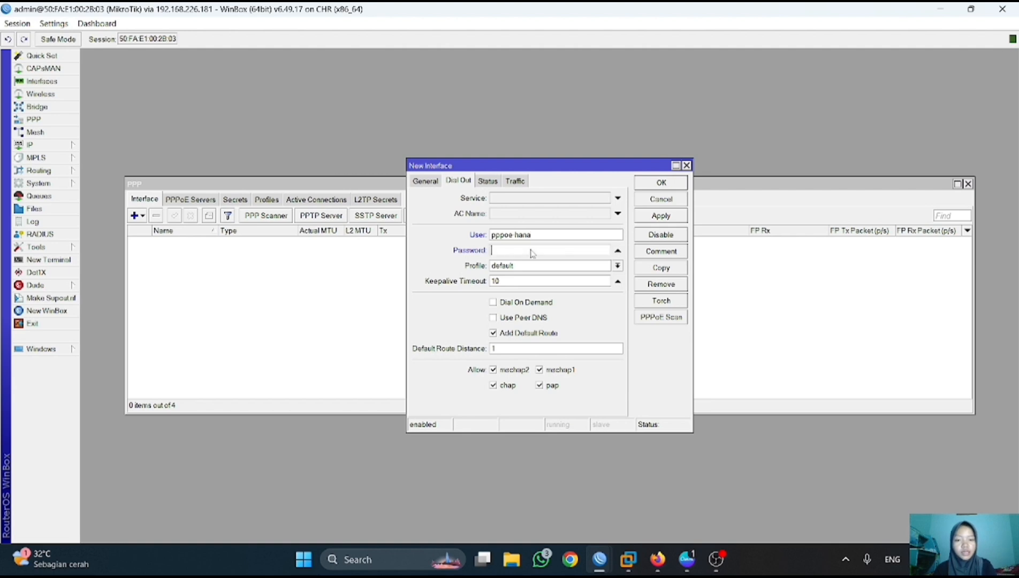
text(**)
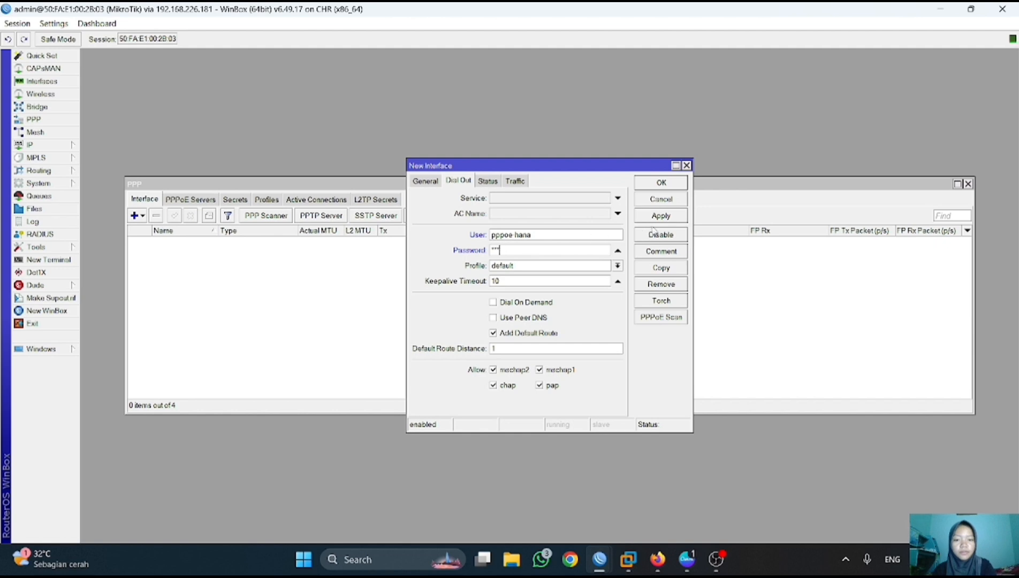
click(494, 319)
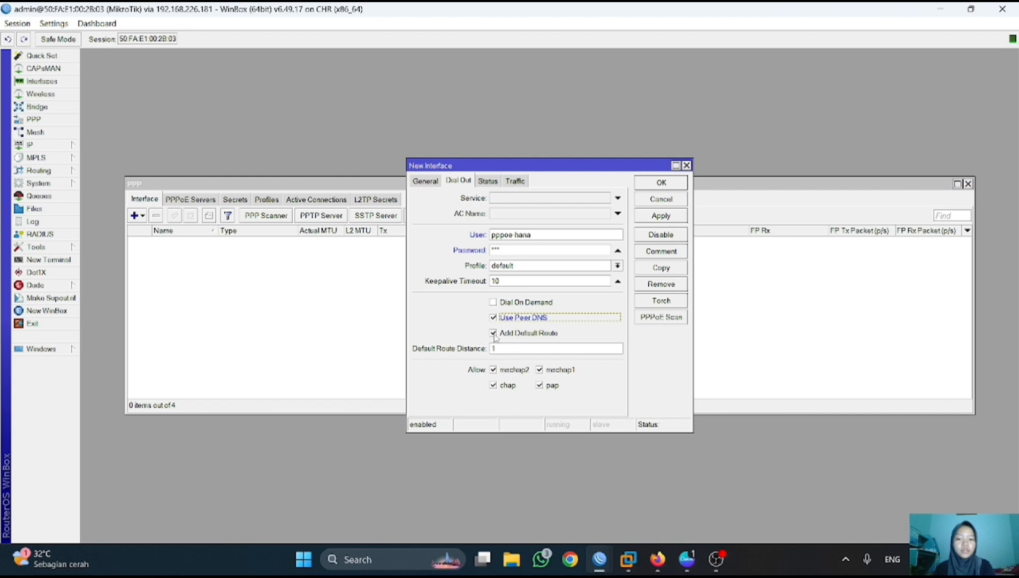
click(493, 333)
click(493, 333)
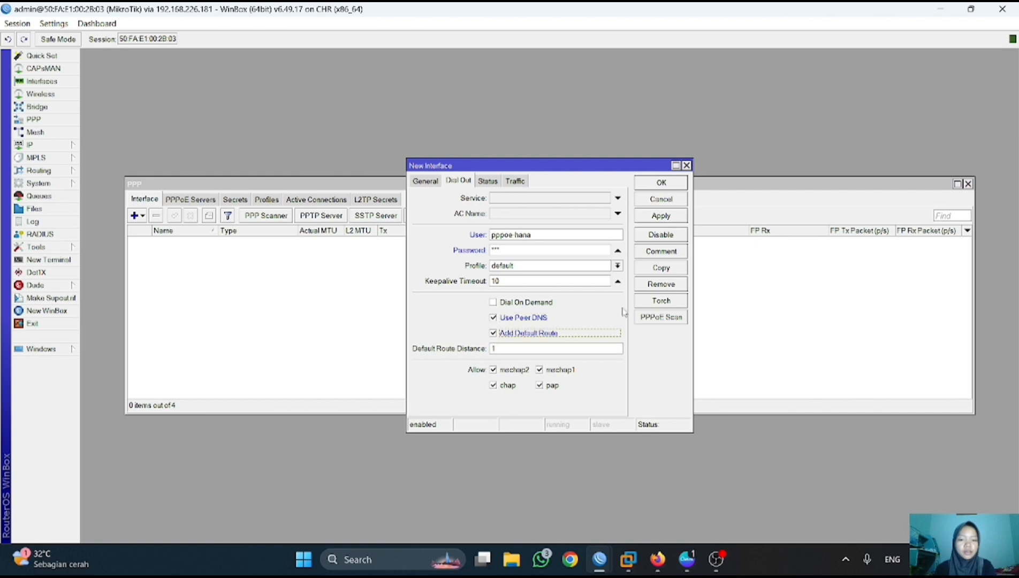
click(676, 217)
click(672, 185)
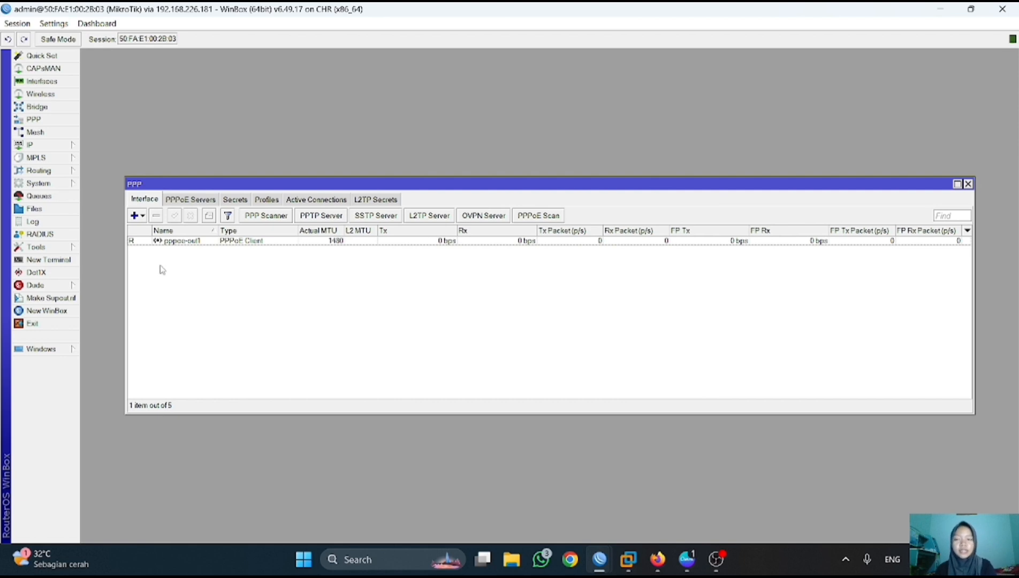
click(968, 184)
- On 192.168.226.181, check the active PPPoE connection and the 192.168.1.1 address entry
mouse_move(599, 559)
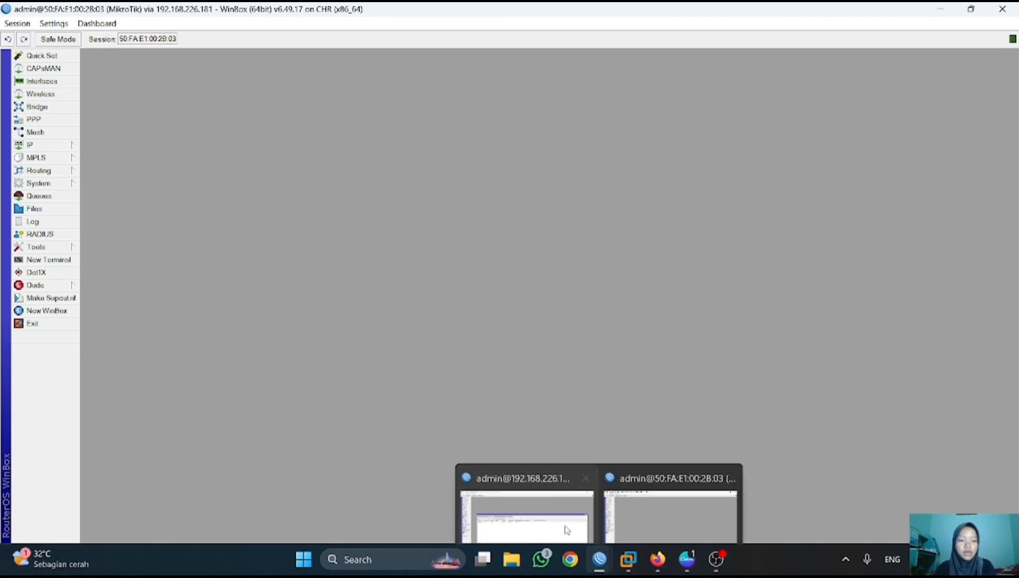
click(567, 530)
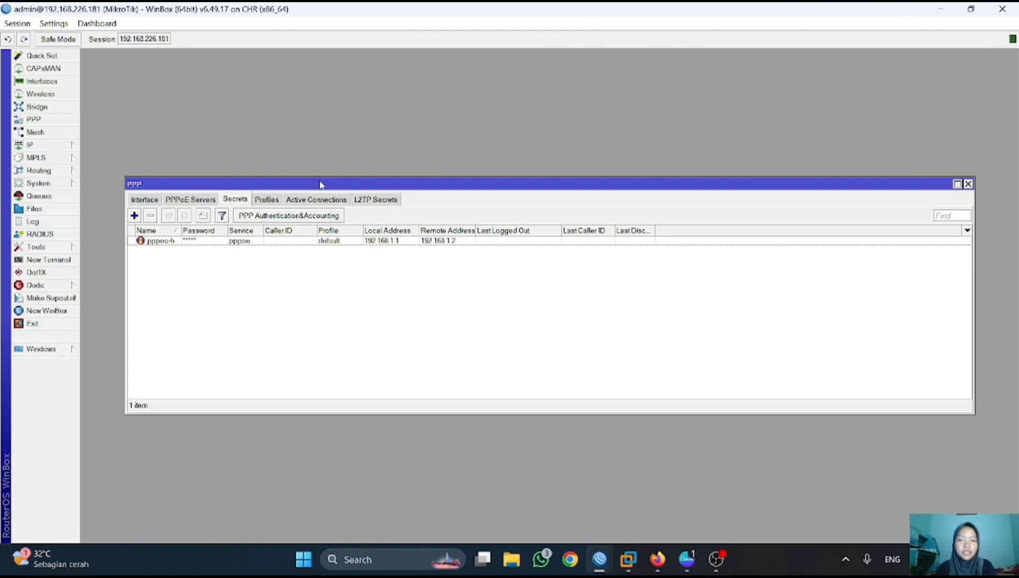
click(318, 199)
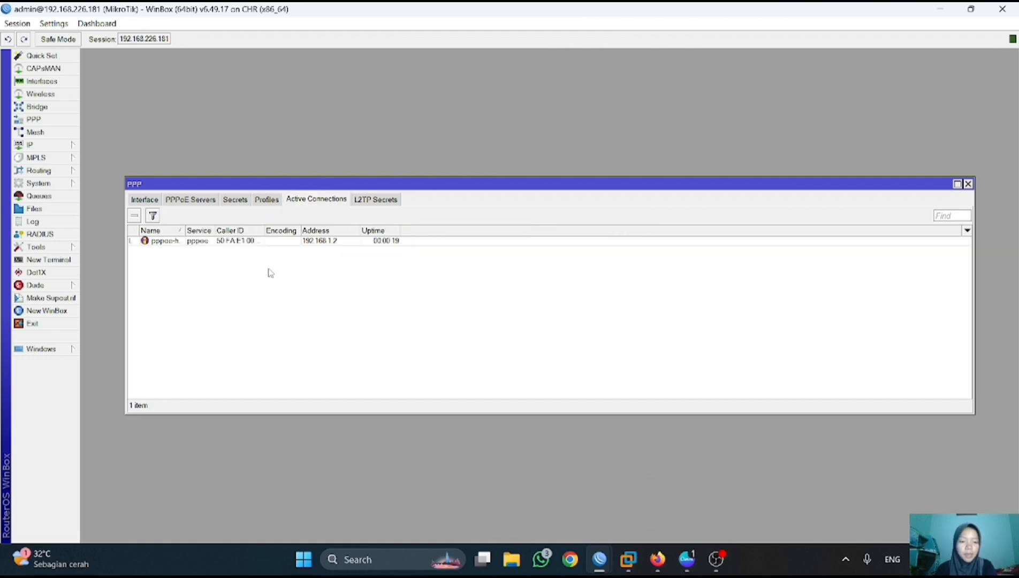
click(967, 184)
click(37, 145)
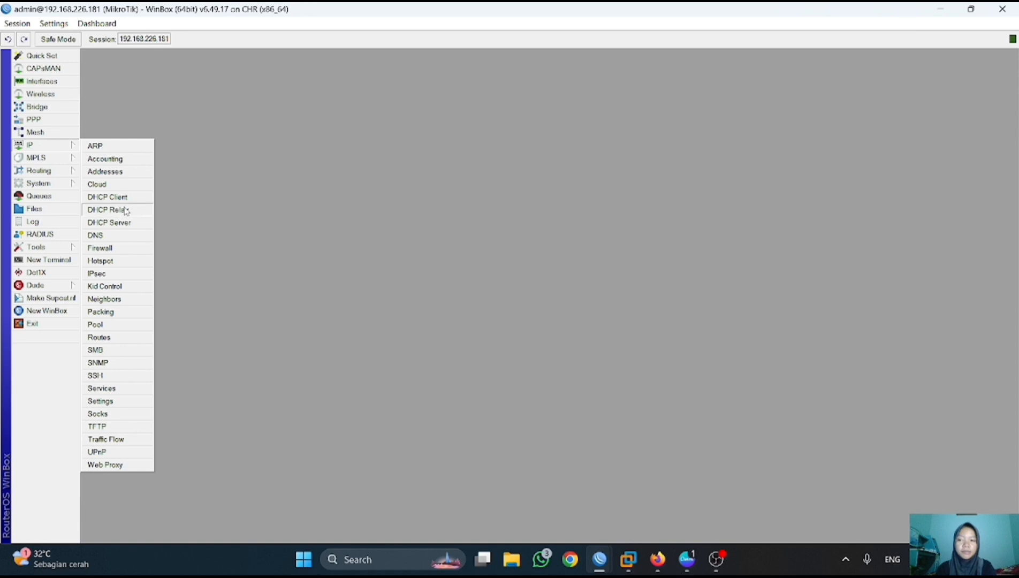
click(121, 171)
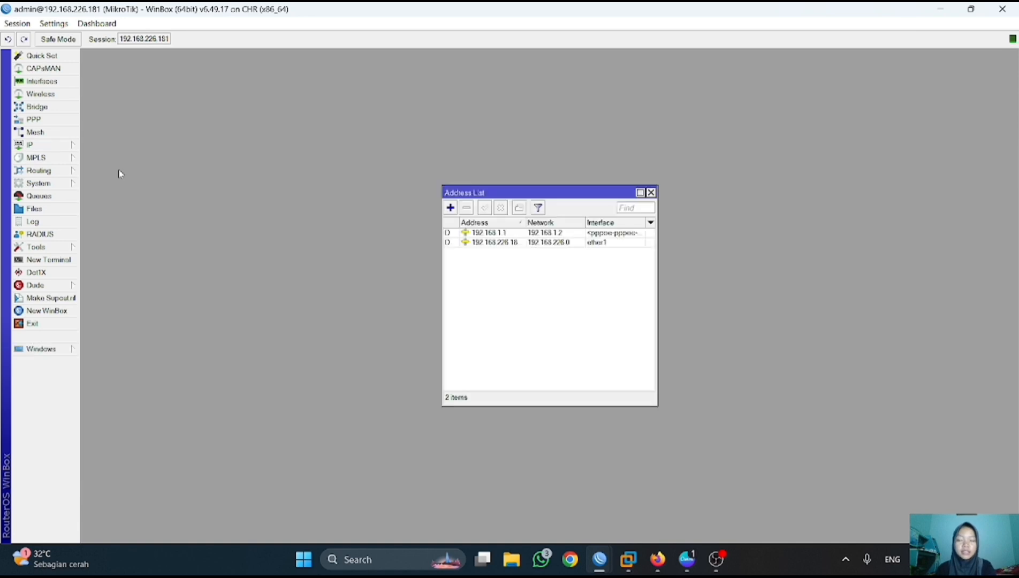
click(579, 234)
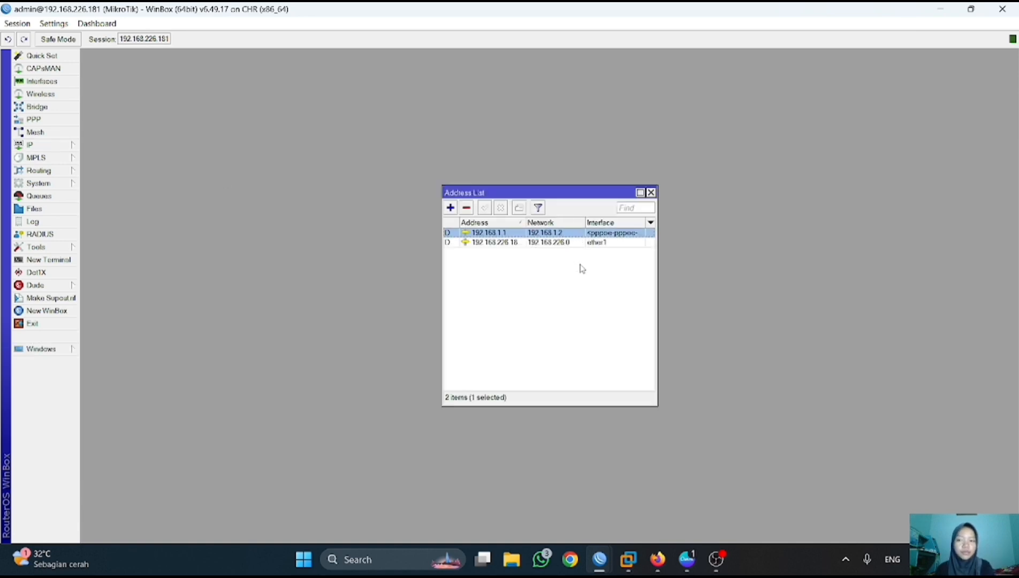
click(651, 192)
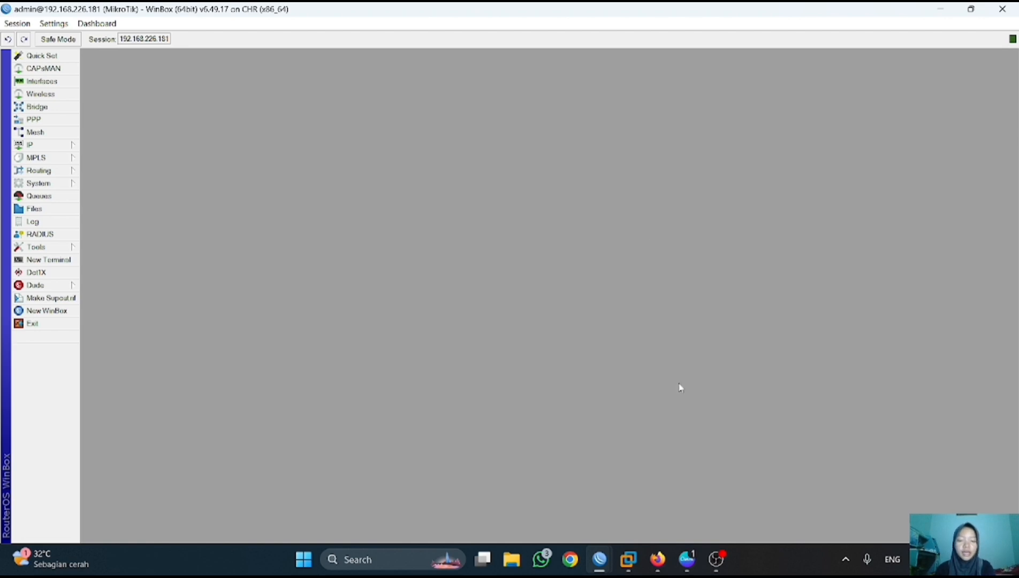
- Ping 192.168.1.1 from the PPPoE client router, then open a terminal on 192.168.226.181
mouse_move(599, 559)
click(664, 475)
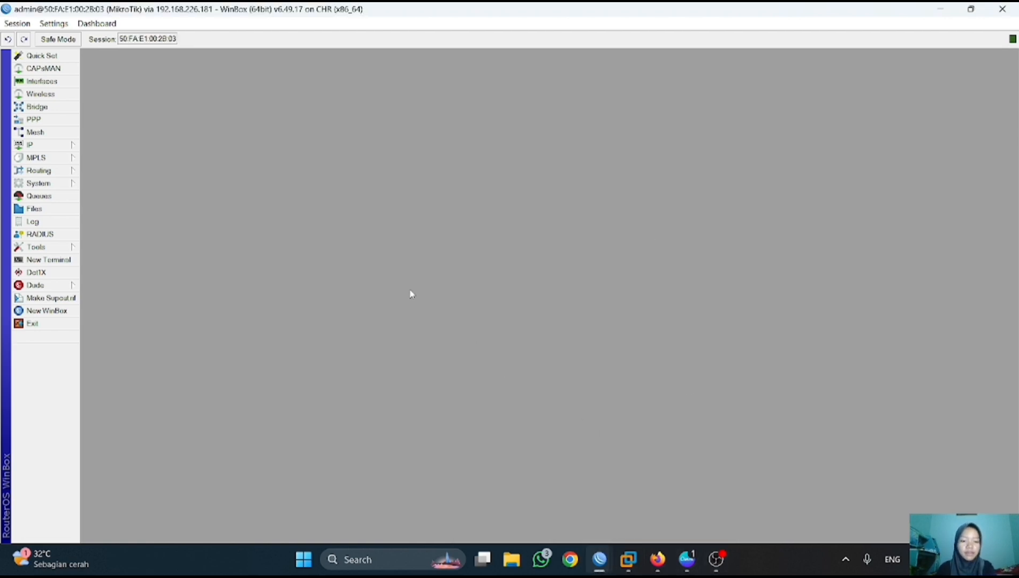
click(47, 260)
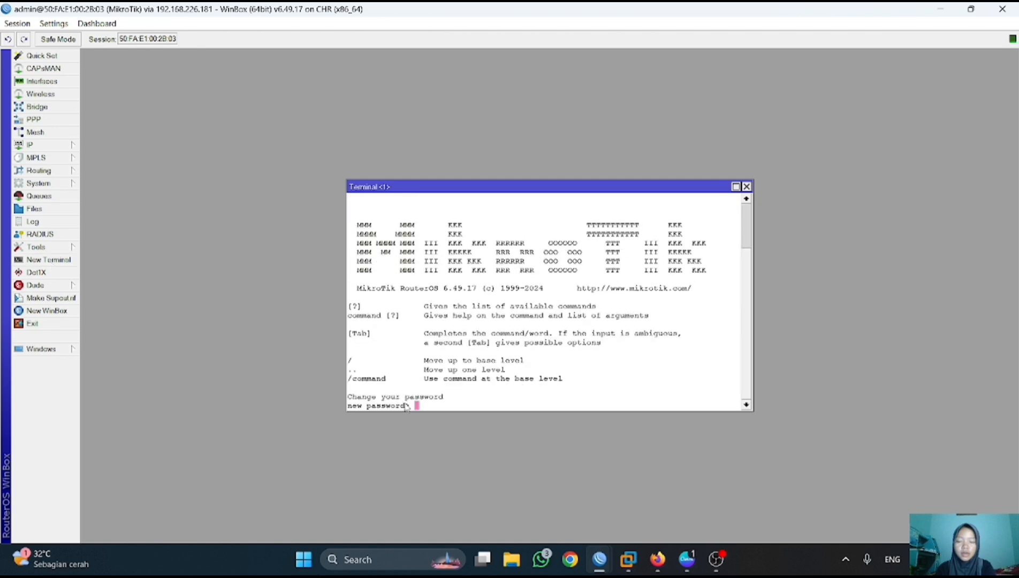
key(Return)
key(Return)
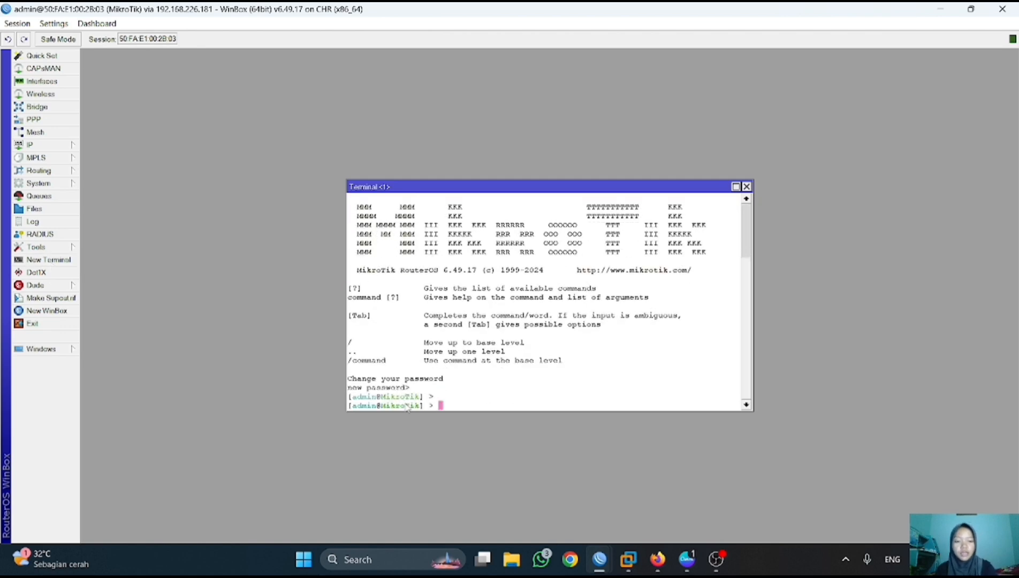
text(ping 192.167)
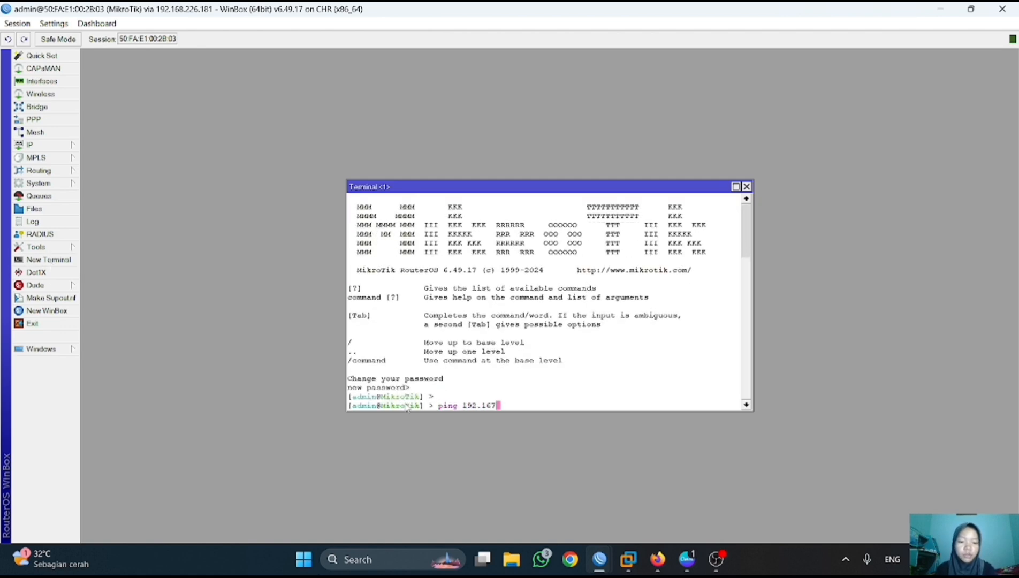
key(BackSpace)
text(8.)
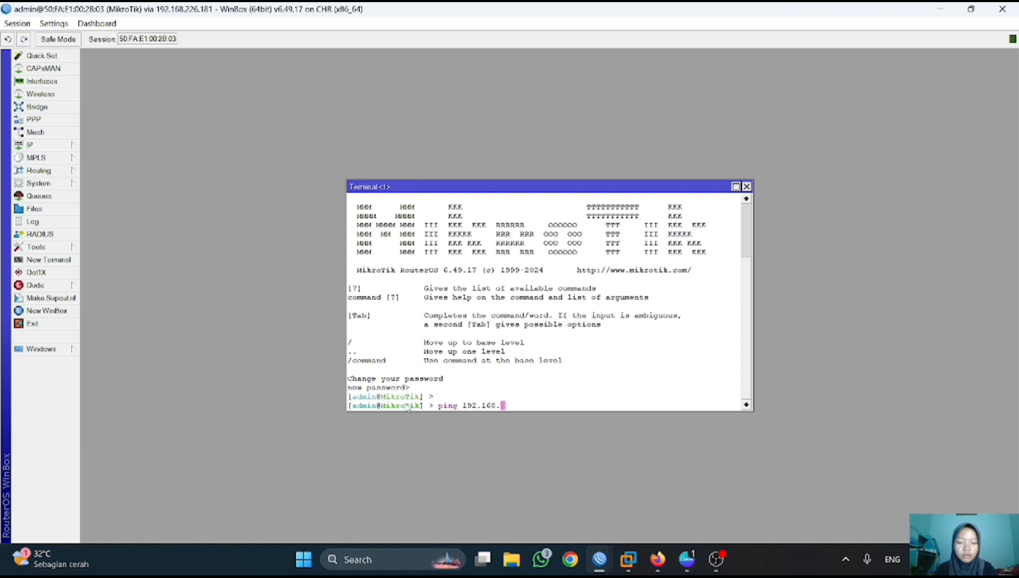
text(1.1)
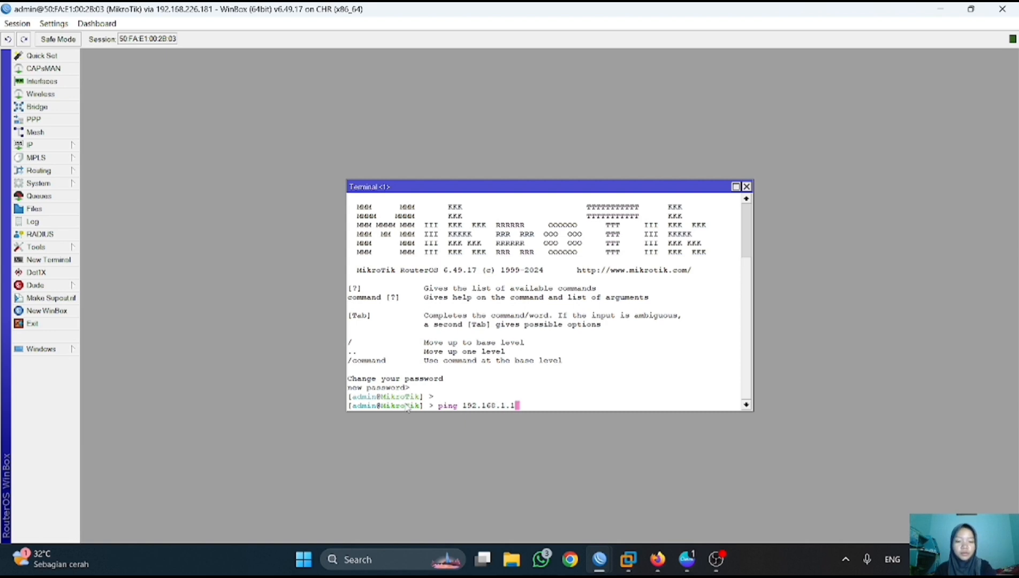
key(Return)
key(ctrl+c)
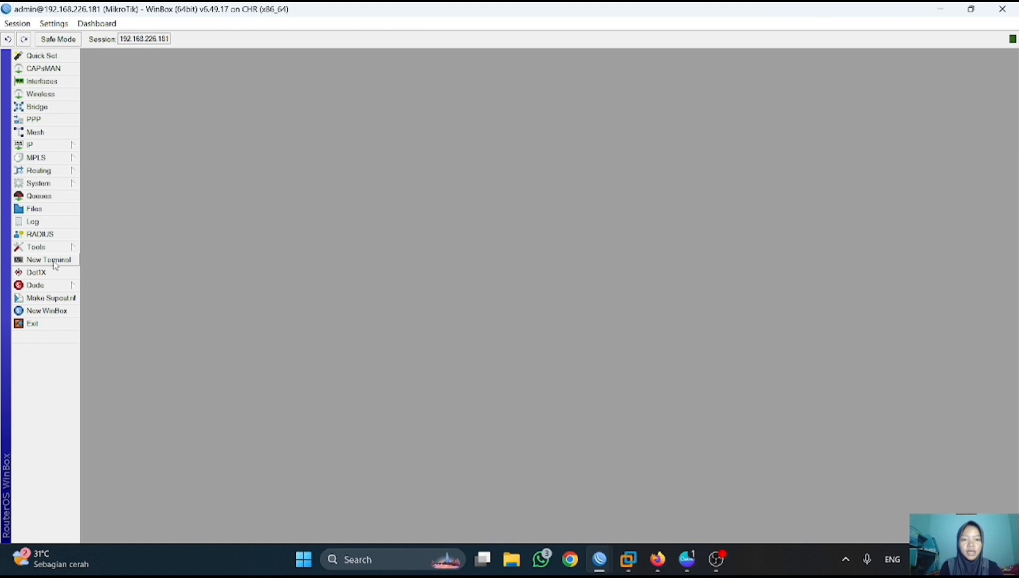
click(54, 260)
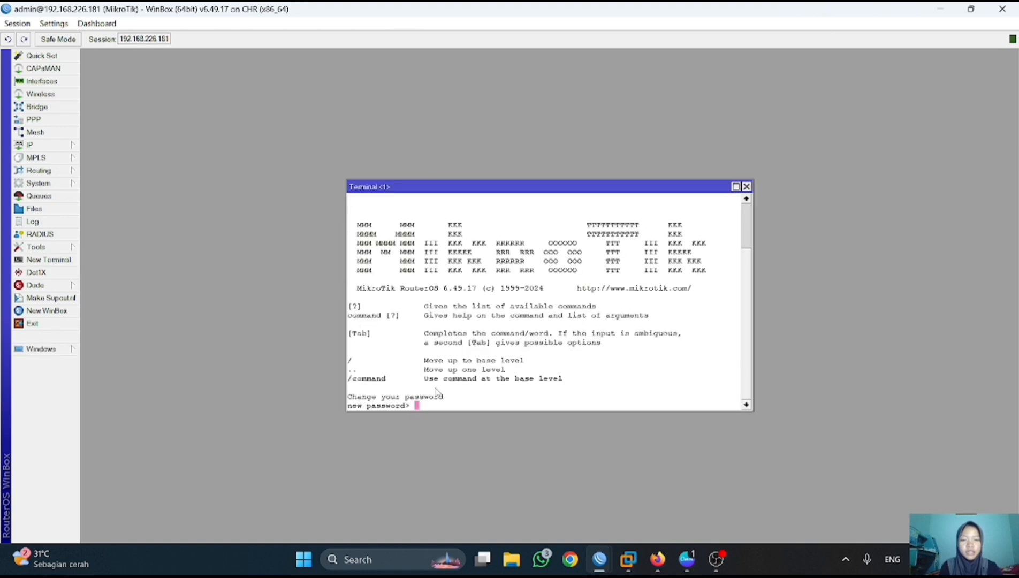
key(Return)
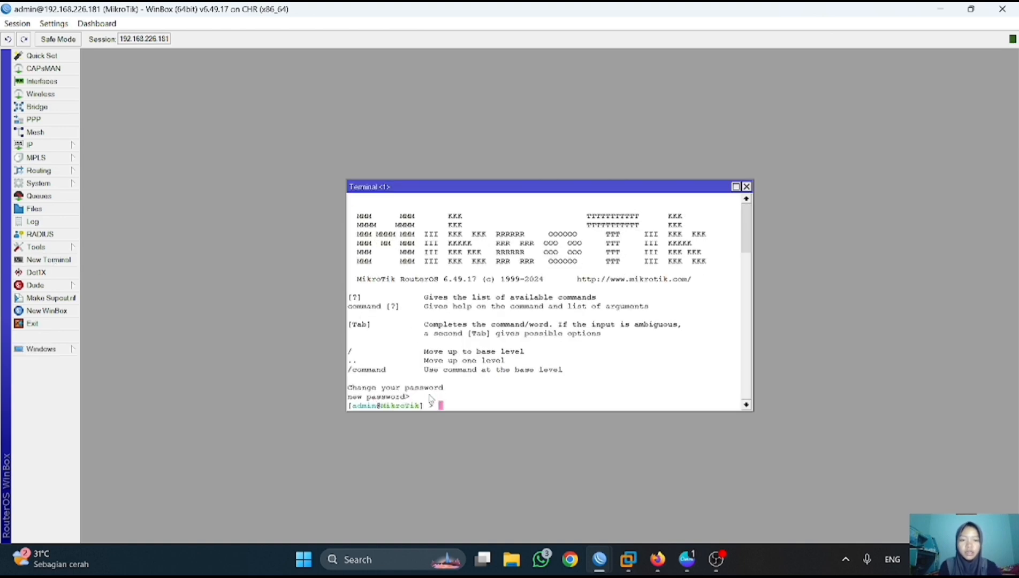
- Glance at the PNETLab topology, then return to the 50:FA:E1:00:2B:03 WinBox session
click(658, 559)
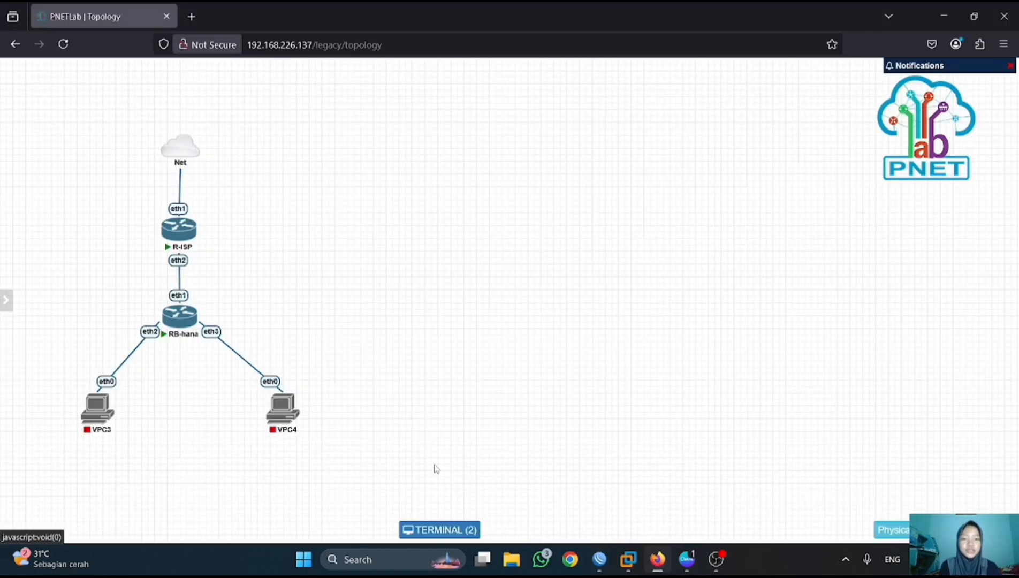
mouse_move(600, 559)
click(667, 511)
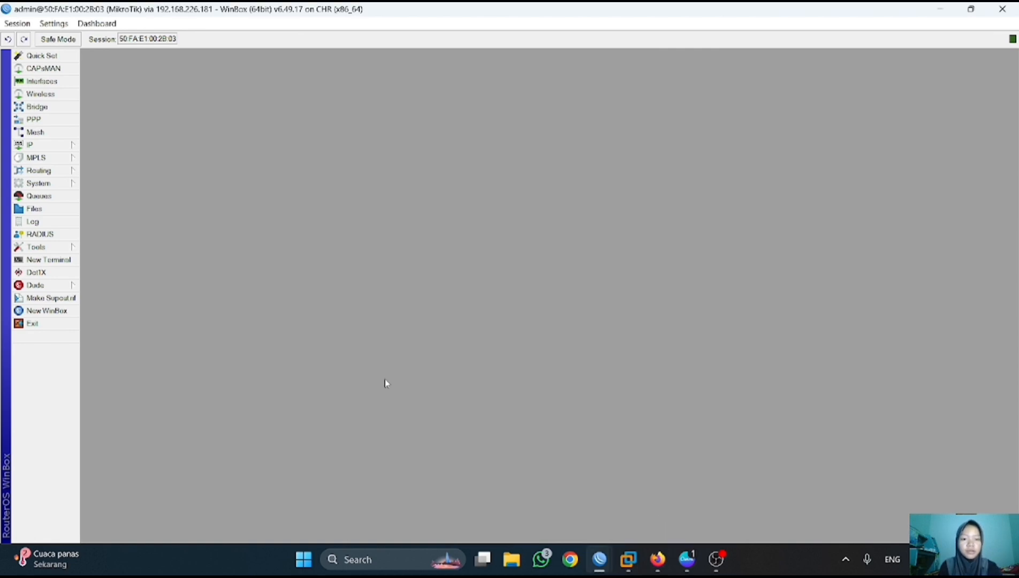
- Create a new bridge named bridge-for-pppoe
click(71, 110)
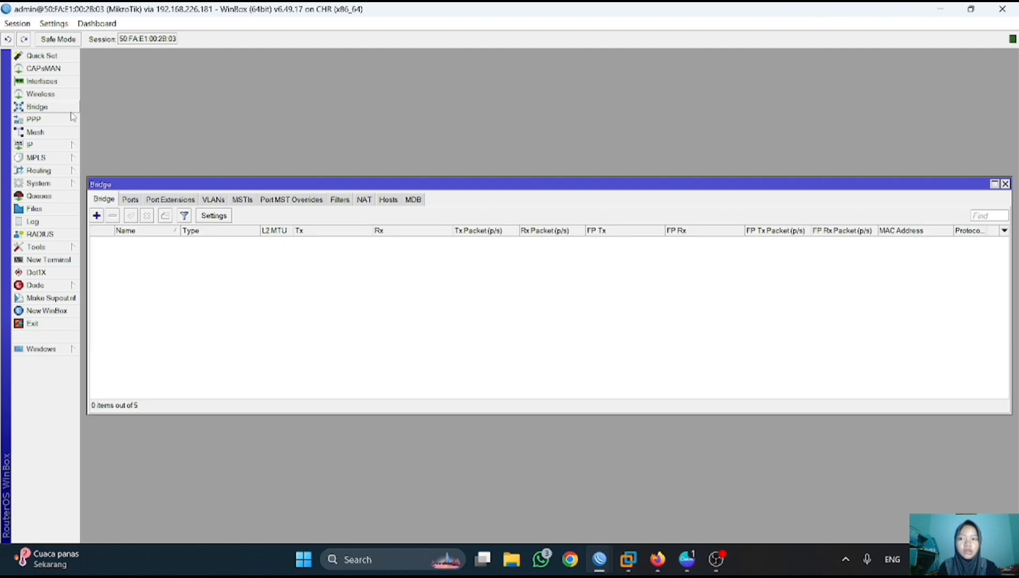
click(96, 216)
click(522, 198)
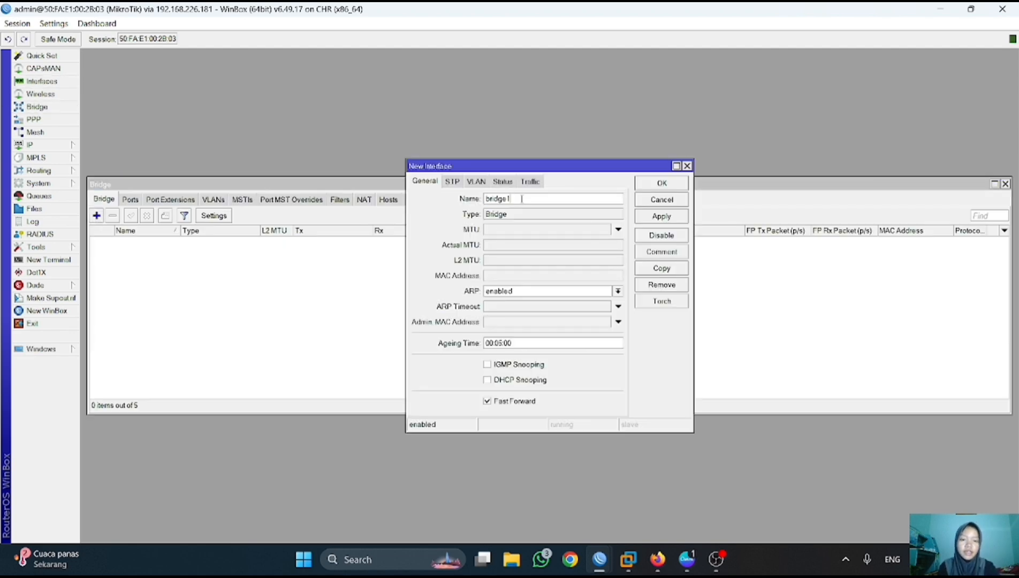
key(BackSpace)
key(XF86MonBrightnessDown)
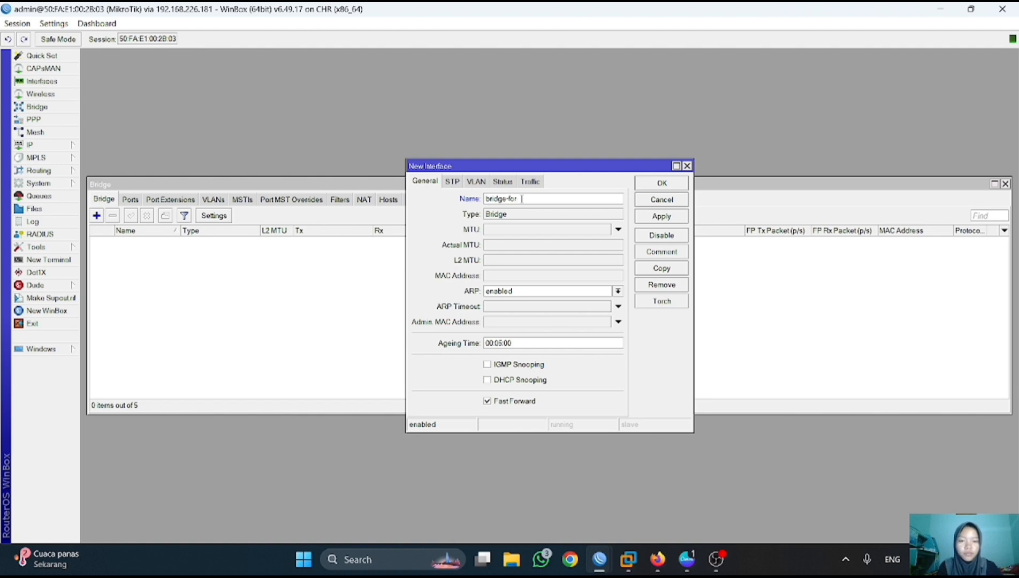
text(-for-pppoe)
click(661, 215)
click(660, 184)
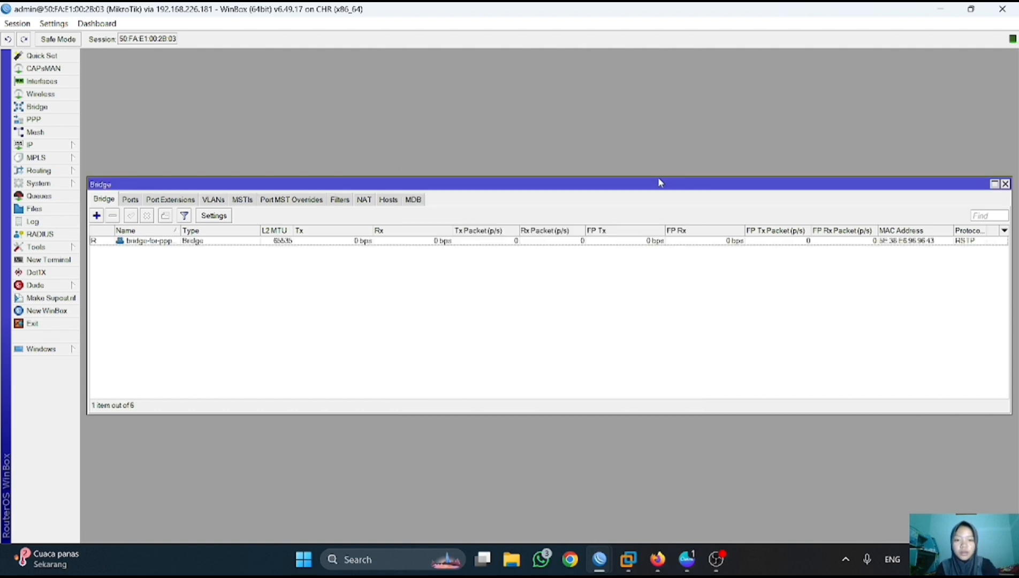
- Add ether2 and ether3 as ports of bridge-for-pppoe, then close the Bridge window
click(131, 200)
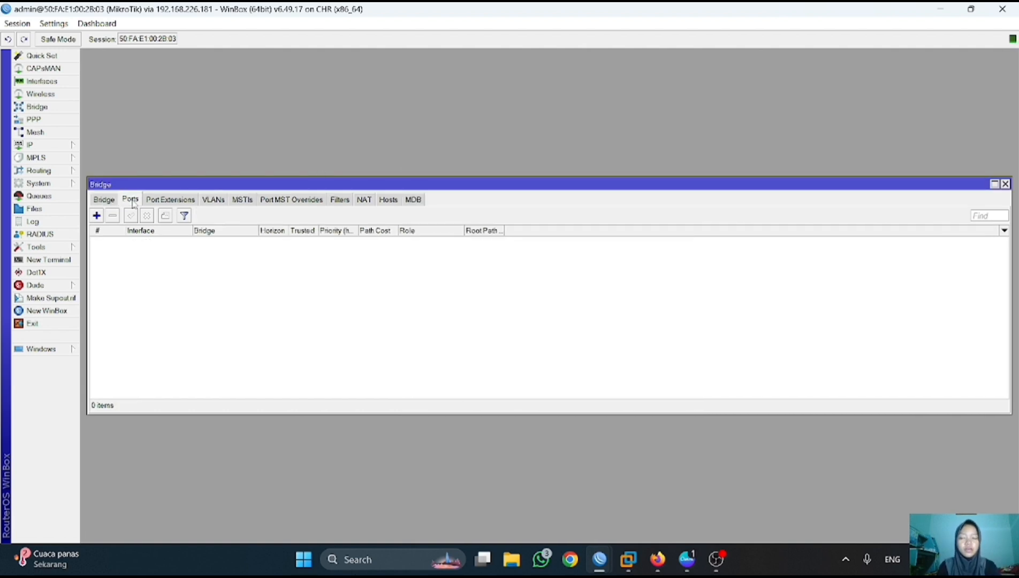
click(97, 216)
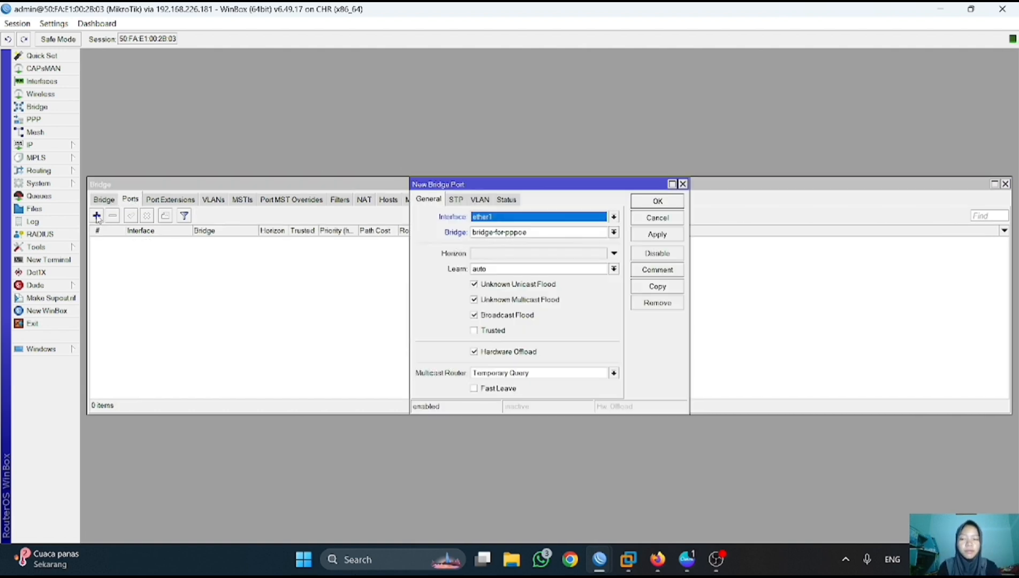
click(613, 216)
click(551, 256)
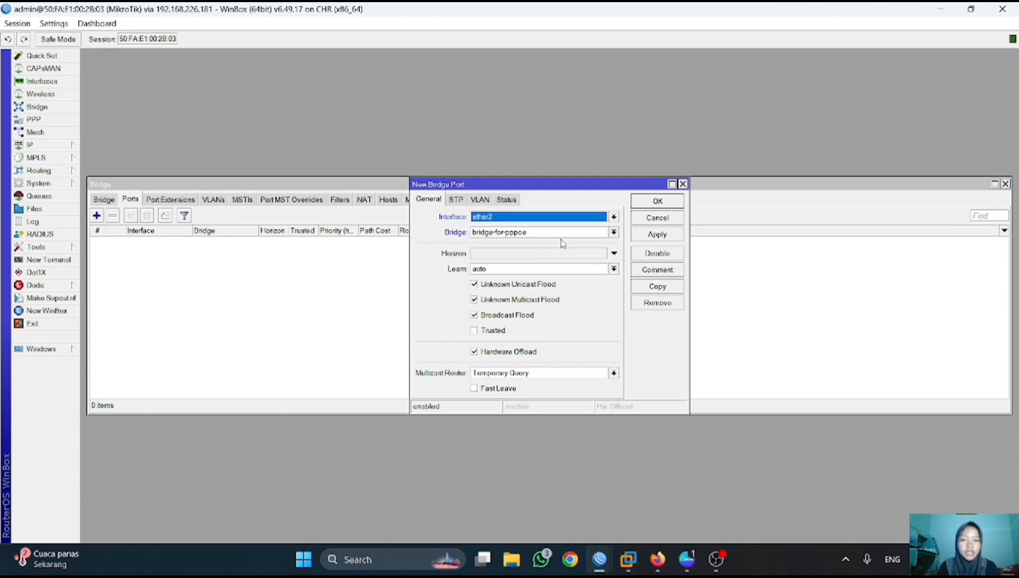
click(660, 234)
click(659, 201)
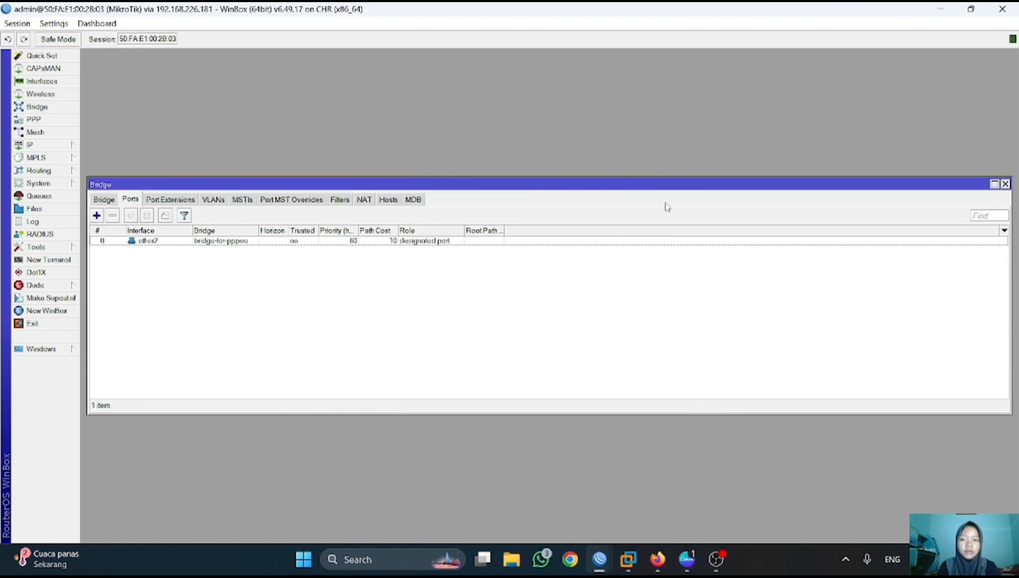
click(97, 215)
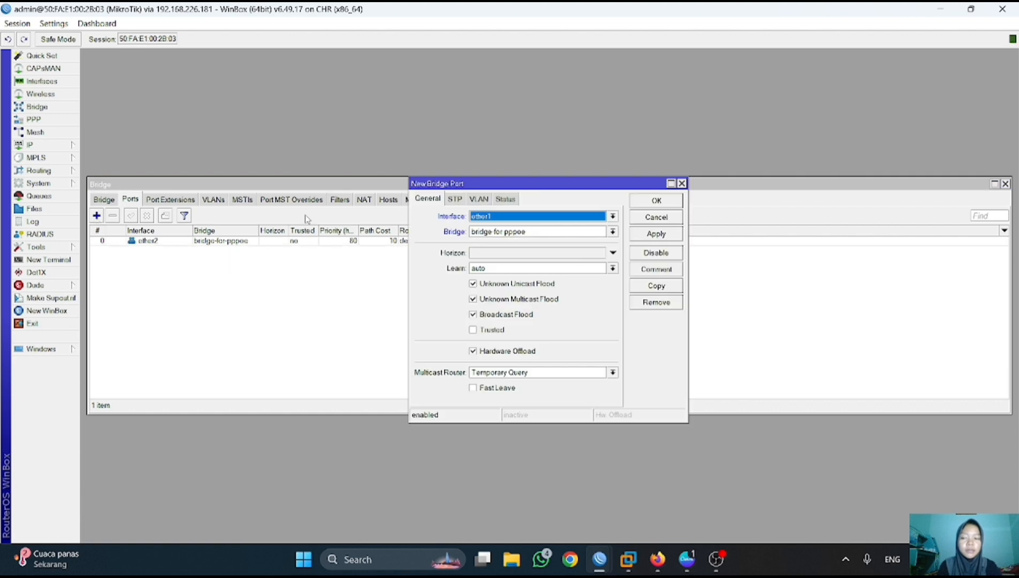
click(612, 217)
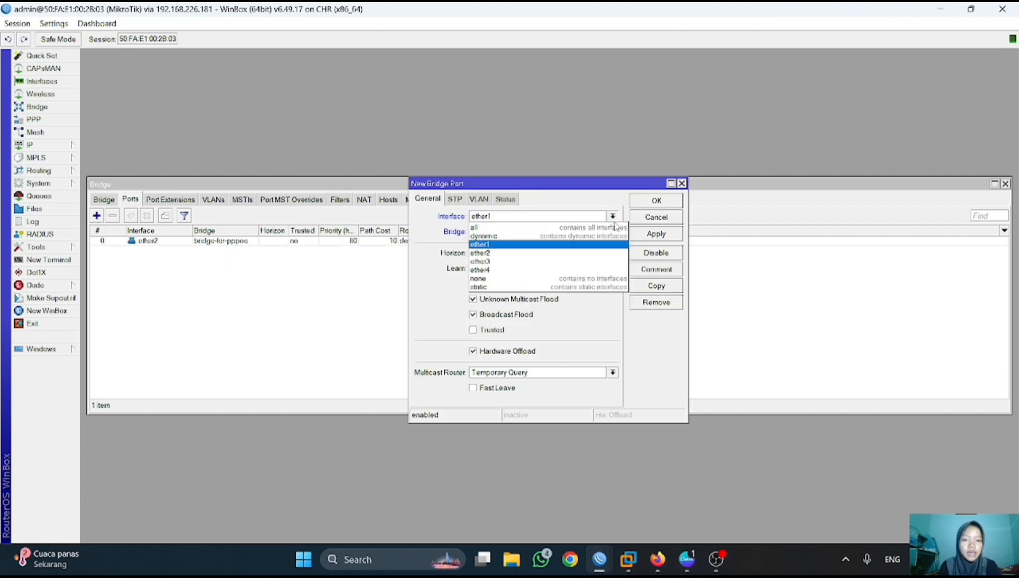
click(493, 262)
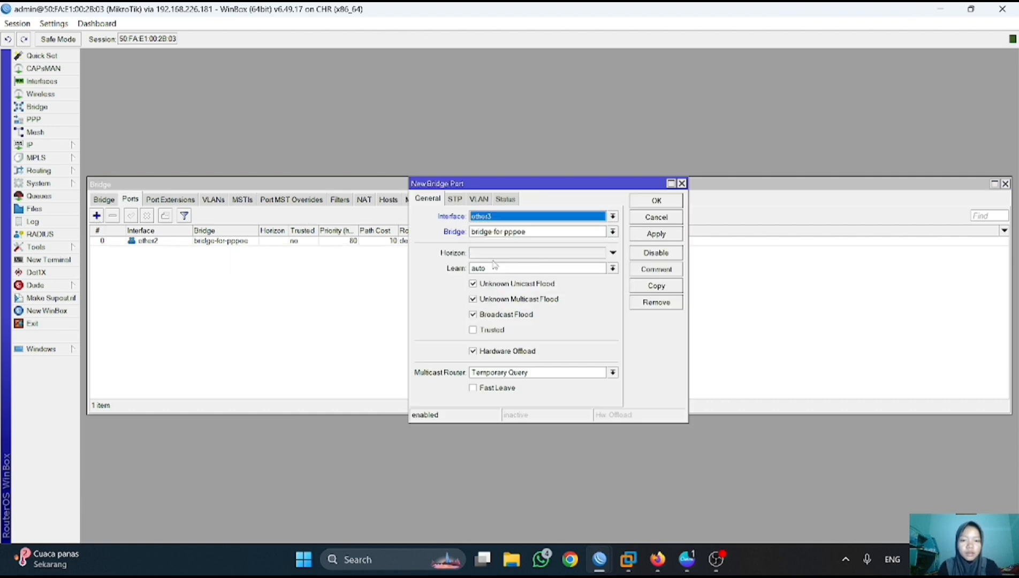
click(671, 234)
click(669, 202)
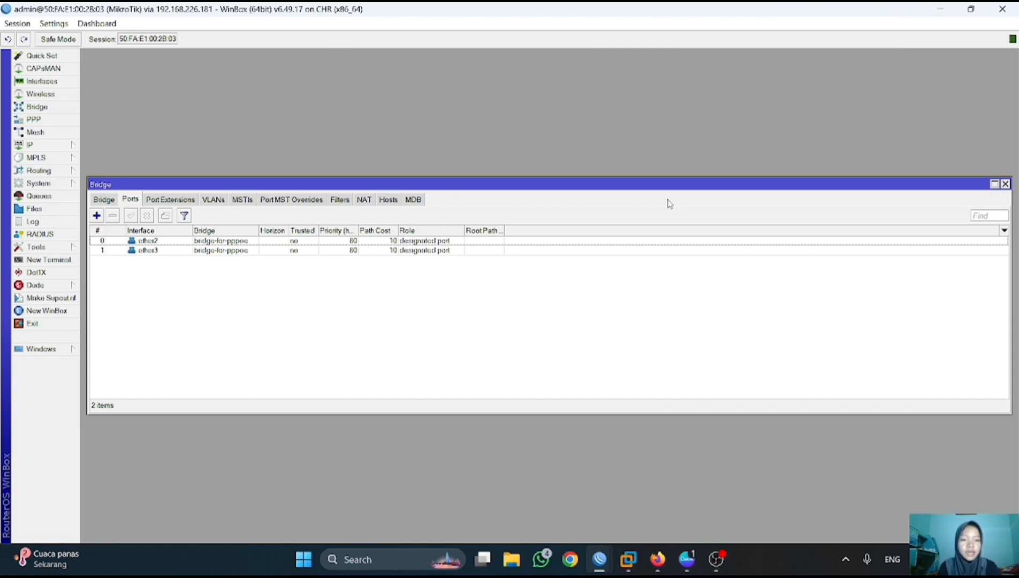
click(1005, 184)
- Add the IP address 10.10.10.1/24 on interface bridge-for-pppoe
click(30, 145)
click(113, 171)
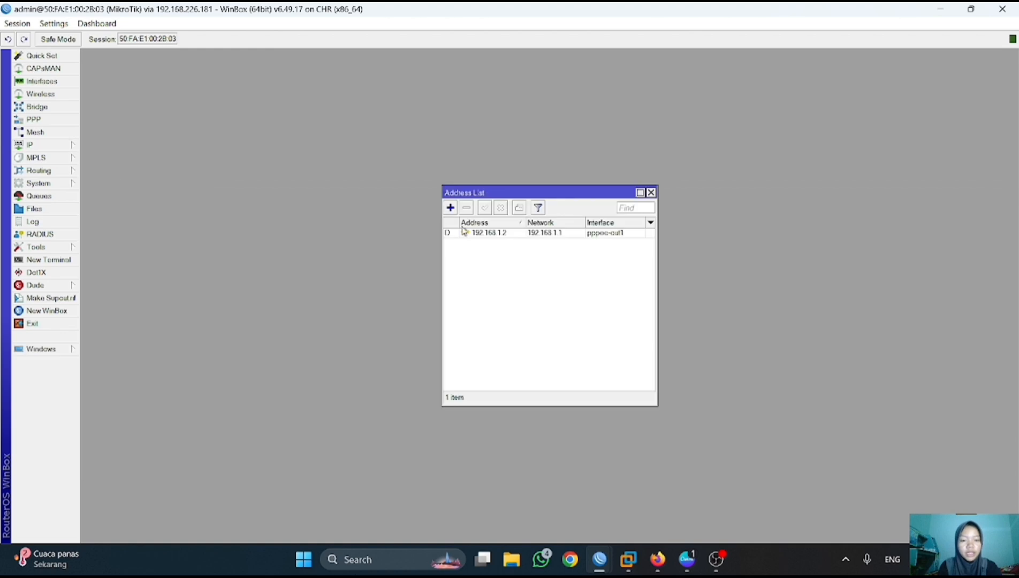
click(450, 208)
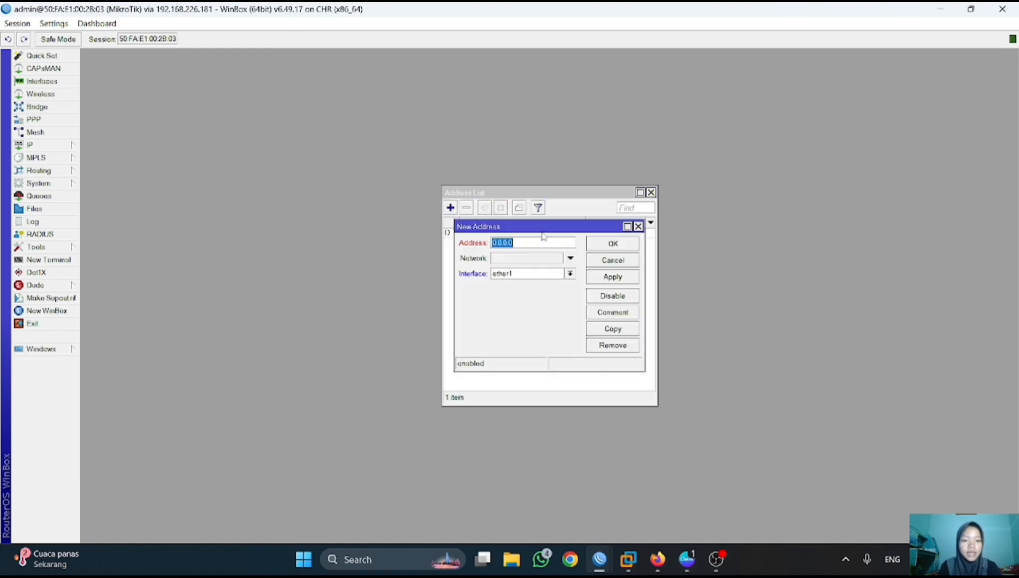
text(1)
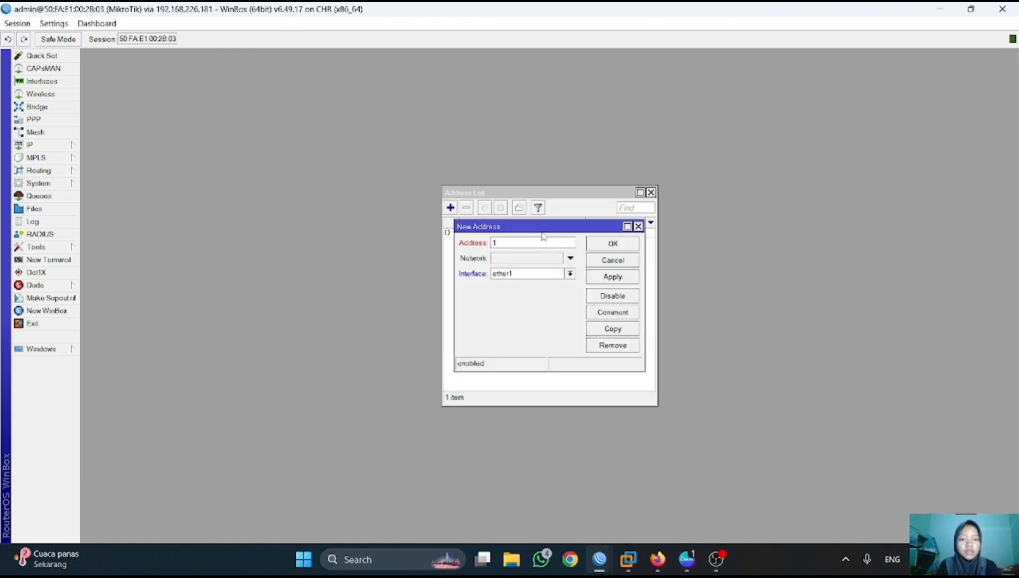
text(0.10.10.)
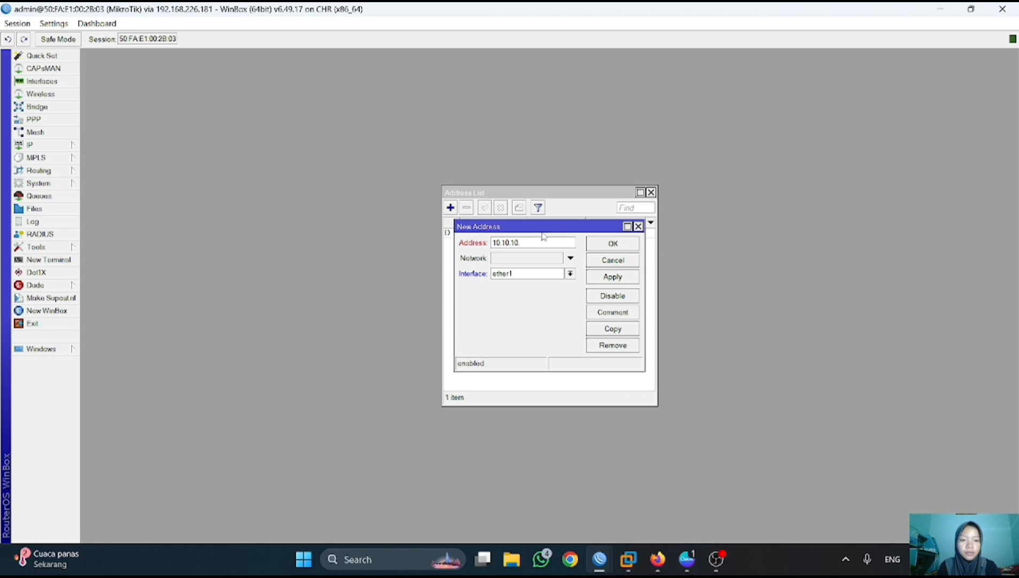
text(1/24)
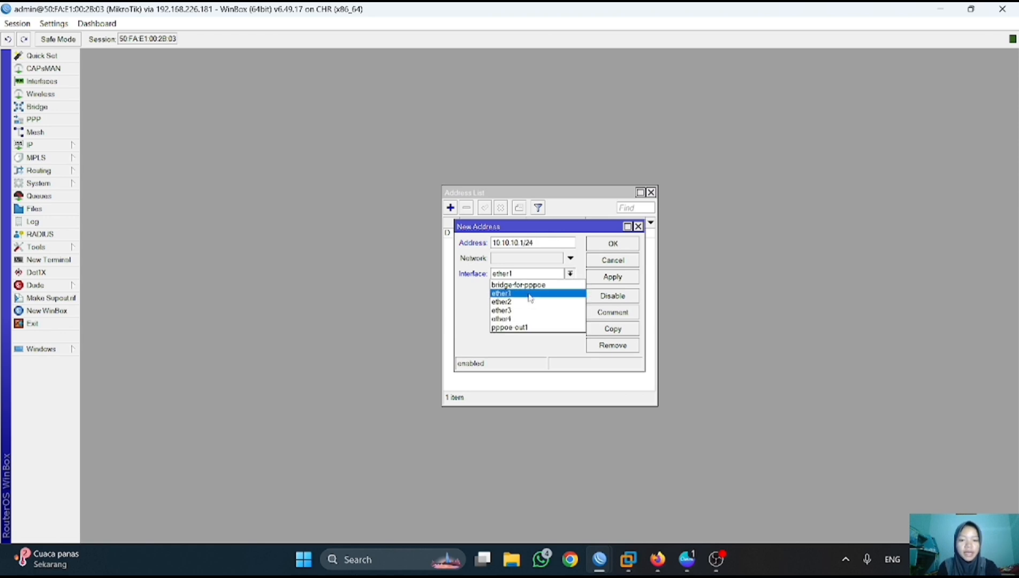
click(526, 285)
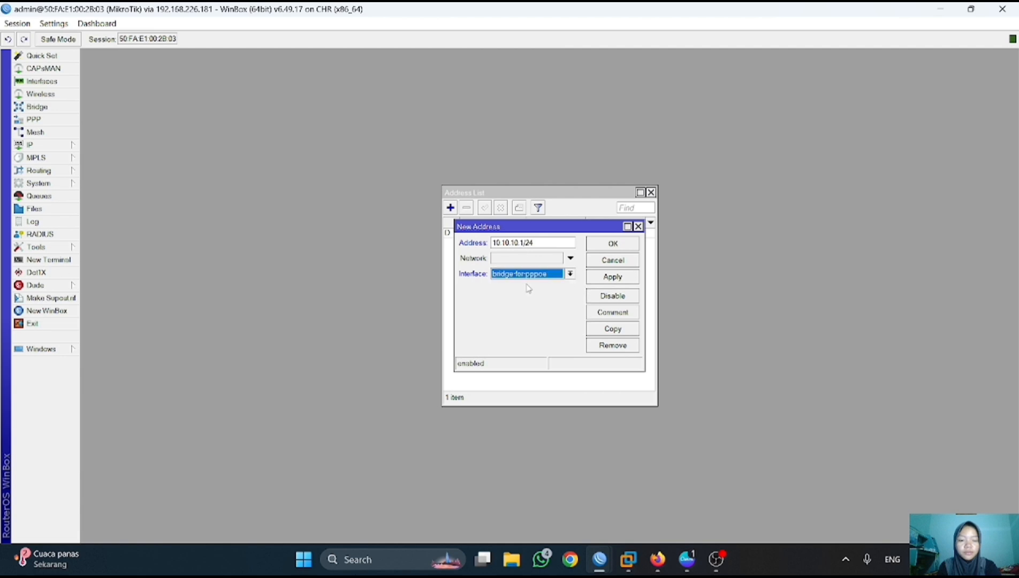
click(598, 278)
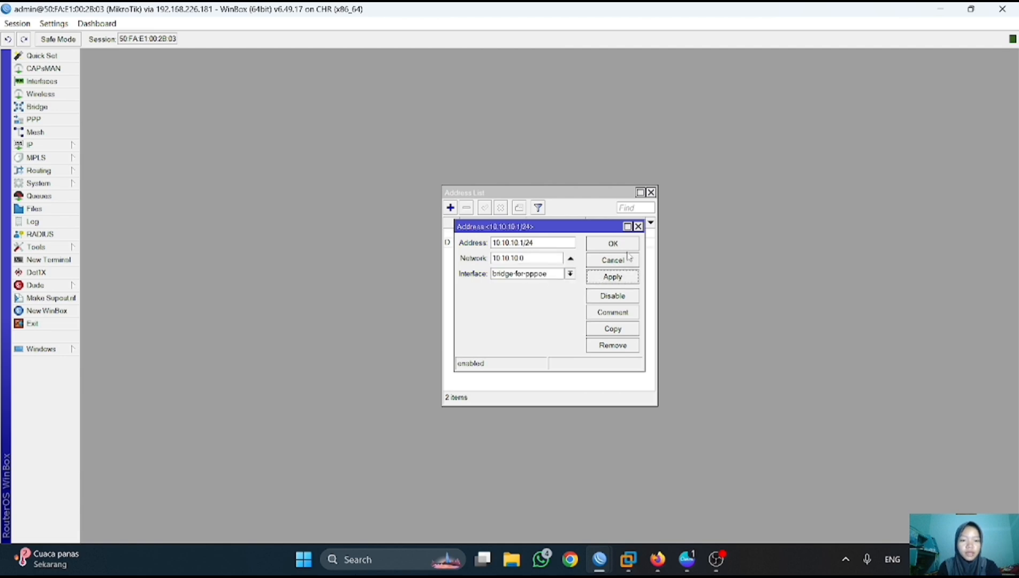
click(613, 244)
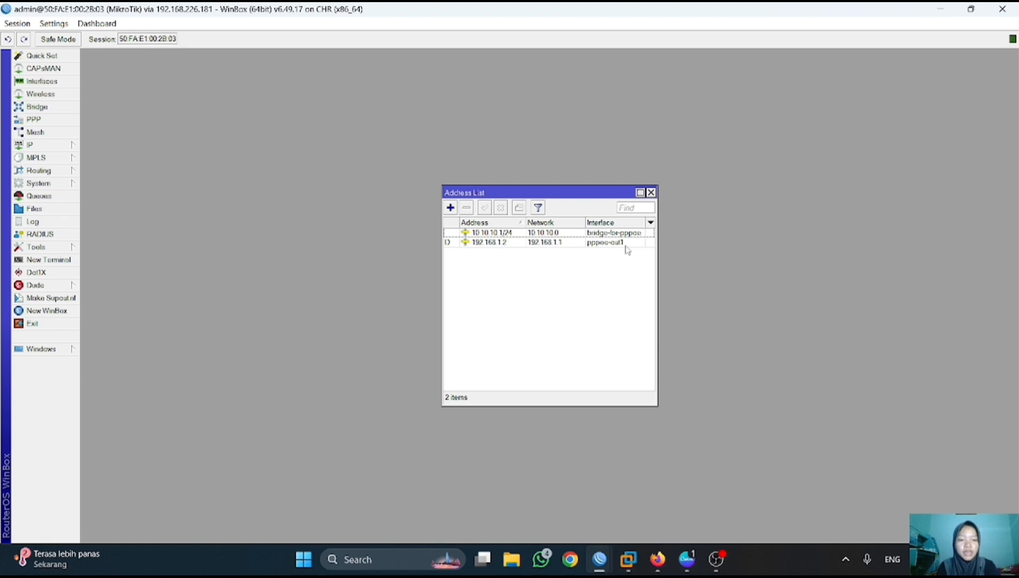
- Run DHCP Setup on bridge-for-pppoe, accepting the proposed 10.10.10.0/24 network, gateway, pool, DNS and lease time
click(31, 146)
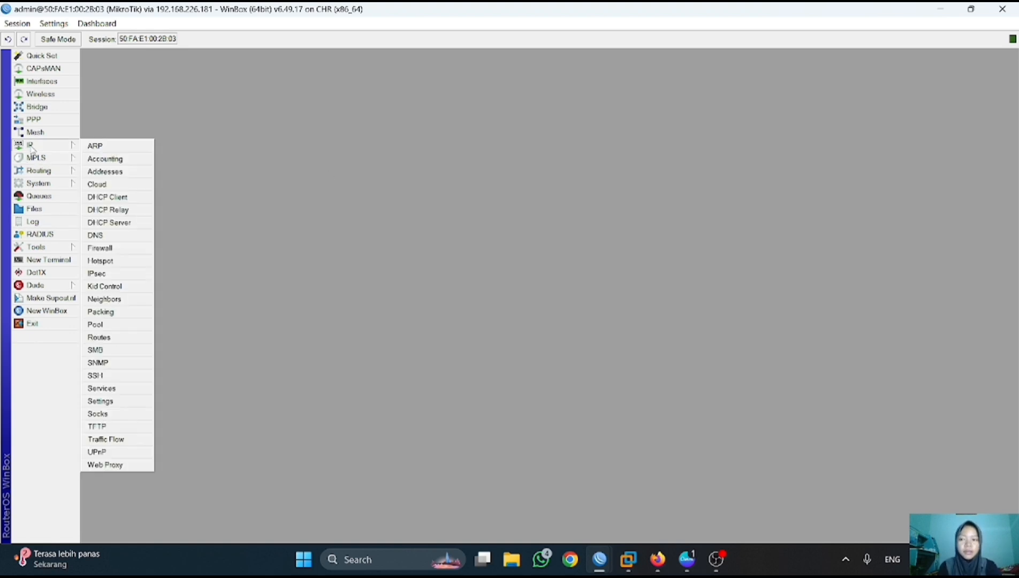
click(107, 222)
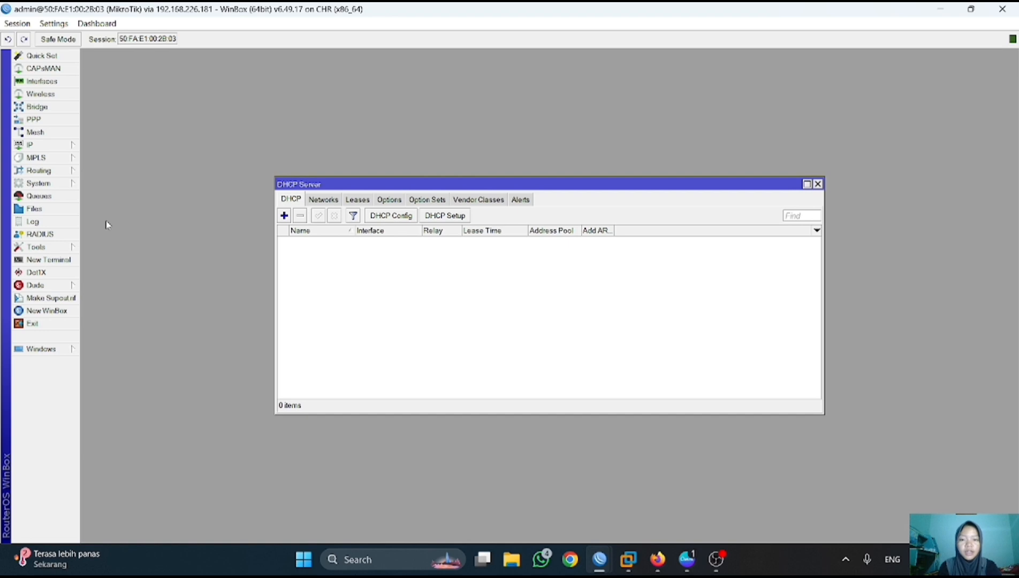
click(444, 215)
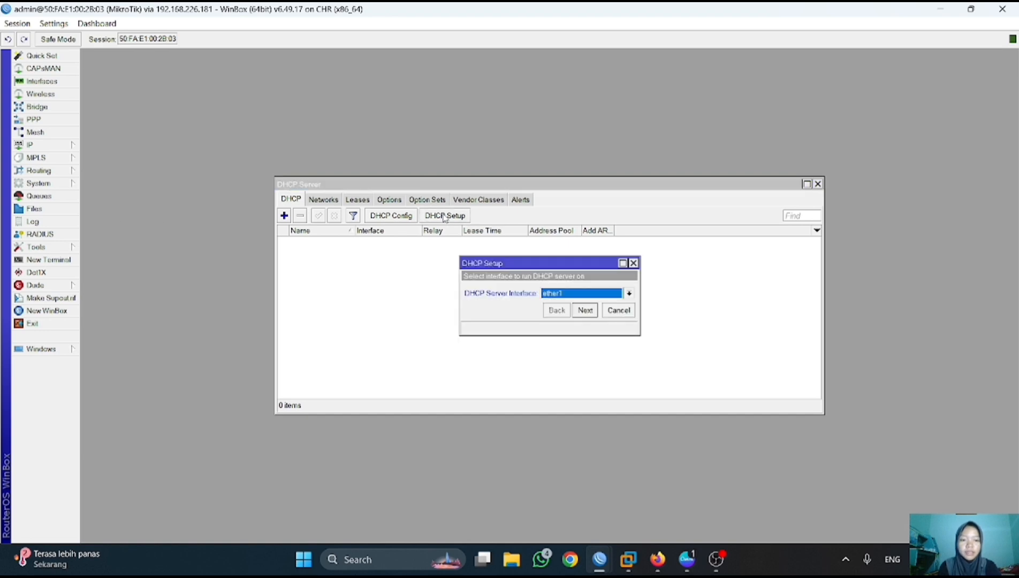
click(630, 293)
click(601, 303)
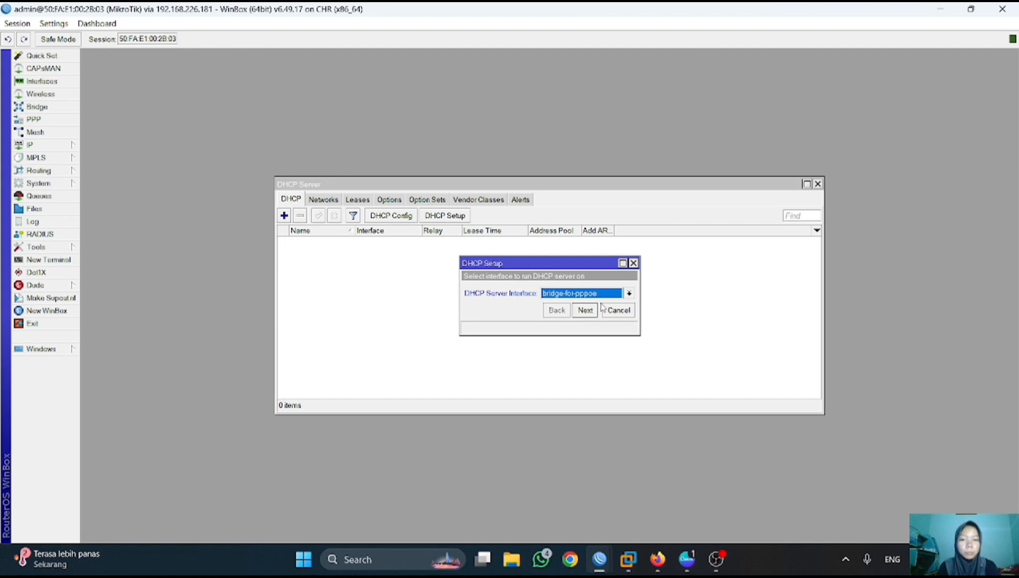
click(589, 311)
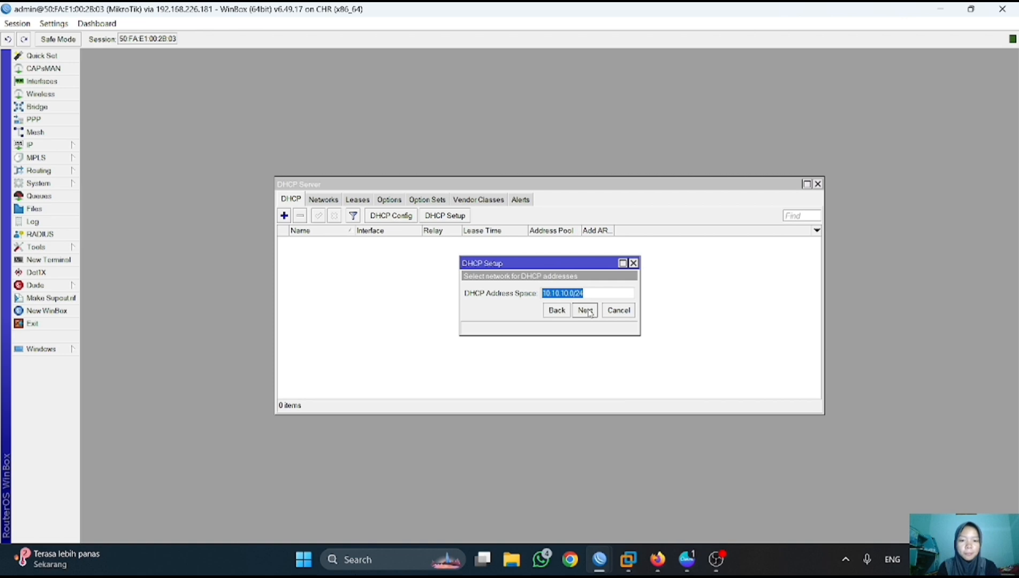
click(586, 310)
click(586, 310)
click(585, 310)
click(586, 310)
click(585, 310)
click(554, 290)
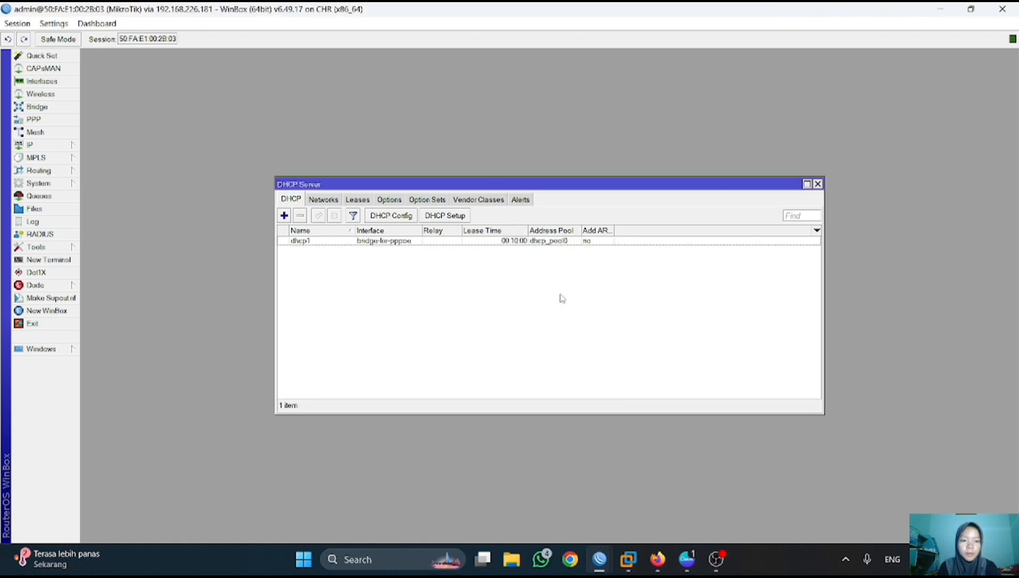
- Start VPC3 and VPC4 in the topology and open both consoles
mouse_move(657, 559)
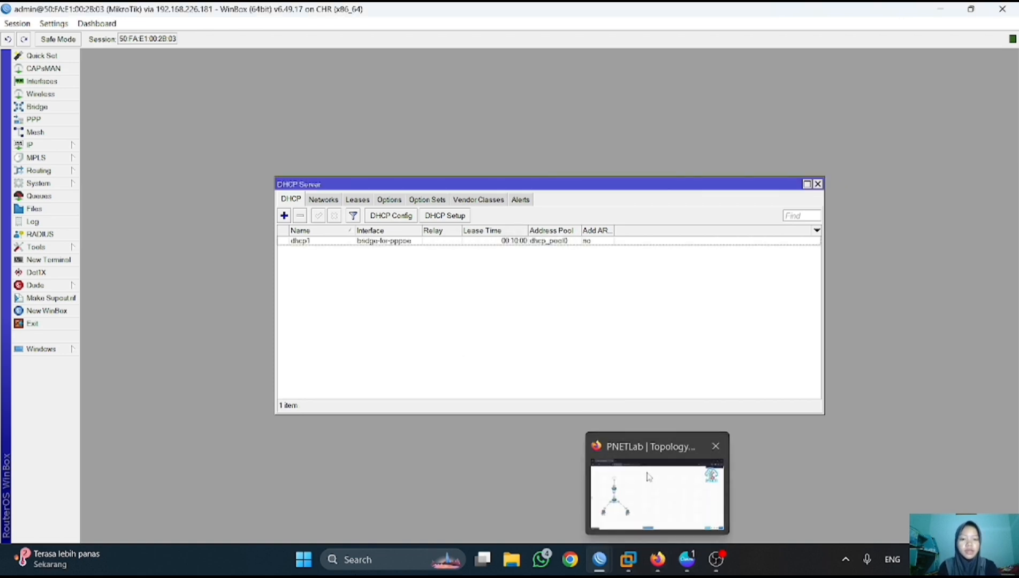
click(649, 477)
click(90, 385)
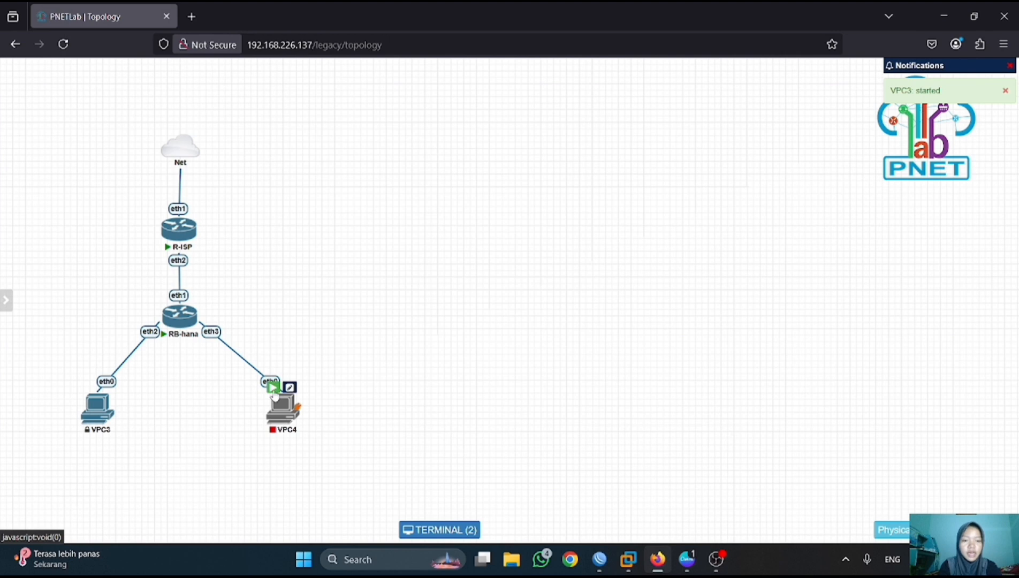
click(273, 387)
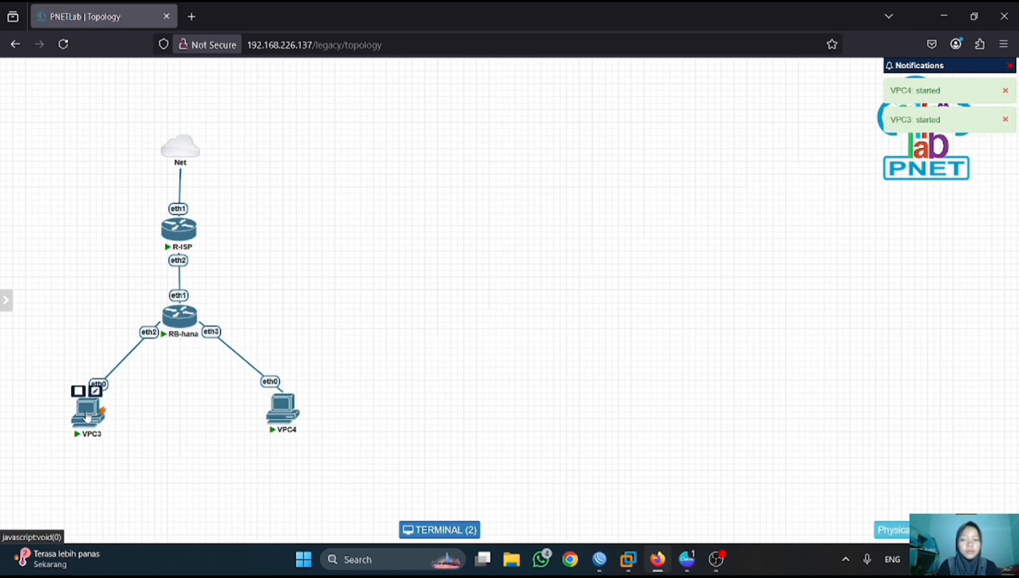
click(87, 416)
click(282, 421)
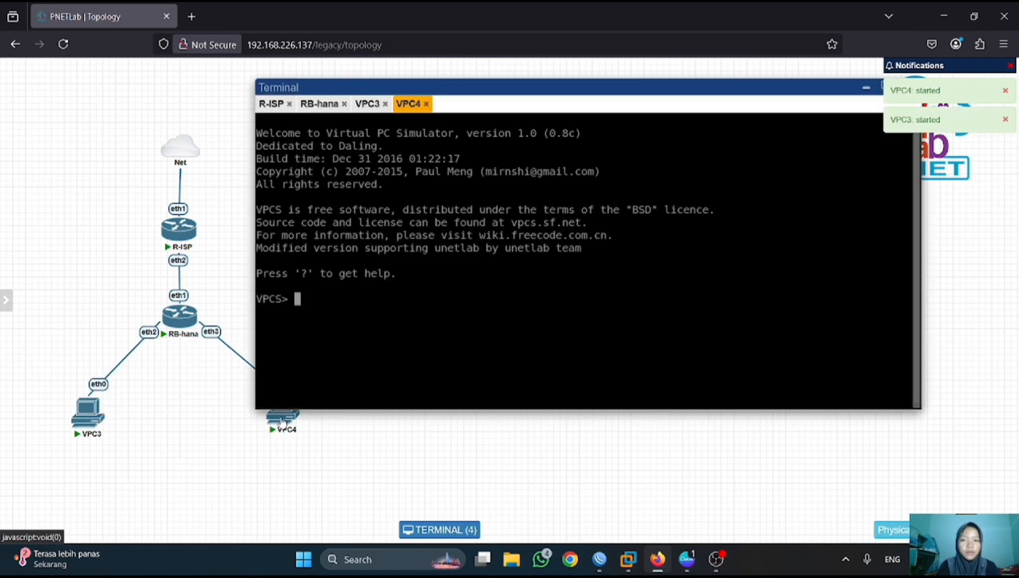
- Run 'ip dhcp' on VPC3 and VPC4 to obtain leases, then switch back to WinBox
click(366, 105)
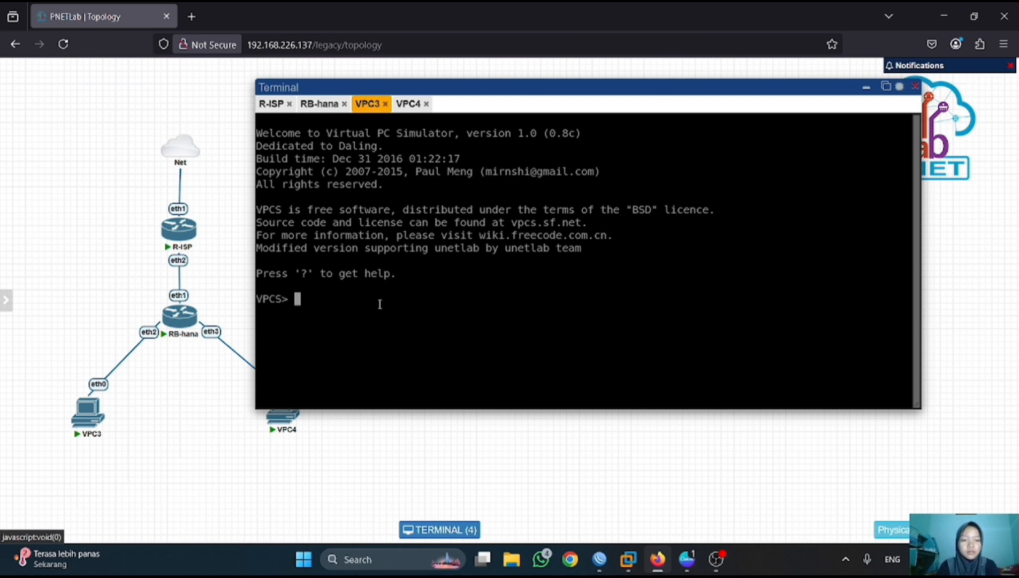
text(ip dhcp)
key(Return)
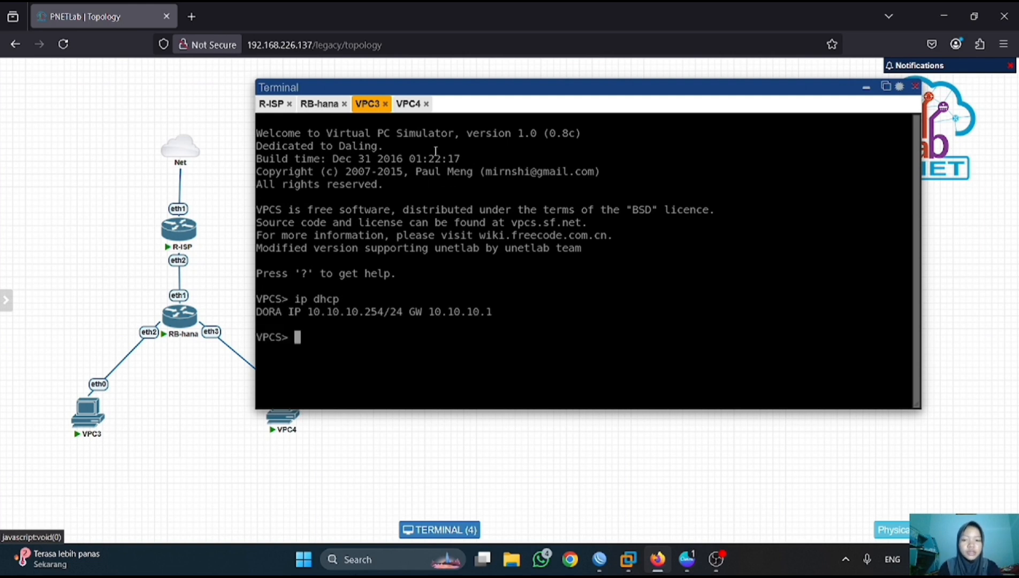
click(409, 104)
text(ip dhcp)
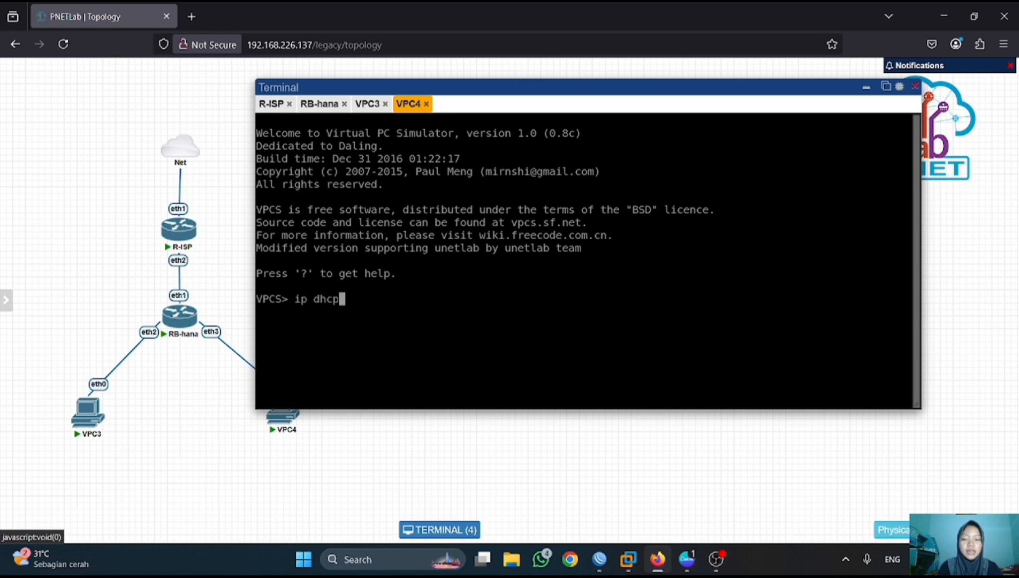
key(Return)
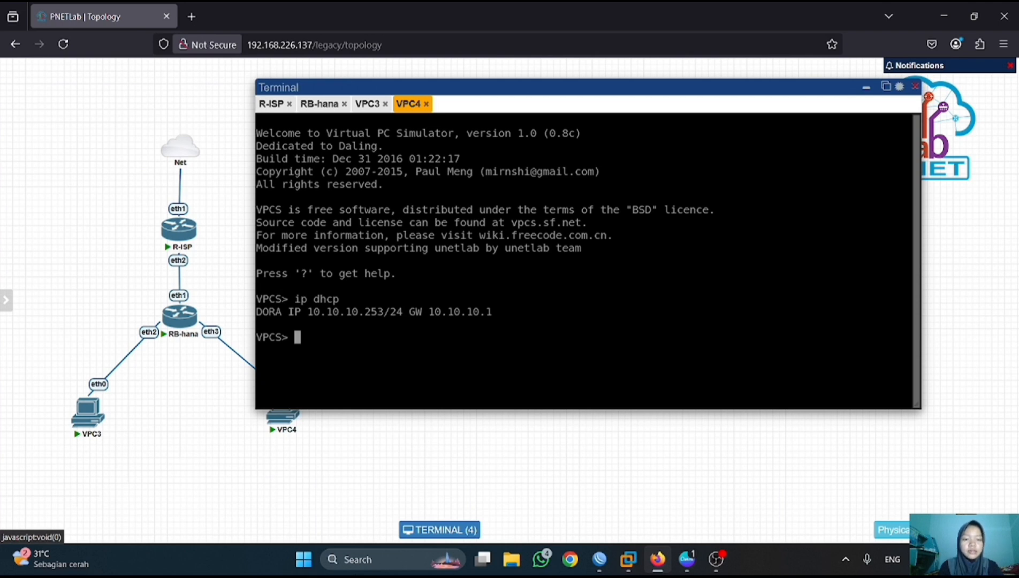
key(Return)
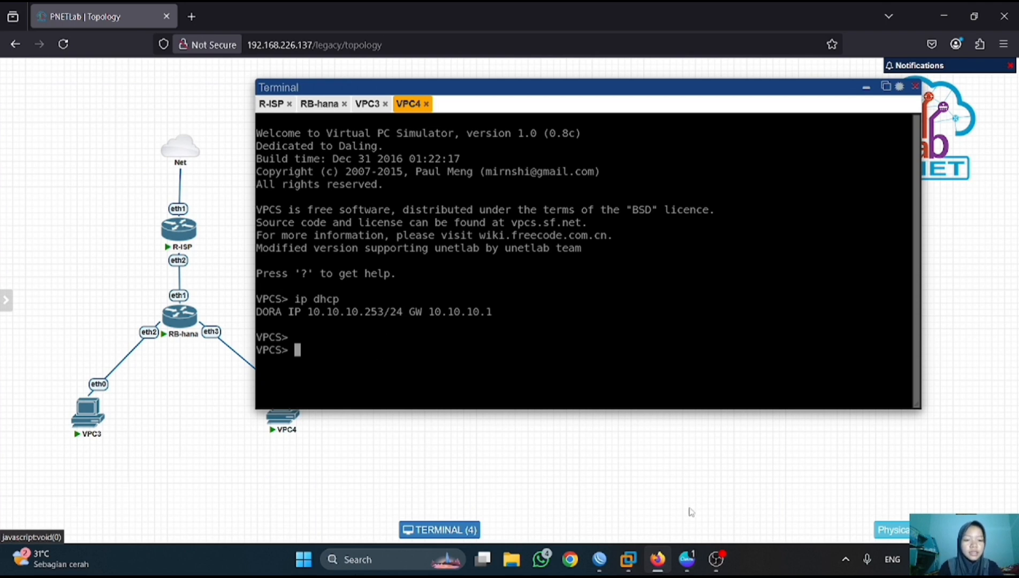
mouse_move(606, 566)
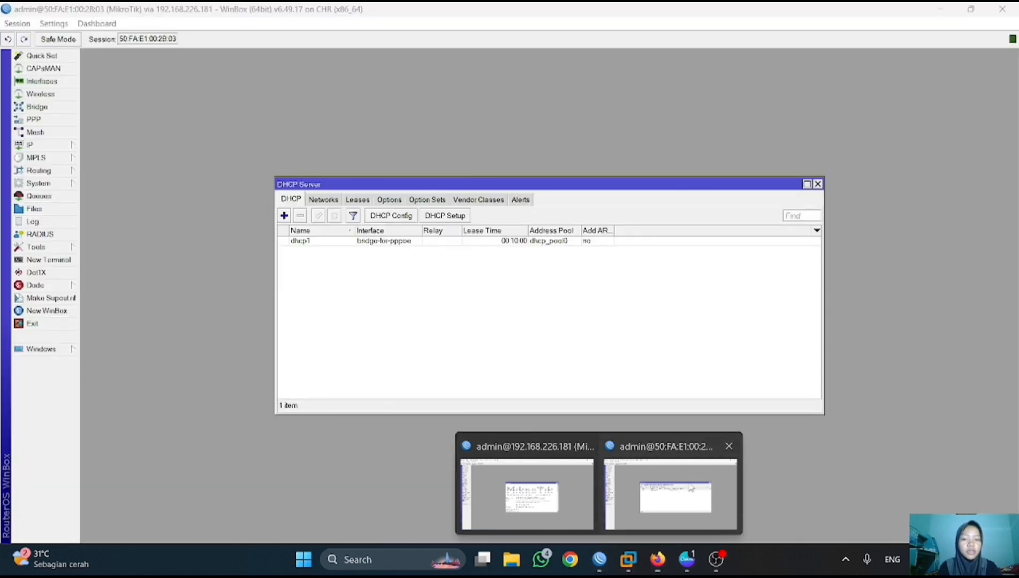
click(670, 492)
- Close the DHCP Server window and start a new firewall NAT rule with out-interface pppoe-out1
click(822, 182)
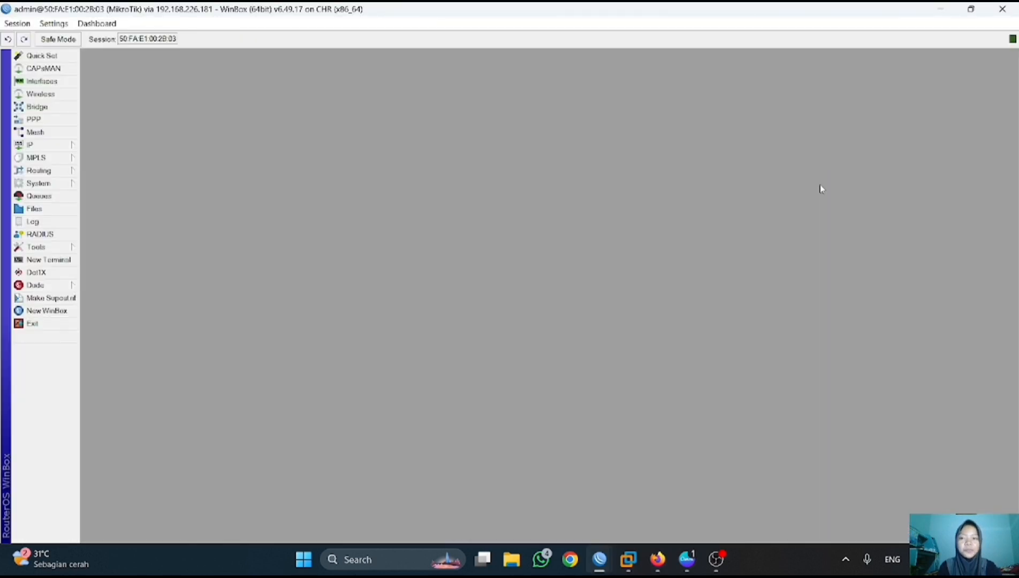
click(54, 145)
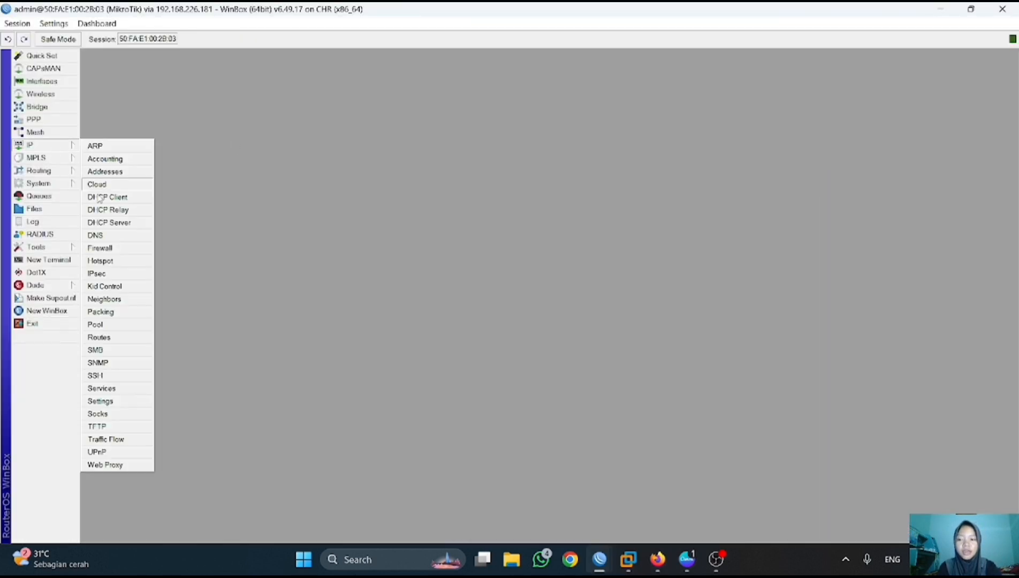
click(101, 248)
click(306, 199)
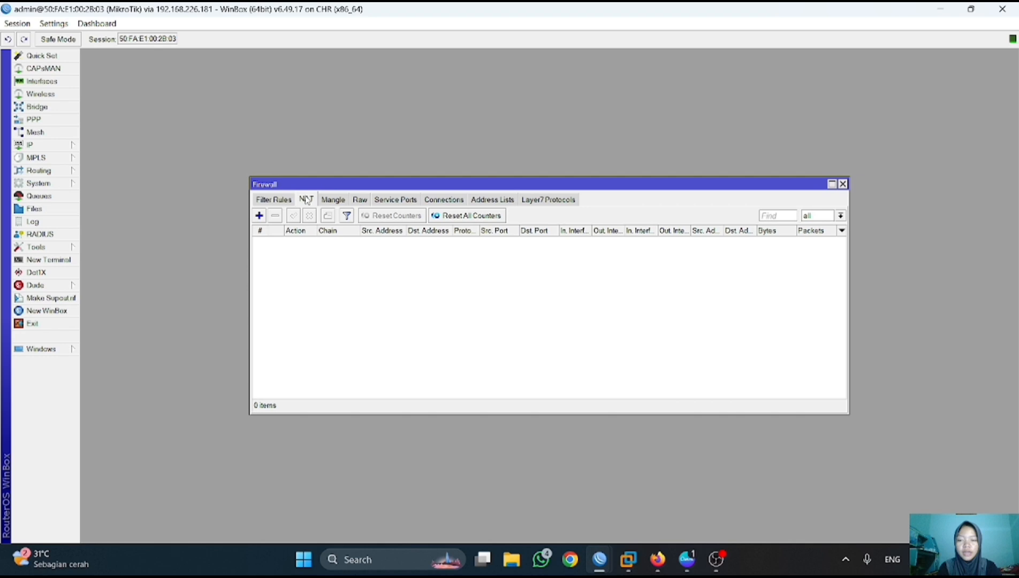
click(259, 215)
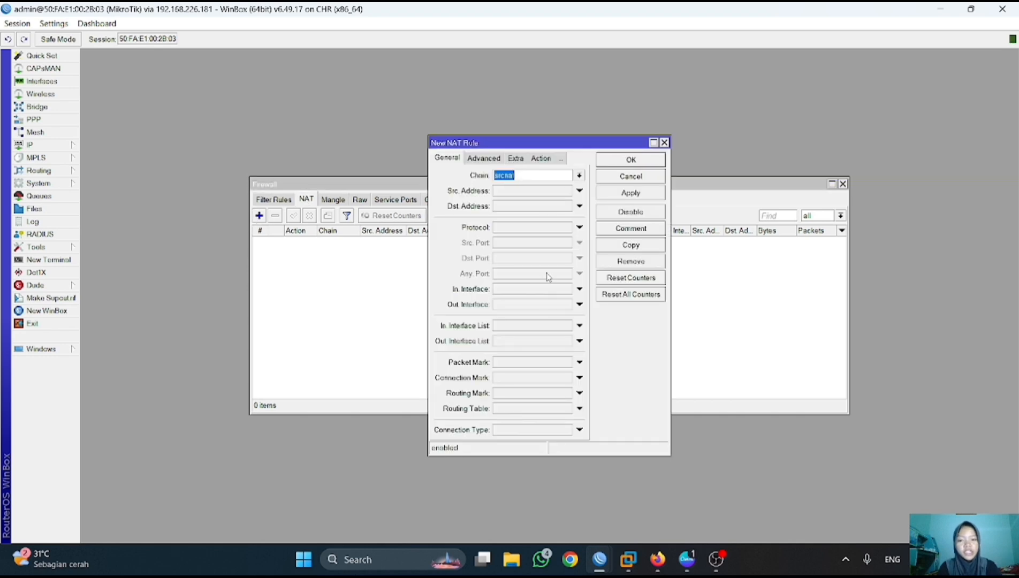
click(580, 304)
click(544, 395)
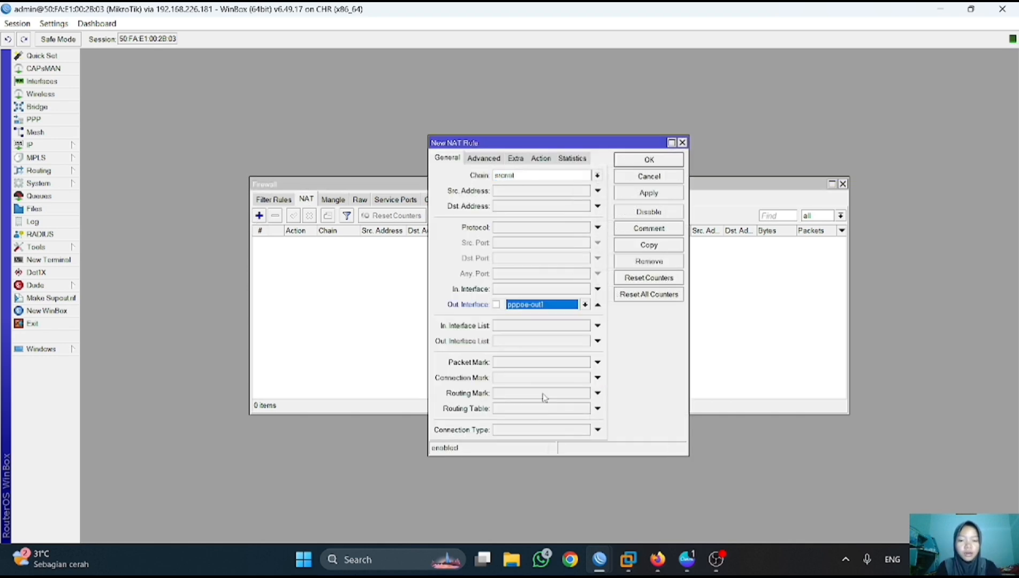
- Set the NAT rule's action to masquerade, save it, and return to PNETLab
click(541, 158)
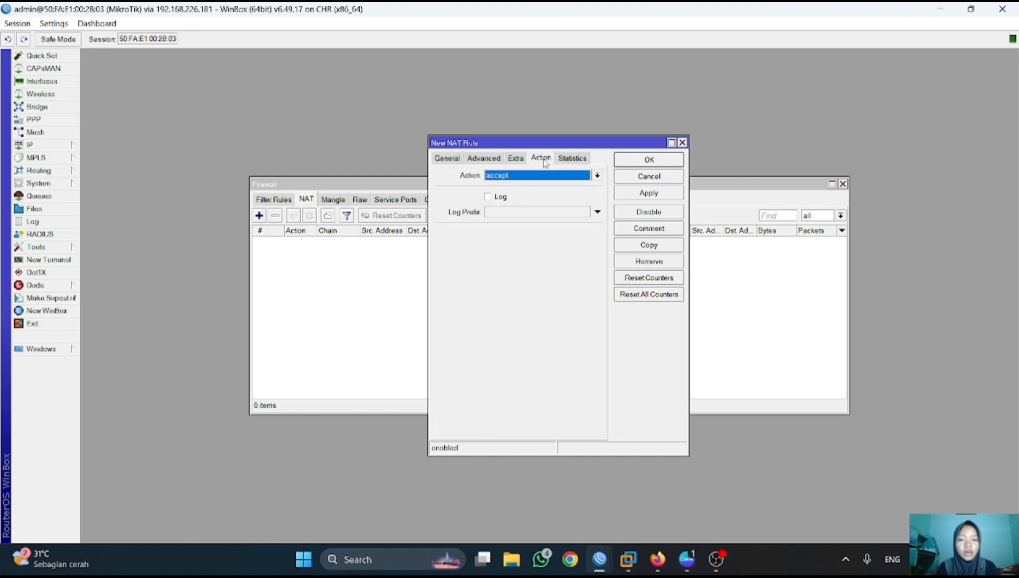
click(596, 177)
click(538, 230)
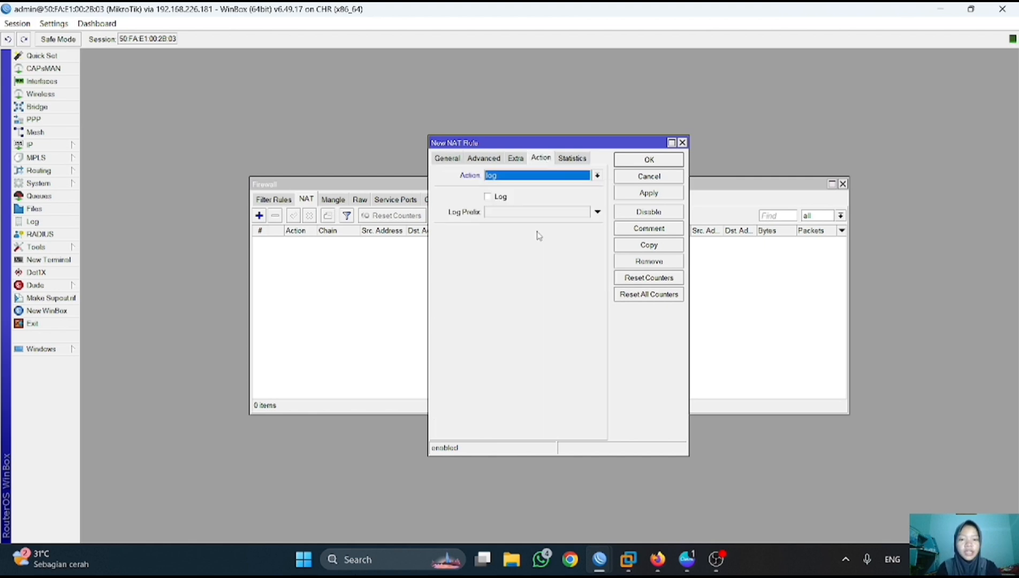
click(598, 177)
click(552, 238)
click(657, 194)
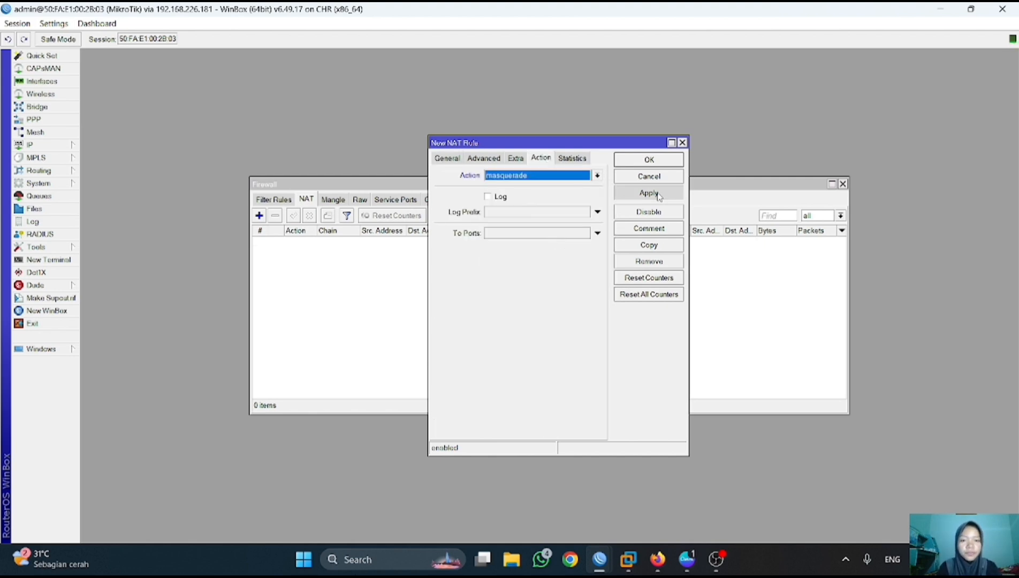
click(661, 163)
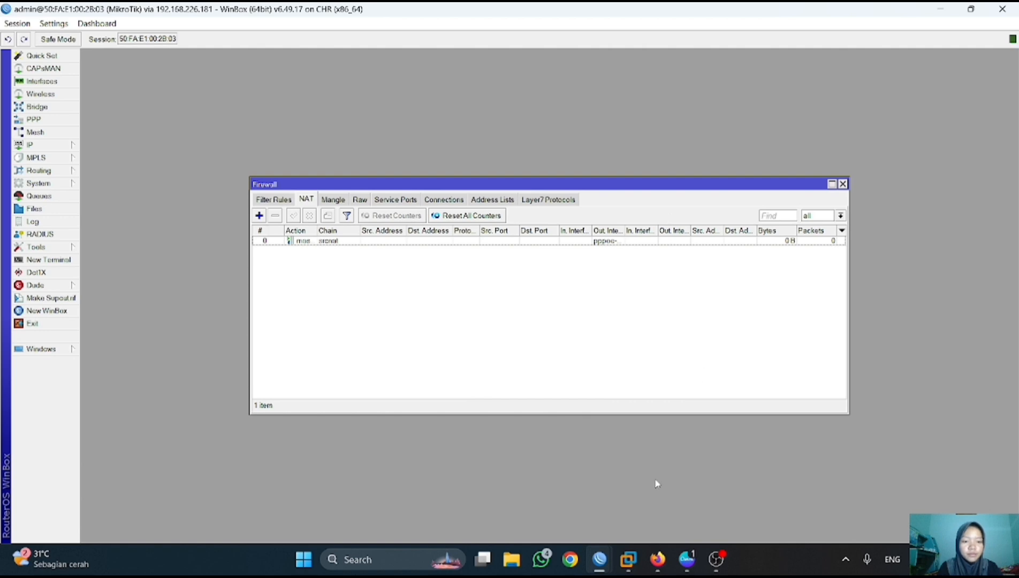
mouse_move(658, 560)
click(671, 484)
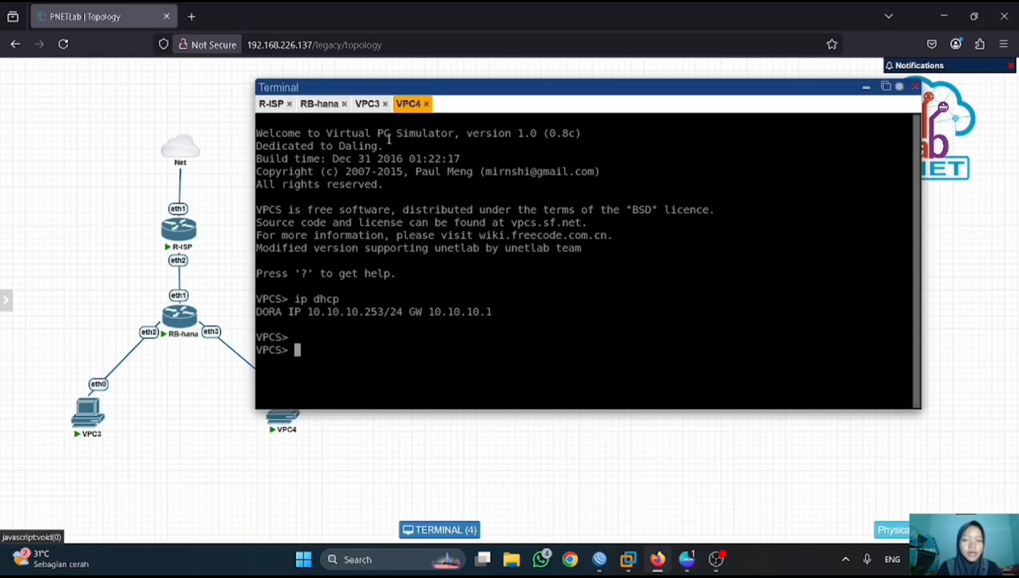
- Run 'show ip' on VPC3 to confirm 10.10.10.254/24 with gateway 10.10.10.1
click(369, 107)
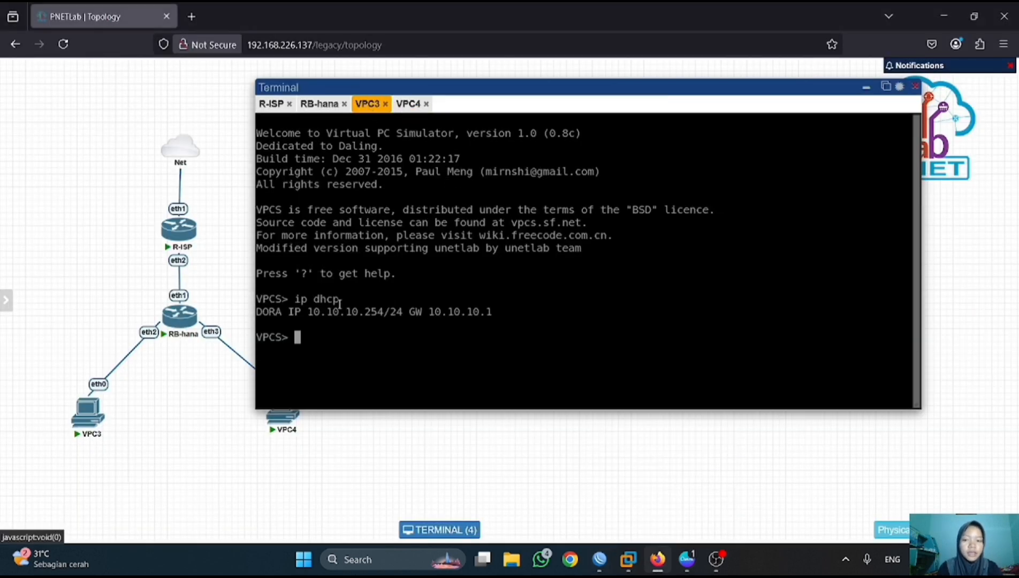
key(Return)
text(show ip)
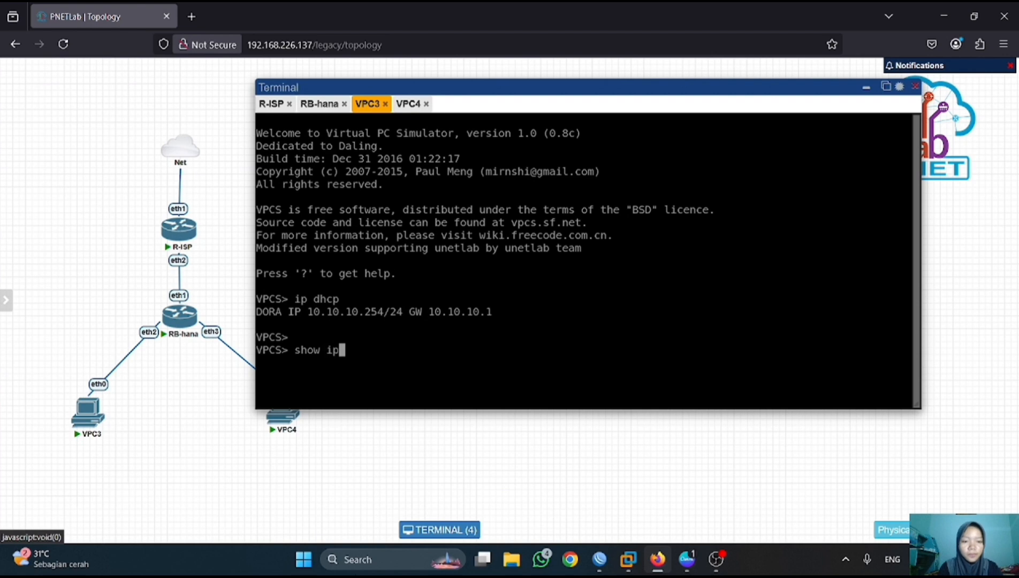
key(Return)
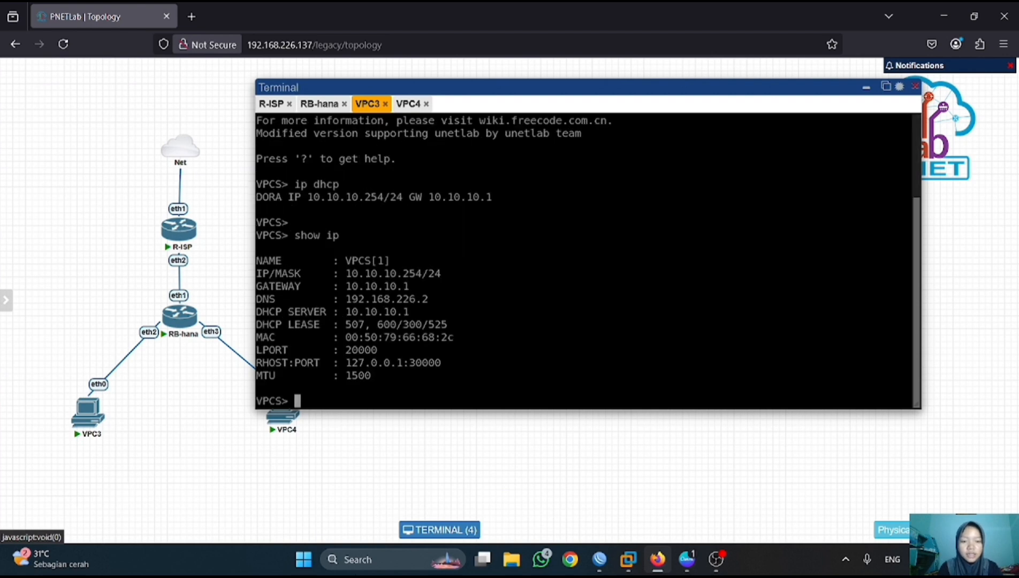
key(Return)
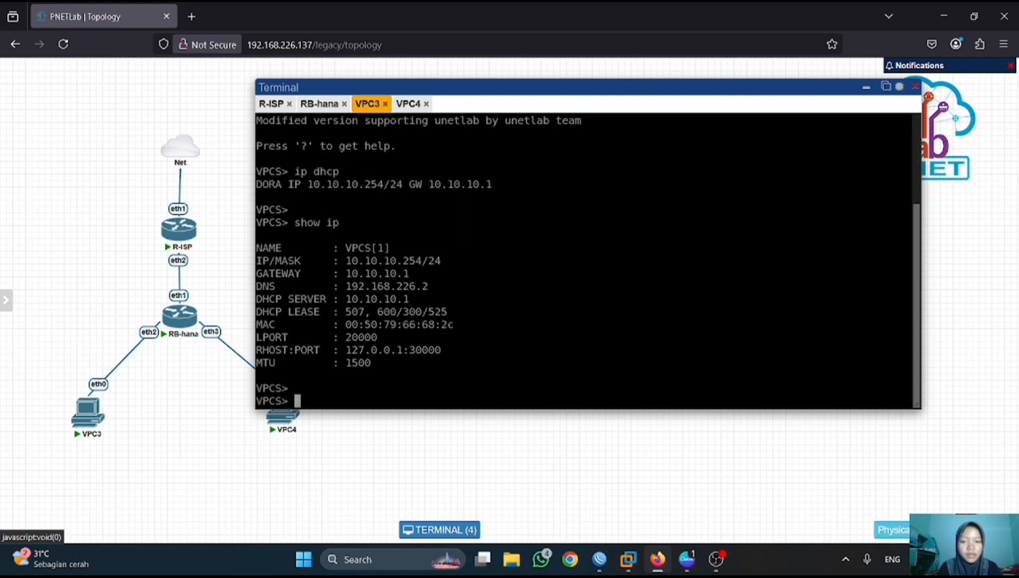
- Ping 8.8.8.8 from VPC3 and stop it after it times out
text(ping )
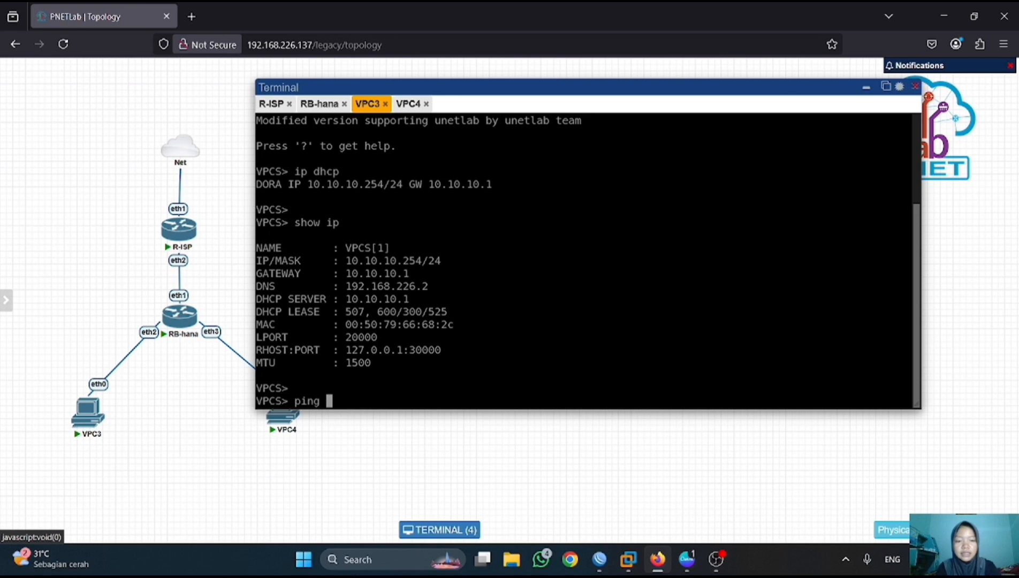
text(88.8)
key(BackSpace)
key(BackSpace)
key(BackSpace)
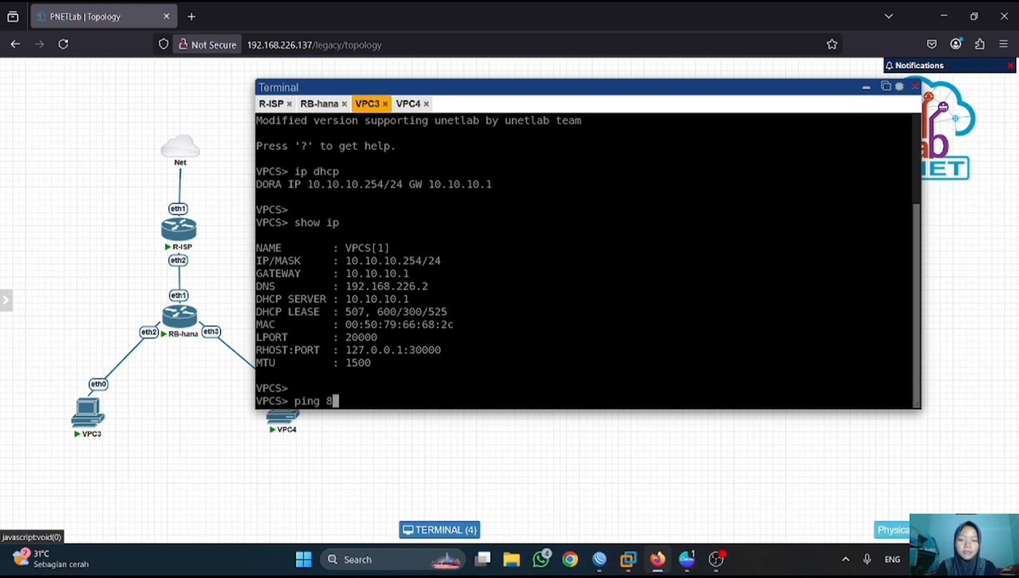
text(.8.8.8)
key(Return)
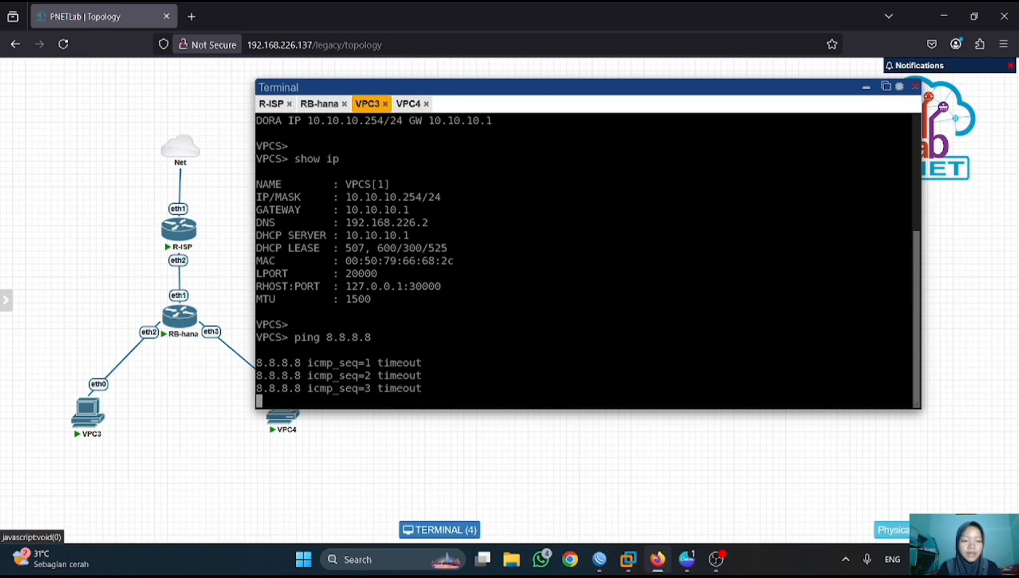
key(ctrl+c)
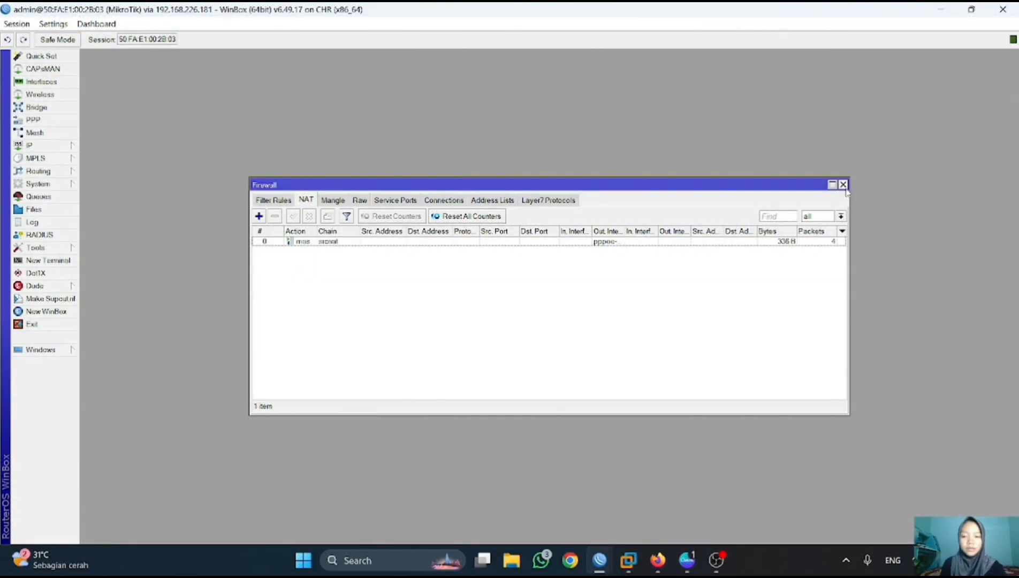
- Close the Firewall window, check the PPP interface list for pppoe-out1, and return to PNETLab
click(844, 185)
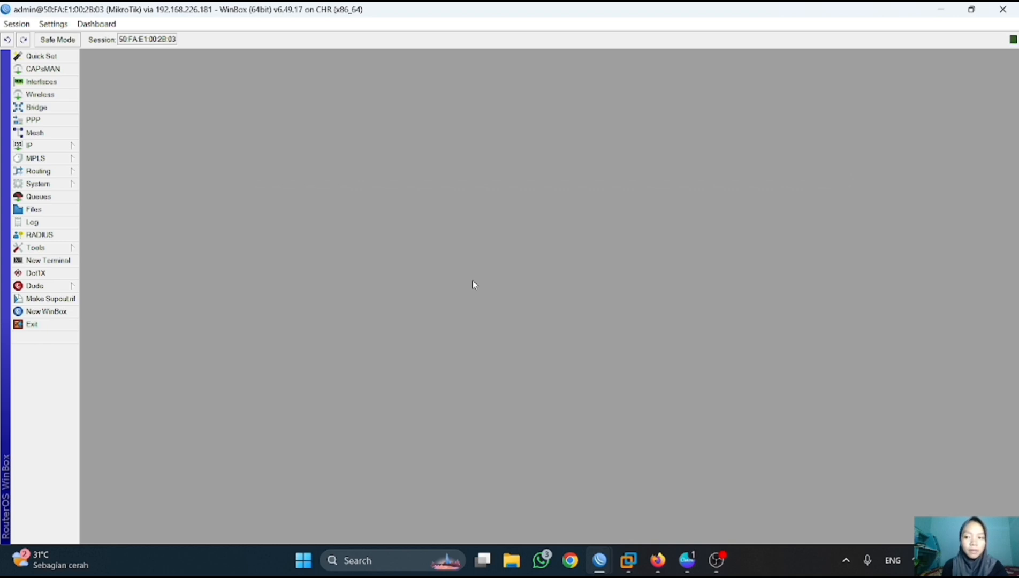
click(59, 121)
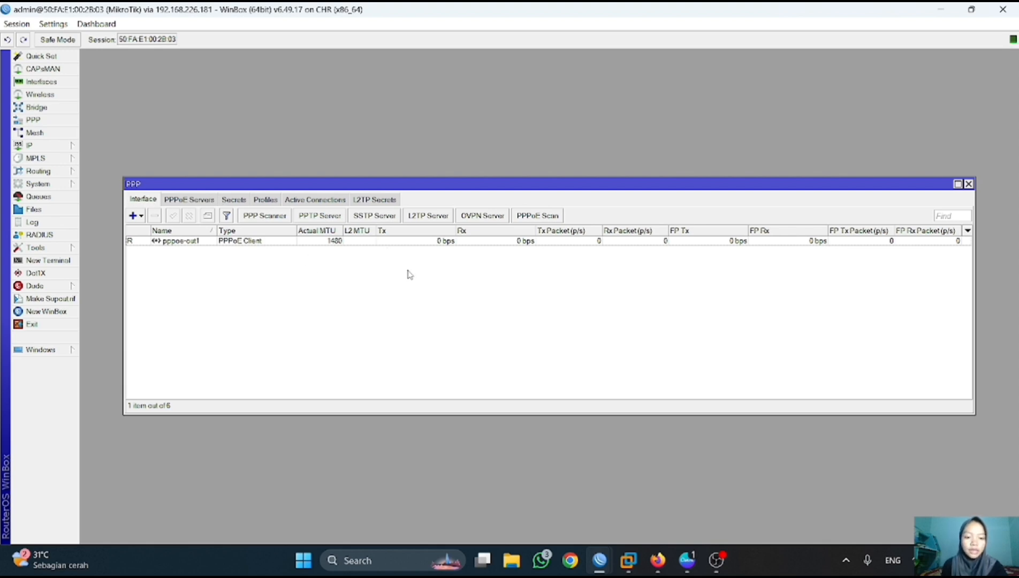
mouse_move(658, 560)
click(658, 516)
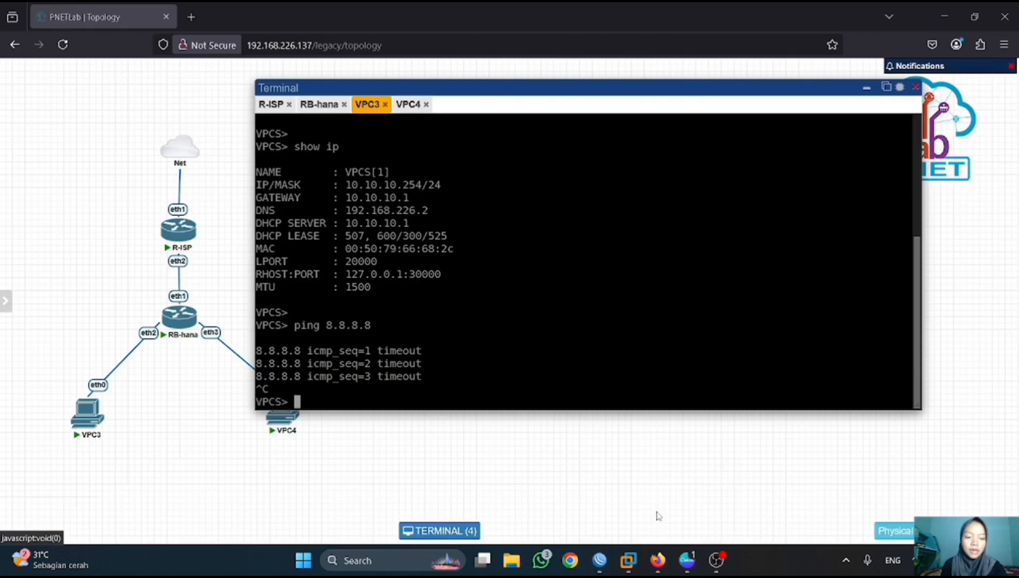
- Close the console terminal and stop the VPC3 and VPC4 nodes
click(916, 87)
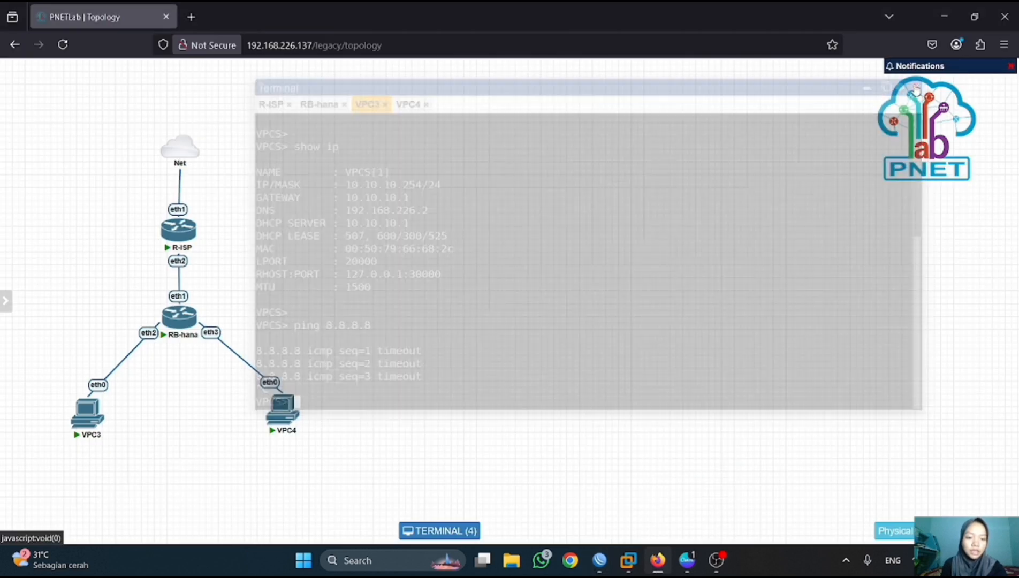
right_click(371, 314)
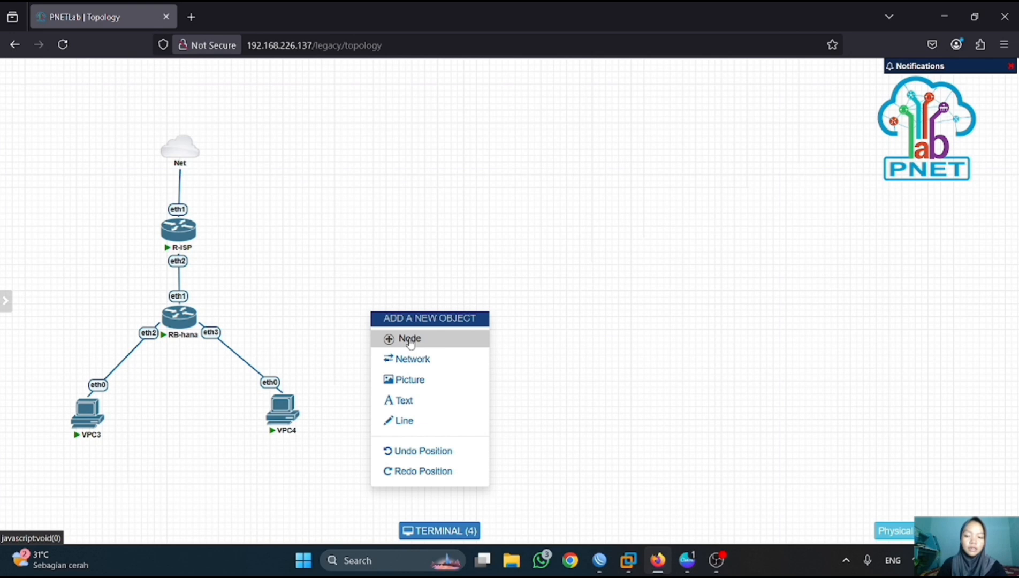
mouse_move(87, 414)
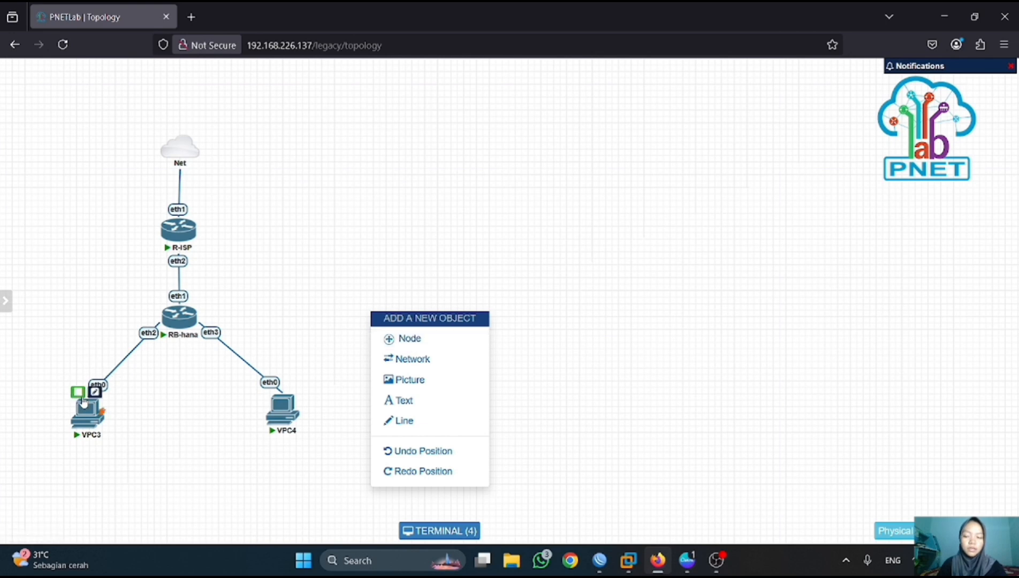
click(78, 392)
mouse_move(281, 410)
click(274, 386)
- Begin adding a new node to the canvas from the Docker.io template
right_click(348, 296)
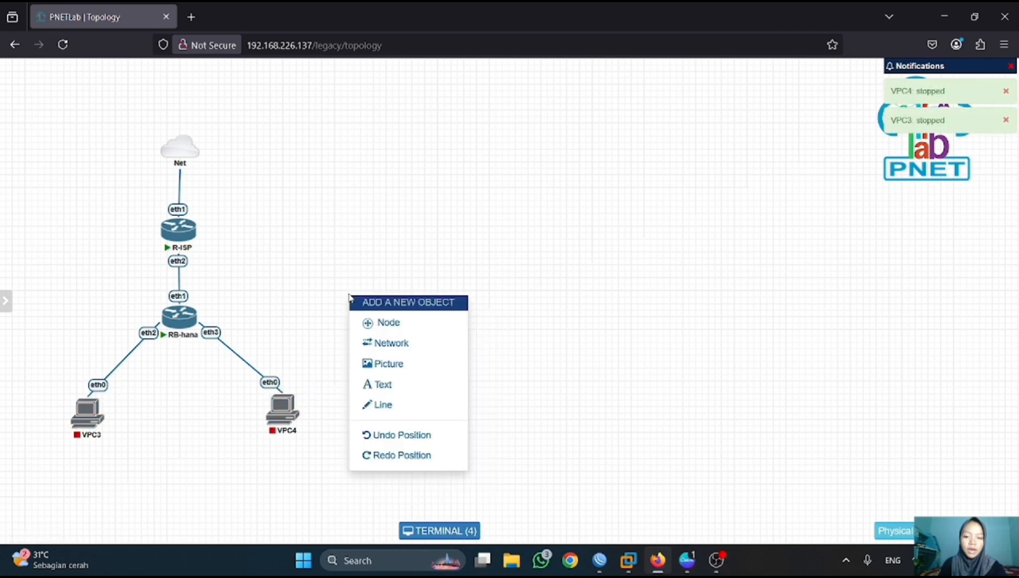
click(406, 322)
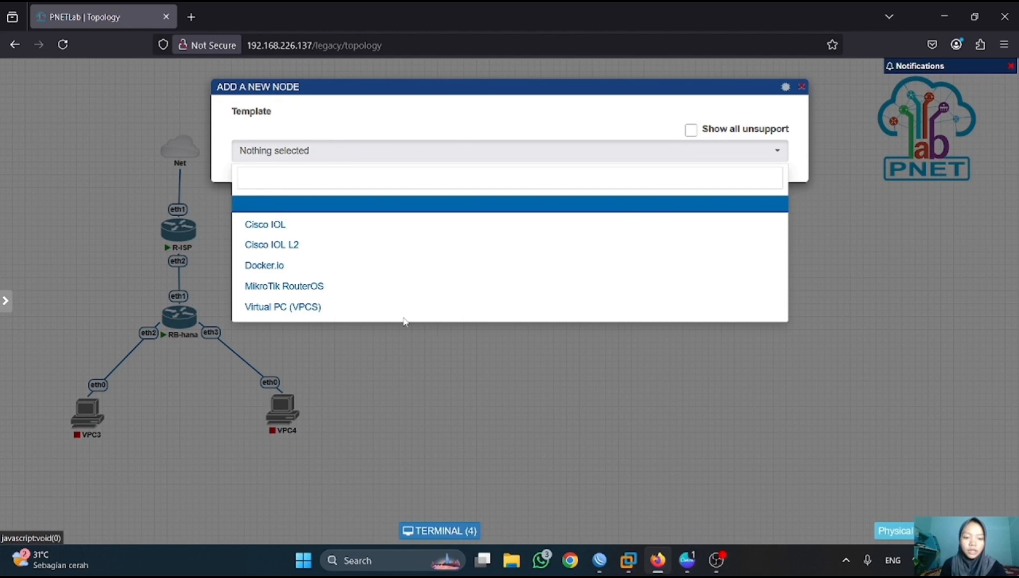
click(312, 265)
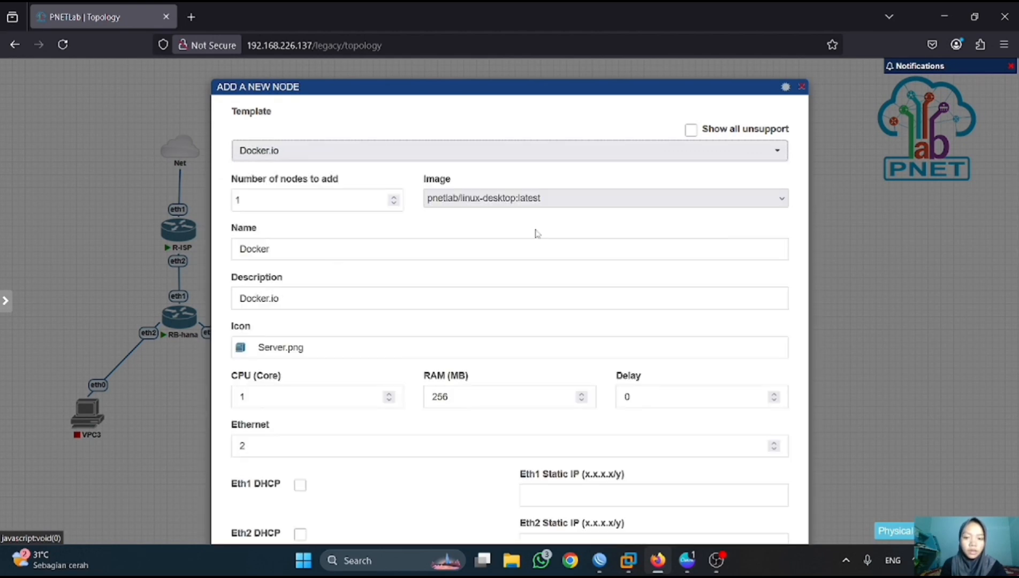
- Keep the linux-desktop image and give Eth1 the static address 10.10.10.251/24
click(518, 202)
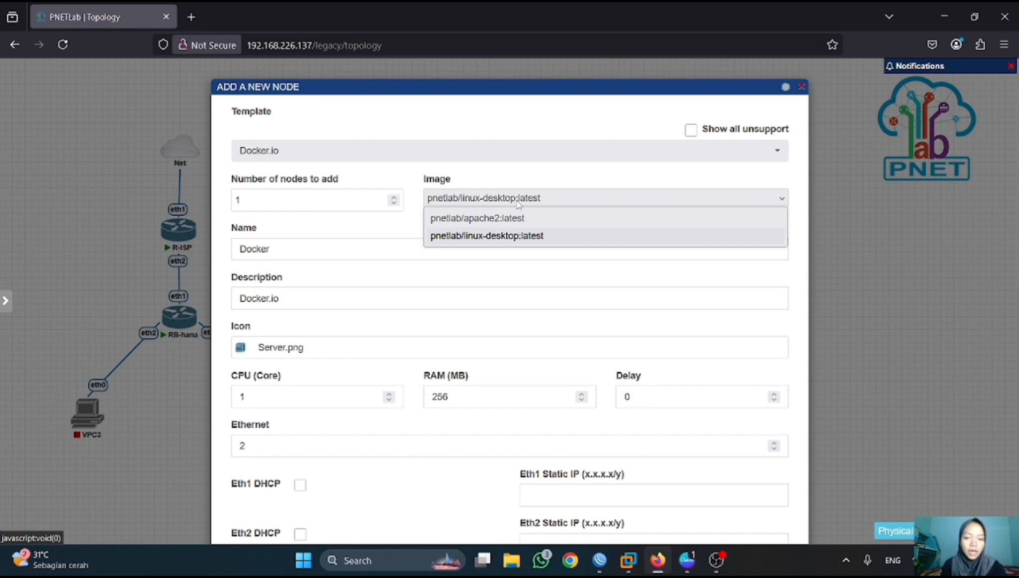
click(545, 239)
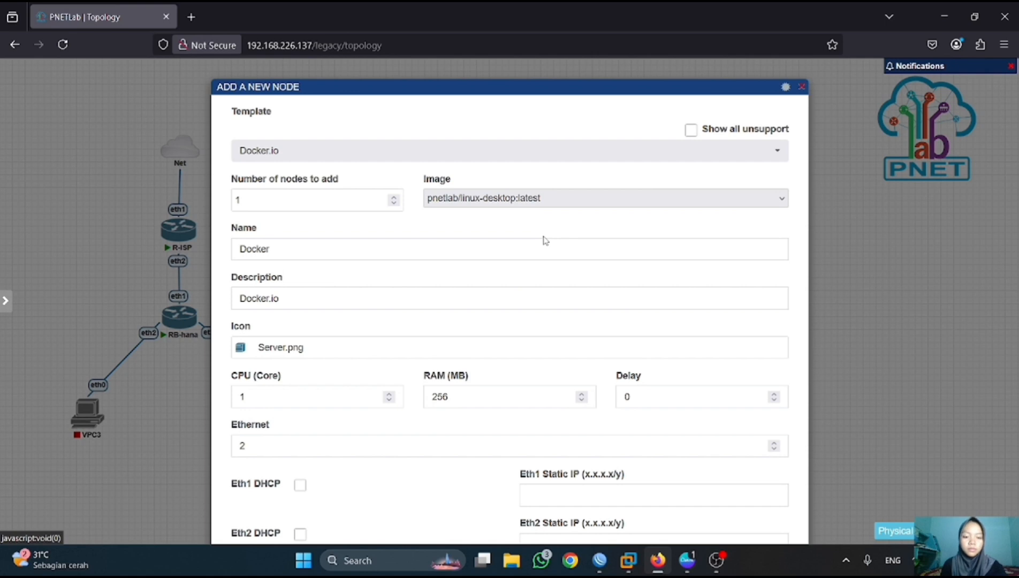
scroll(545, 240, down, 5)
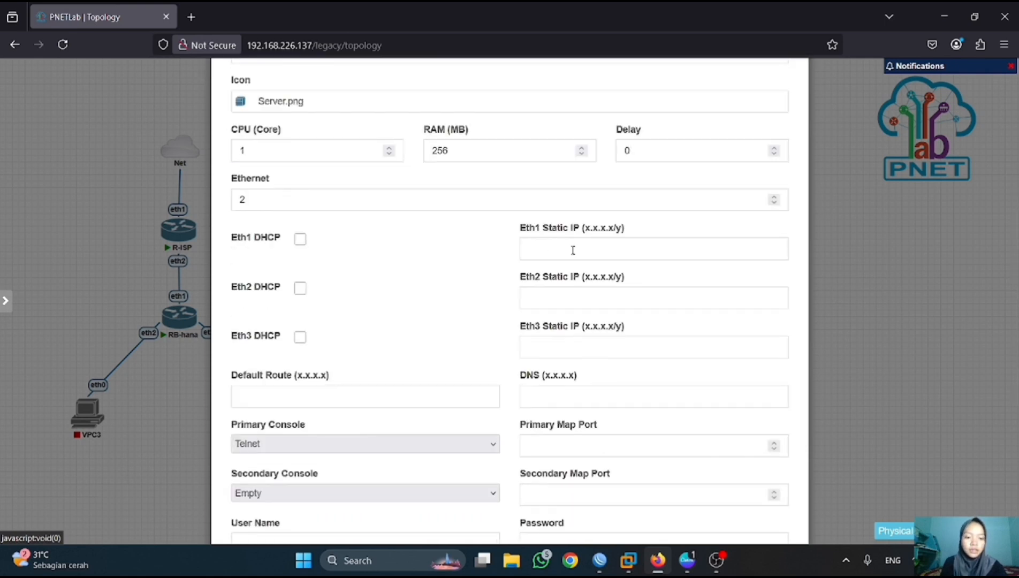
click(559, 243)
text(10.10.10)
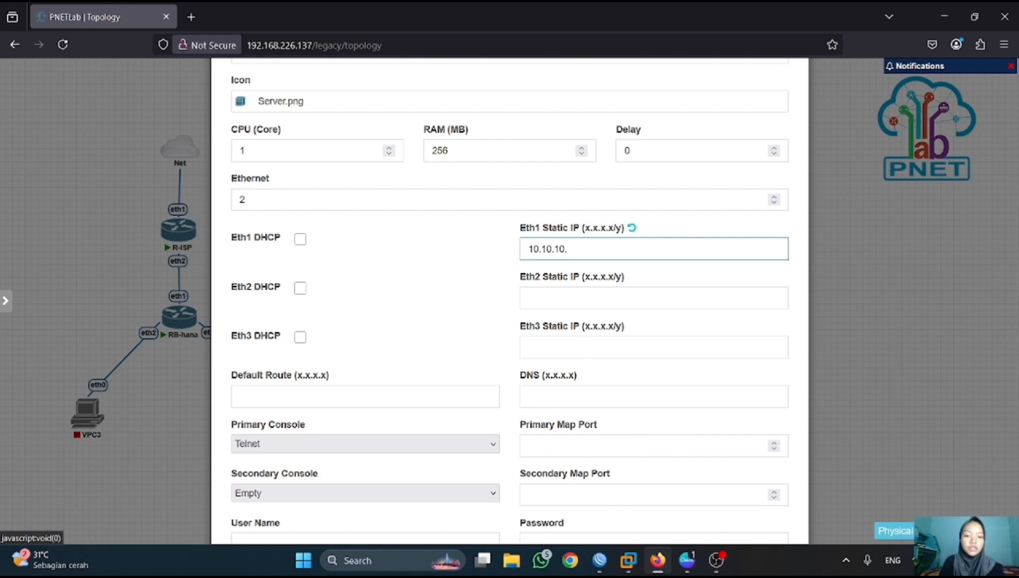
text(.251/)
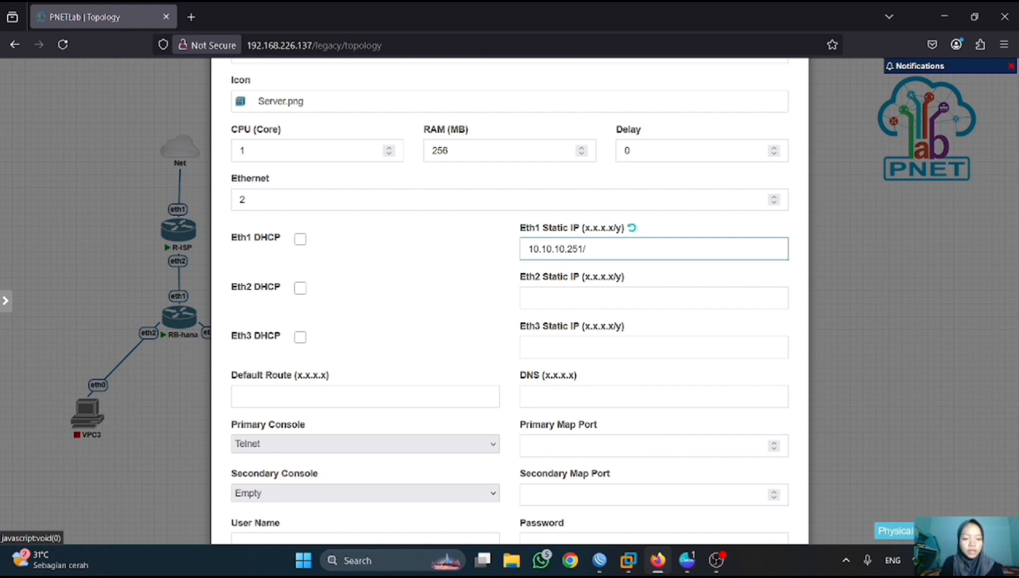
text(24)
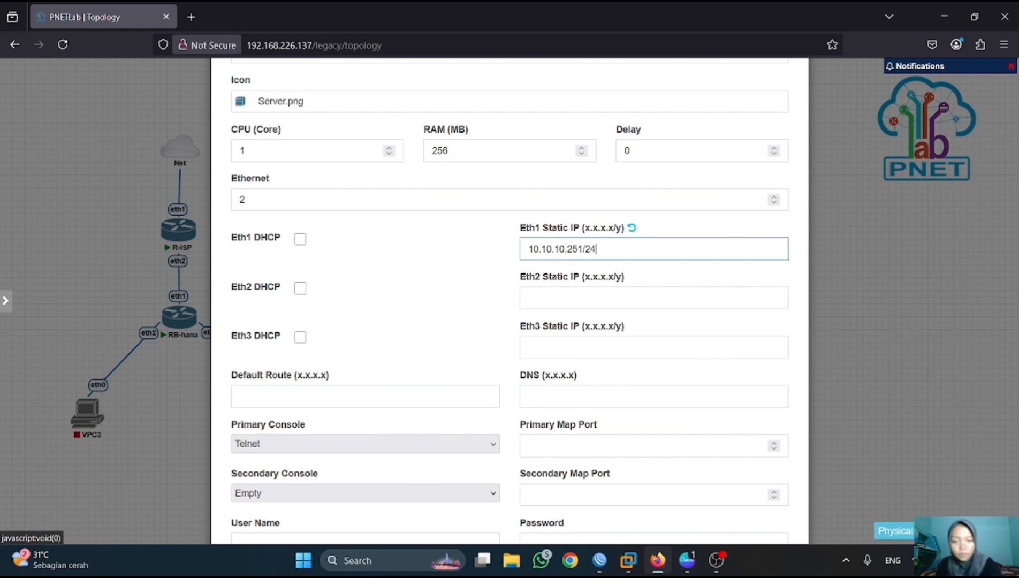
- Set default route 10.10.10.1, DNS 8.8.8.8 and RDP primary console, then save the node
scroll(417, 299, down, 3)
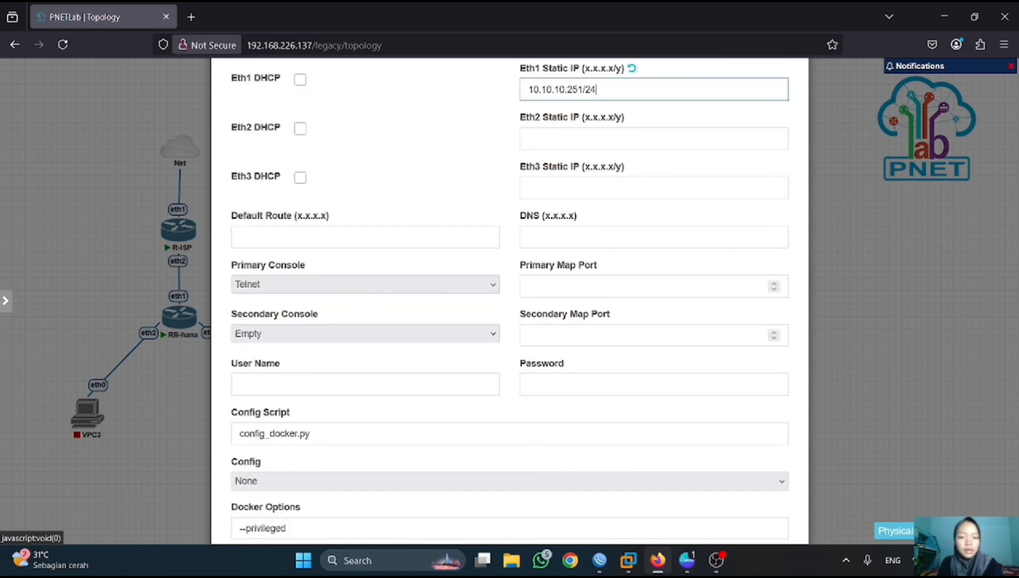
click(411, 241)
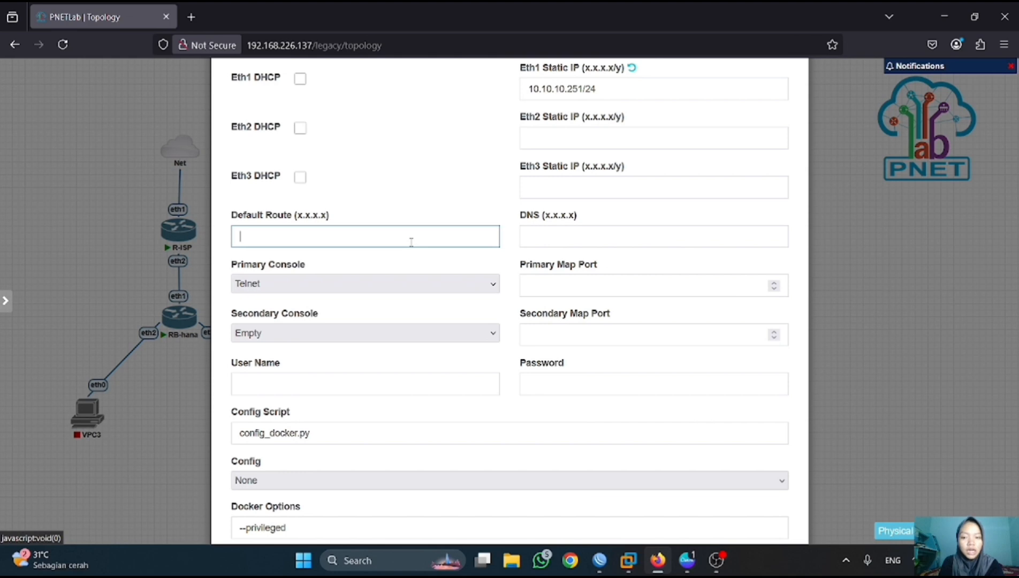
text(10.10.10.1)
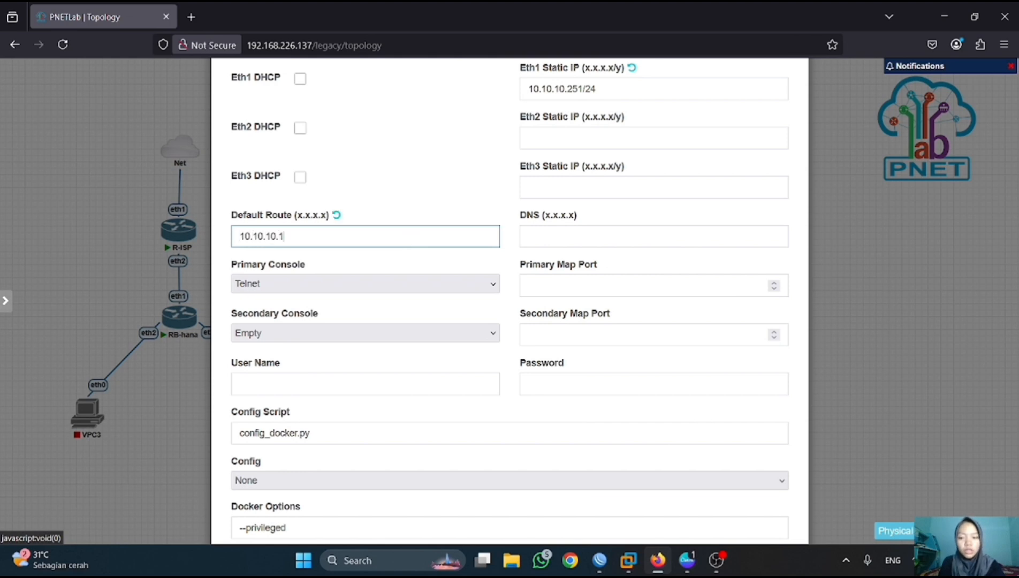
scroll(510, 300, down, 1)
key(Tab)
text(8.8.8.8)
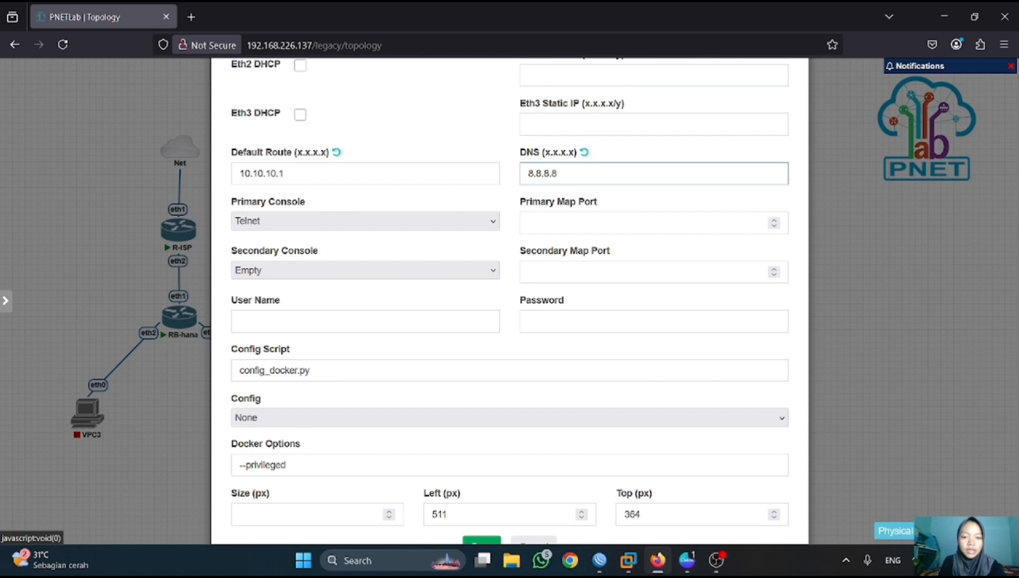
click(483, 222)
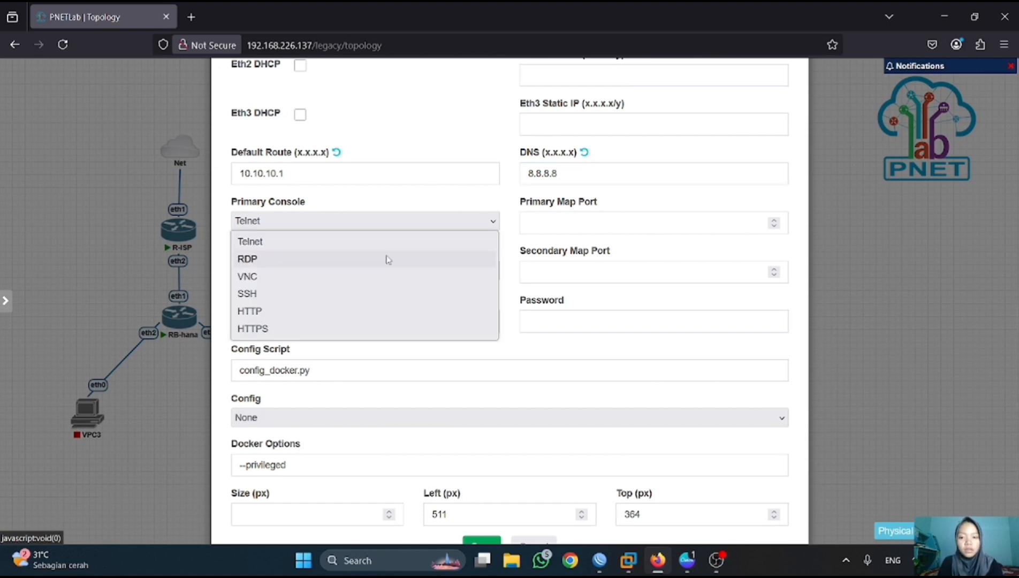
click(285, 261)
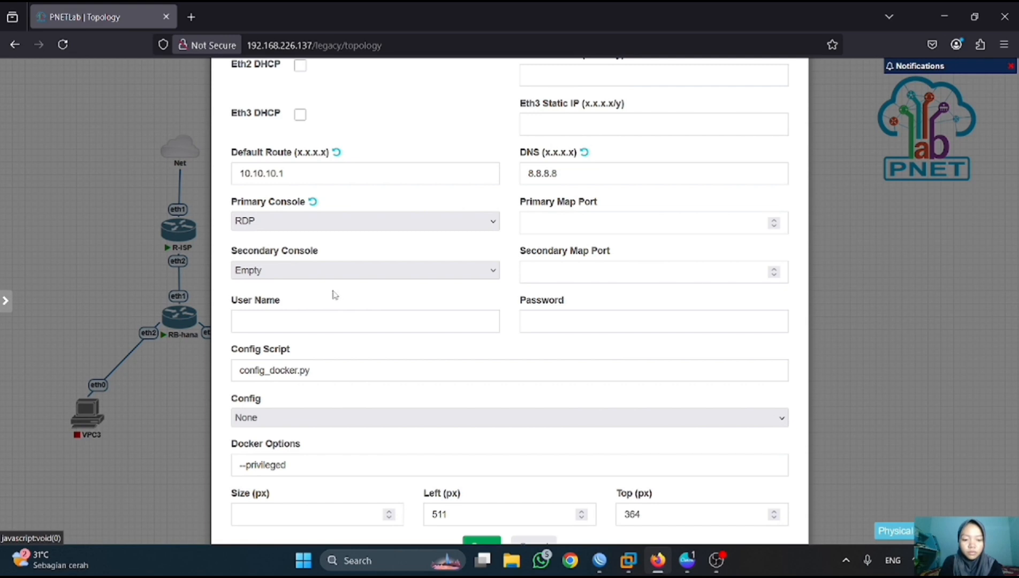
scroll(400, 366, down, 1)
click(481, 503)
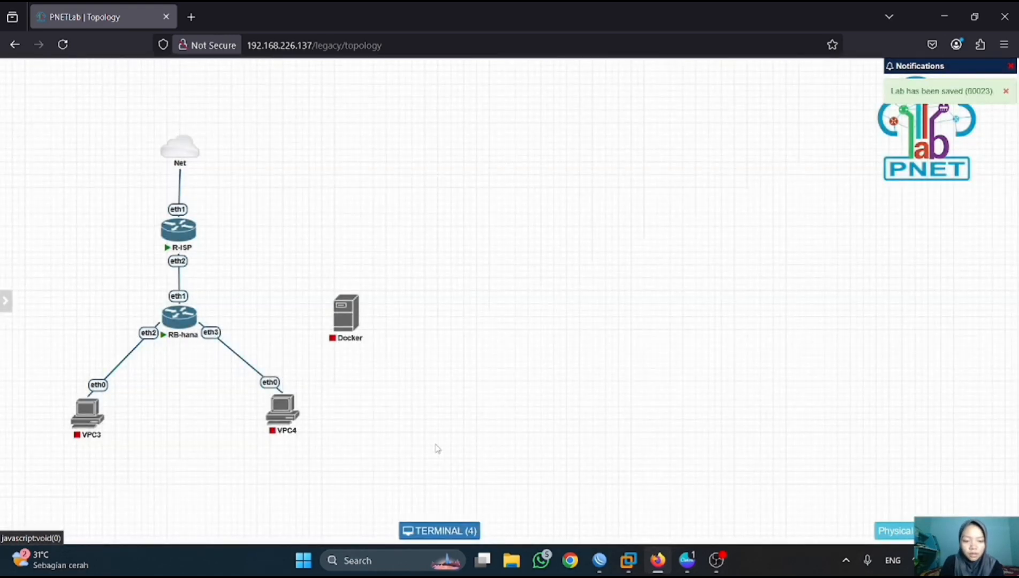
- Start the Docker node and link its eth1 to RB-hana's eth4
click(338, 289)
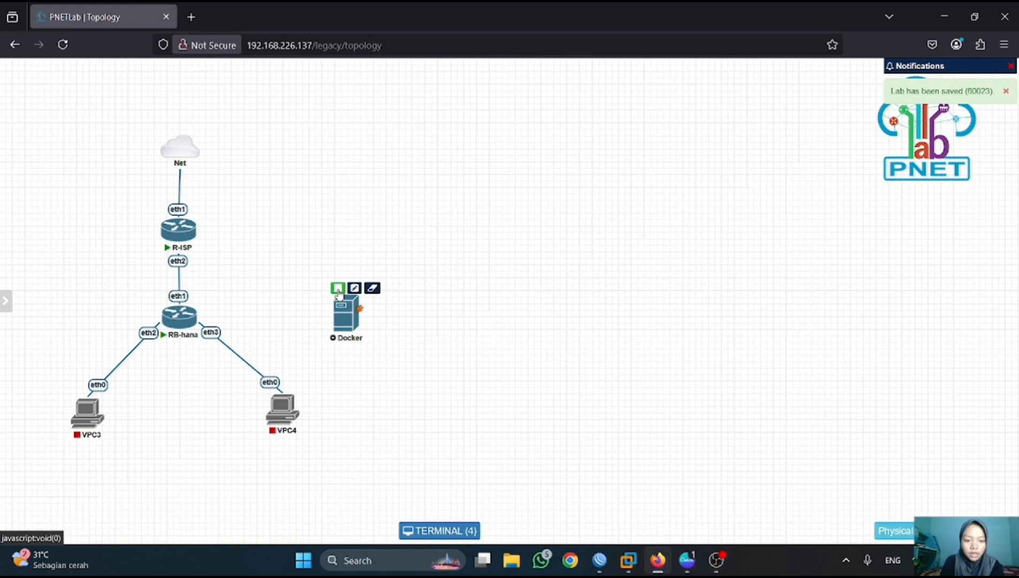
drag(337, 289, 179, 317)
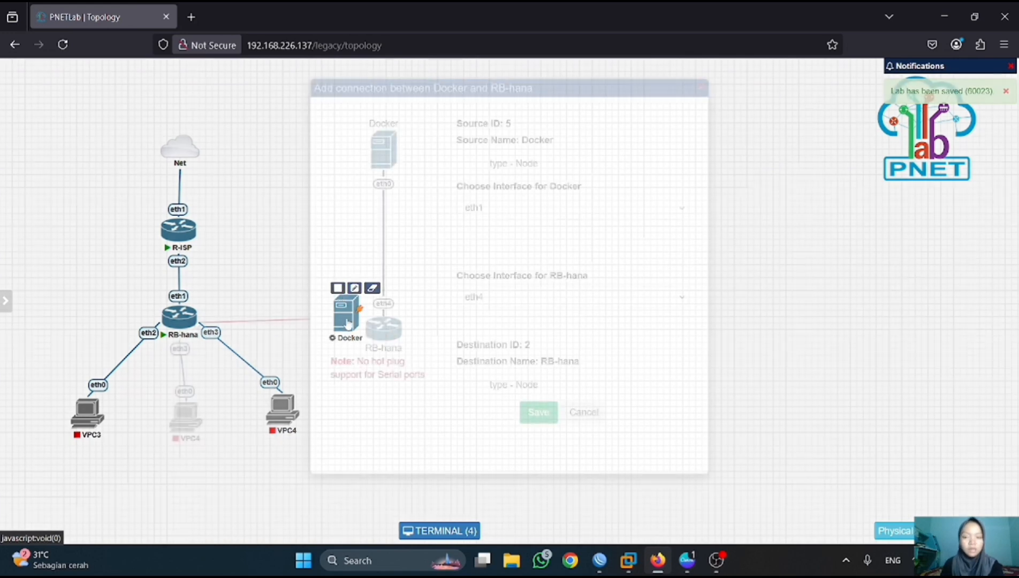
click(538, 412)
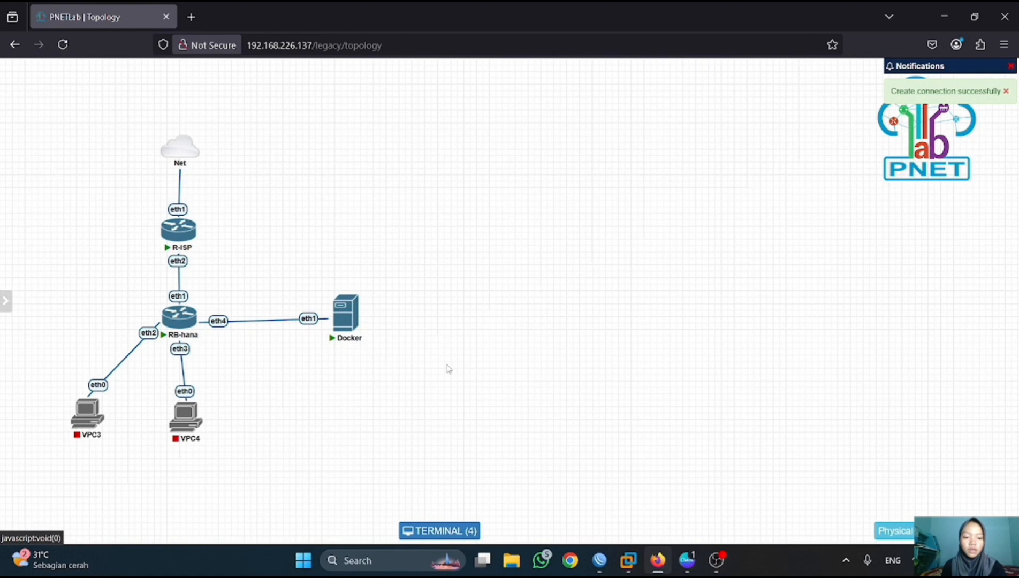
- Move the Docker node below and right of RB-hana, then switch back to WinBox's PPP window
click(345, 313)
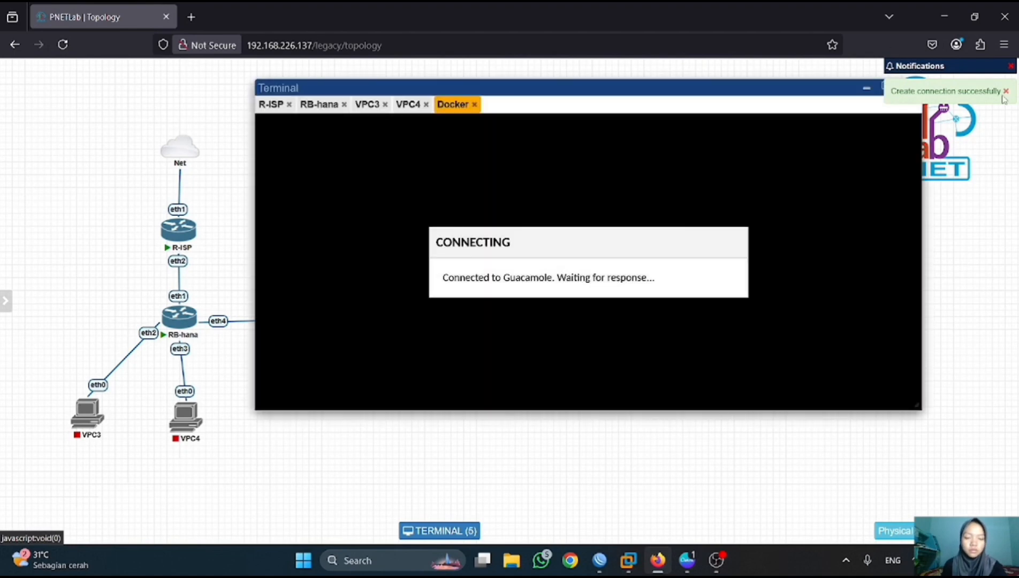
click(1006, 91)
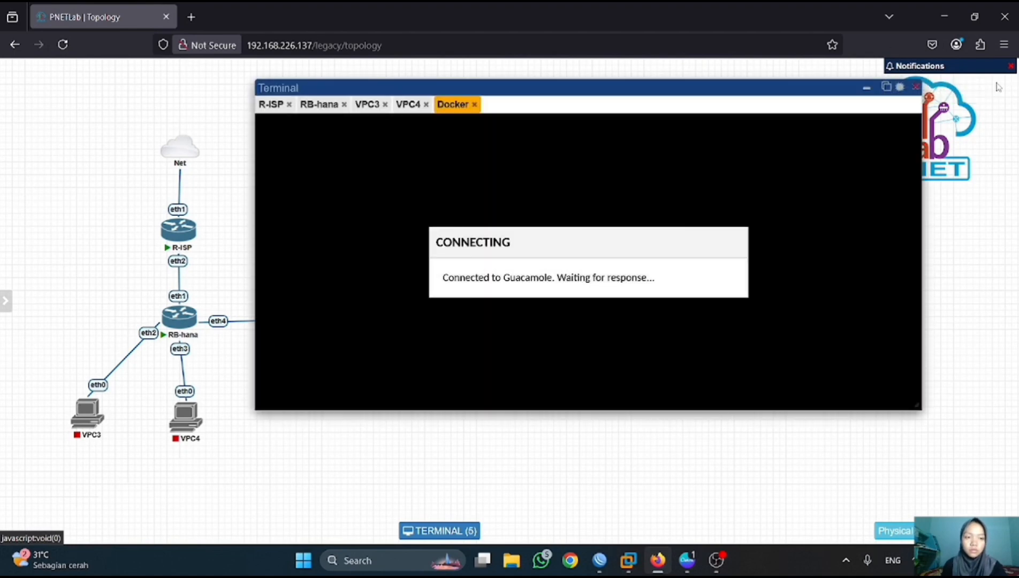
click(916, 87)
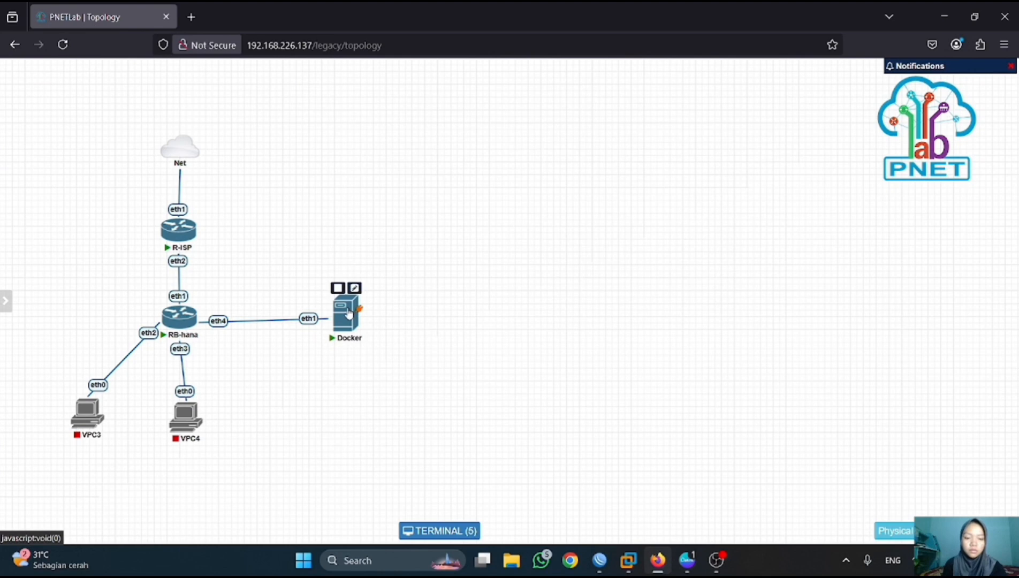
drag(349, 314, 311, 408)
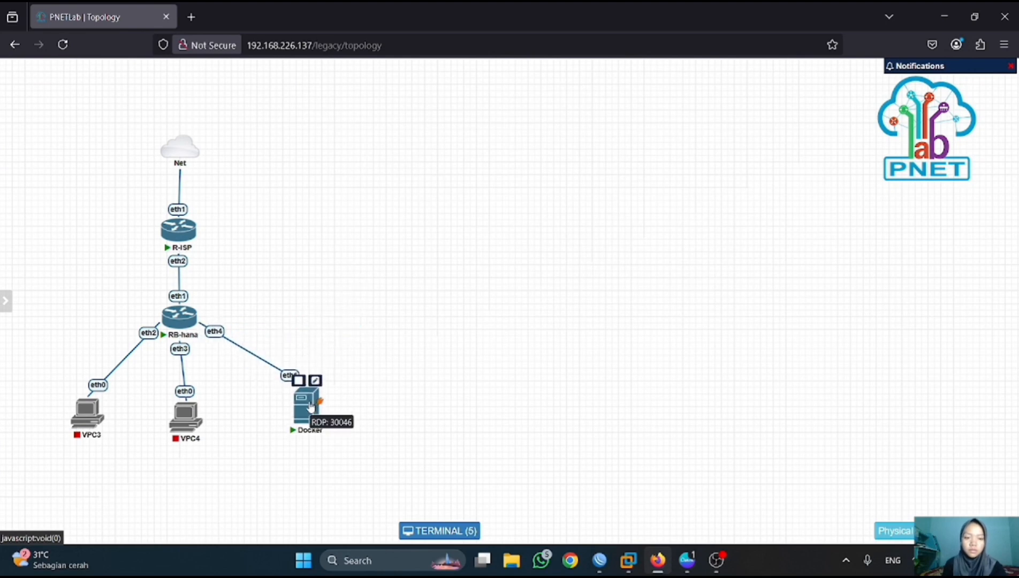
mouse_move(599, 560)
click(658, 516)
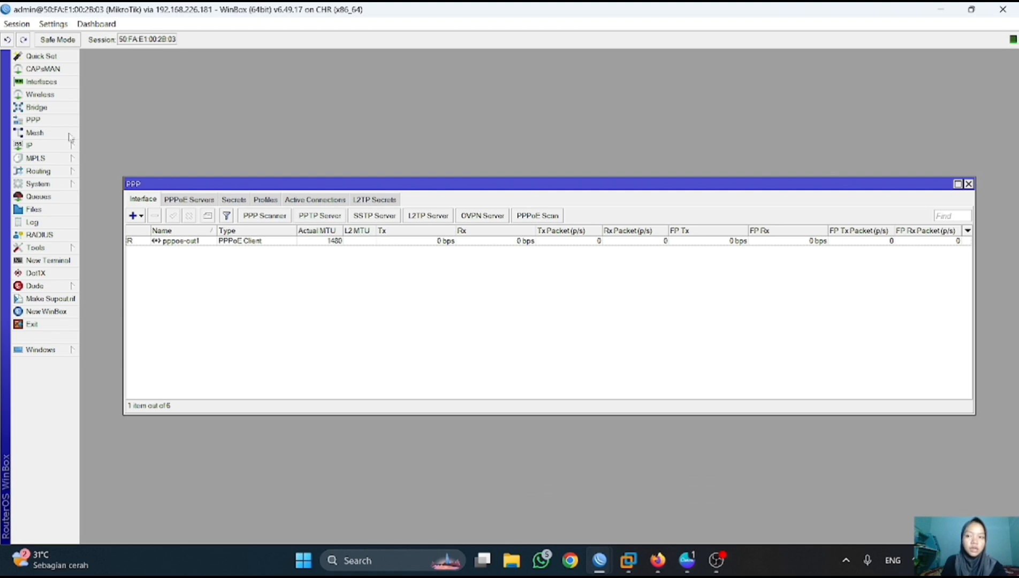
- Add ether4 as a bridge-for-pppoe port alongside ether2 and ether3, then close the Bridge window
click(47, 110)
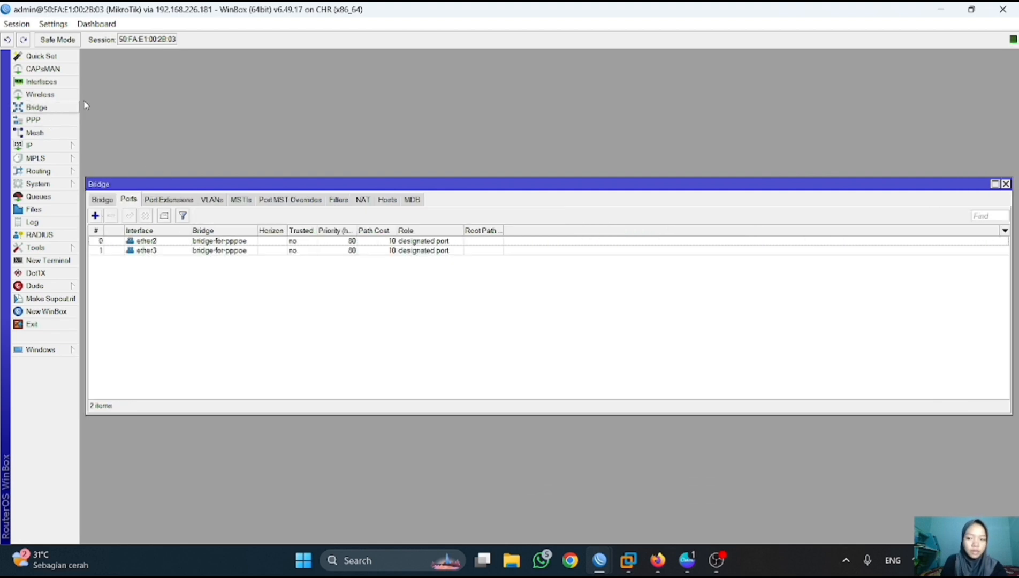
click(95, 215)
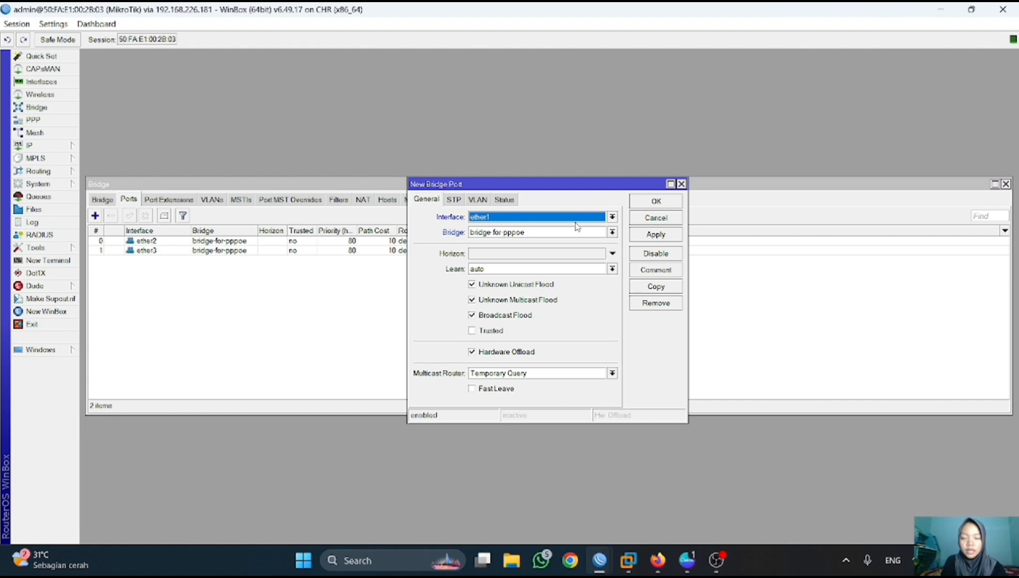
click(613, 216)
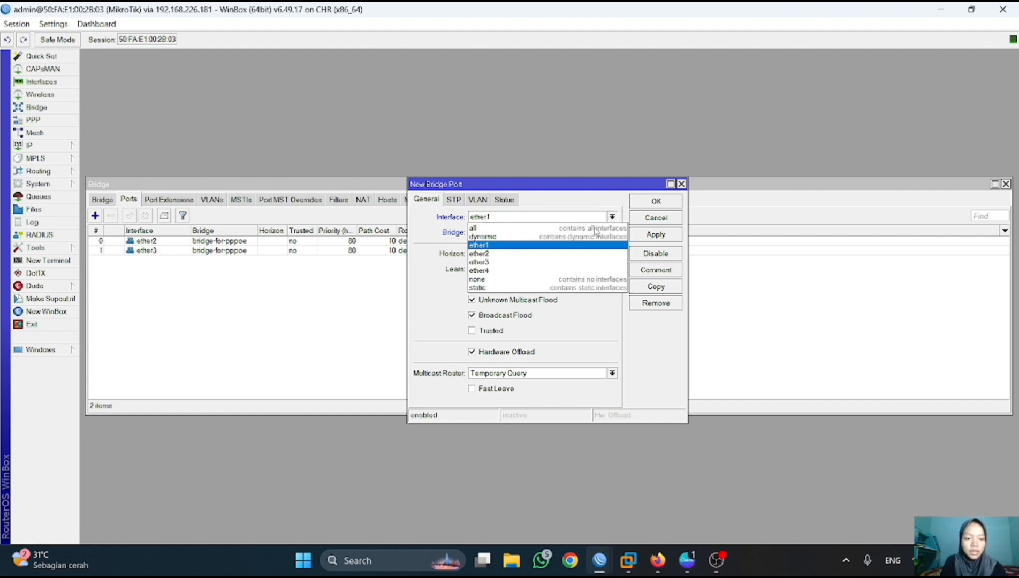
click(533, 272)
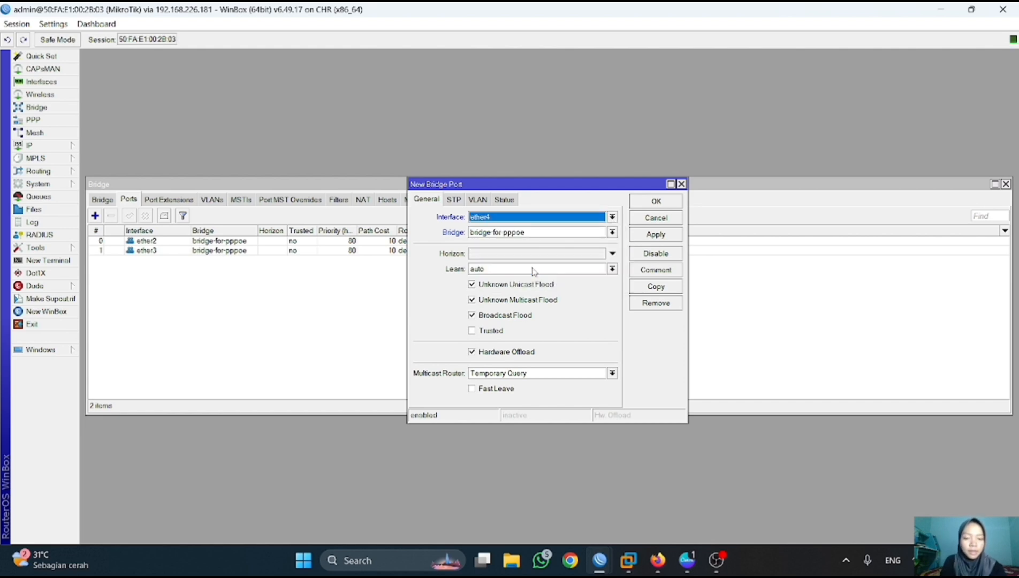
click(654, 236)
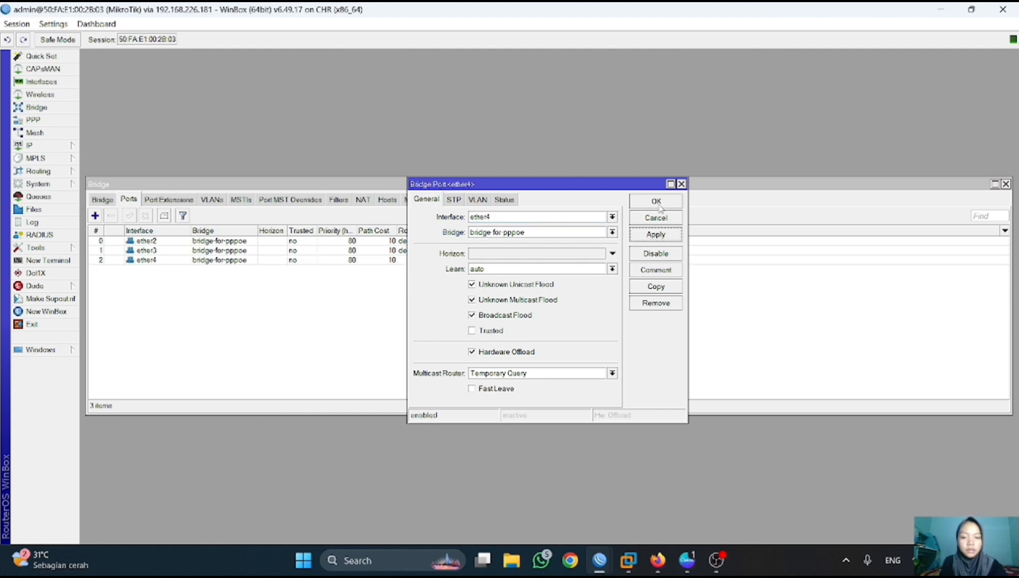
click(657, 202)
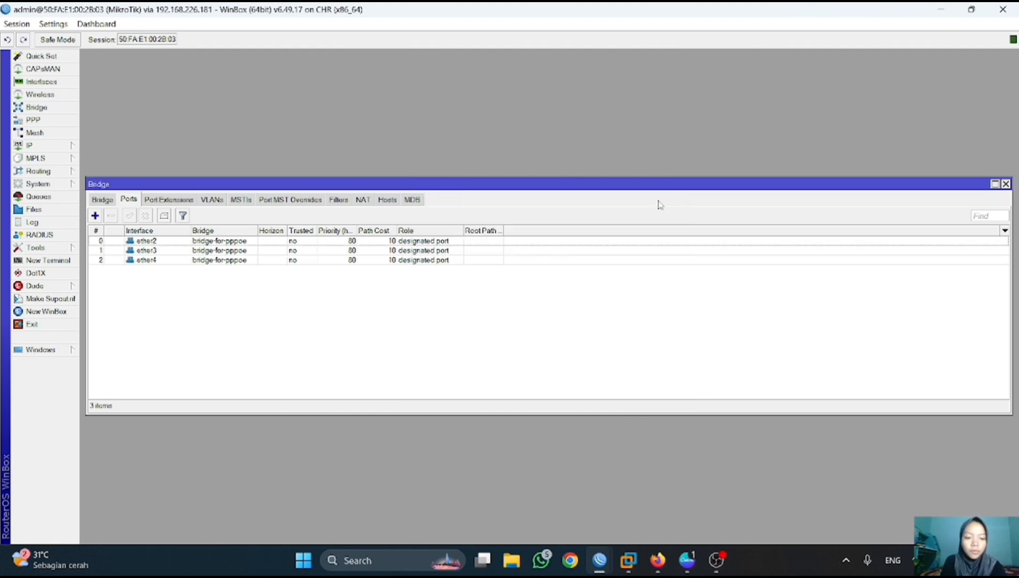
click(1005, 184)
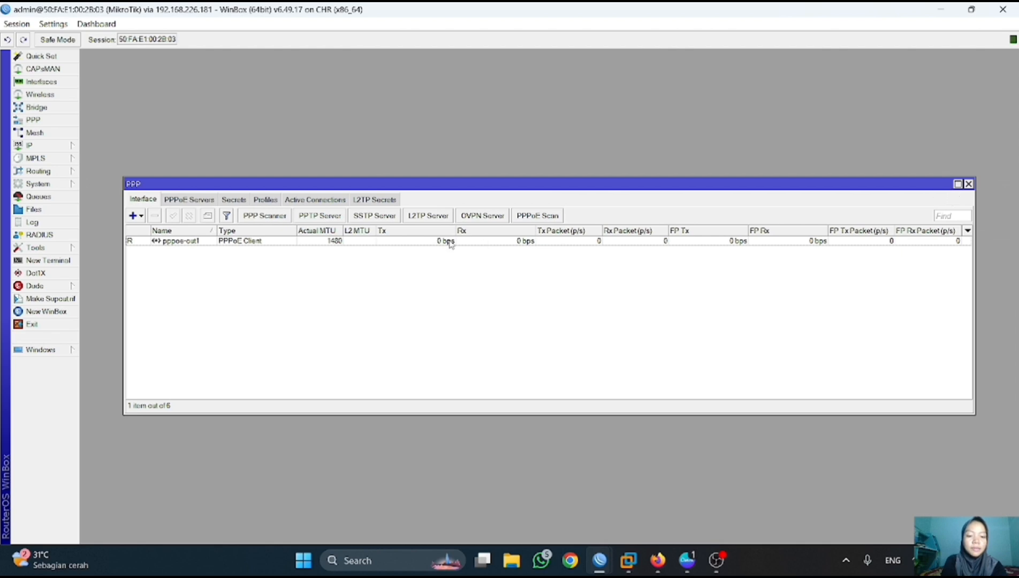
- Set the default PPP profile's Rate Limit to 2m/2m under its Limits settings and apply it
click(265, 199)
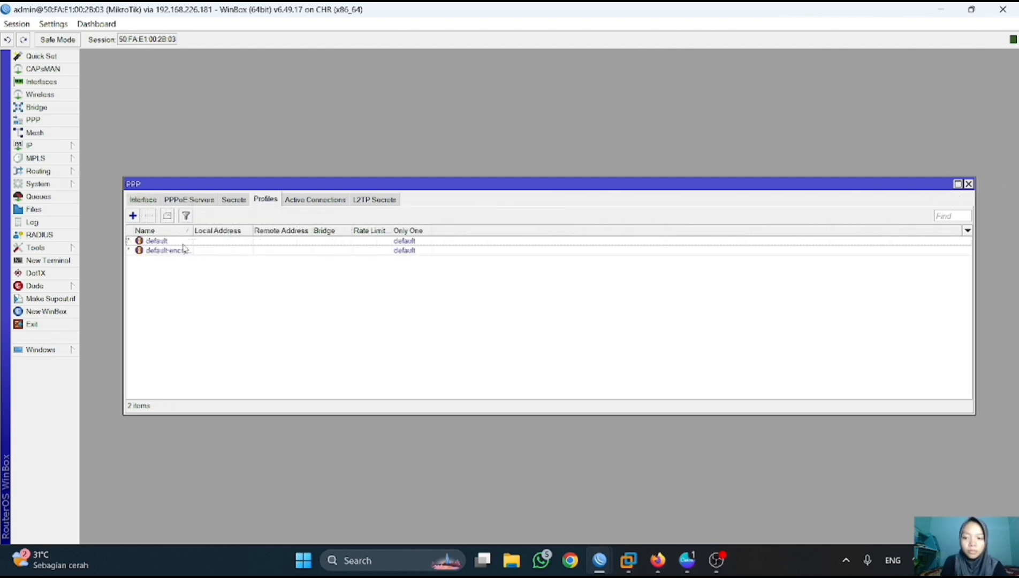
click(181, 242)
double_click(181, 242)
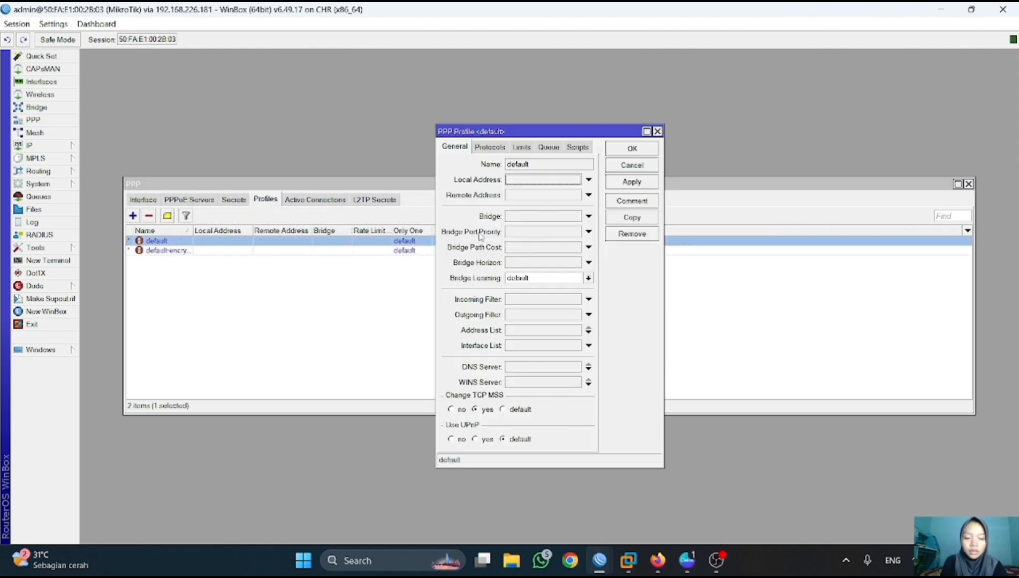
click(523, 147)
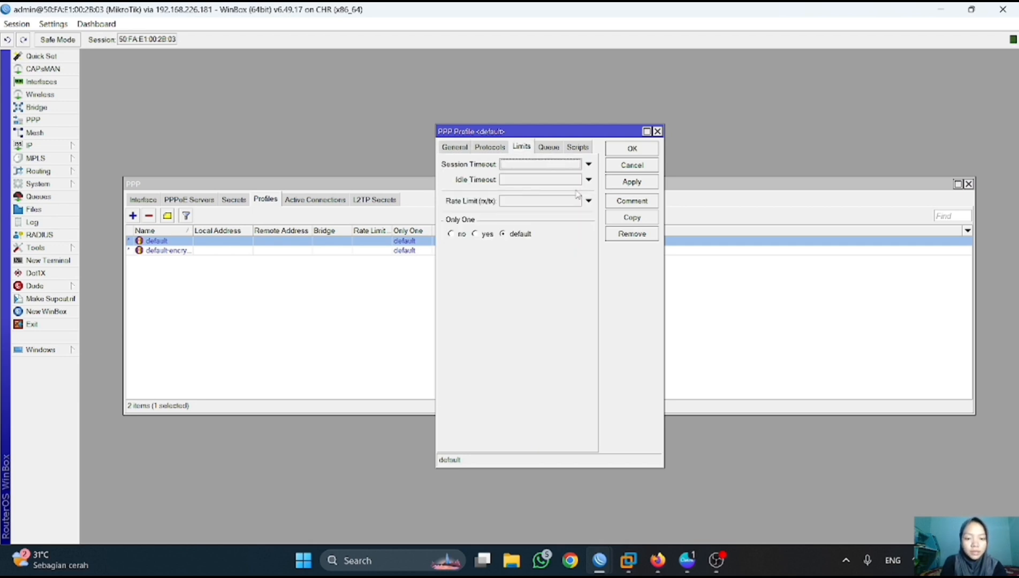
click(527, 206)
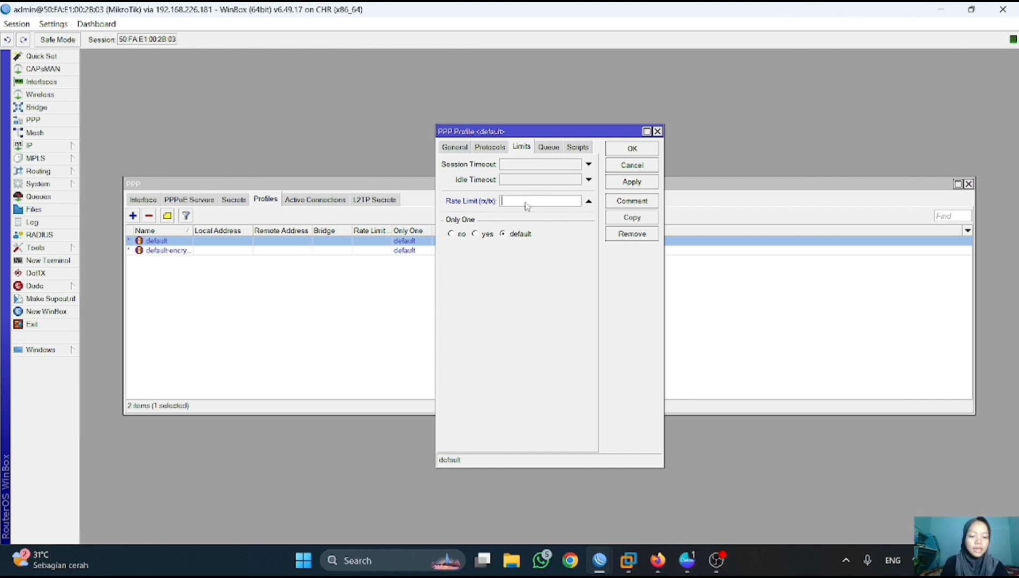
text(2m/2m)
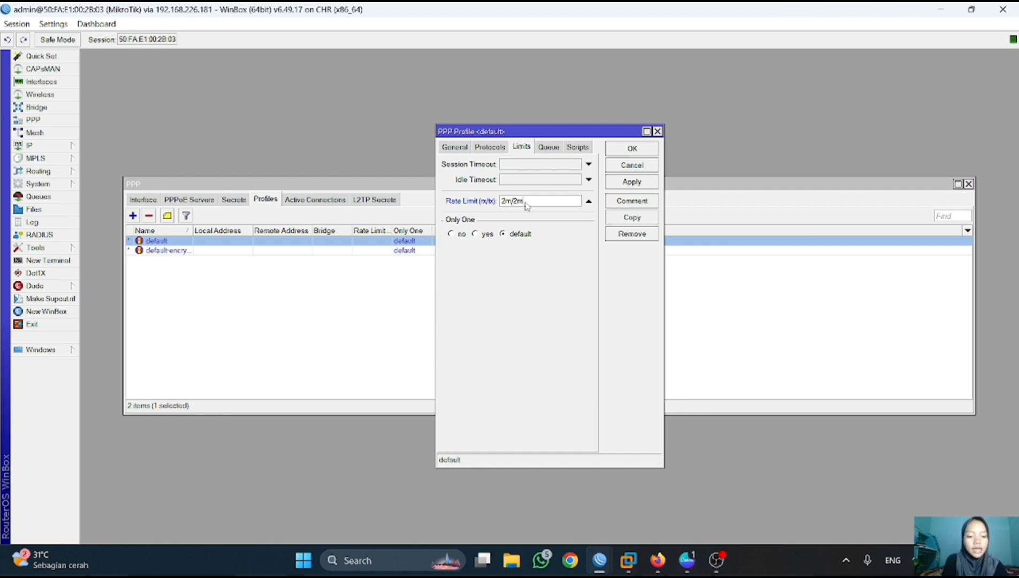
click(651, 183)
- Confirm the default profile, then open the Docker node's console and retry its failed connection
click(648, 151)
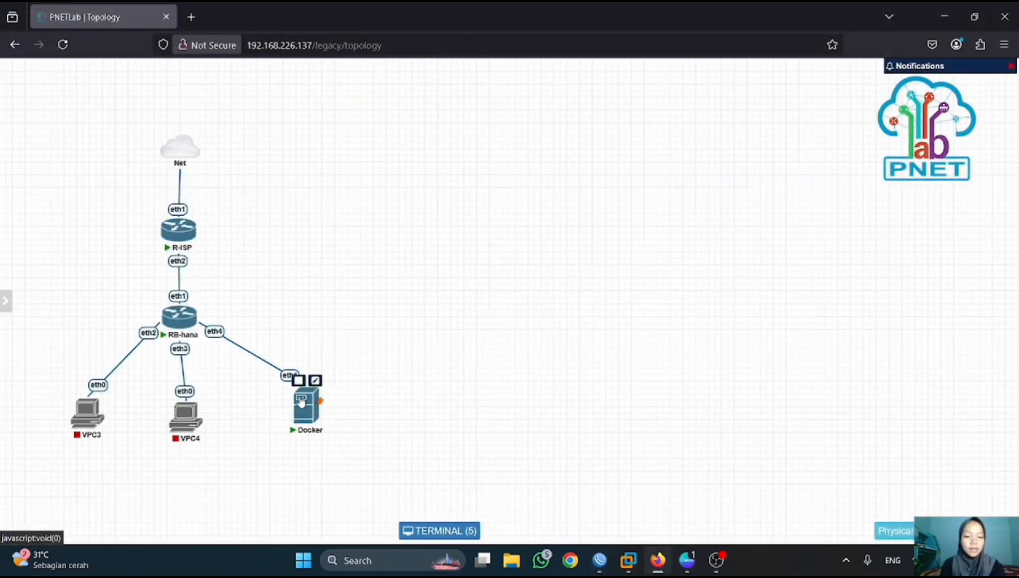
click(300, 400)
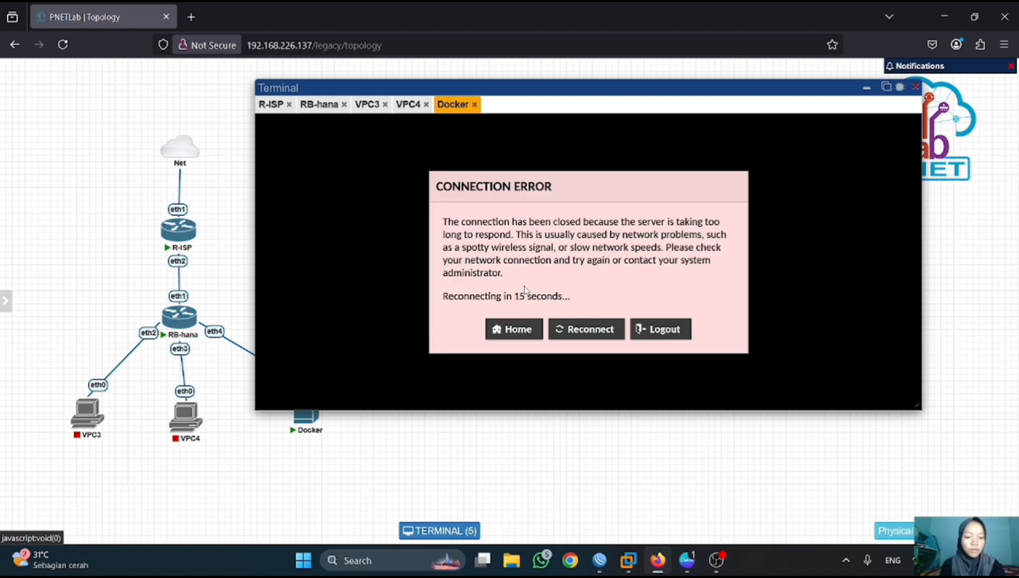
click(566, 330)
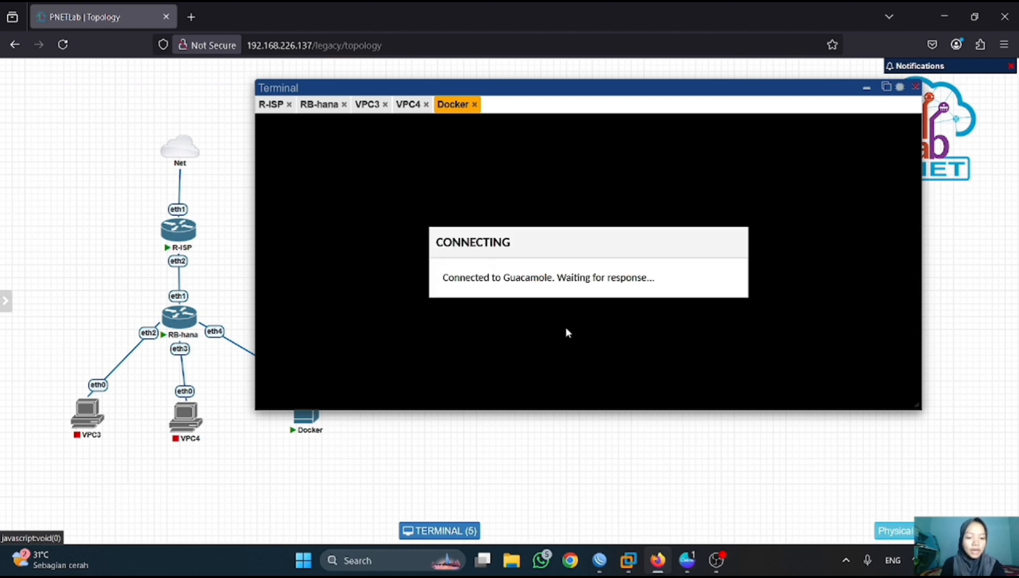